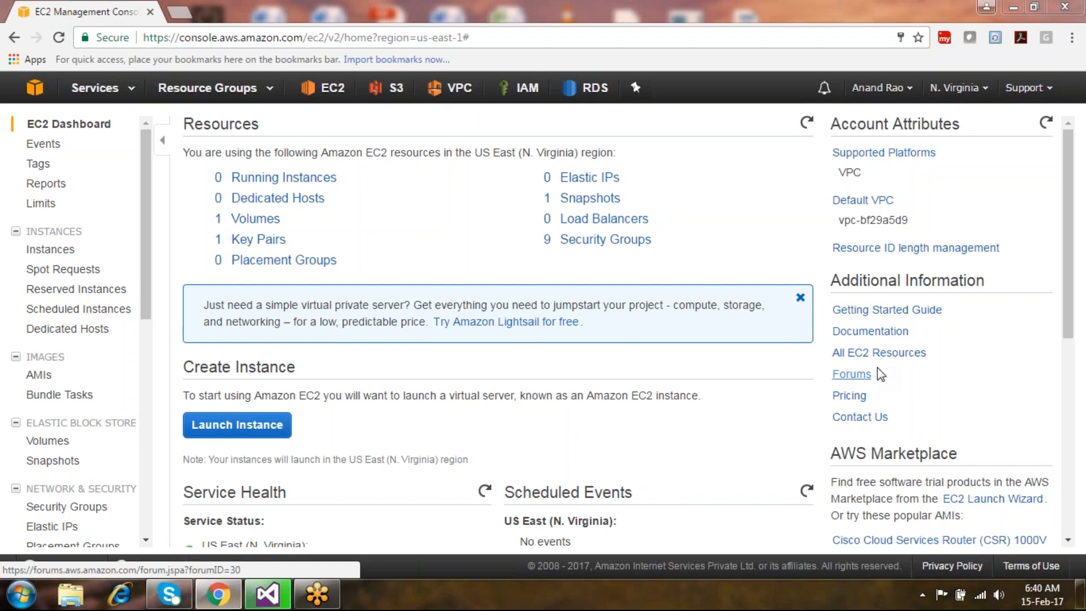
# Search the web for "google draw" in a new browser tab and open a blank drawing in Google Drawings.
pyautogui.click(579, 3)
pyautogui.hotkey('ctrl', 't')
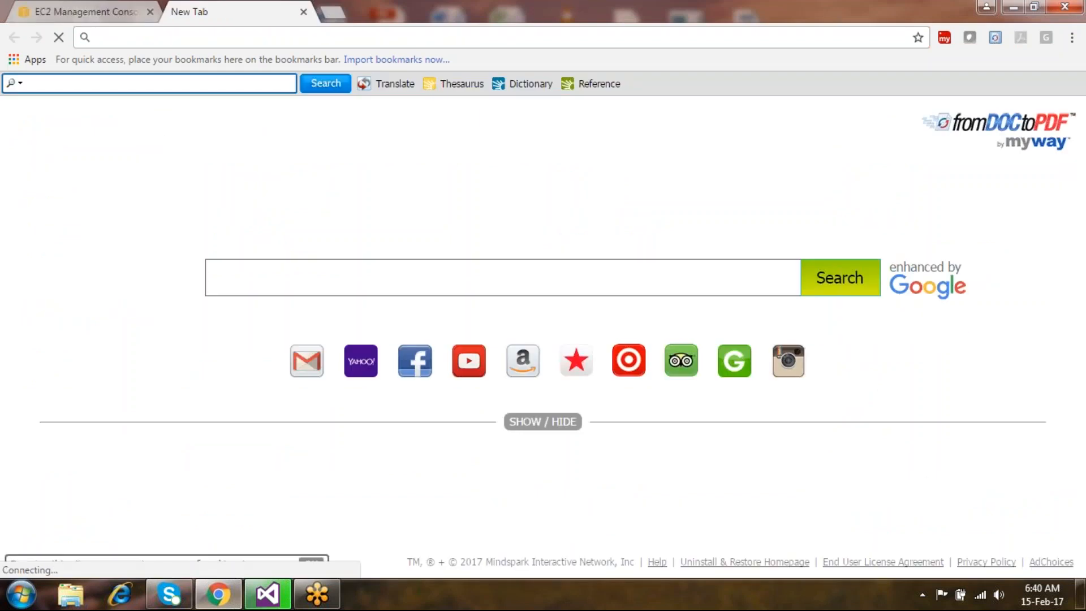
pyautogui.write('google draw')
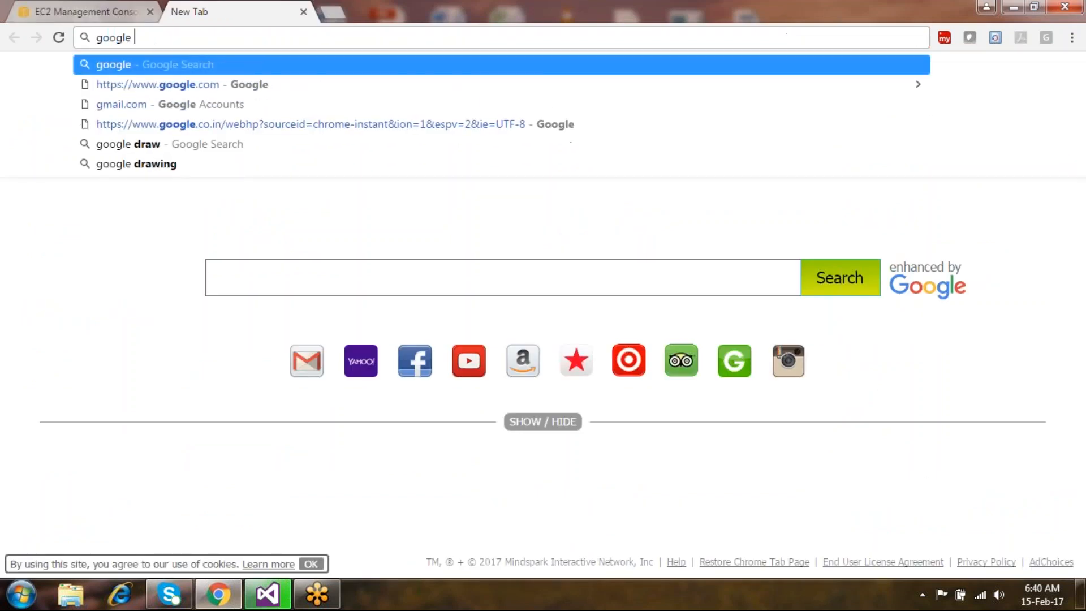
pyautogui.press('Return')
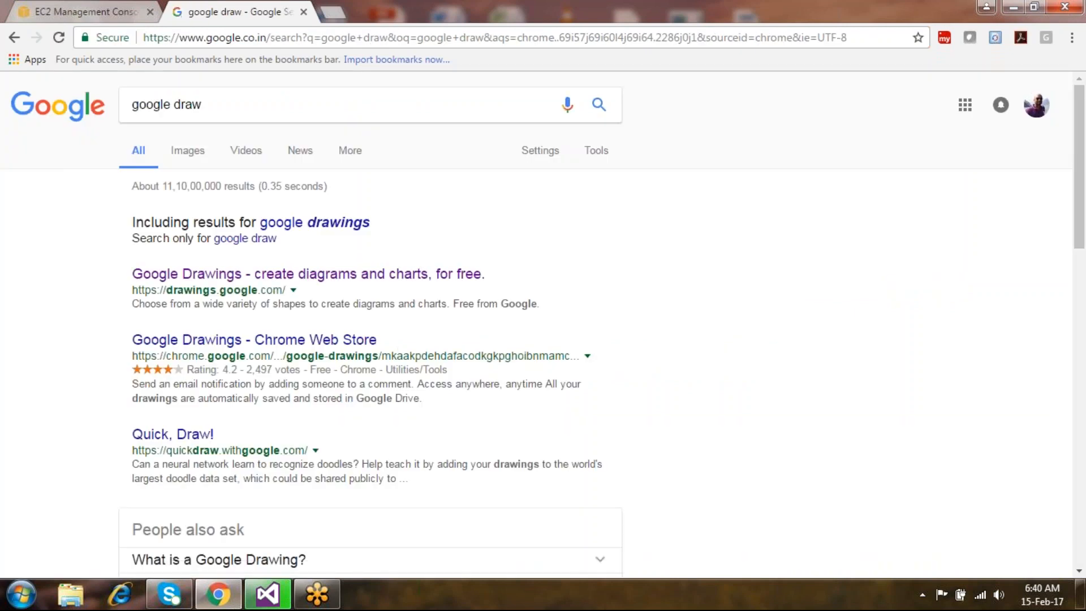
pyautogui.click(368, 276)
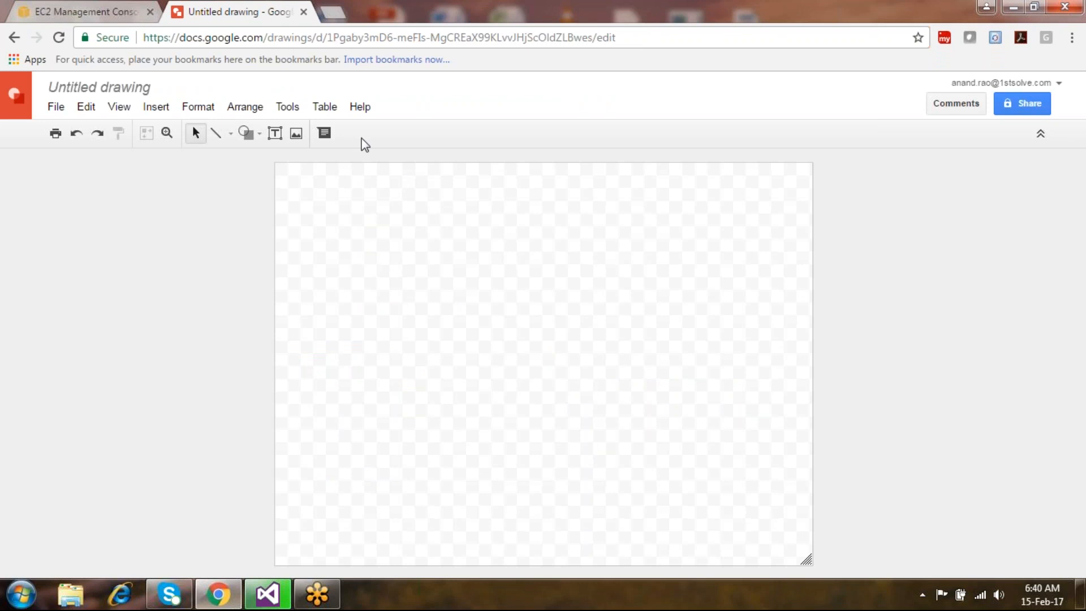
# Insert a wide text box in the upper part of the canvas and extend it downward to cover most of the page.
pyautogui.click(256, 135)
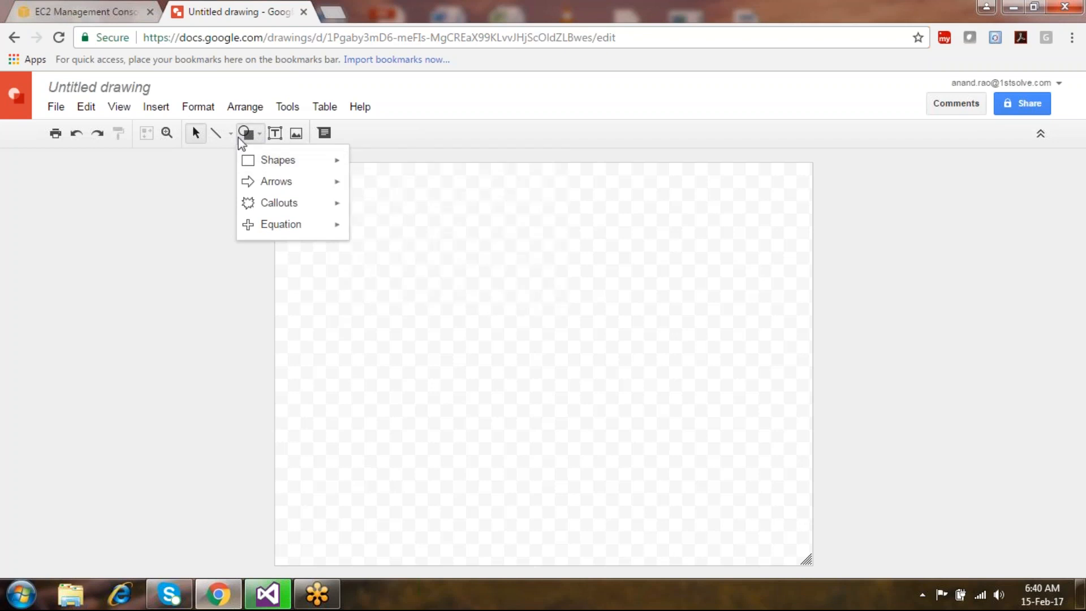
pyautogui.click(270, 139)
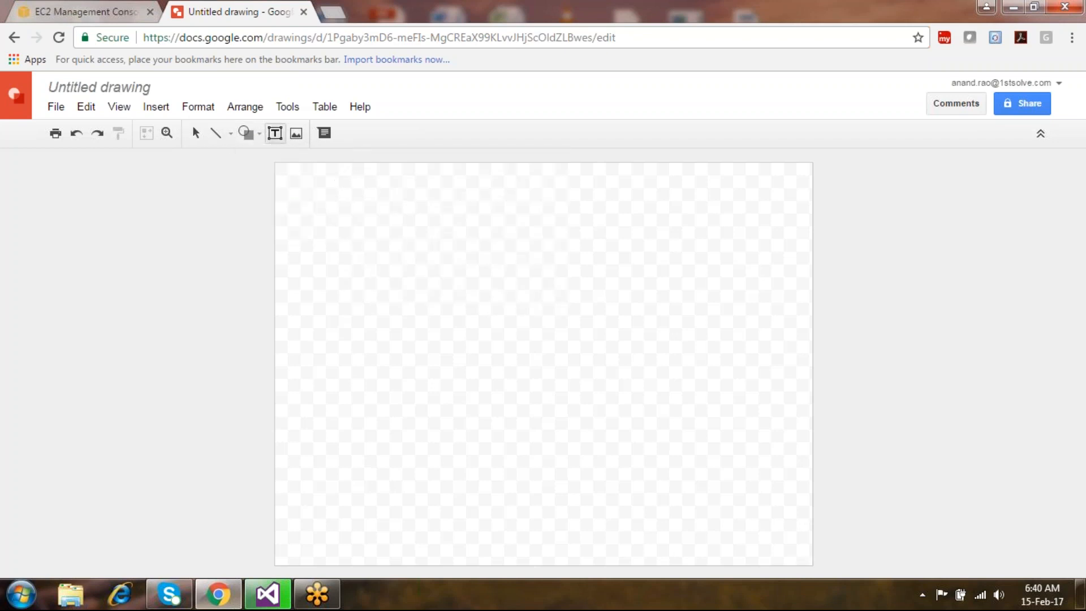
pyautogui.moveTo(350, 207); pyautogui.dragTo(783, 258)
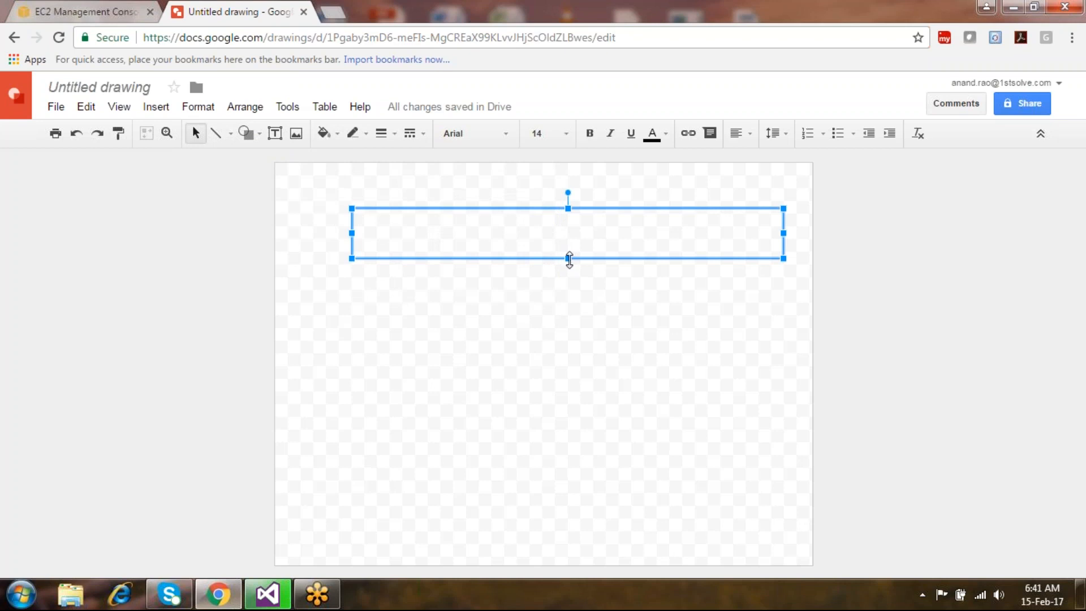
pyautogui.moveTo(568, 259); pyautogui.dragTo(568, 474)
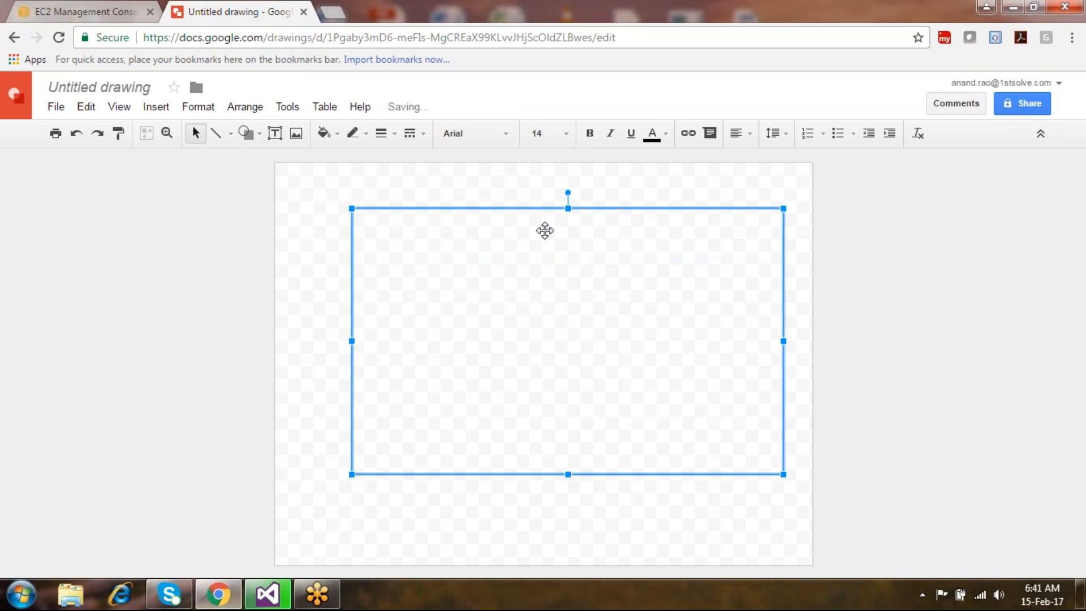
# Start a numbered list in the text box with the first item "Create VPC : Assign CIDR 192.168.0.0/16".
pyautogui.click(541, 264)
pyautogui.hotkey('ctrl', 'shift', '7')
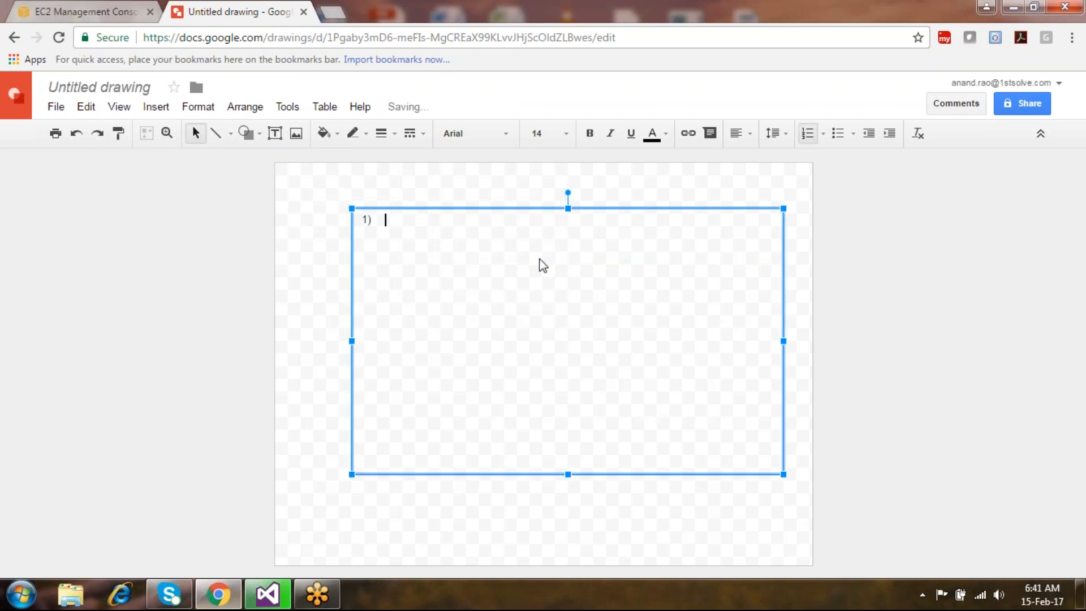
pyautogui.write('Create VPC : Assign C')
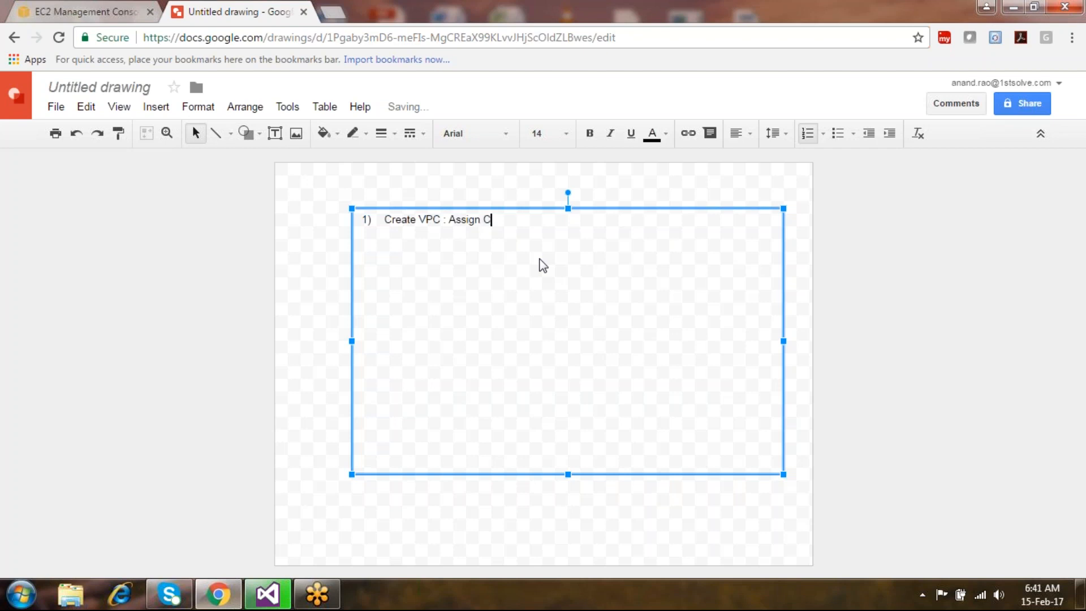
pyautogui.write('IDR ')
pyautogui.write('192')
pyautogui.write('.16.')
pyautogui.write('8.0.')
pyautogui.write('0/16')
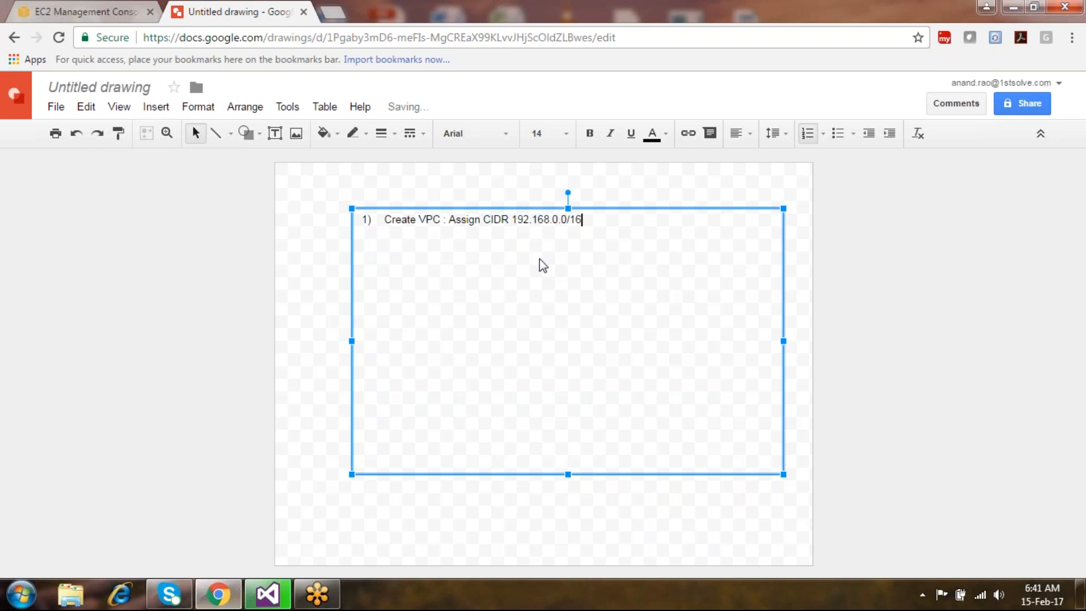
# Add the second list item "Create subnet : assign CIDR : 192.168.30.0/24 : Public Subnet".
pyautogui.press('Return')
pyautogui.write('Create ')
pyautogui.write('subnet ')
pyautogui.write(': s')
pyautogui.write('ssign ')
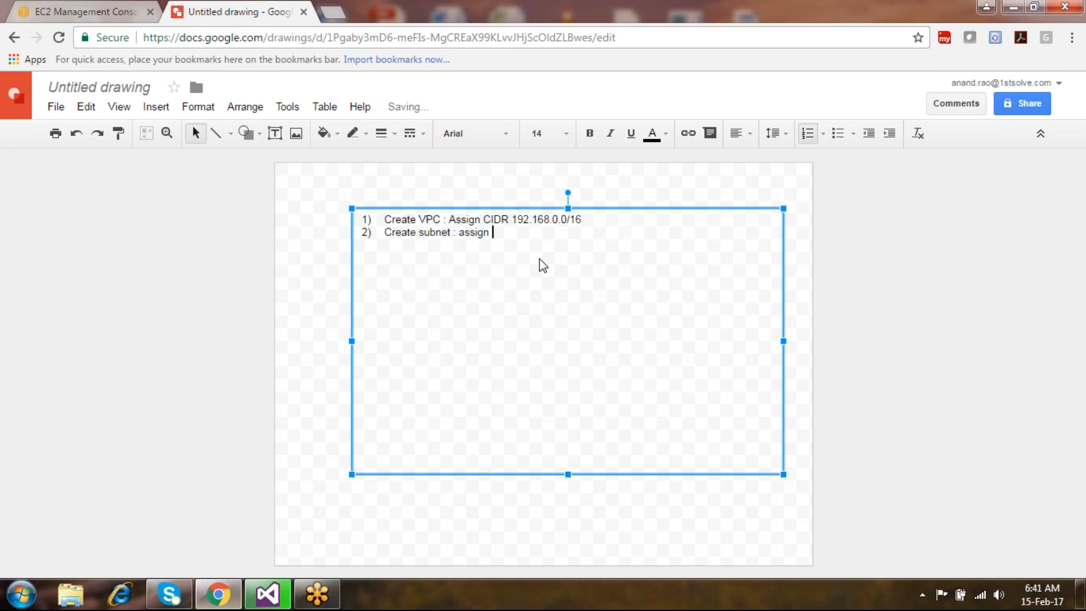
pyautogui.write('CIDR : 192.168.30.0/24')
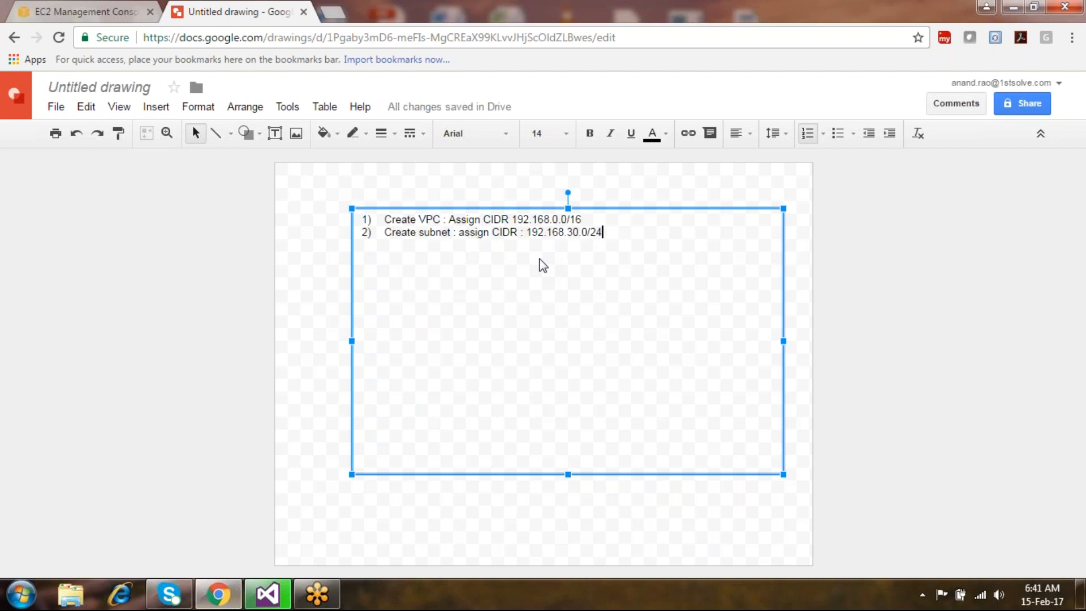
pyautogui.write(' : ')
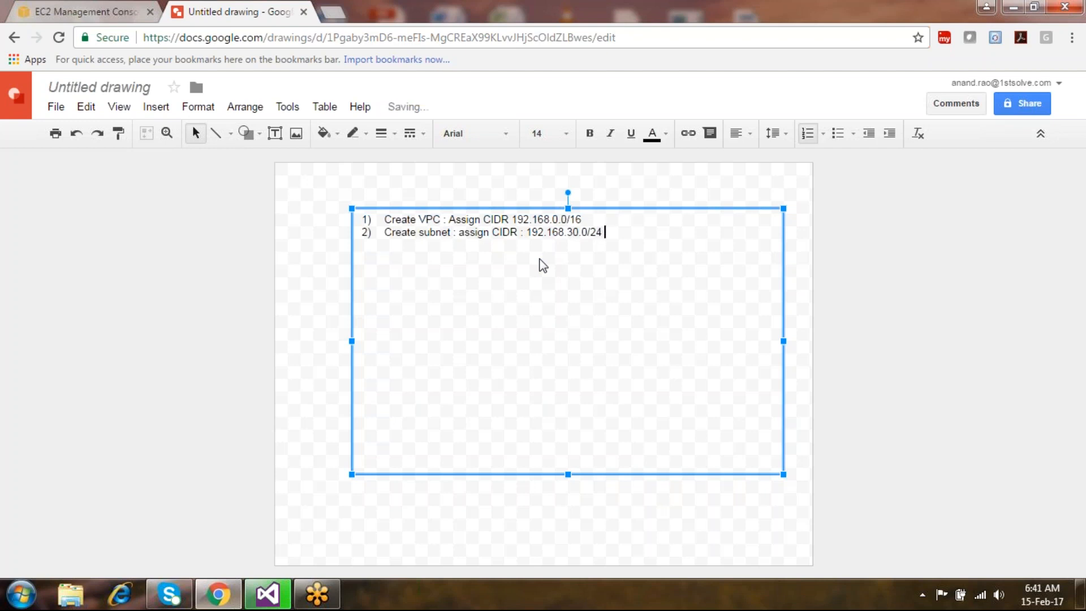
pyautogui.write('Public')
pyautogui.press('BackSpace')
pyautogui.press('BackSpace')
pyautogui.press('BackSpace')
pyautogui.write('ic Subnet')
# Add the third list item "Create Subnet : assign CIDR : 192.168.40.0/24 : Private subnet".
pyautogui.press('Return')
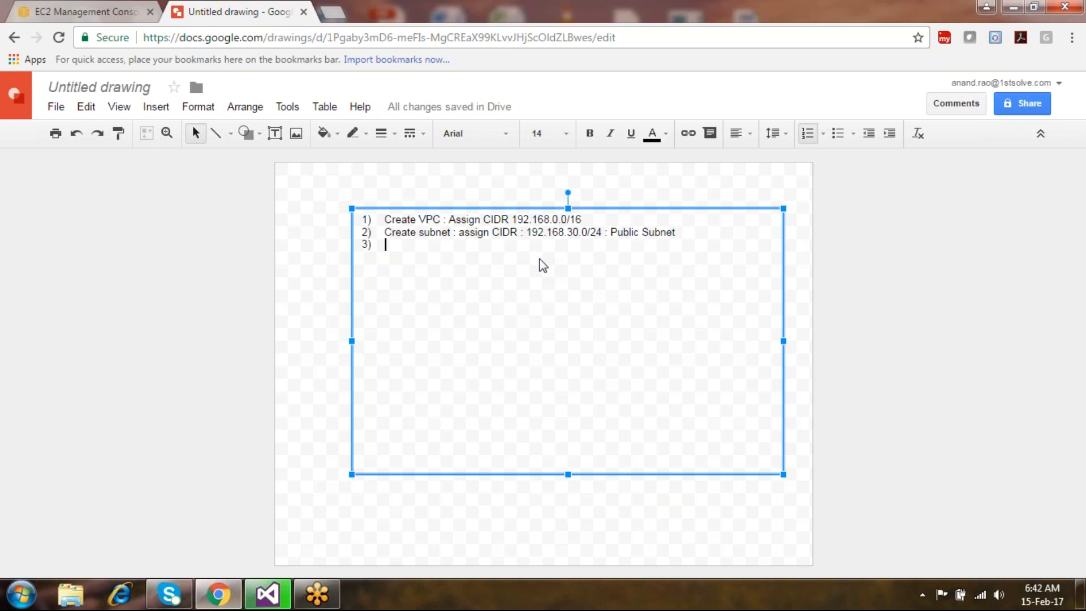
pyautogui.write('Create Sunet')
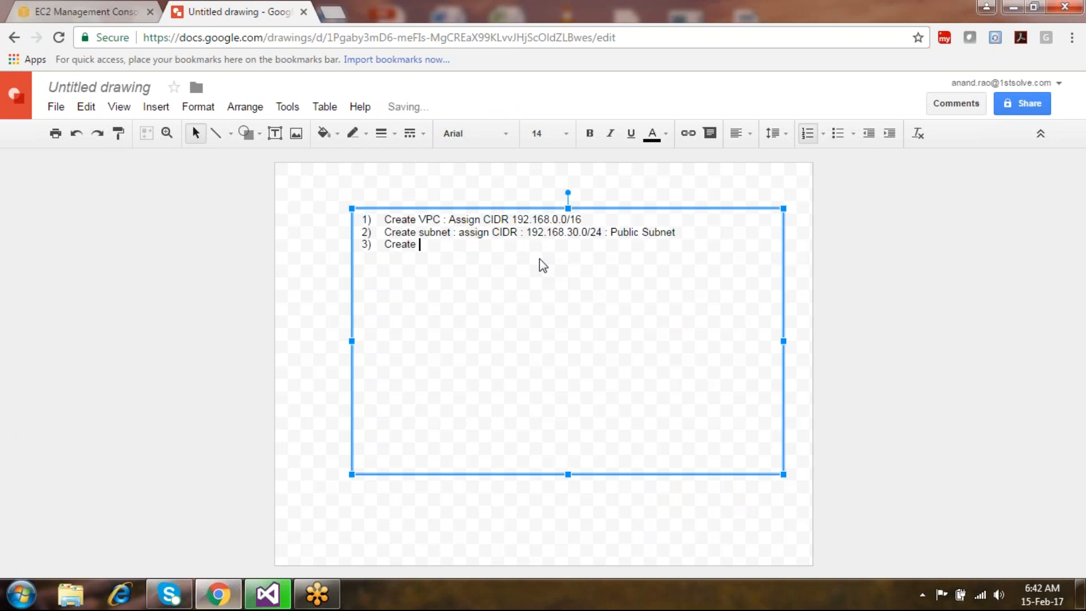
pyautogui.press('BackSpace')
pyautogui.press('BackSpace')
pyautogui.press('BackSpace')
pyautogui.press('BackSpace')
pyautogui.write('bnet : assuig')
pyautogui.press('BackSpace')
pyautogui.press('BackSpace')
pyautogui.press('BackSpace')
pyautogui.write('ign CIDR : 192.168')
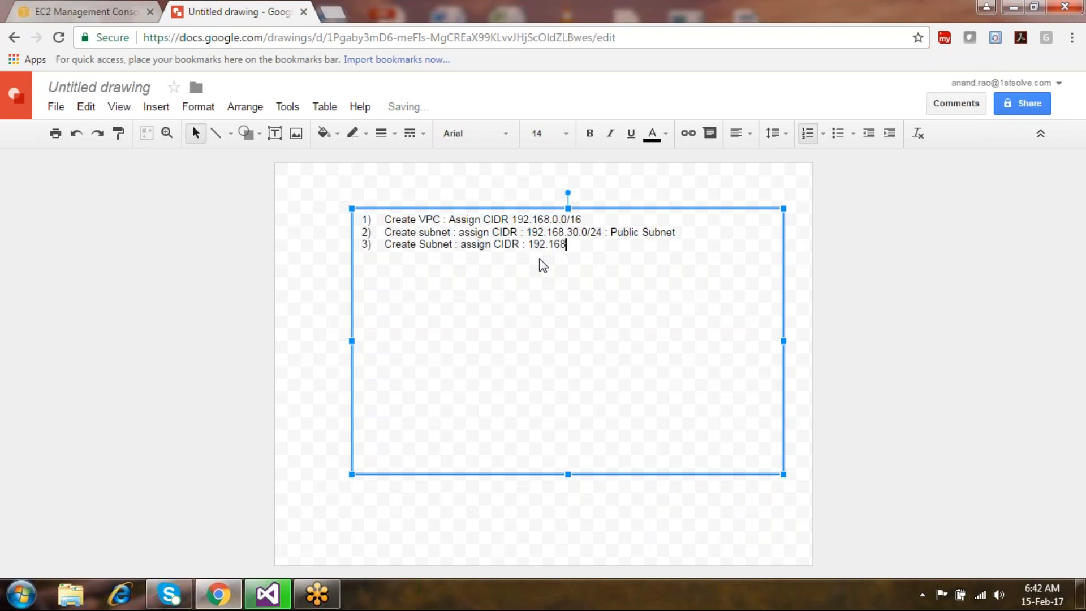
pyautogui.write('.40.0/24')
pyautogui.write(': Prie')
pyautogui.press('BackSpace')
pyautogui.write('ve')
pyautogui.write('te subnet')
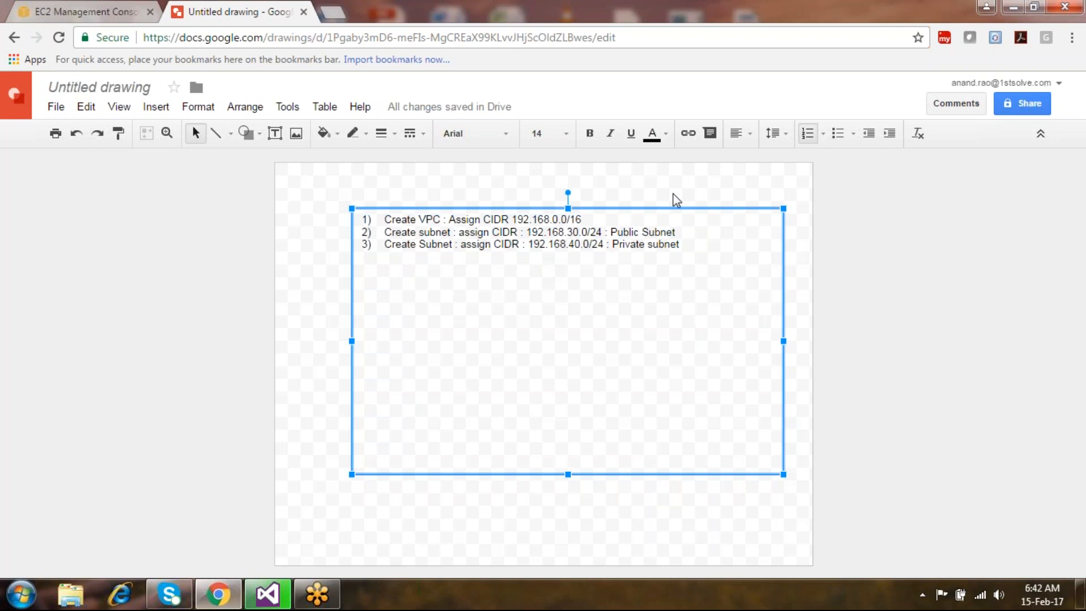
pyautogui.moveTo(684, 250); pyautogui.dragTo(612, 249)
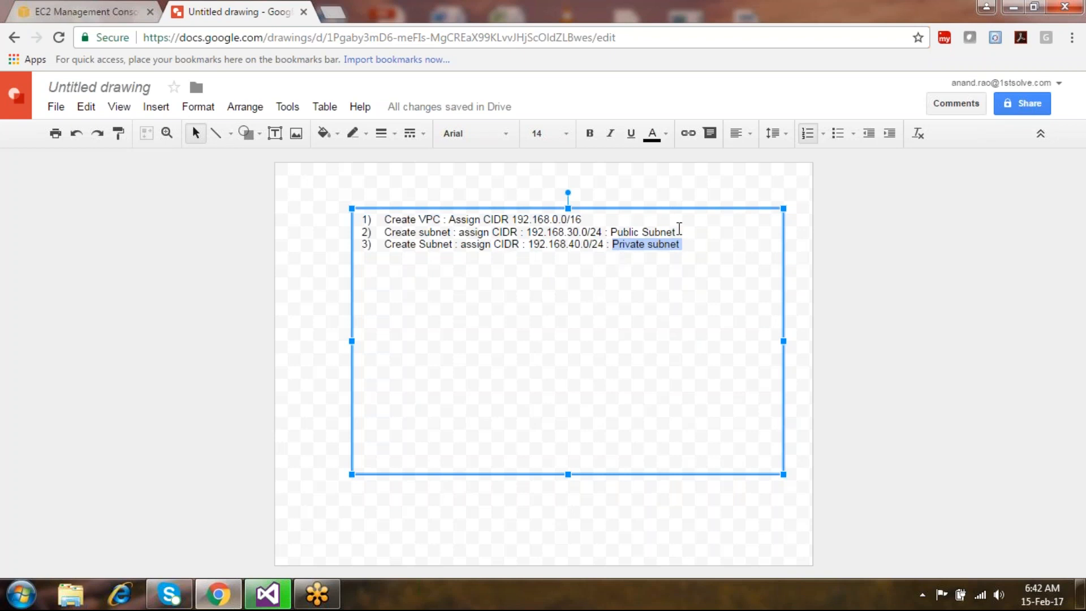
pyautogui.moveTo(679, 231); pyautogui.dragTo(568, 227)
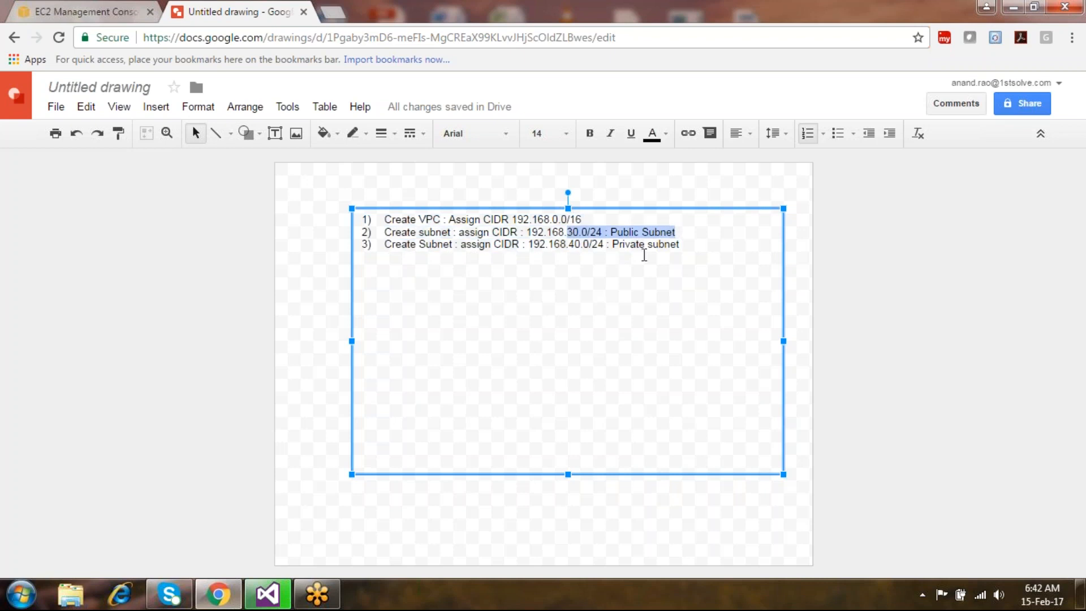
pyautogui.click(639, 229)
pyautogui.moveTo(640, 229); pyautogui.dragTo(616, 244)
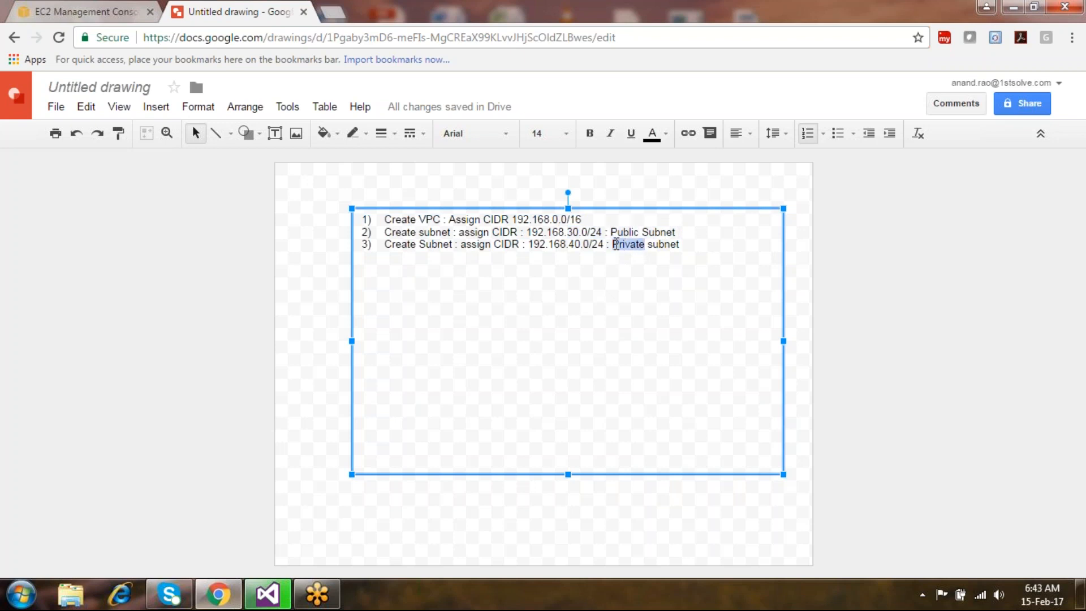
# Add the fourth list item "Create internet gateway : Attach it to the VPC".
pyautogui.moveTo(690, 247); pyautogui.dragTo(689, 250)
pyautogui.press('Return')
pyautogui.write('Create i')
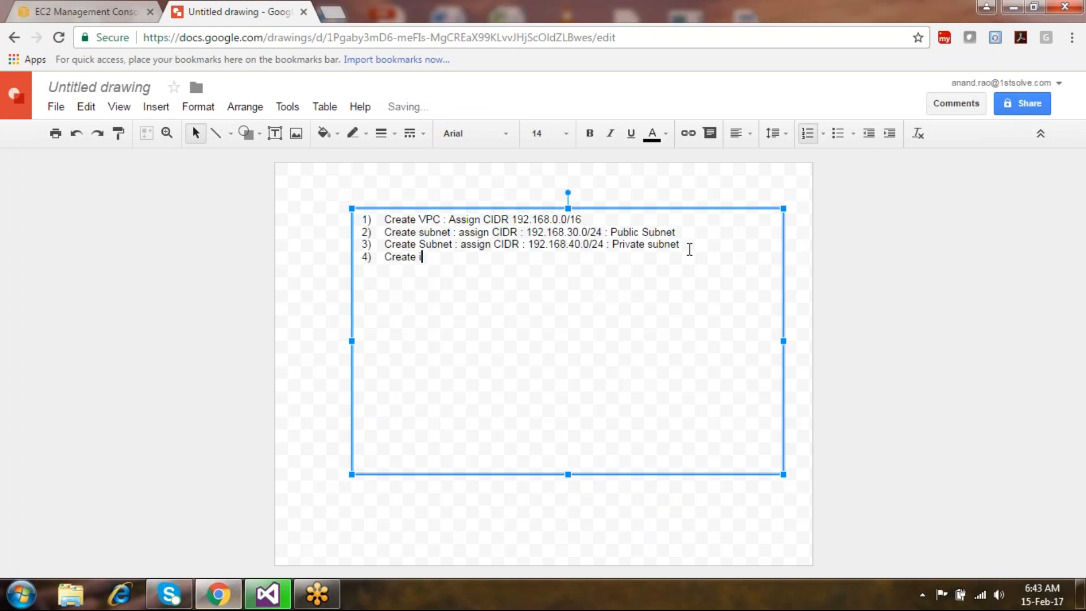
pyautogui.write('nte')
pyautogui.press('BackSpace')
pyautogui.press('BackSpace')
pyautogui.write('ternet')
pyautogui.press('BackSpace')
pyautogui.write('gateway : Attach it')
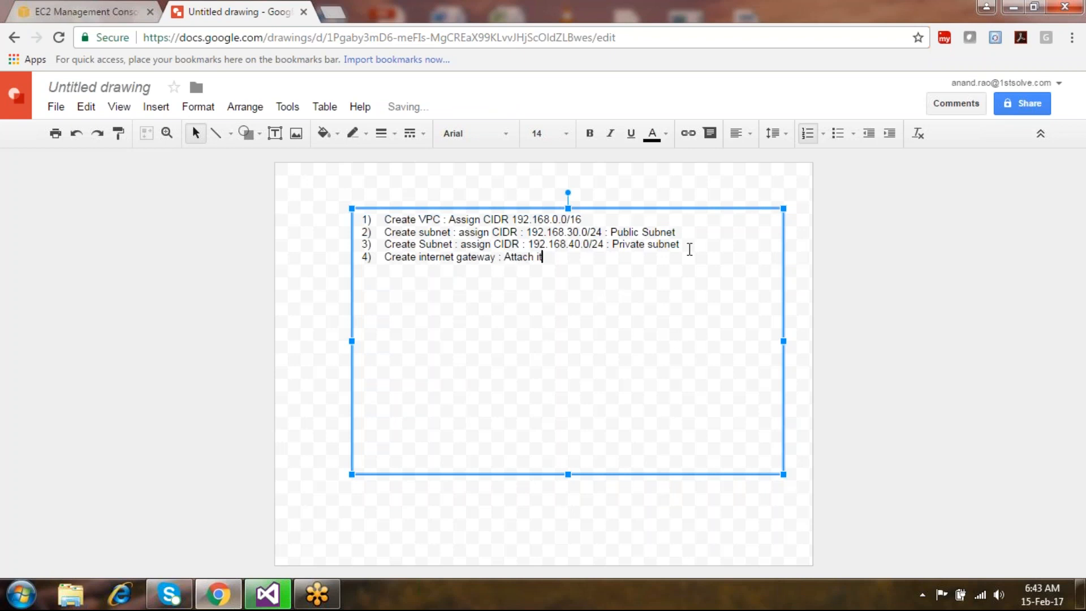
pyautogui.write(' to the VPC')
# Add the fifth list item "Add routes to the routing table.".
pyautogui.press('Return')
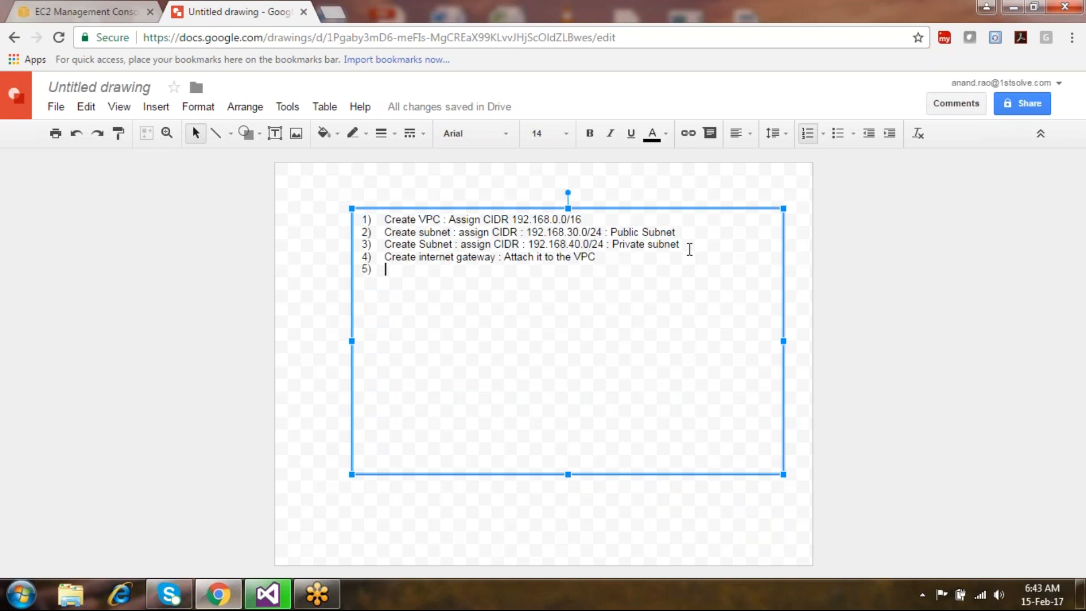
pyautogui.write('Add route')
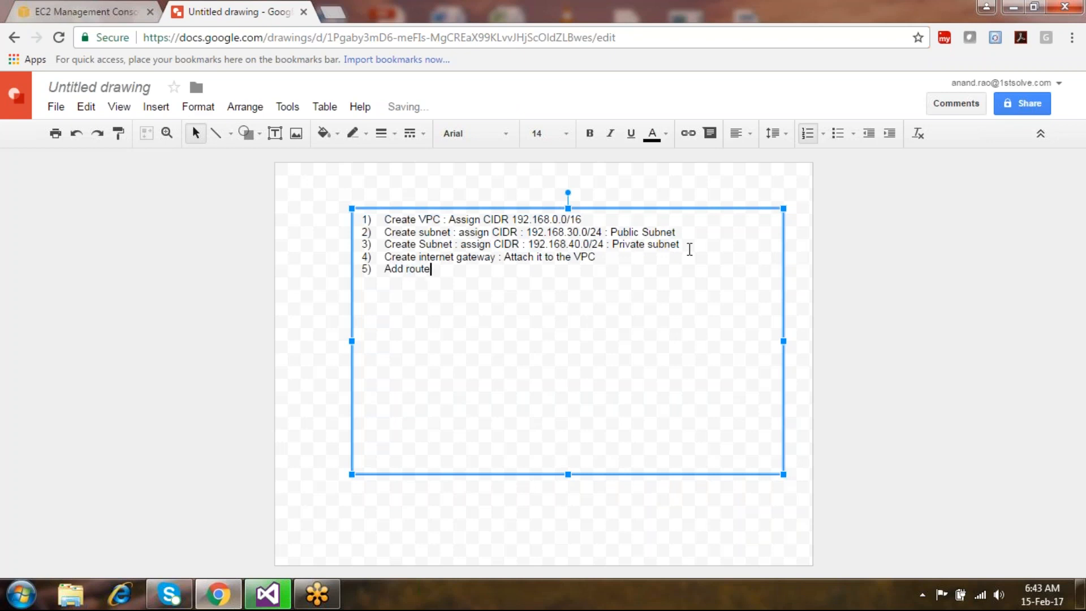
pyautogui.write('s to the rout')
pyautogui.write('ign')
pyautogui.press('BackSpace')
pyautogui.press('BackSpace')
pyautogui.press('BackSpace')
pyautogui.write('ng tale')
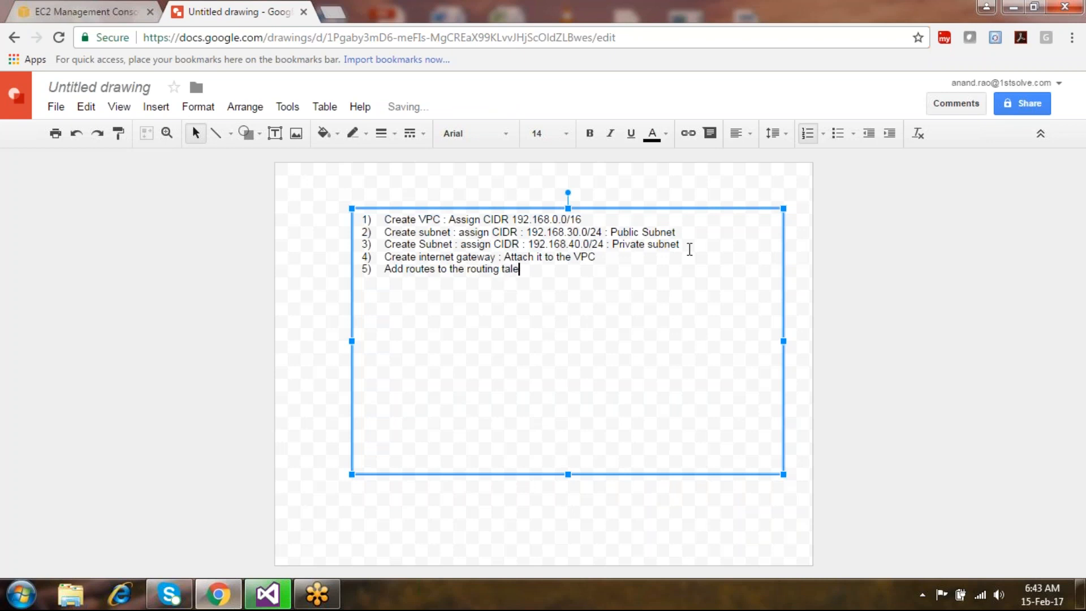
pyautogui.press('BackSpace')
pyautogui.press('BackSpace')
pyautogui.press('BackSpace')
pyautogui.write('ble.')
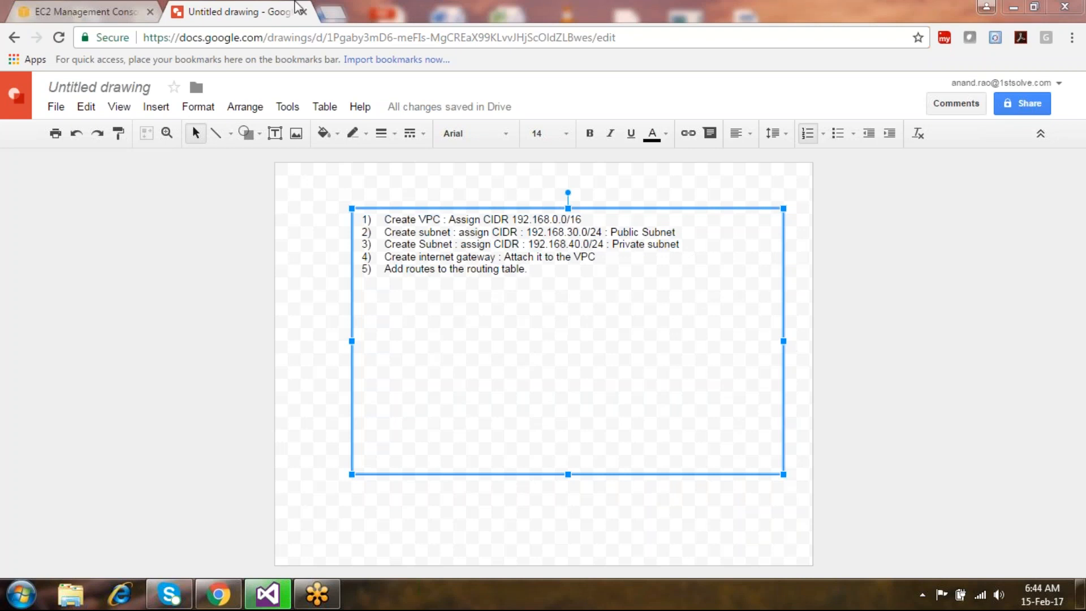
# Switch to the AWS EC2 console, browse the full list of services and search it for "vpc".
pyautogui.click(89, 9)
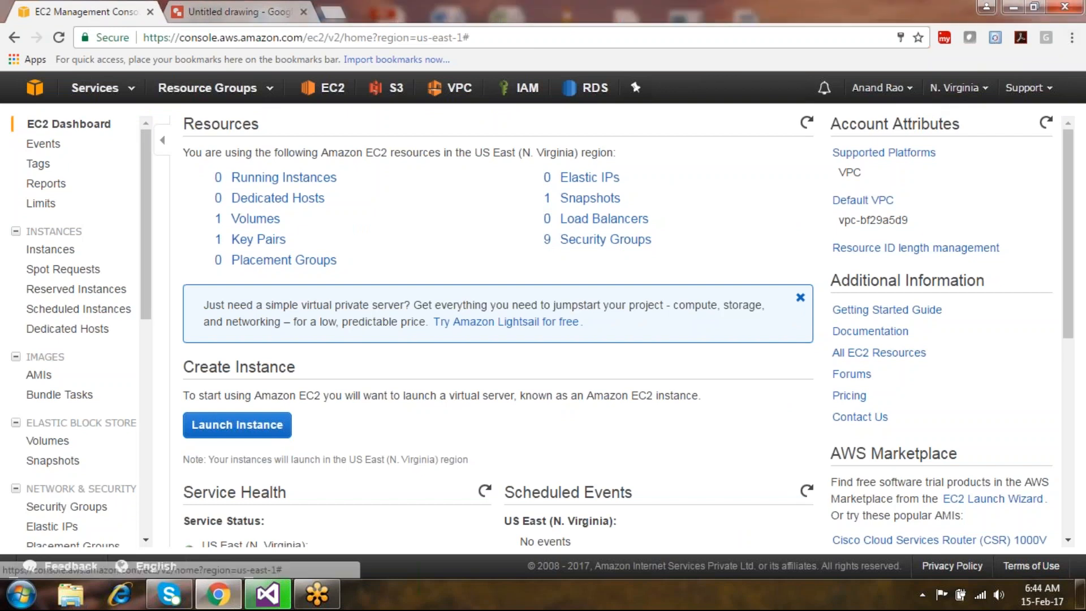
pyautogui.click(113, 87)
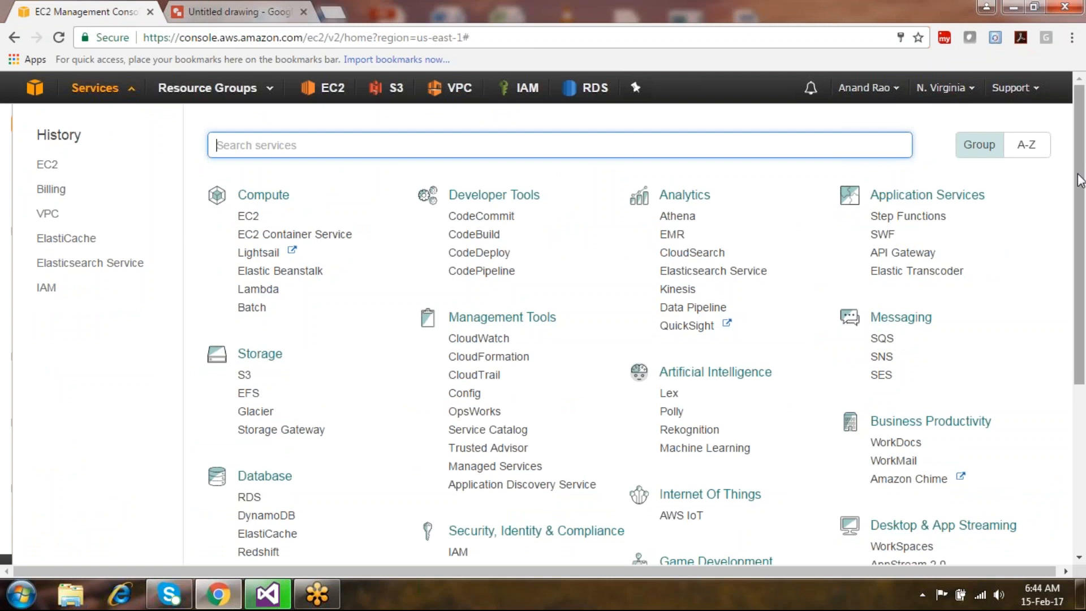
pyautogui.moveTo(1079, 180); pyautogui.dragTo(1073, 281)
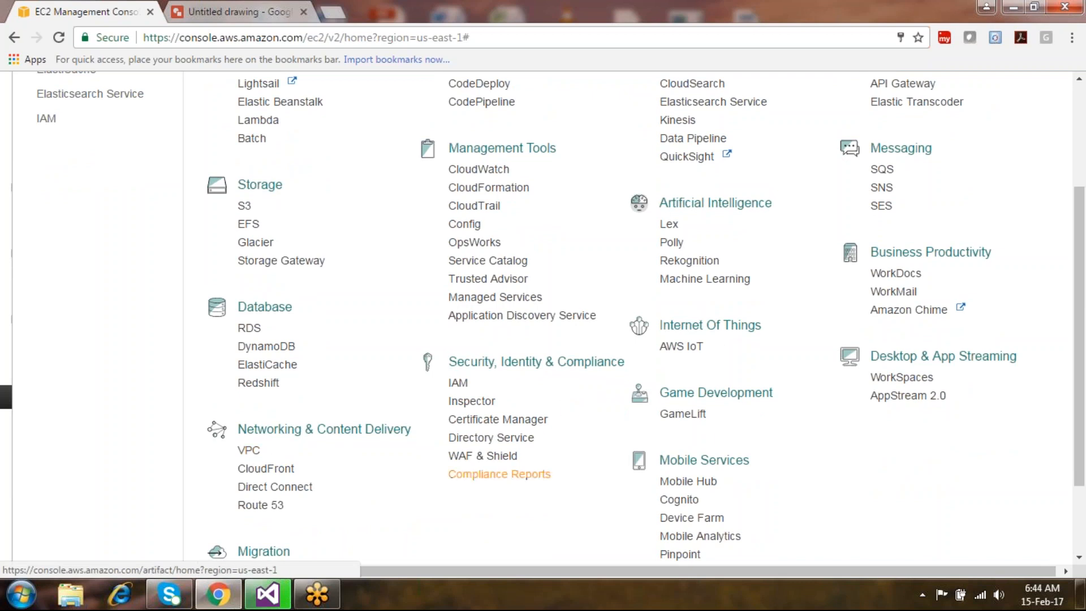
pyautogui.scroll(3, 560, 102)
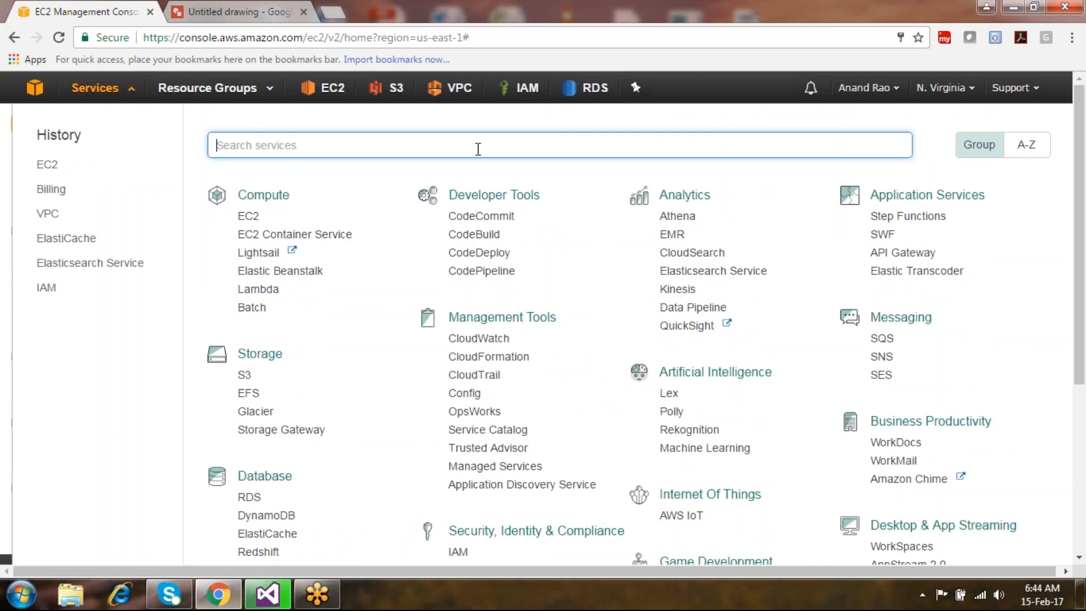
pyautogui.write('vpc')
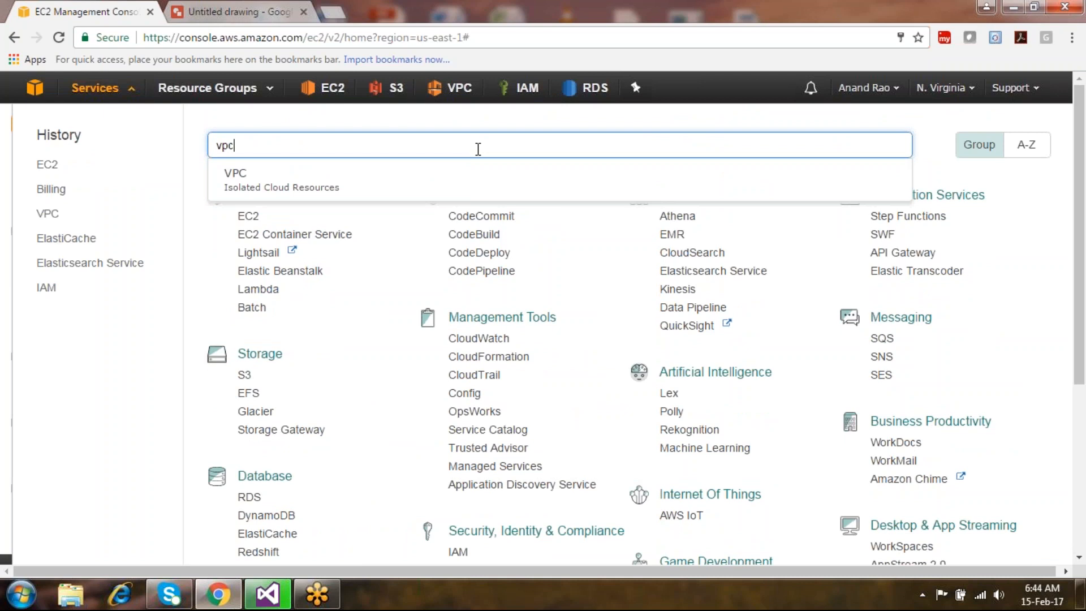
pyautogui.click(118, 396)
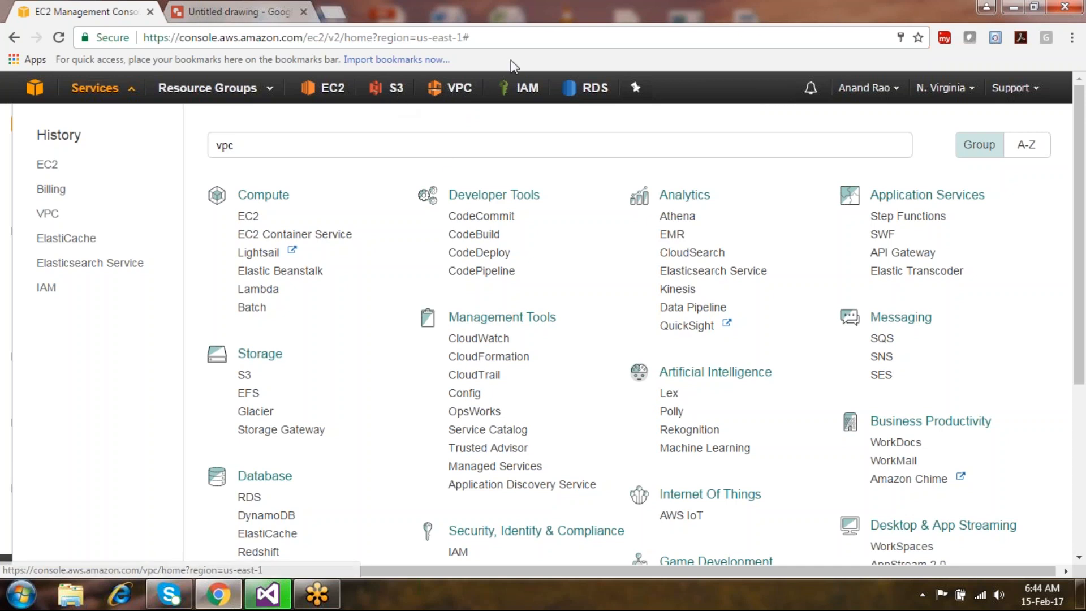
# Open the customization of the one-click navigation shortcuts and look through the available services.
pyautogui.click(636, 89)
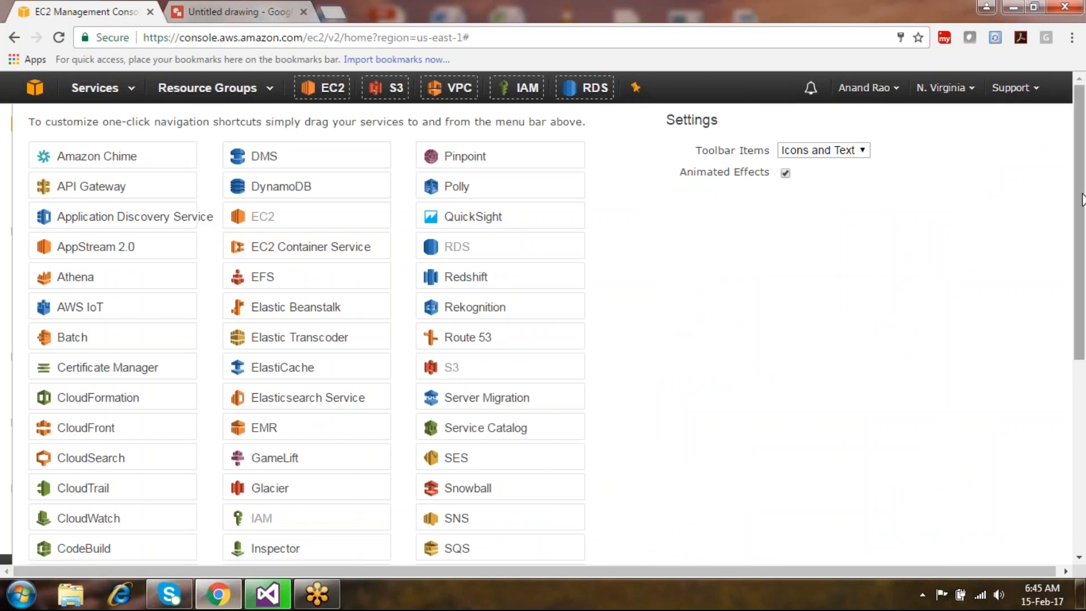
pyautogui.moveTo(1083, 201); pyautogui.dragTo(1034, 191)
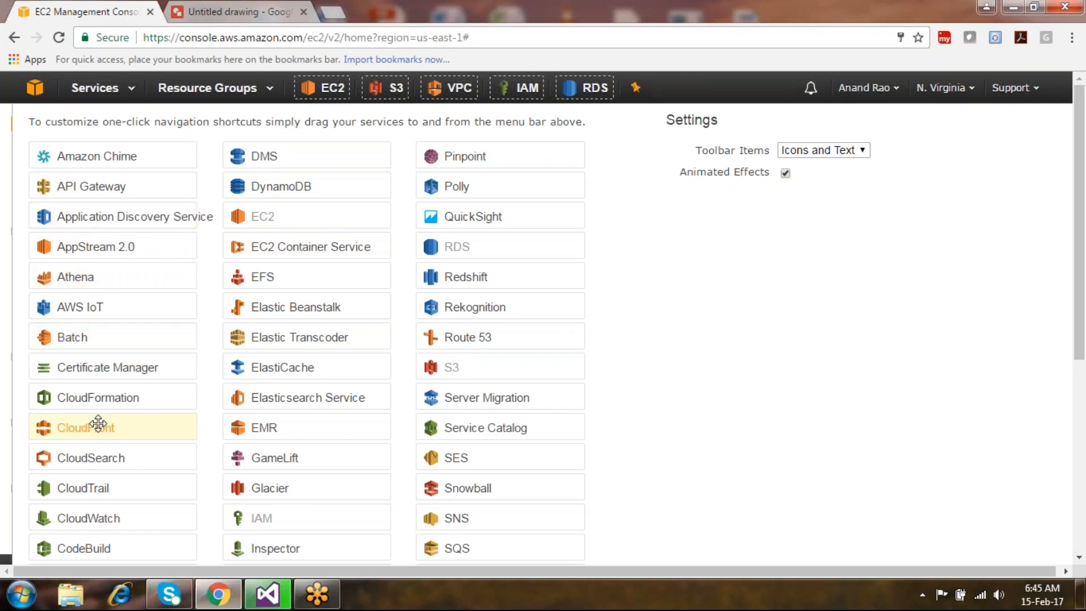
# Add CloudSearch to the one-click navigation shortcuts between VPC and IAM, and close the shortcut customization.
pyautogui.moveTo(91, 458); pyautogui.dragTo(481, 101)
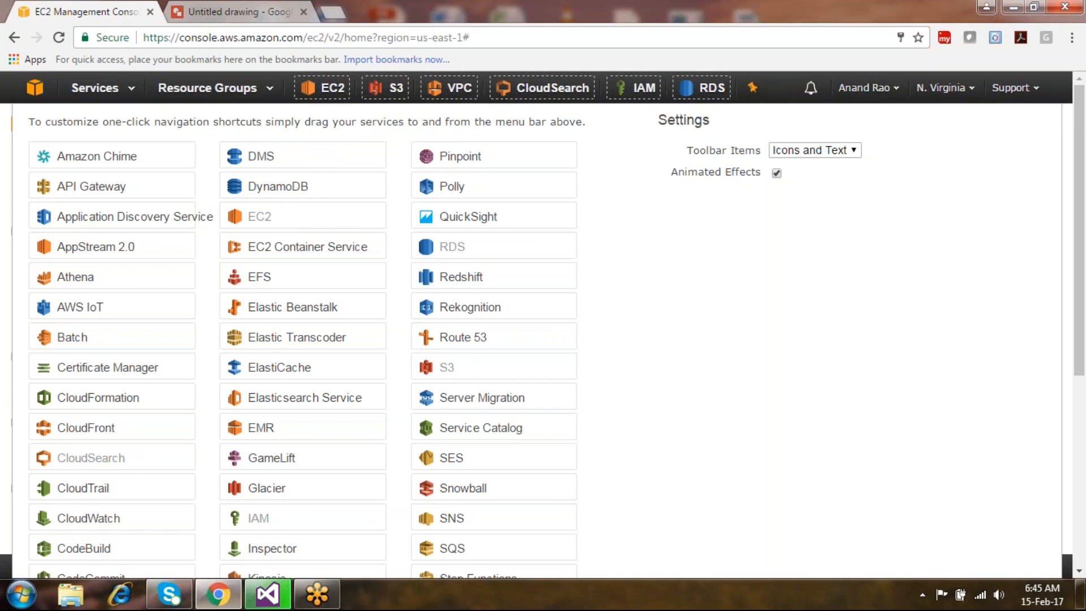
pyautogui.click(5, 386)
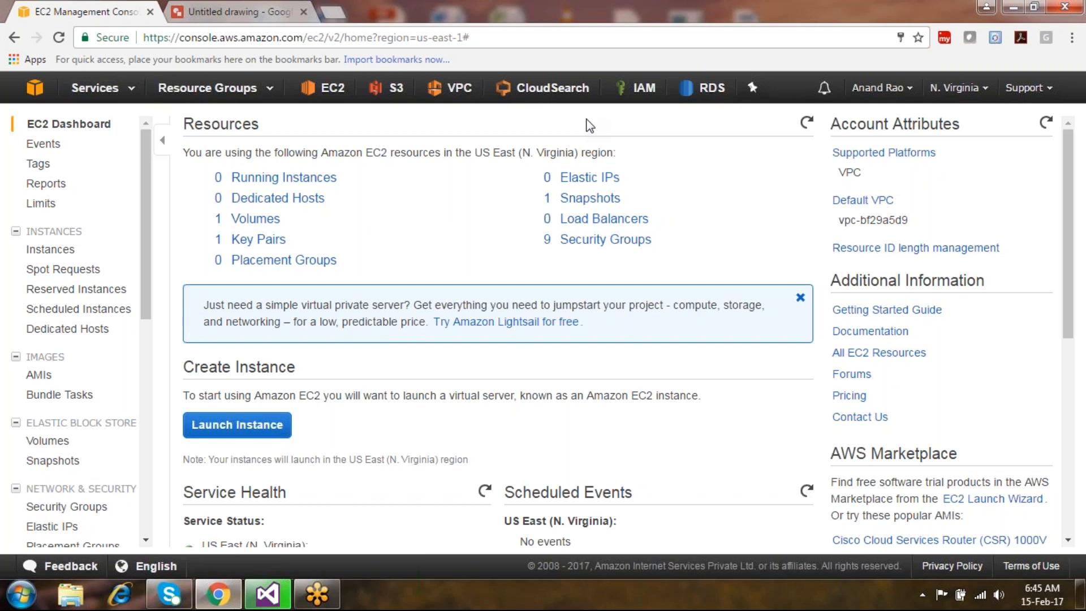
# Open the VPC service, start the VPC wizard and look through its four VPC configurations.
pyautogui.click(459, 89)
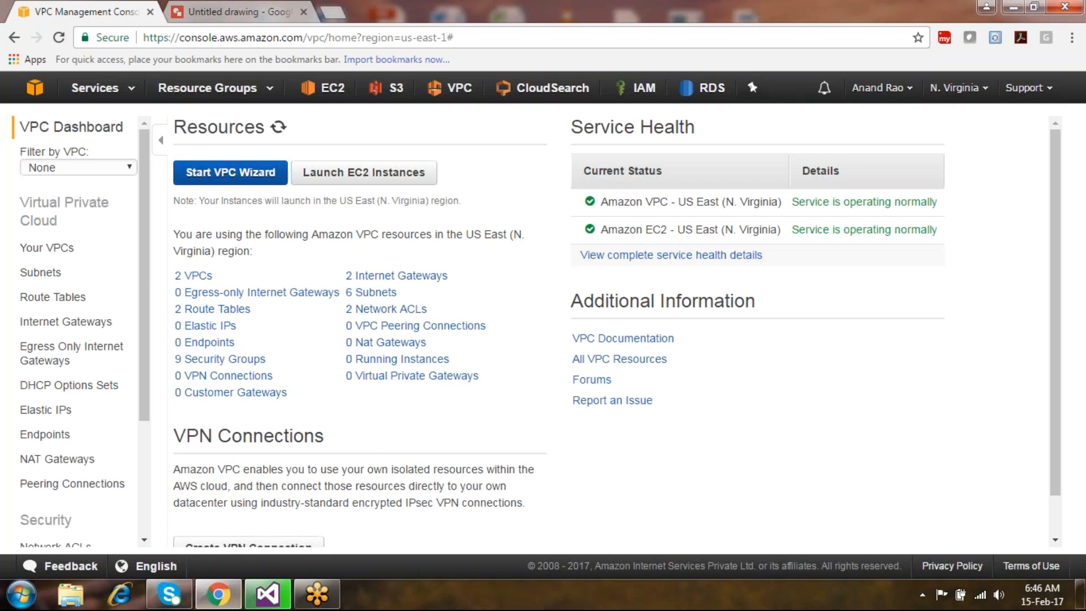
pyautogui.click(243, 178)
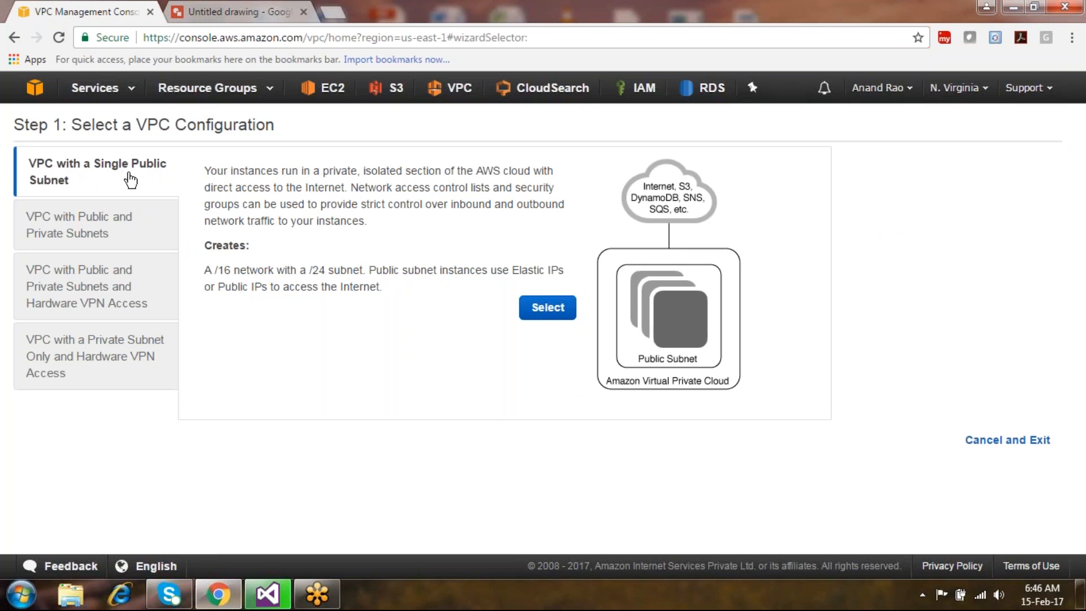
pyautogui.click(90, 233)
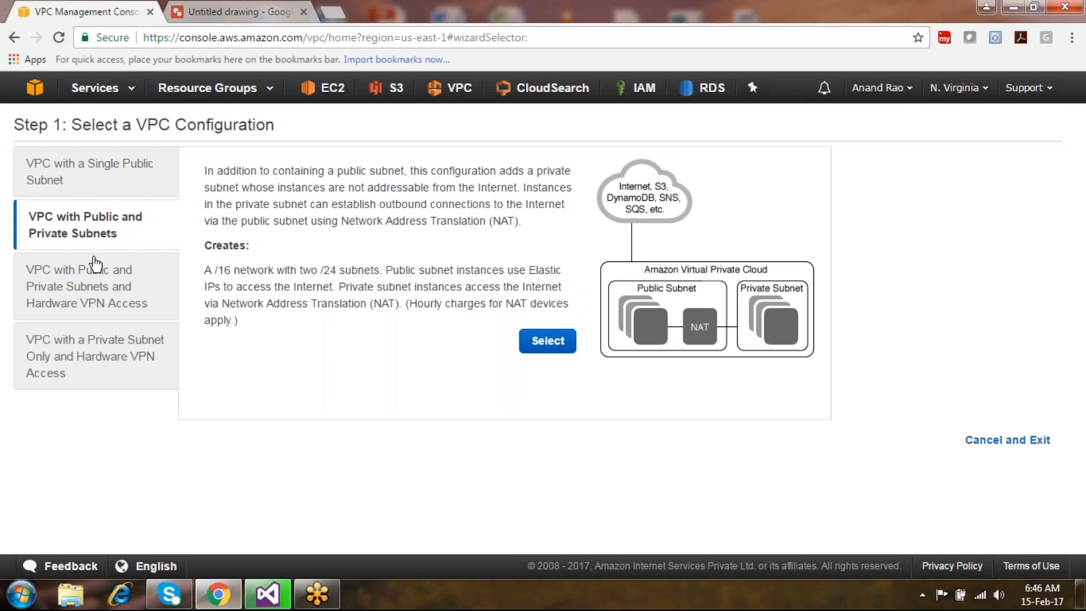
pyautogui.click(95, 299)
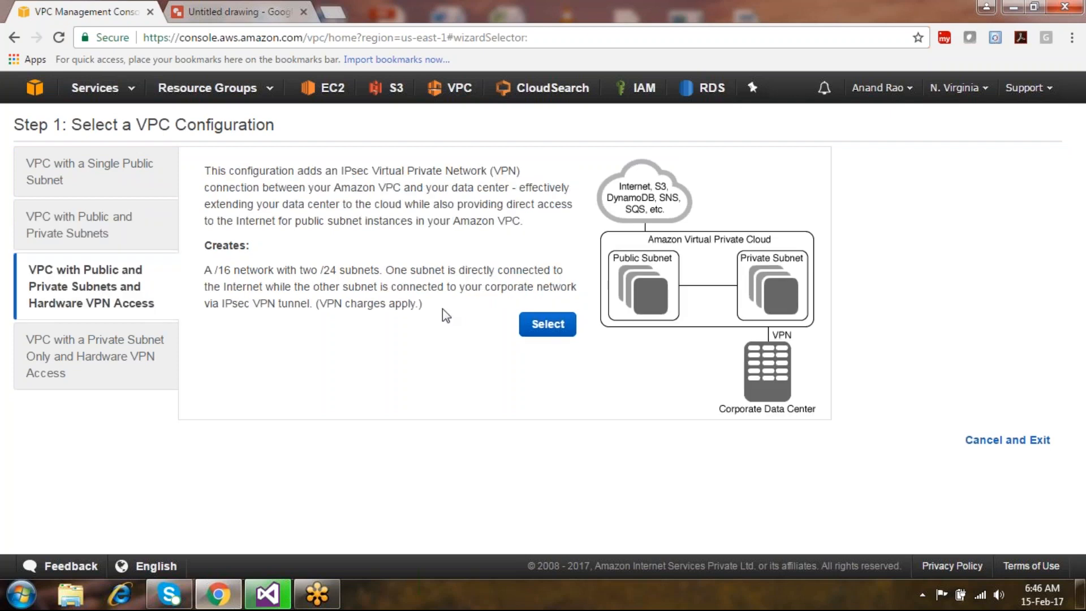
pyautogui.click(111, 360)
pyautogui.click(95, 158)
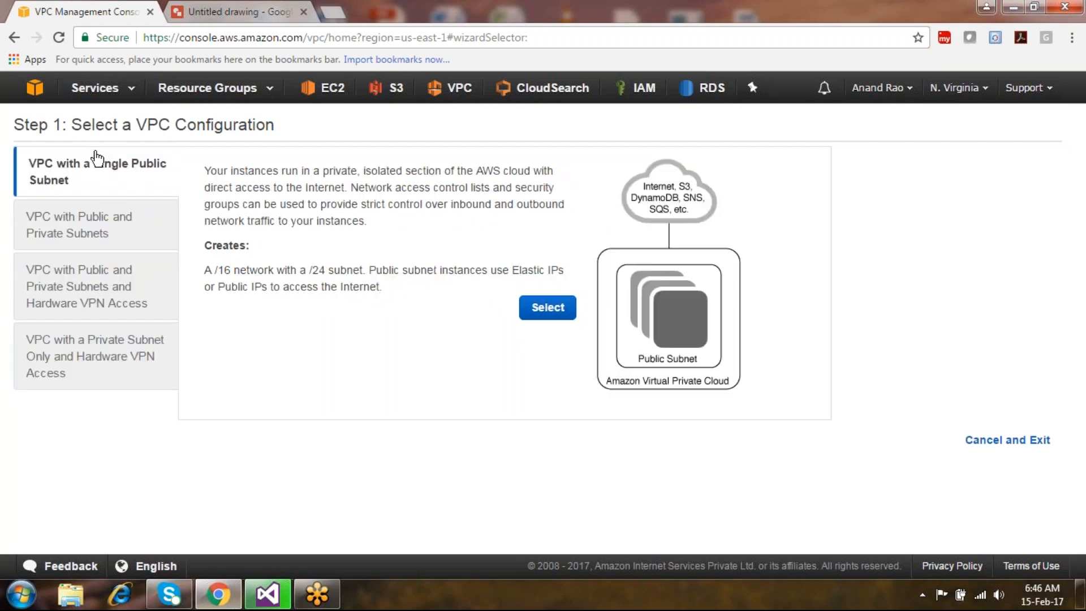
pyautogui.click(97, 232)
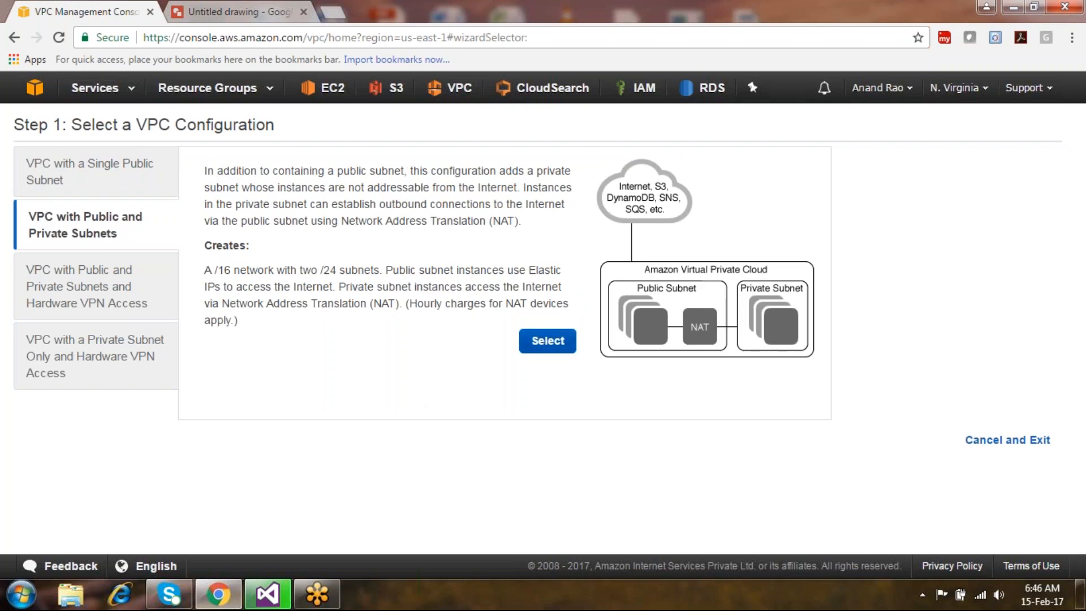
# Review the wizard's form for a VPC with Public and Private Subnets against the list in the drawing, and exit the wizard.
pyautogui.click(536, 346)
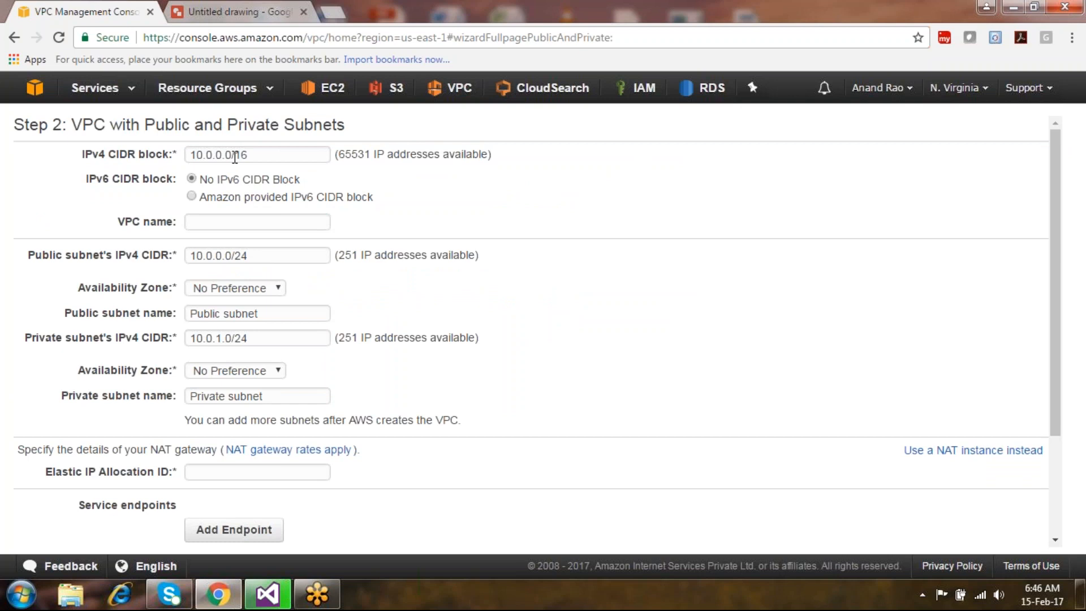
pyautogui.click(231, 223)
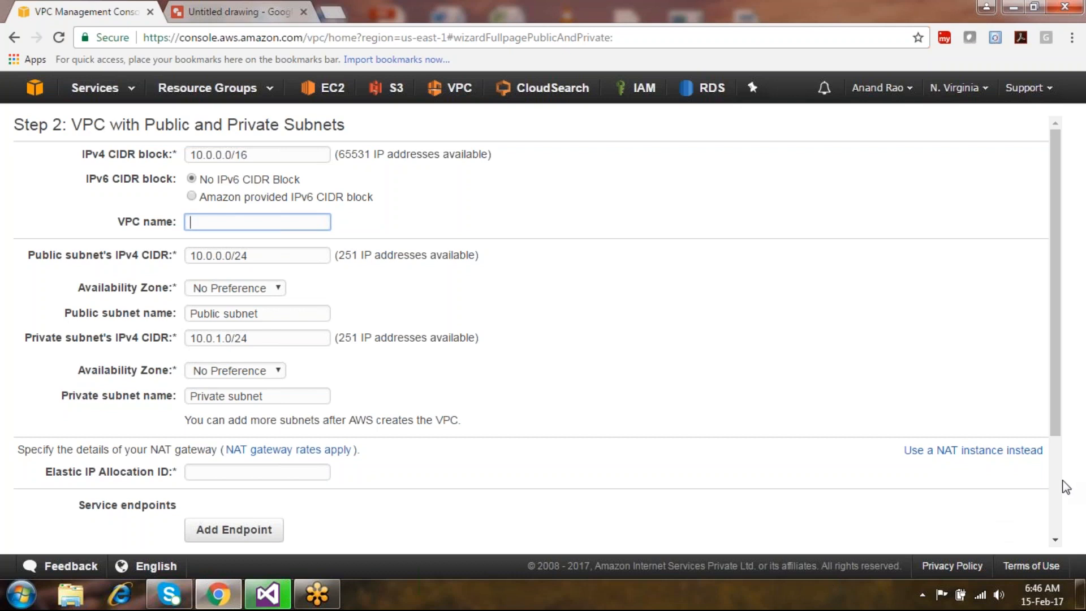
pyautogui.scroll(-3, 1057, 470)
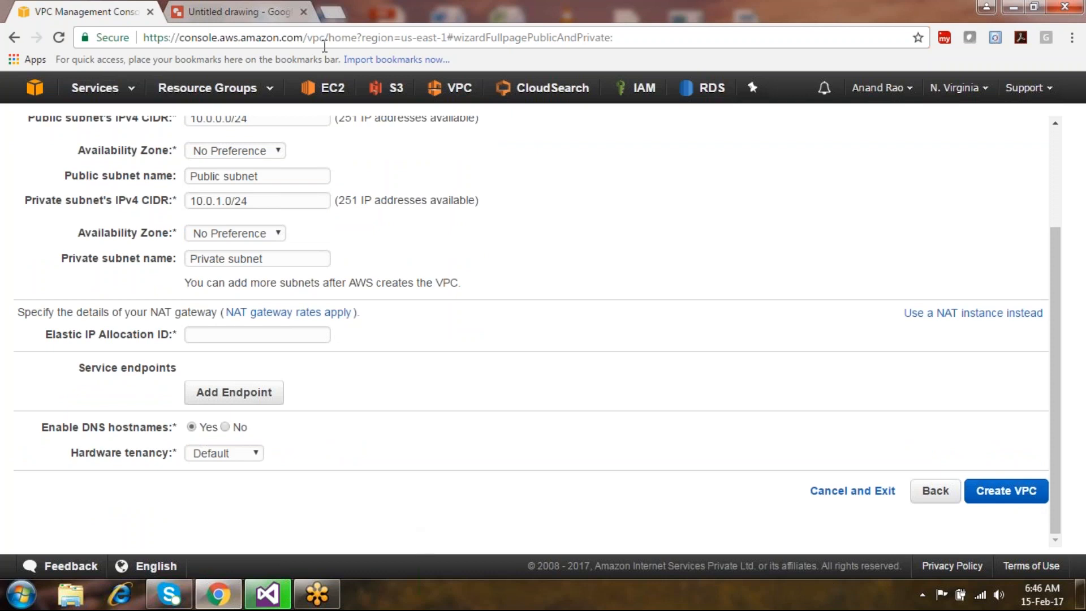
pyautogui.click(220, 8)
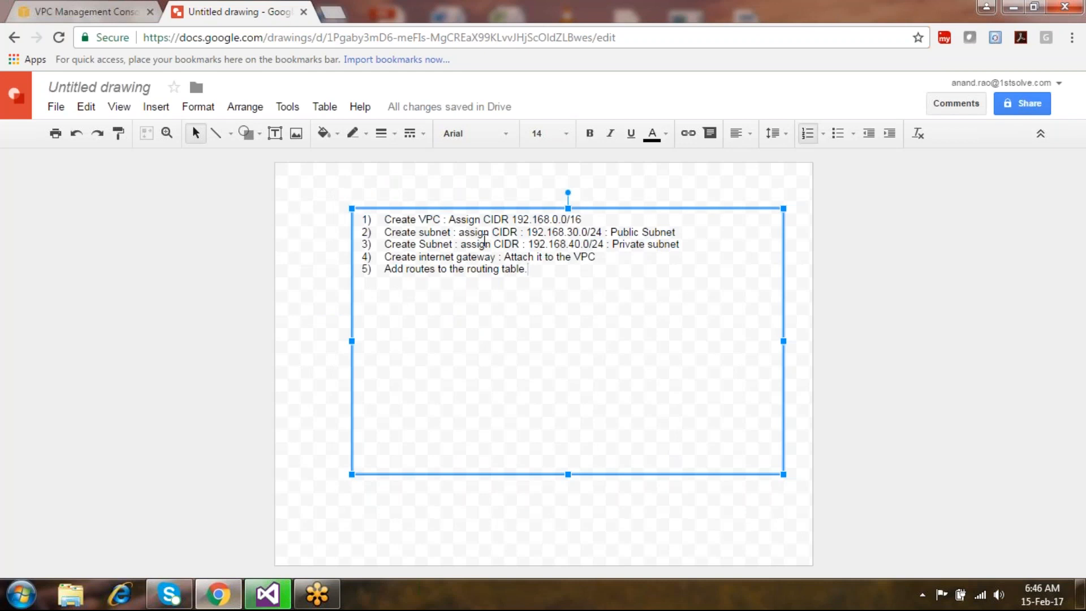
pyautogui.click(66, 8)
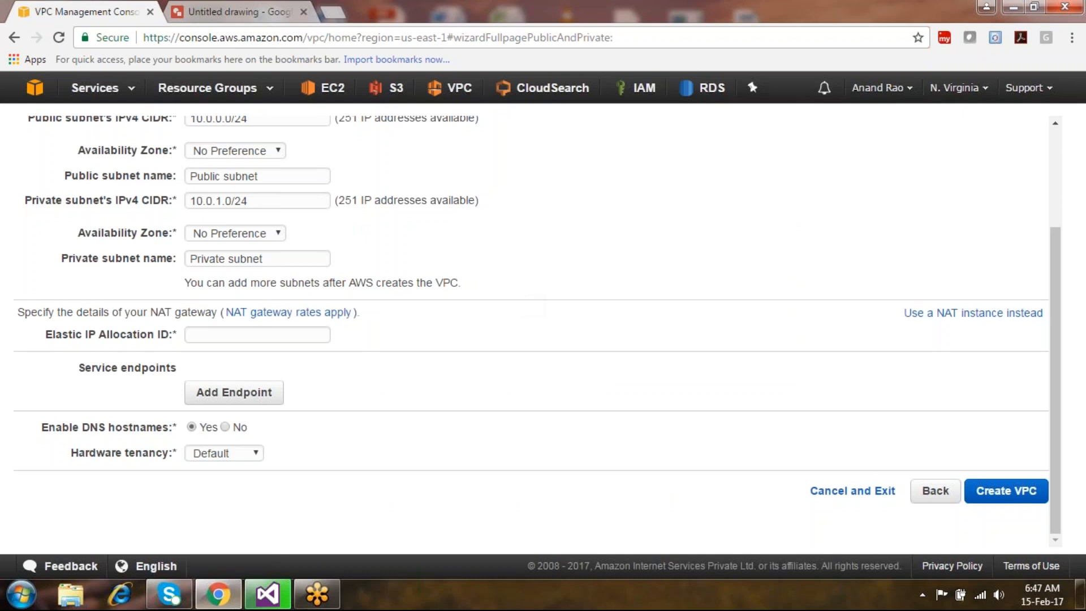
pyautogui.click(860, 492)
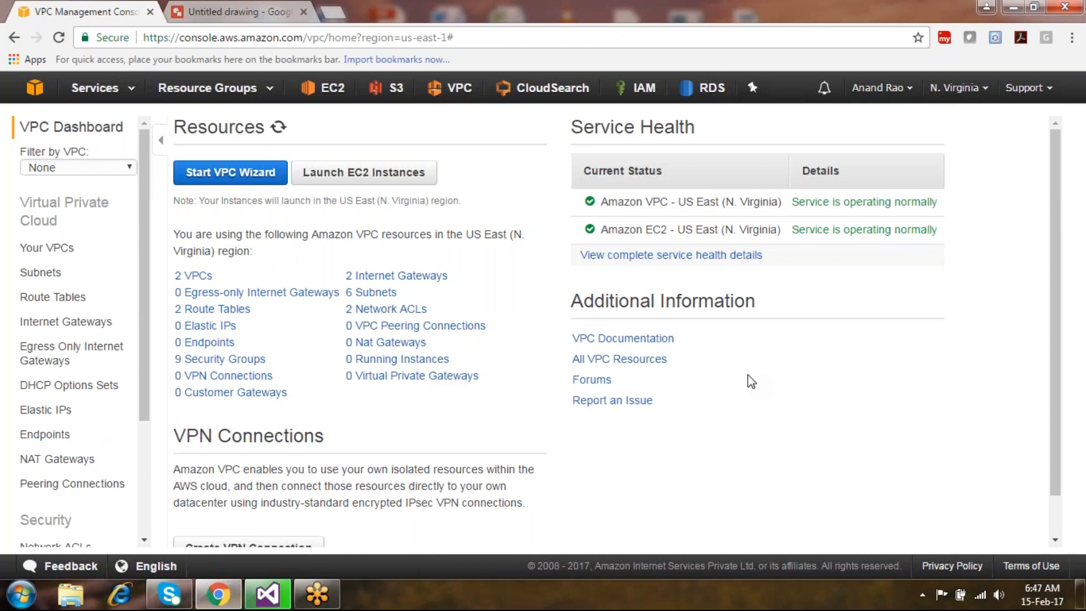
# Switch to the Google drawing and add the lines "Method :" and "Dumb method : wizard method" below the numbered list.
pyautogui.click(249, 11)
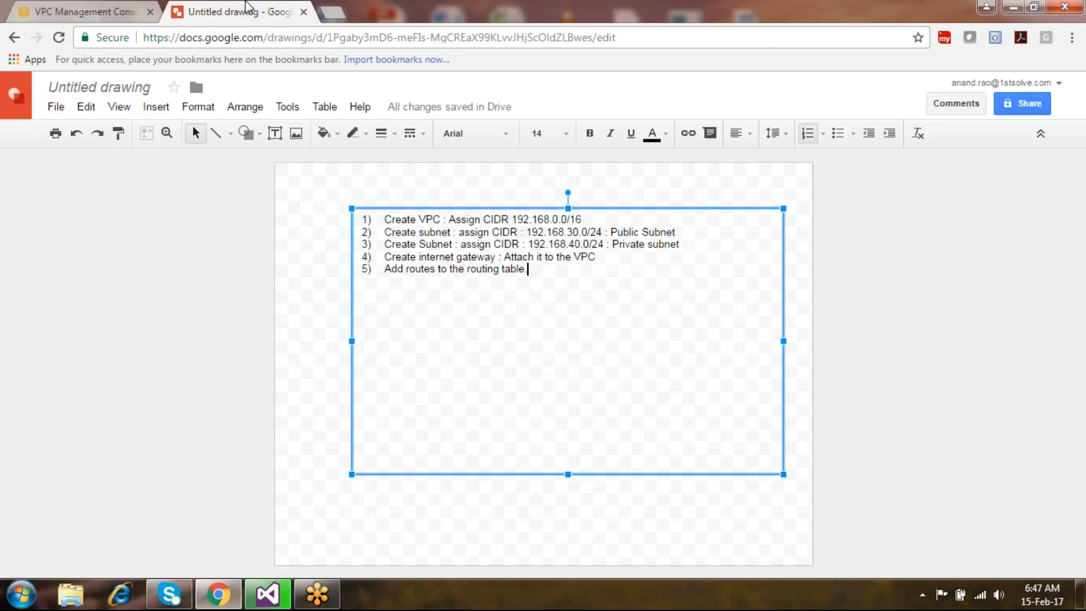
pyautogui.press('Return')
pyautogui.press('Return')
pyautogui.press('Return')
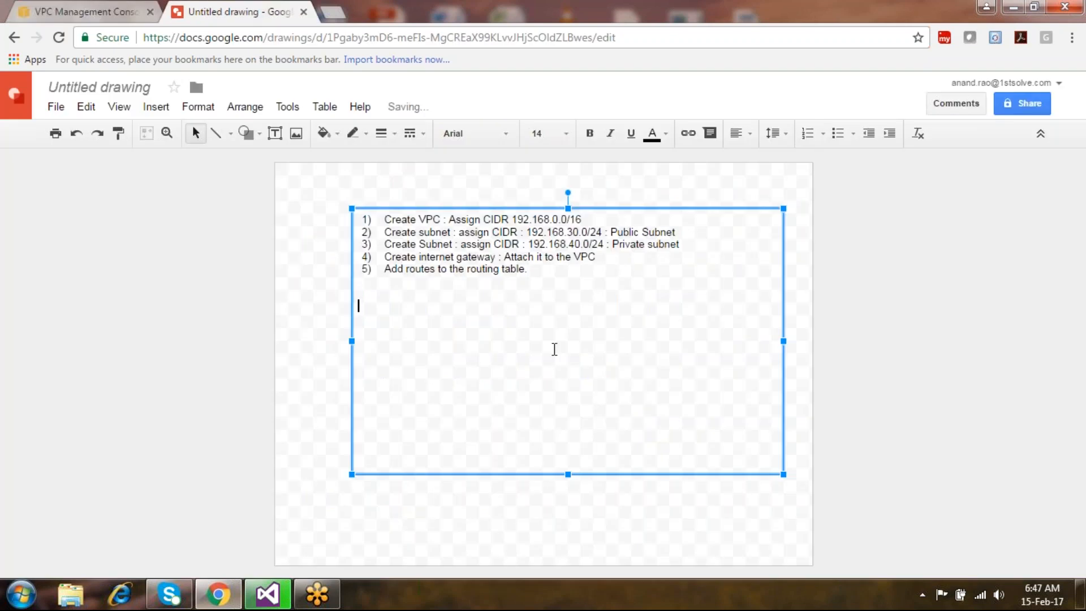
pyautogui.write('method :')
pyautogui.press('Return')
pyautogui.write('dumb method : ')
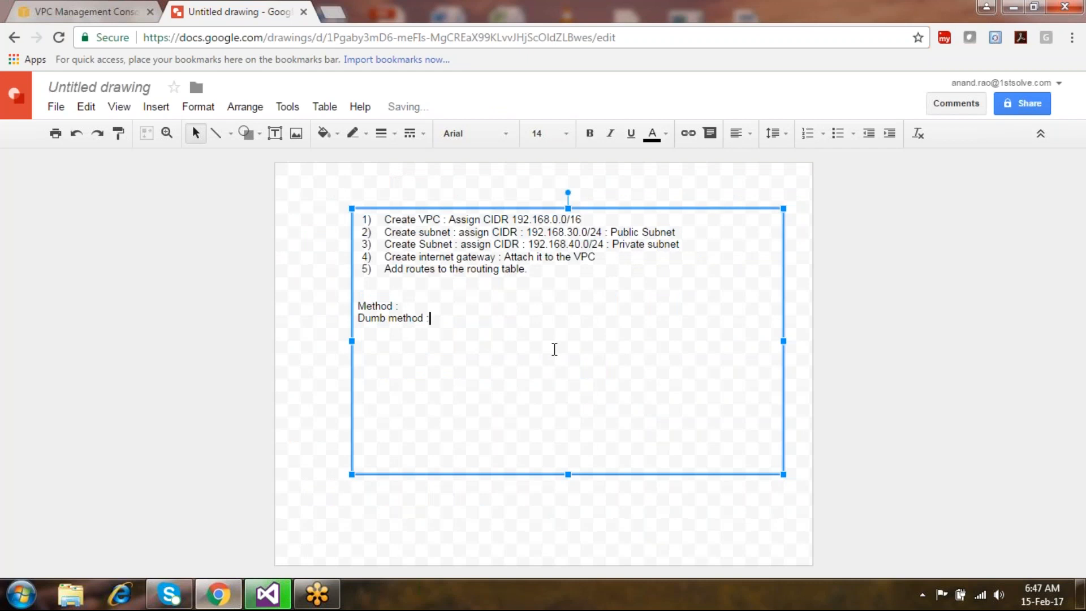
pyautogui.write('wizard ')
pyautogui.write('method')
pyautogui.press('Return')
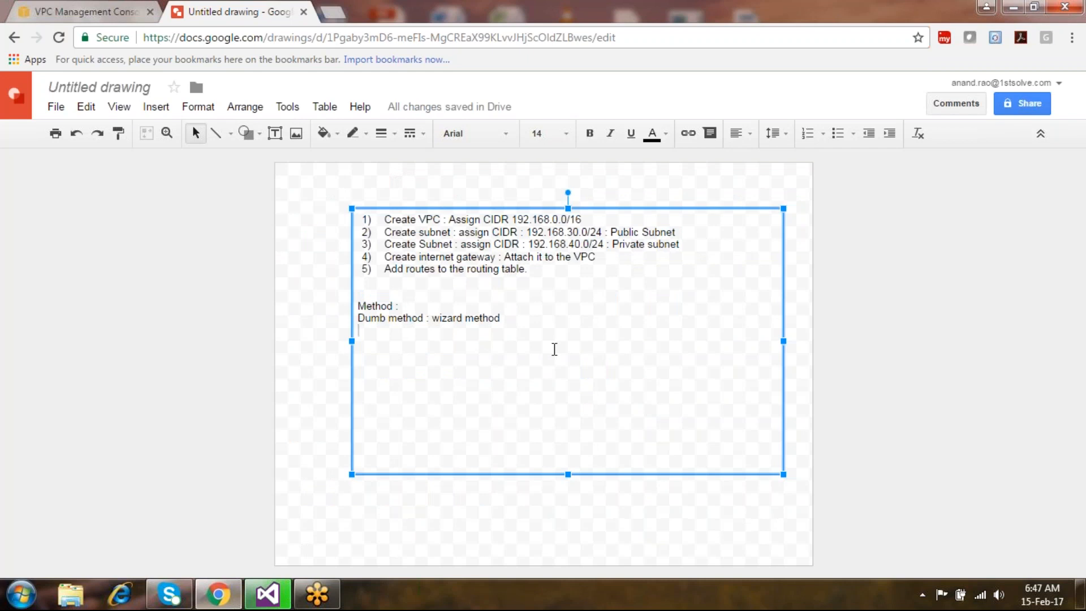
# Add the lines "Manually" and "CMD : AWS CLI" below the wizard method note.
pyautogui.write('manually')
pyautogui.press('Return')
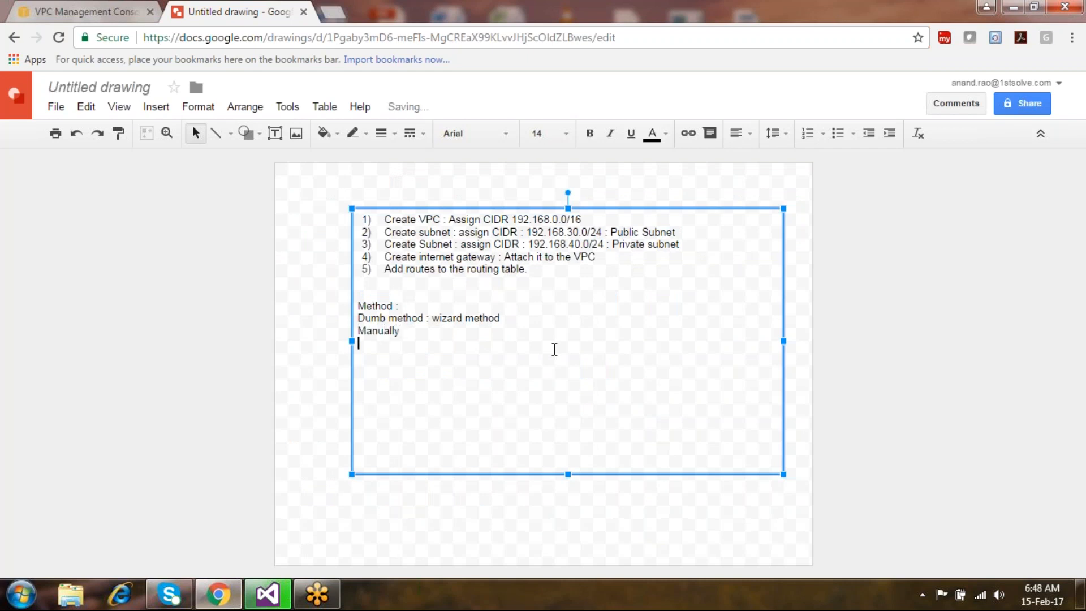
pyautogui.write('CMD : AWS CLI')
pyautogui.hotkey('shift', 'Up')
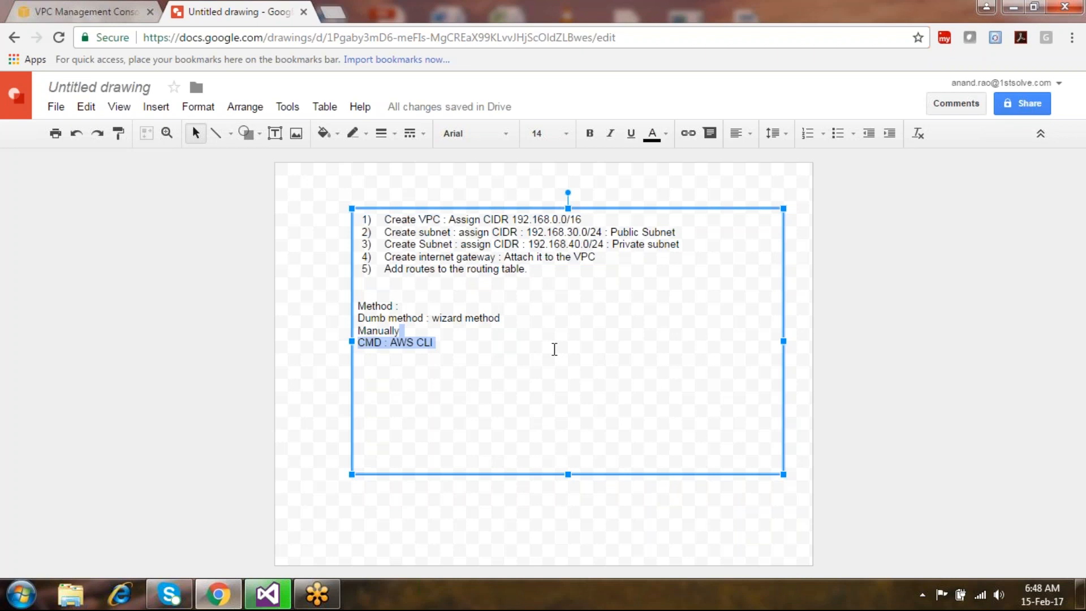
pyautogui.click(505, 317)
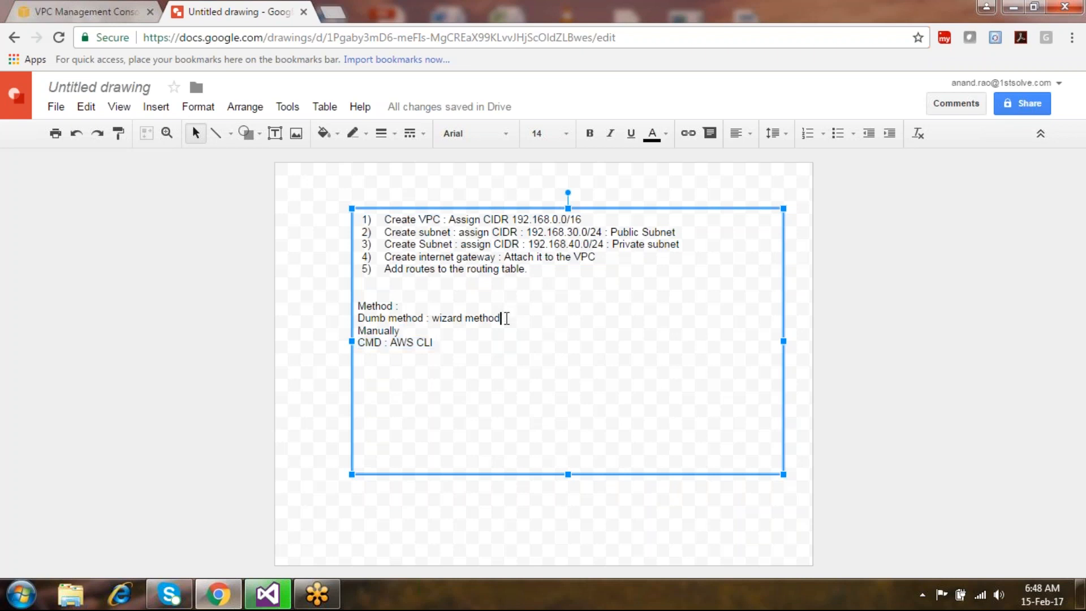
# Switch back to the VPC console, open the list of existing VPCs and check the available AWS regions.
pyautogui.click(94, 8)
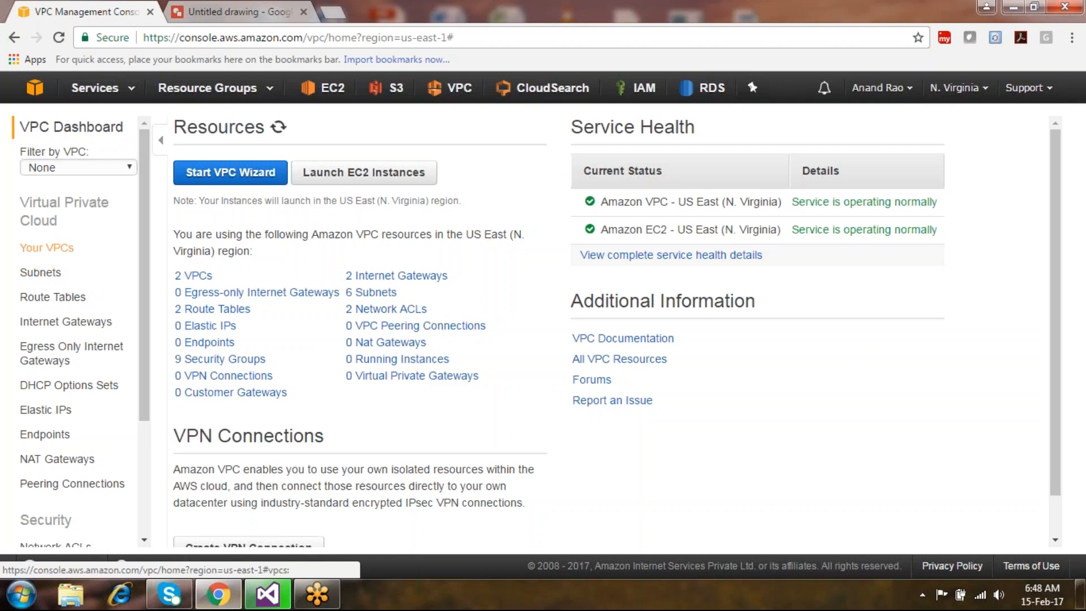
pyautogui.click(65, 251)
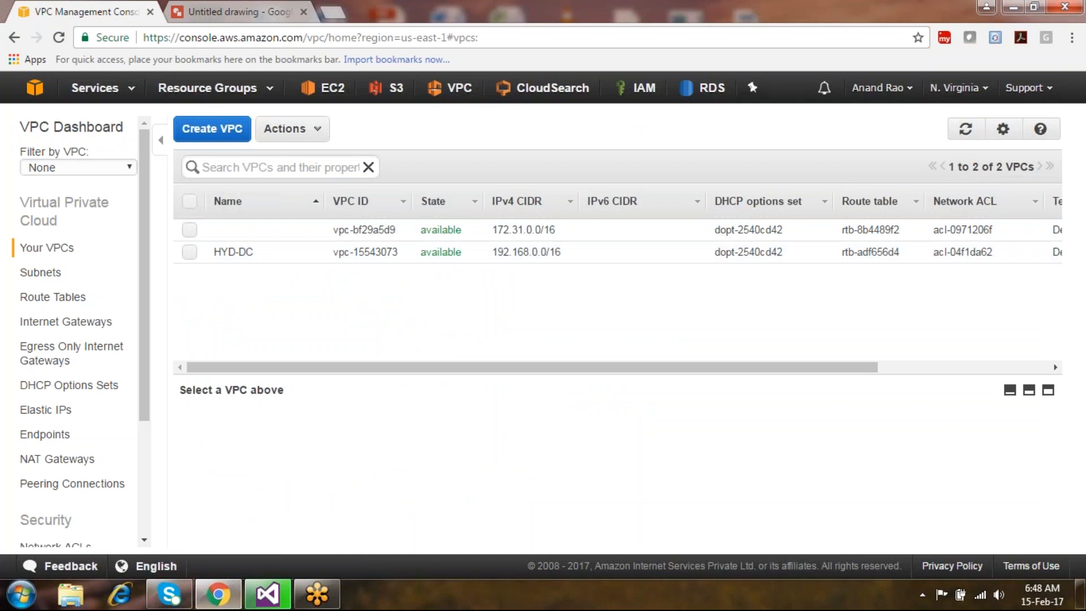
pyautogui.click(957, 88)
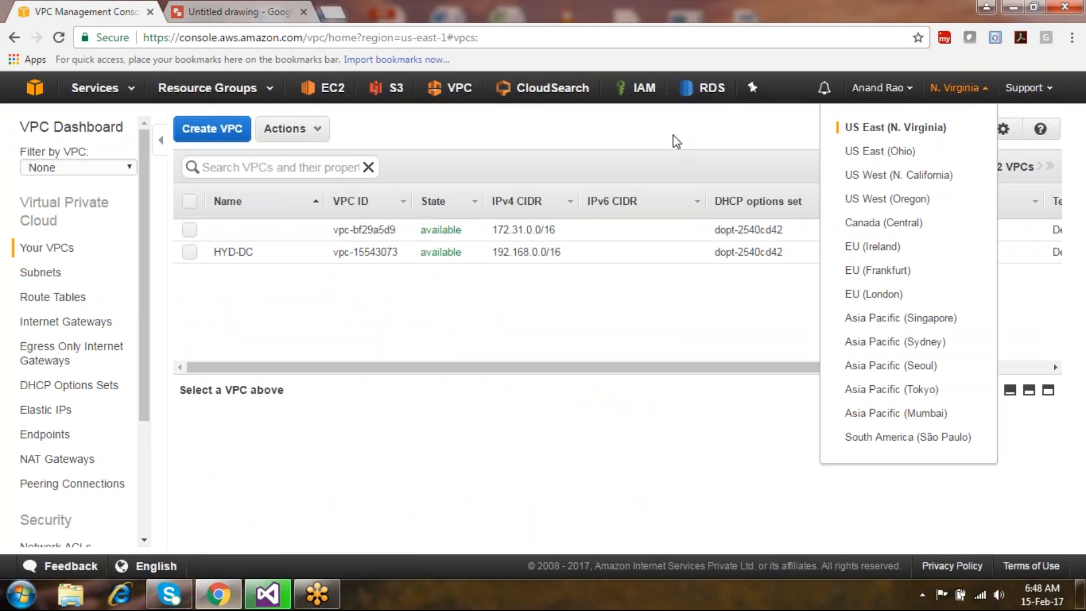
pyautogui.click(697, 149)
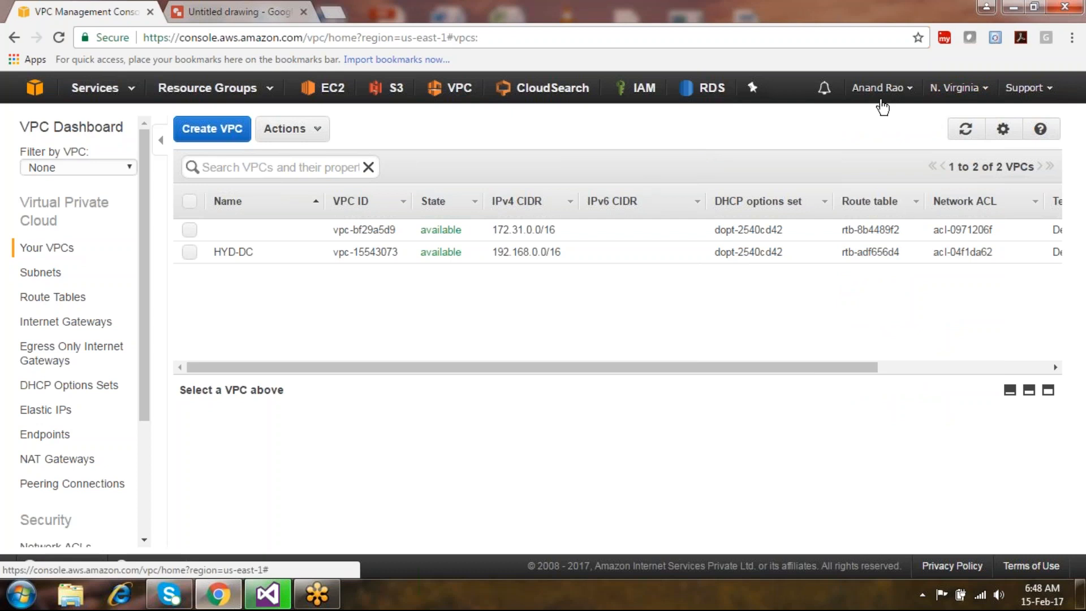
pyautogui.click(956, 89)
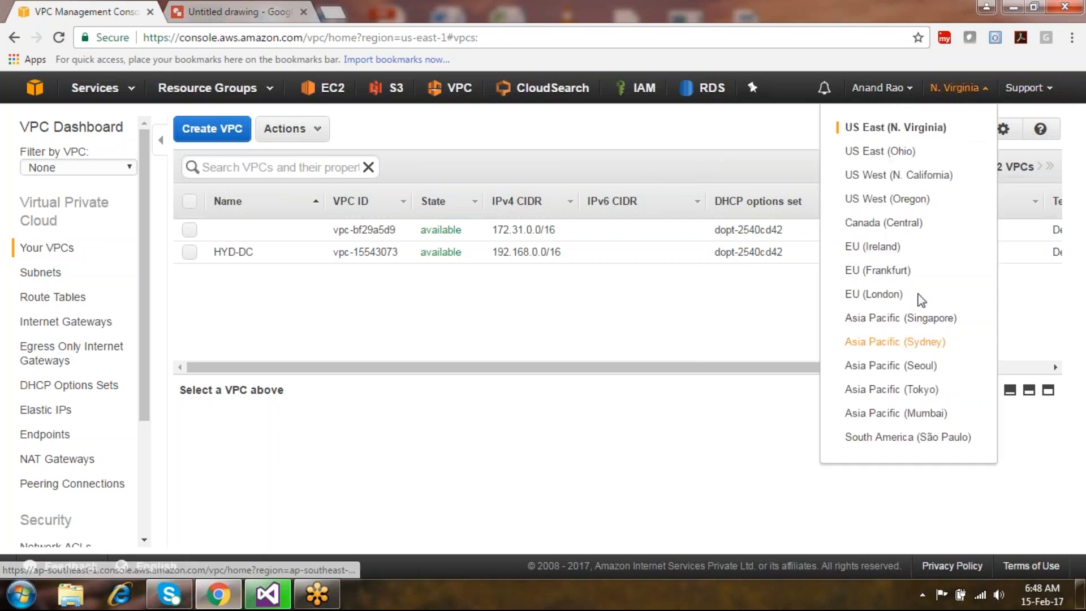
pyautogui.click(639, 274)
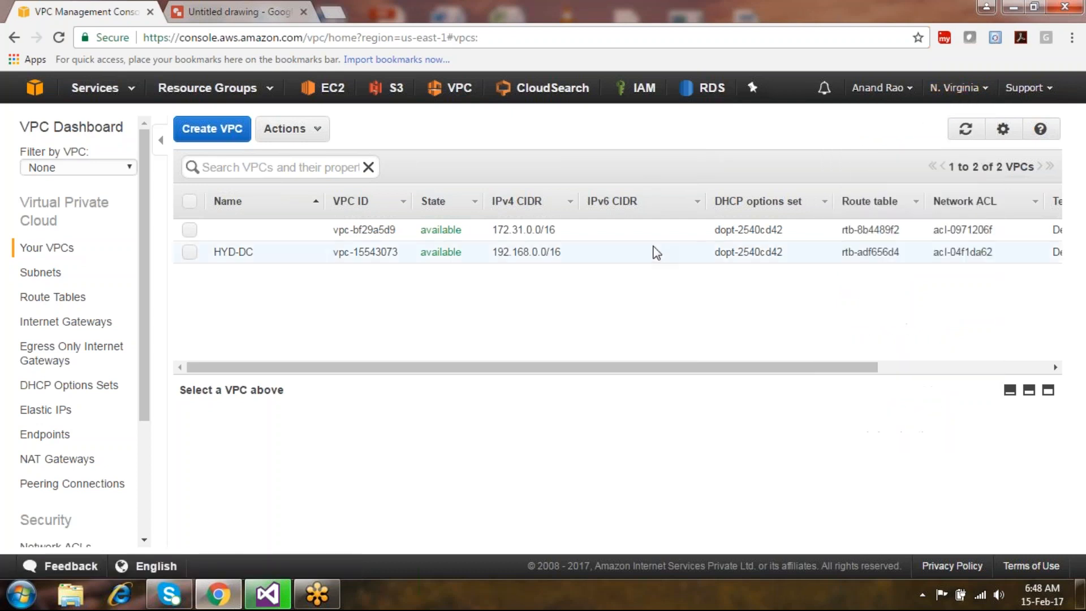
# Select the unnamed VPC, enlarge its details pane and check the Default VPC column and the region list.
pyautogui.click(660, 235)
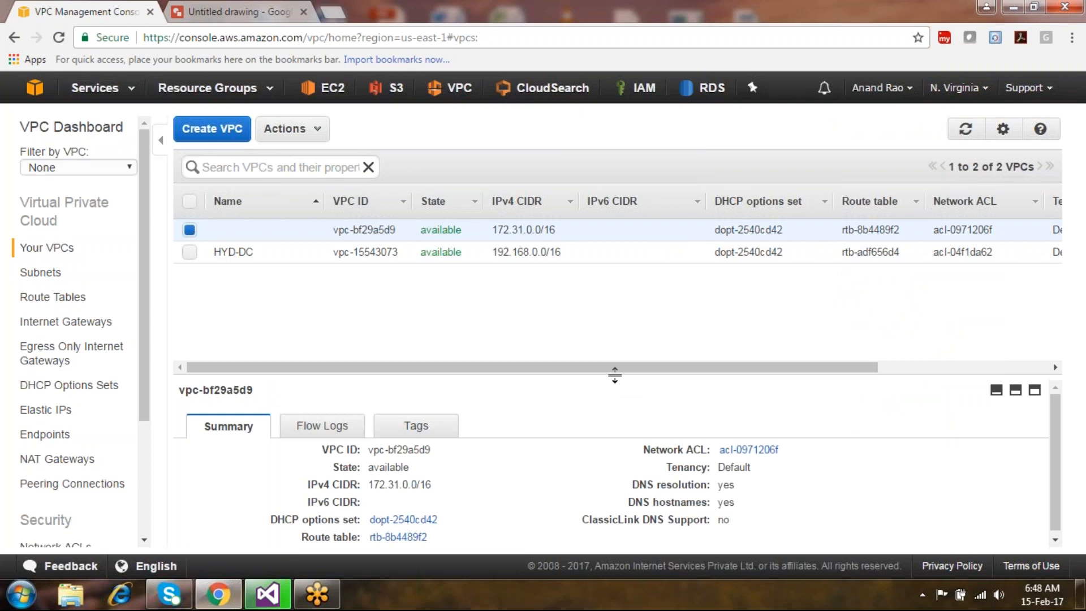
pyautogui.moveTo(615, 374); pyautogui.dragTo(620, 328)
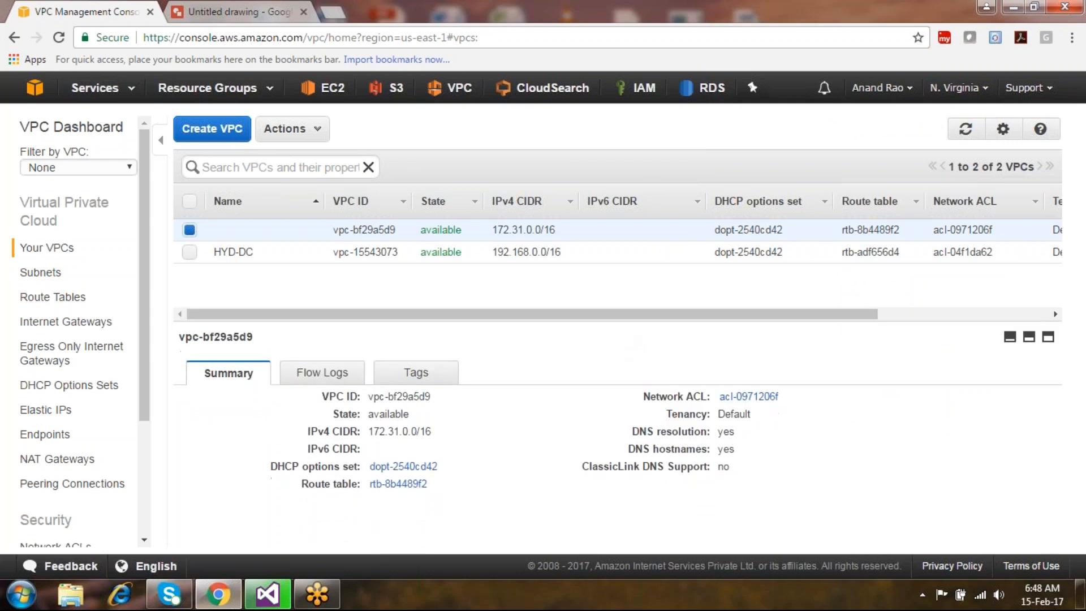
pyautogui.click(967, 90)
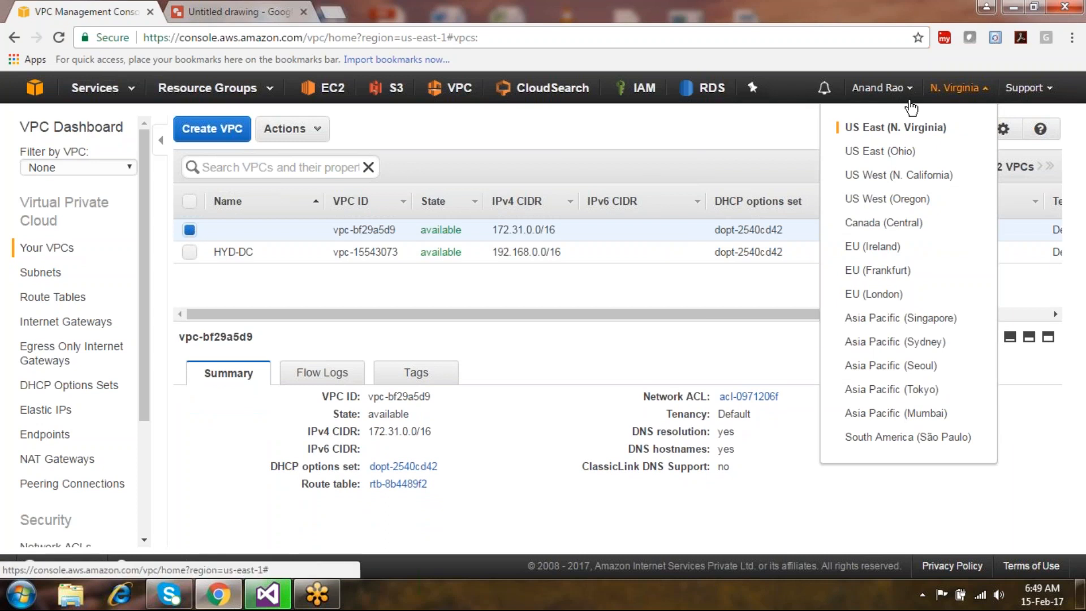
pyautogui.click(730, 285)
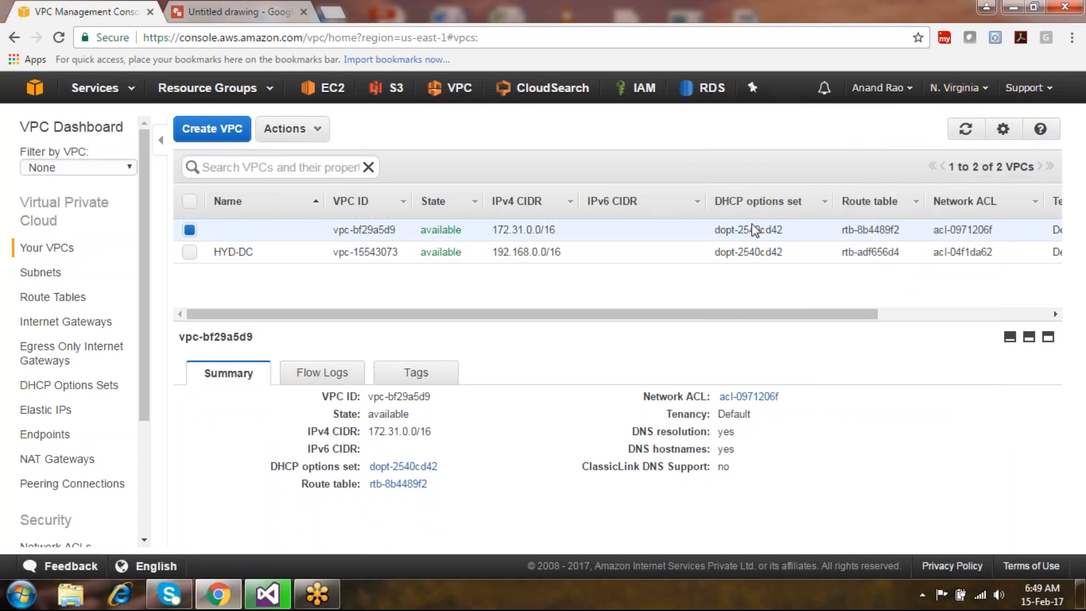
pyautogui.click(892, 318)
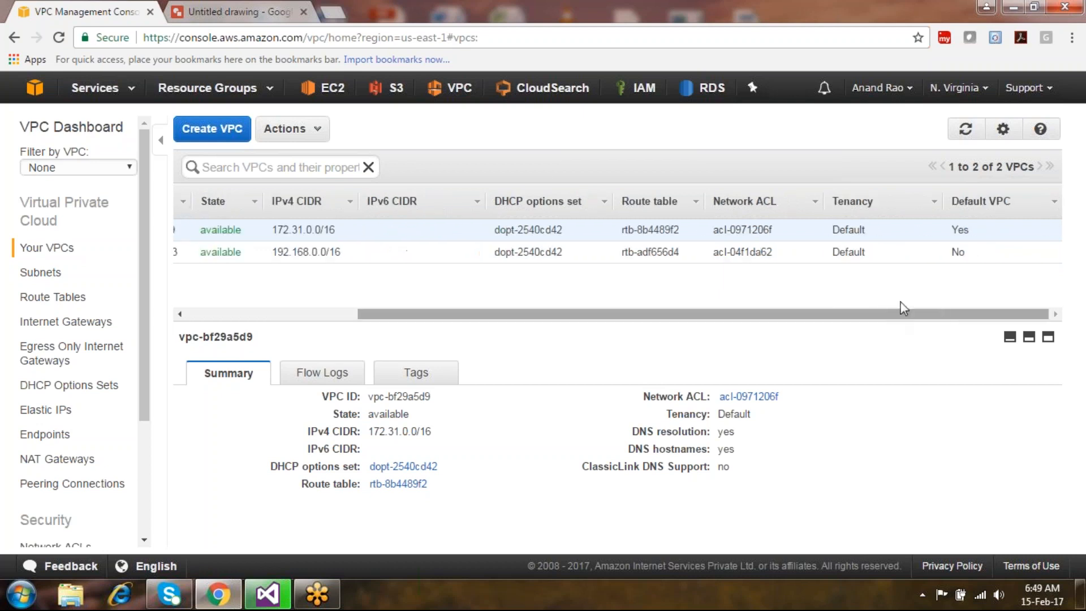
pyautogui.rightClick(981, 240)
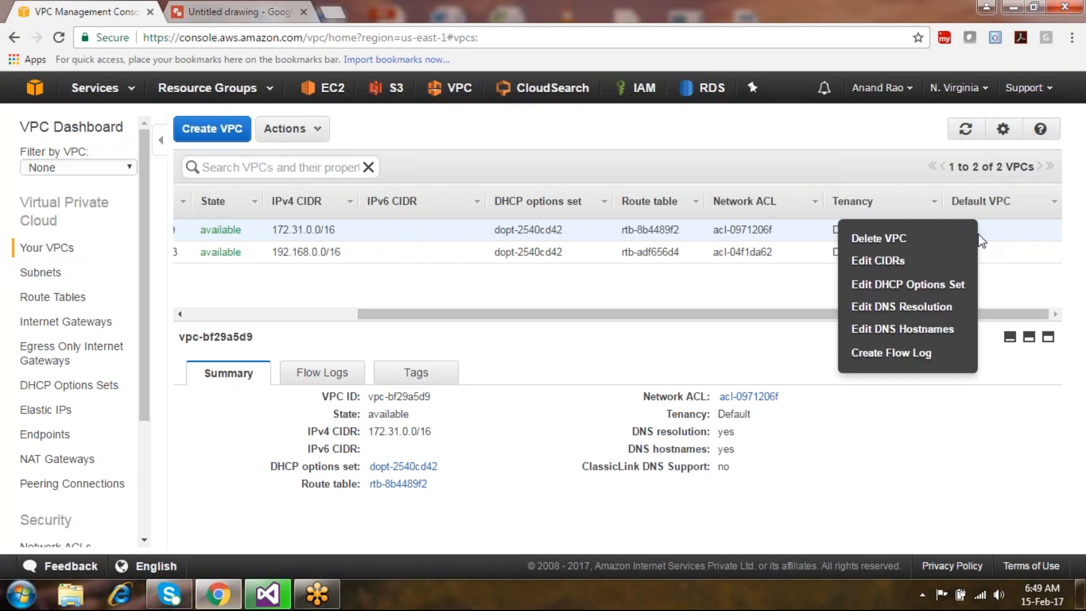
pyautogui.click(986, 238)
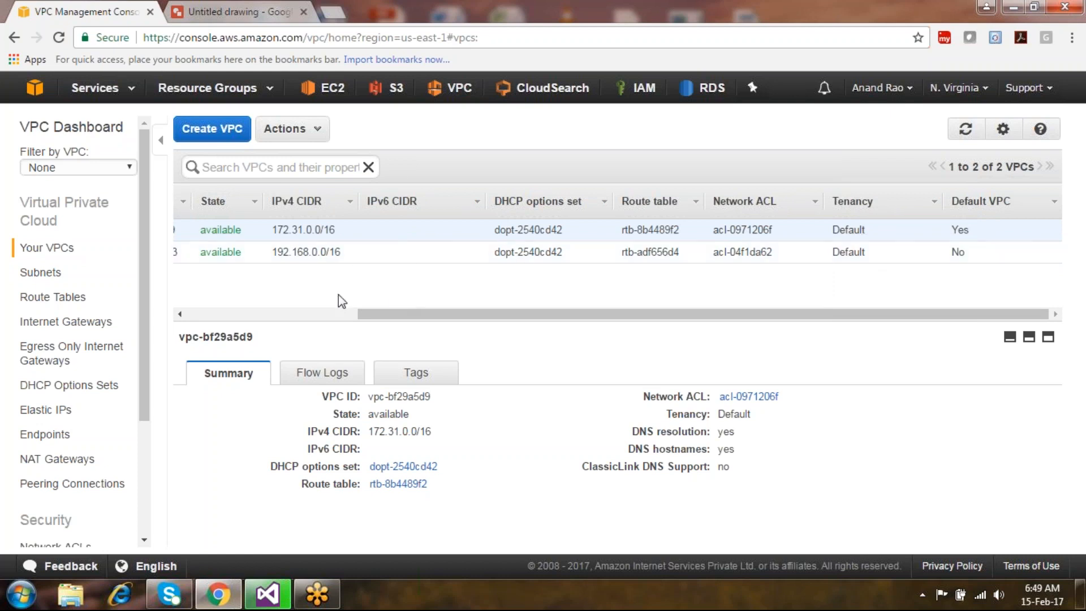
pyautogui.click(331, 313)
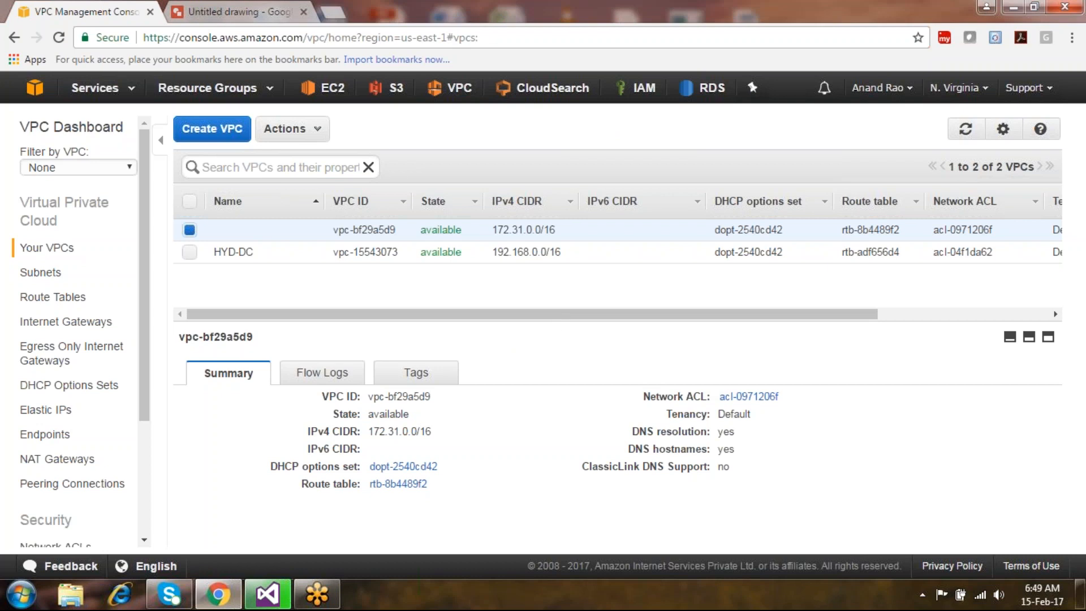
# Compare the summaries of the HYD-DC and unnamed VPCs, then examine the unnamed VPC's ID and IPv4 CIDR.
pyautogui.moveTo(562, 323); pyautogui.dragTo(562, 295)
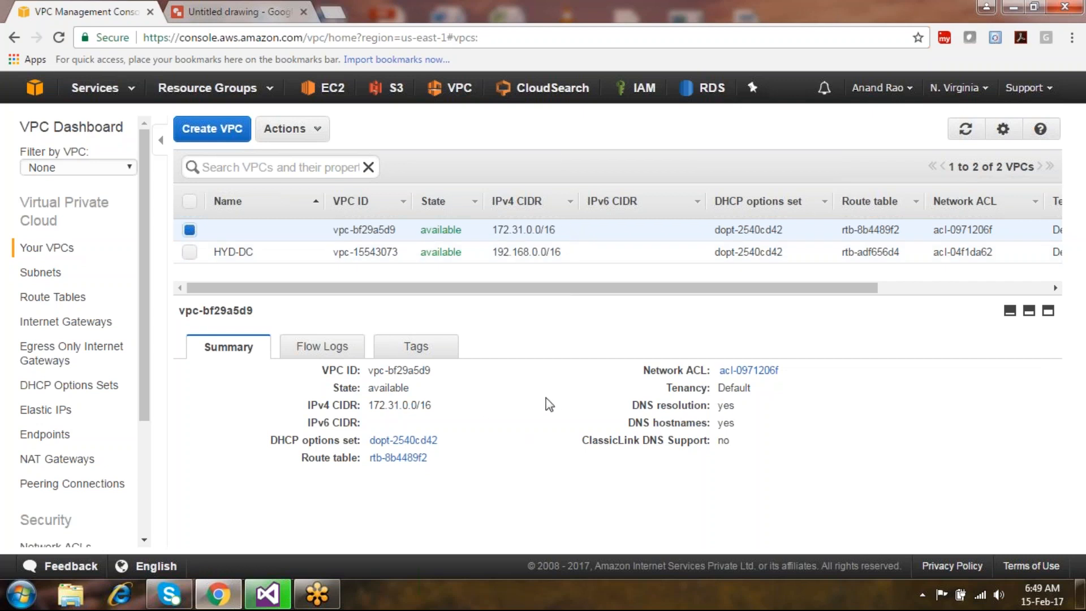
pyautogui.moveTo(546, 423)
pyautogui.click(514, 252)
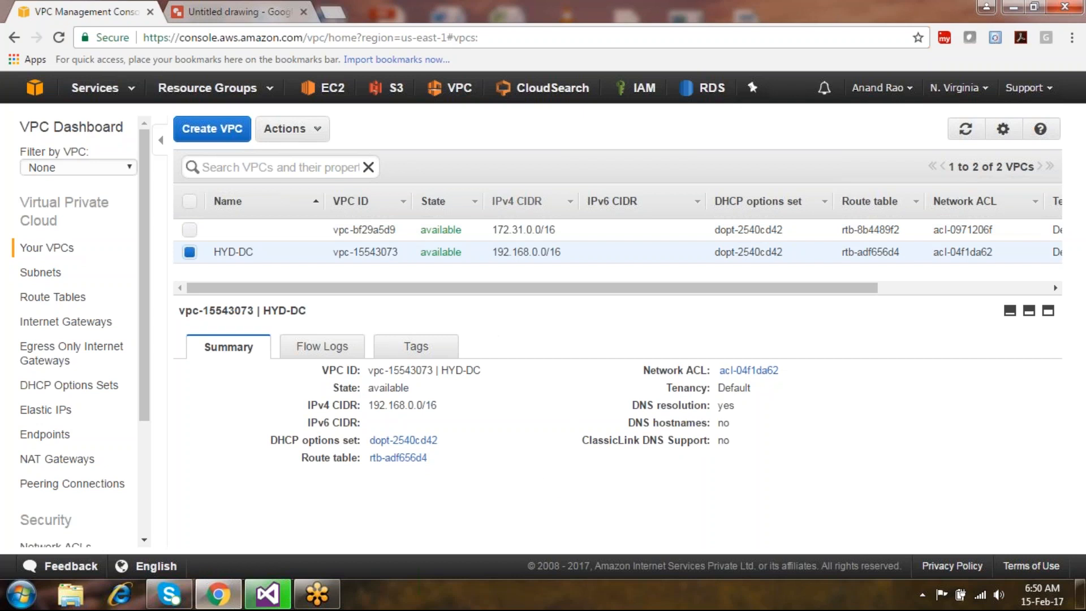
pyautogui.click(496, 231)
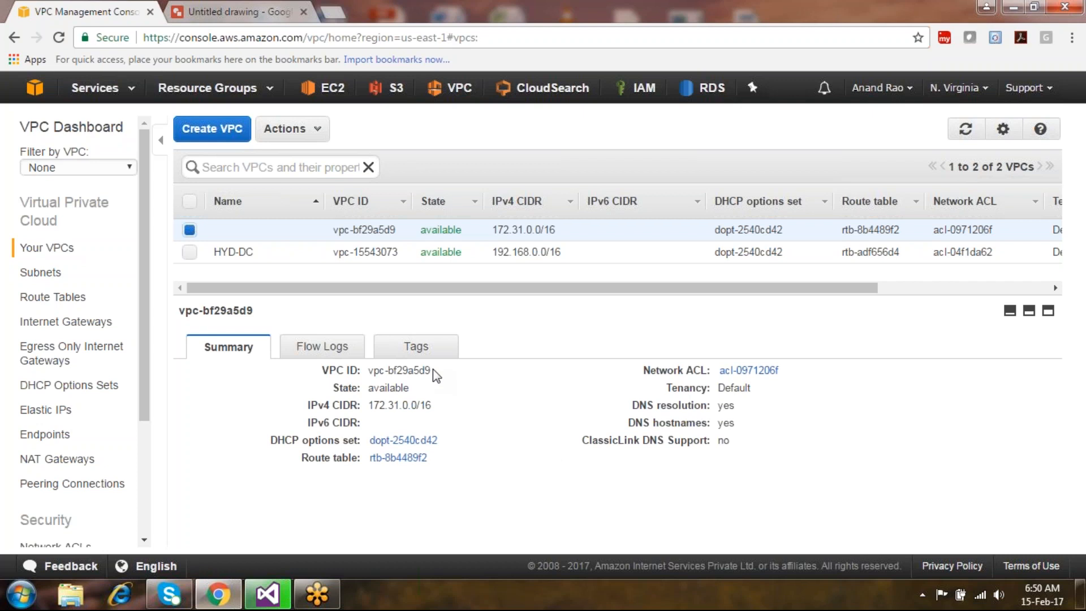
pyautogui.moveTo(431, 370); pyautogui.dragTo(368, 371)
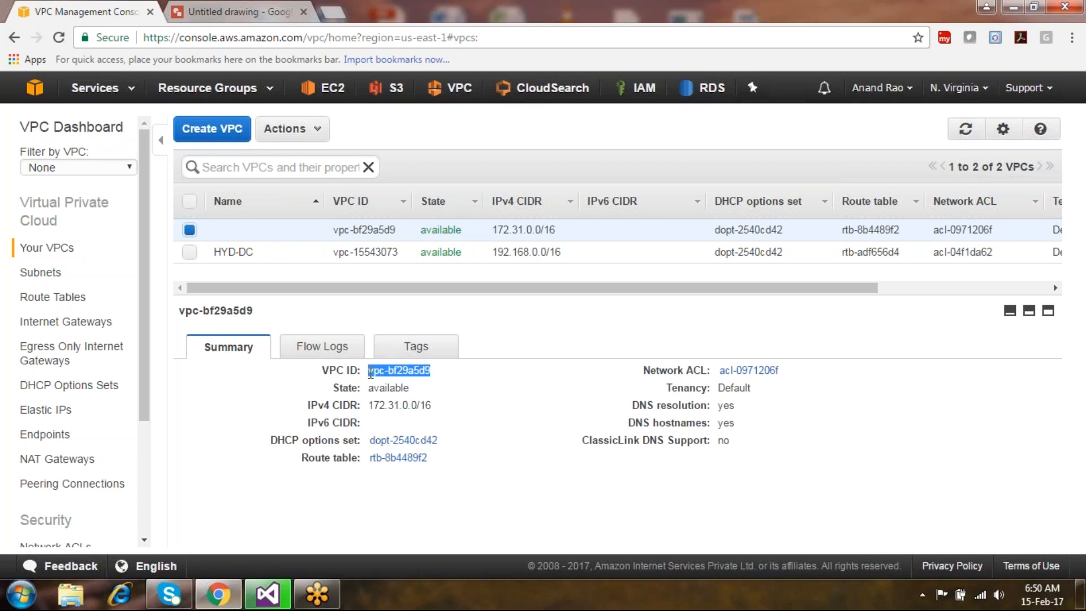
pyautogui.click(458, 372)
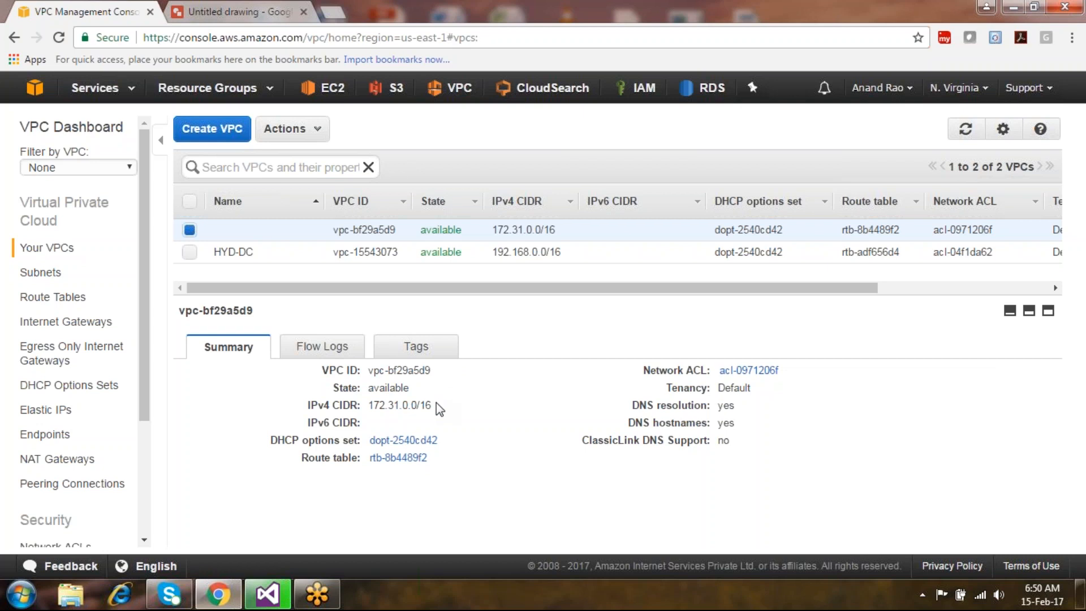
pyautogui.moveTo(429, 405); pyautogui.dragTo(370, 408)
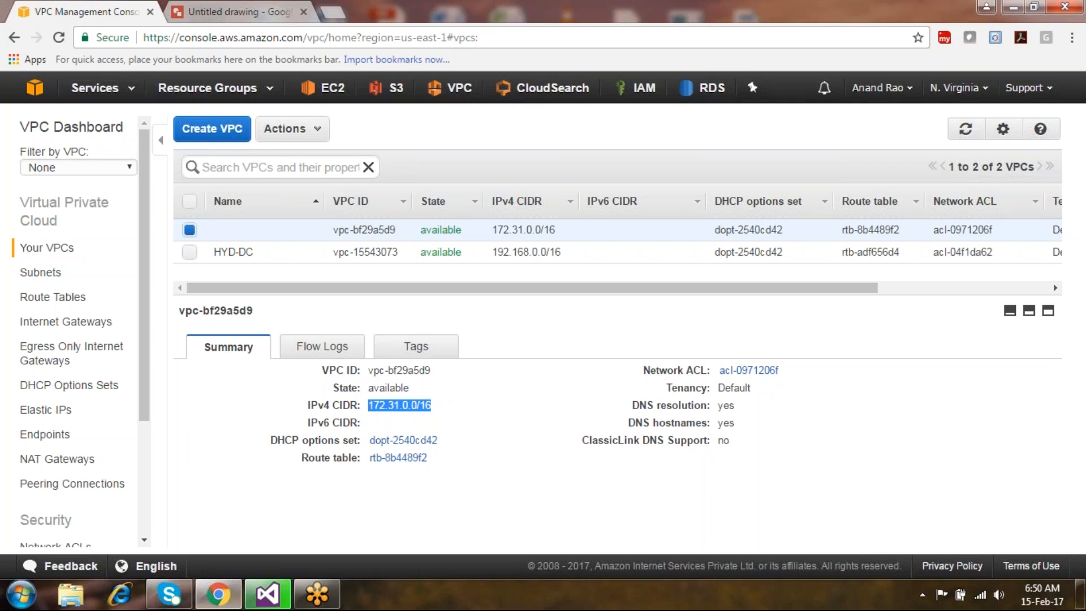
# Review the planned CIDRs in the Google drawing, then examine the unnamed VPC's IPv4 CIDR and DHCP options set in the VPC console.
pyautogui.click(235, 10)
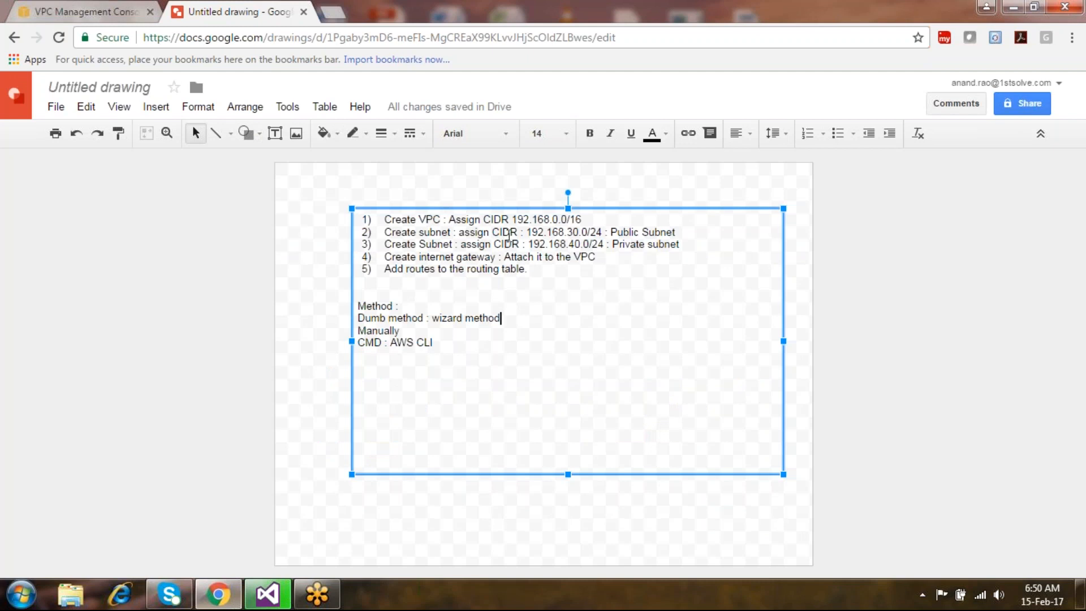
pyautogui.click(110, 10)
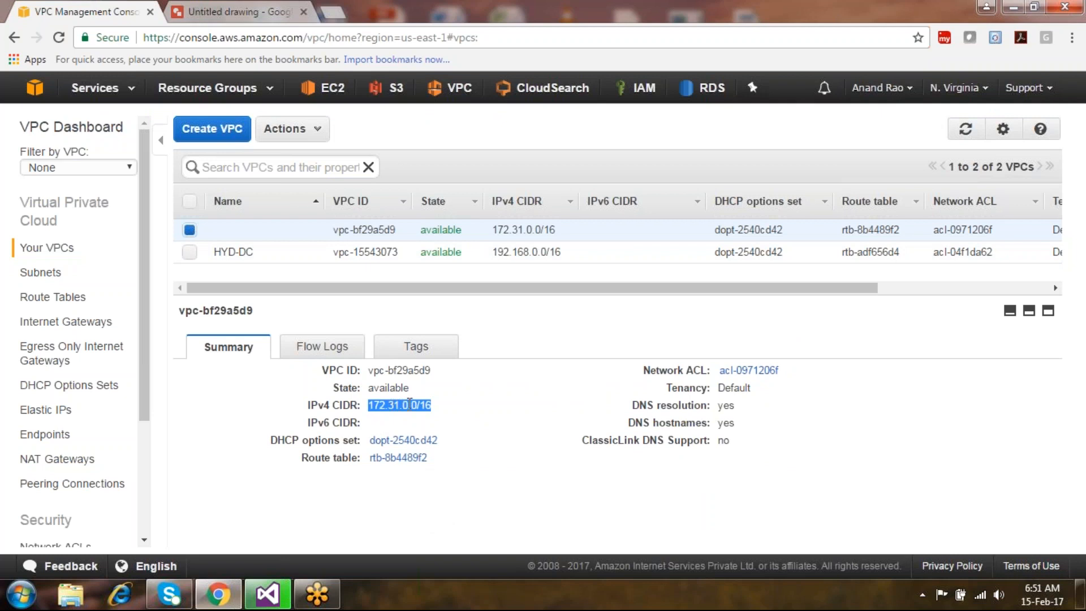
pyautogui.click(450, 416)
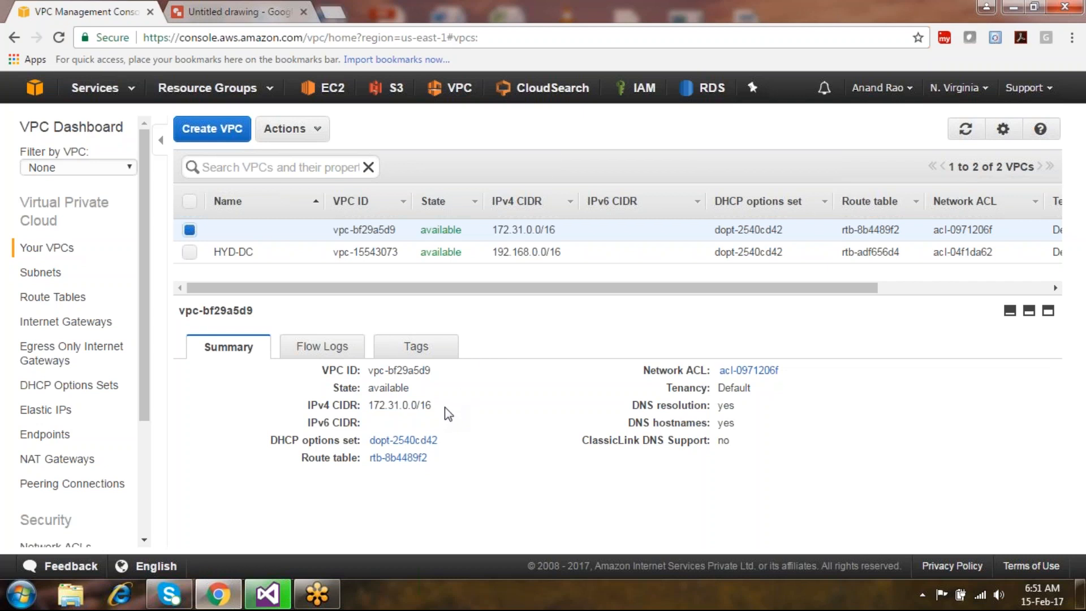
pyautogui.moveTo(434, 406); pyautogui.dragTo(423, 409)
pyautogui.click(417, 420)
pyautogui.moveTo(446, 444); pyautogui.dragTo(373, 444)
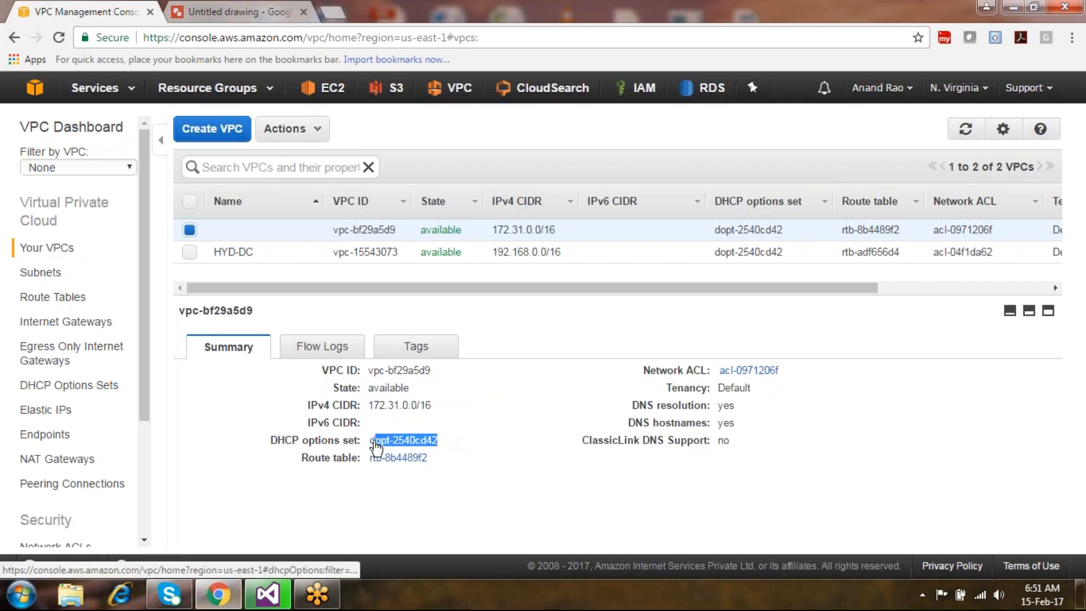
pyautogui.click(500, 418)
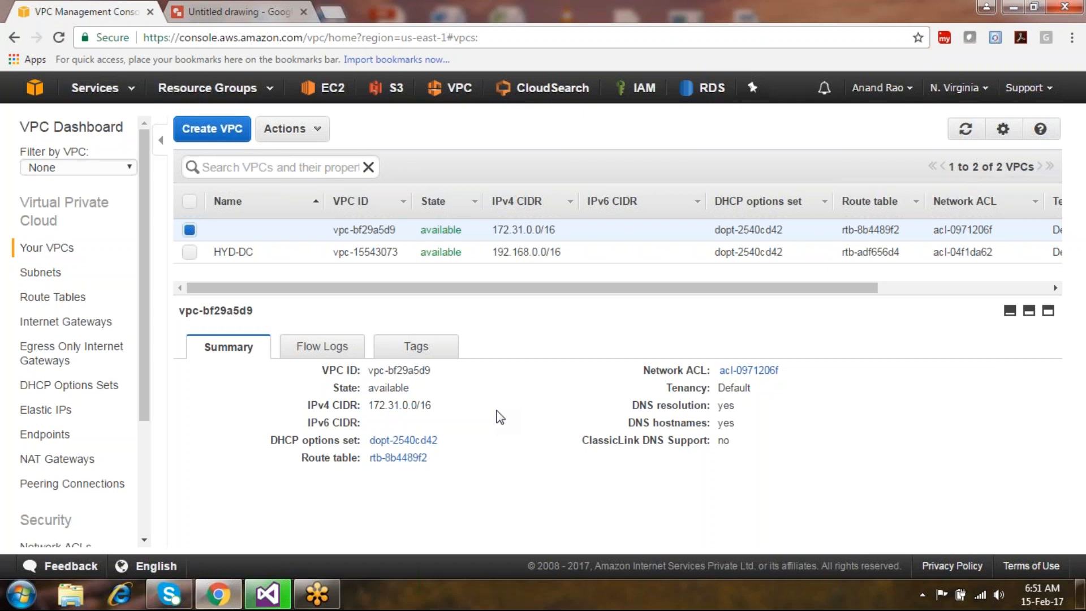
# Switch to the Google drawing and add the line "DORA" below the "CMD : AWS CLI" note, leaving a blank line between them.
pyautogui.click(243, 11)
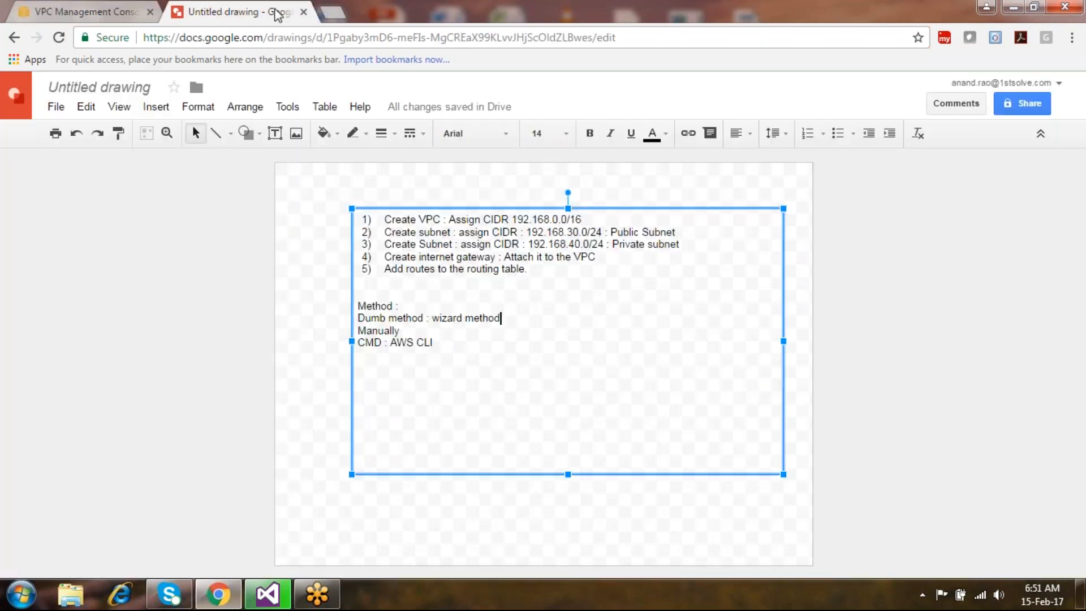
pyautogui.click(558, 403)
pyautogui.press('Return')
pyautogui.press('Return')
pyautogui.write('DORA')
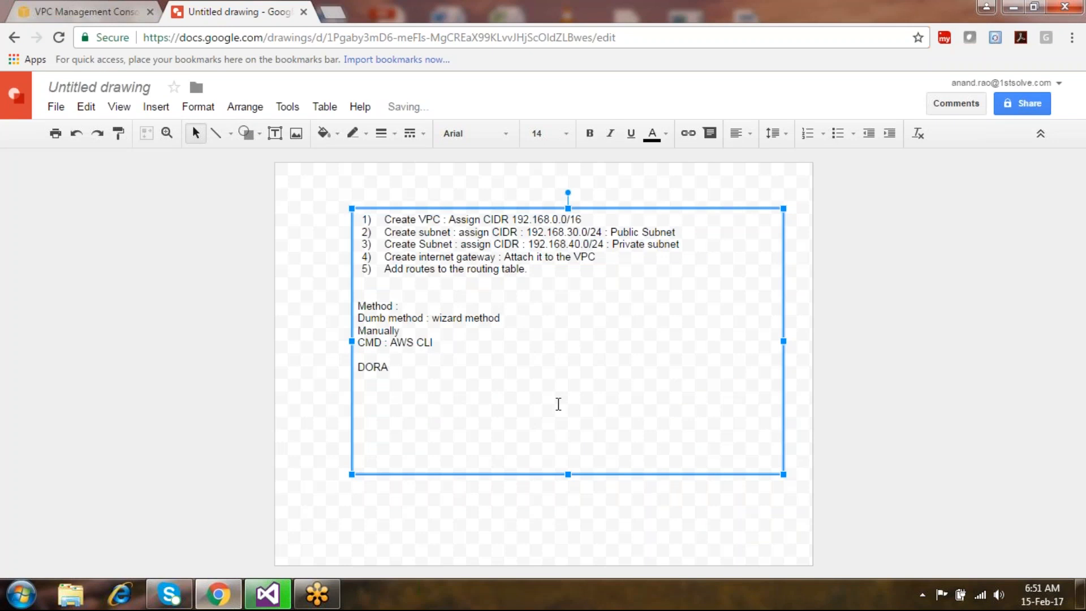
pyautogui.press('Return')
# Check the VPC console briefly, then return to the Google drawing and insert another blank line above "DORA".
pyautogui.click(132, 6)
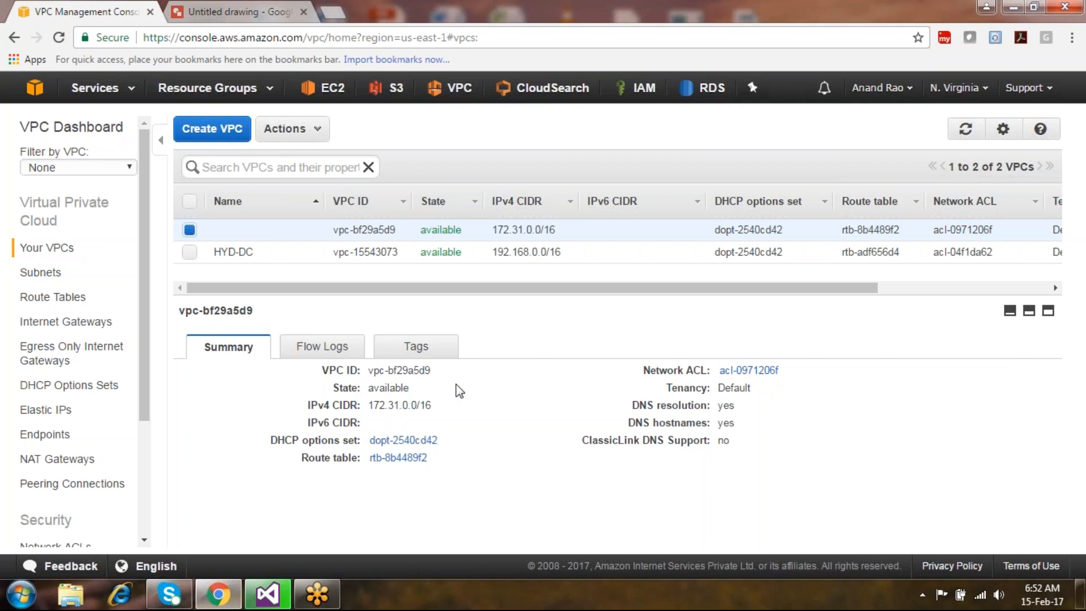
pyautogui.hotkey('ctrl', 'Tab')
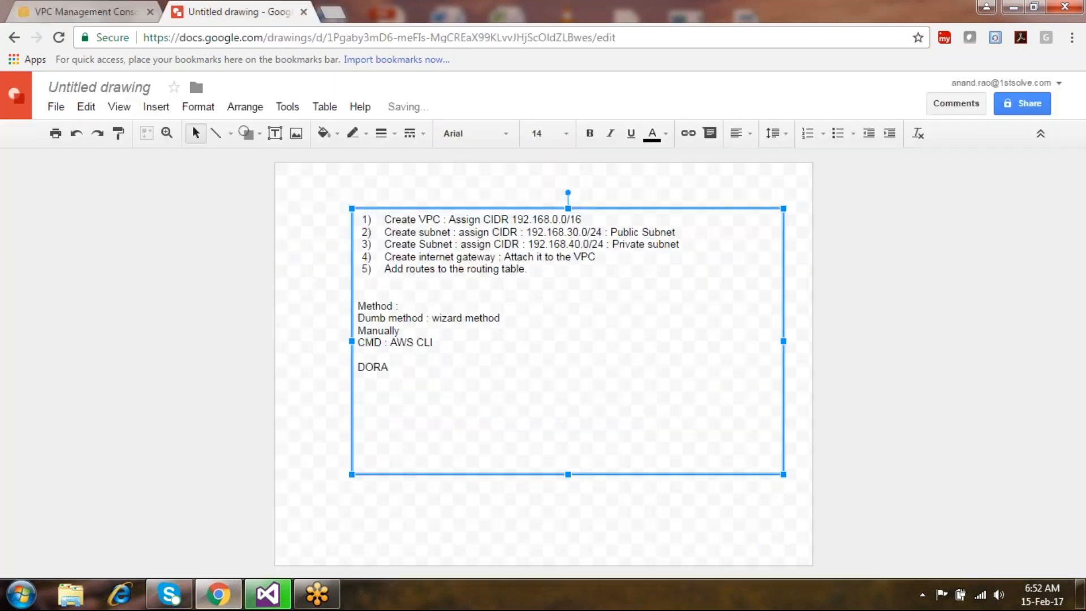
pyautogui.doubleClick(406, 382)
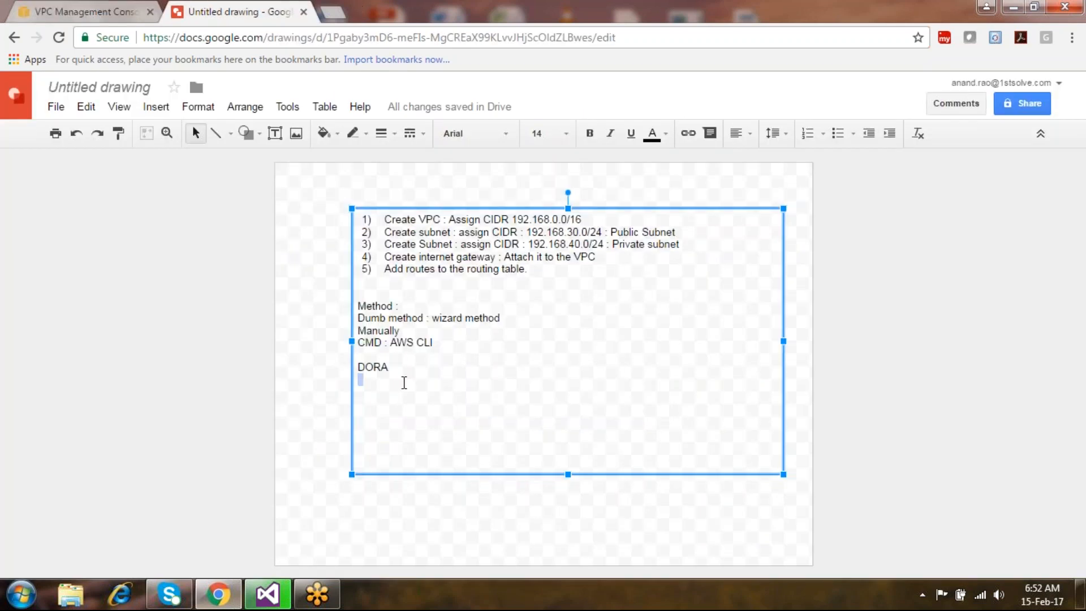
pyautogui.click(358, 366)
pyautogui.press('Return')
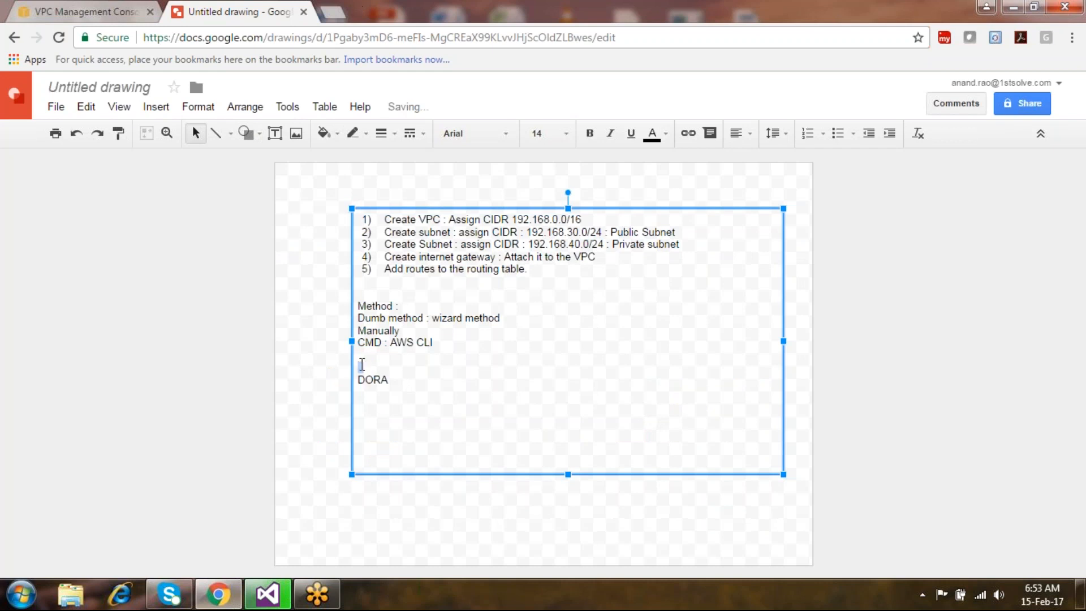
# Switch to the VPC console, open the list of DHCP options sets and view the existing set's details.
pyautogui.click(107, 11)
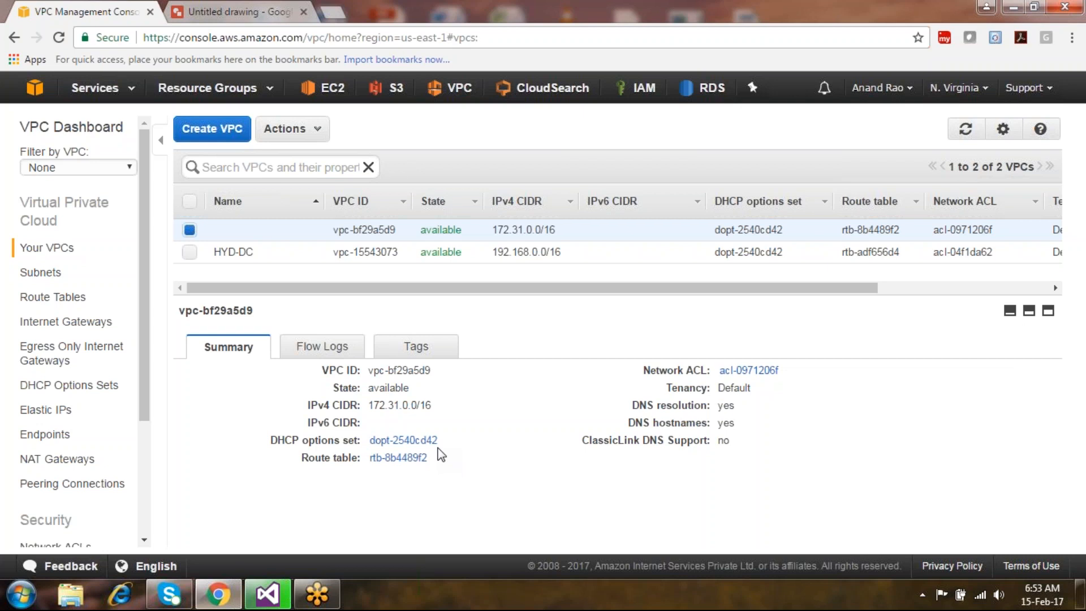
pyautogui.click(98, 386)
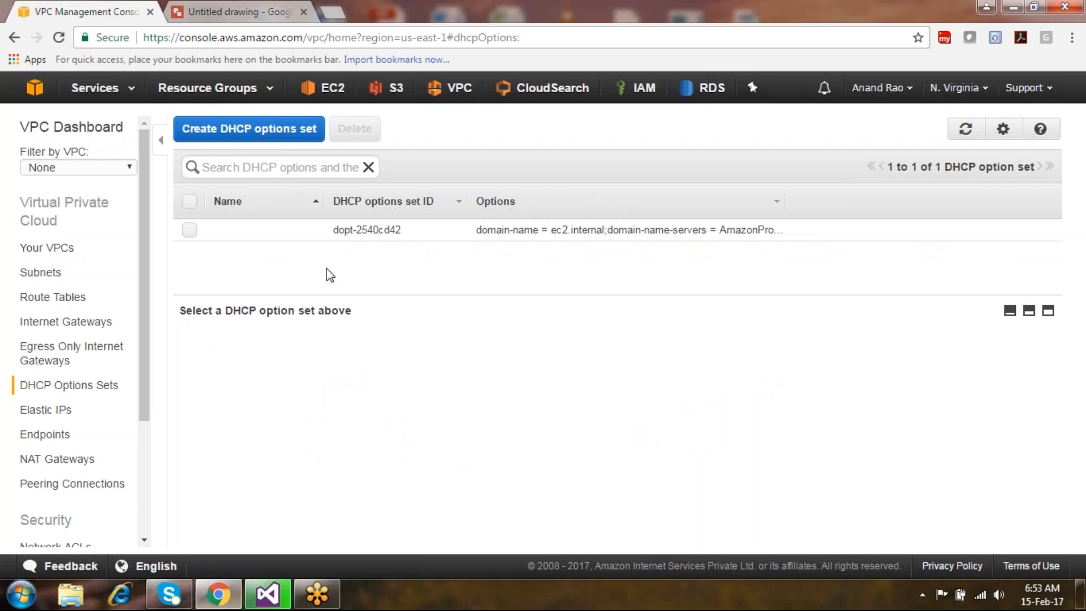
pyautogui.click(370, 231)
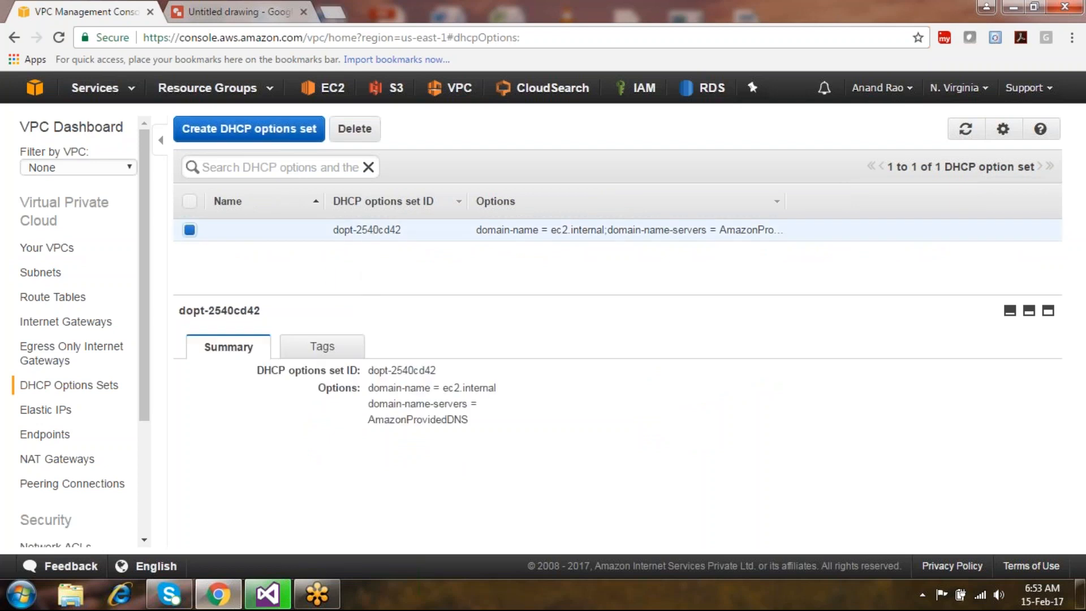
# Review the parameters for creating a DHCP options set, entering the name tag mydhcpoptiosnet, and cancel without creating it.
pyautogui.click(281, 128)
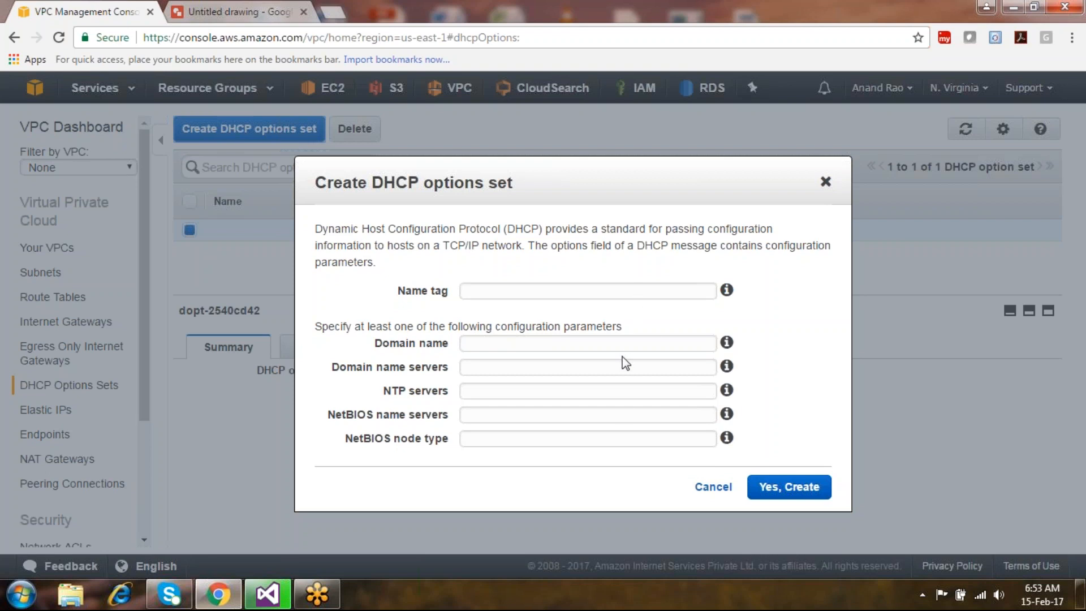
pyautogui.click(590, 291)
pyautogui.write('mydhcp')
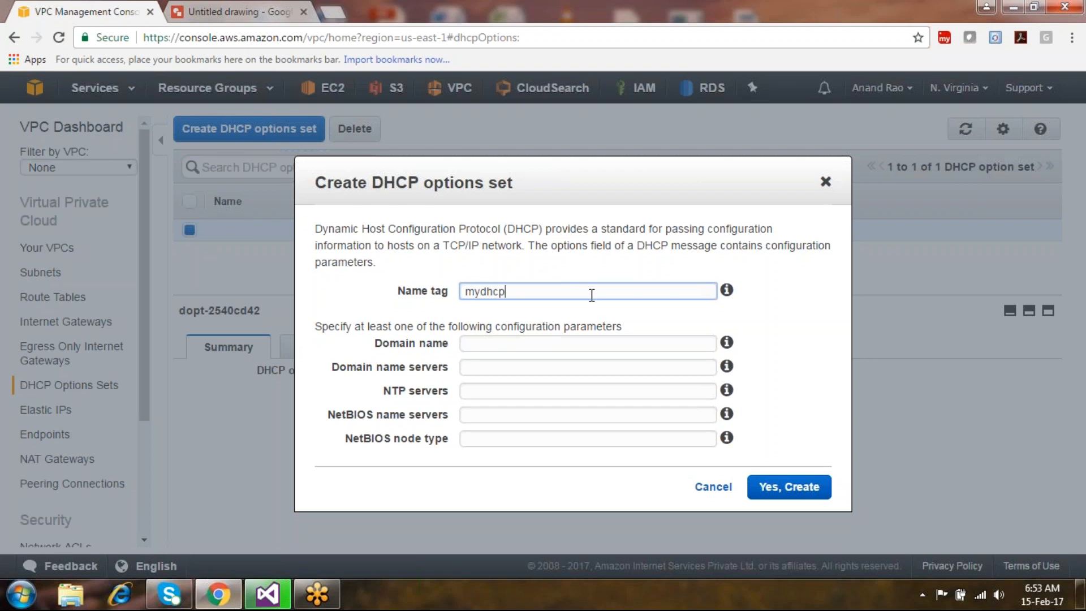
pyautogui.write('optiosnet')
pyautogui.click(558, 346)
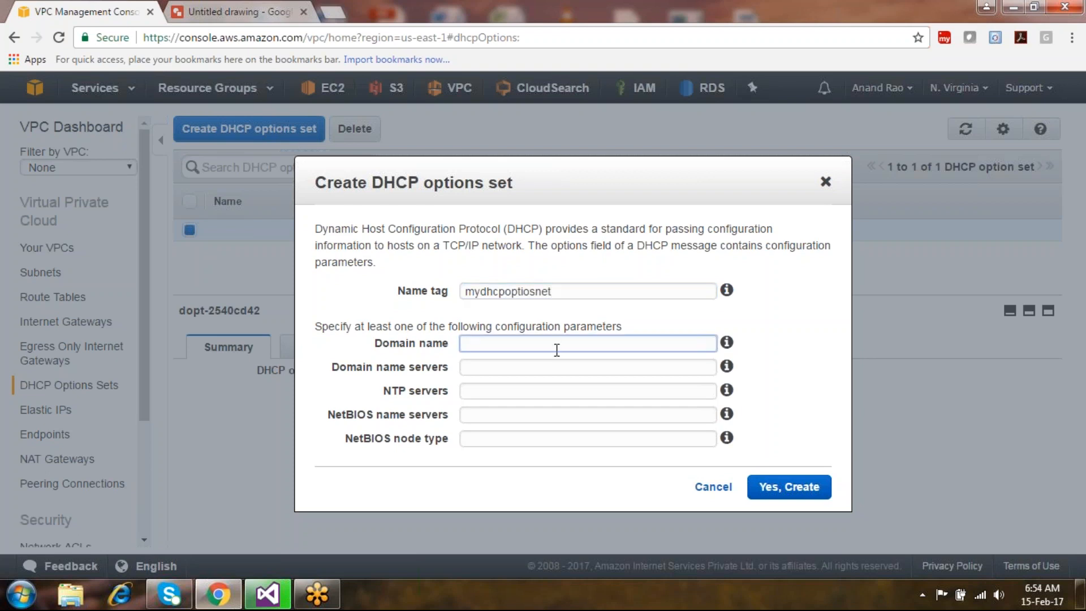
pyautogui.click(534, 394)
pyautogui.click(525, 416)
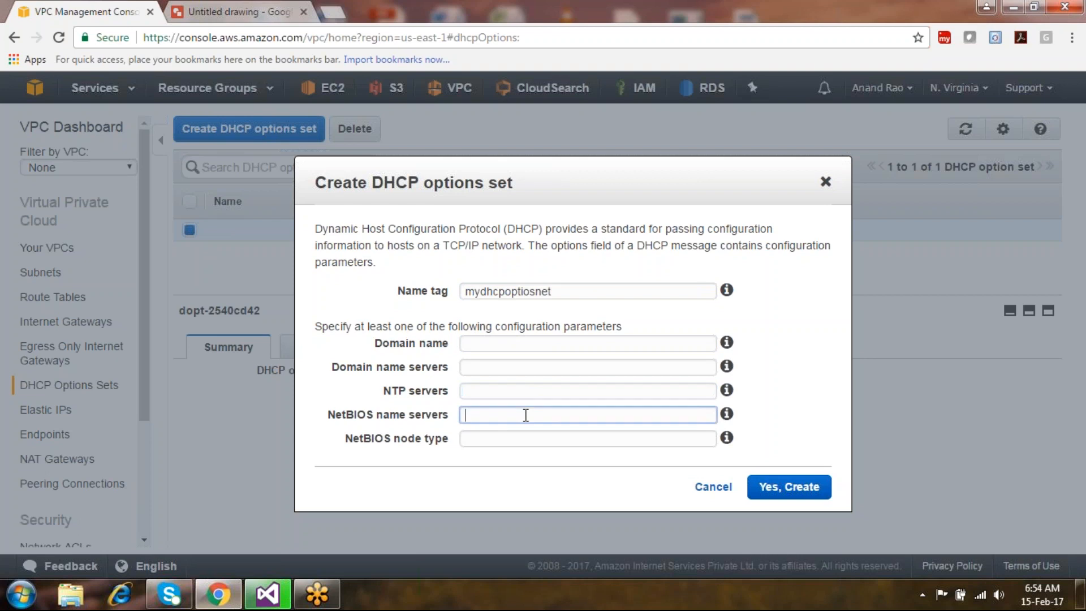
pyautogui.click(519, 439)
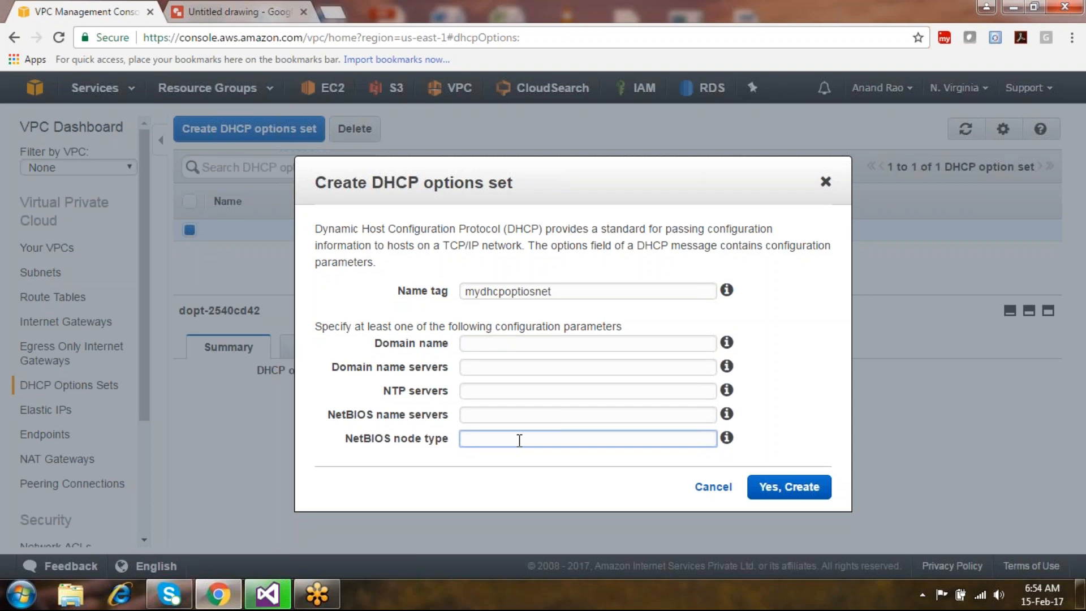
pyautogui.click(704, 491)
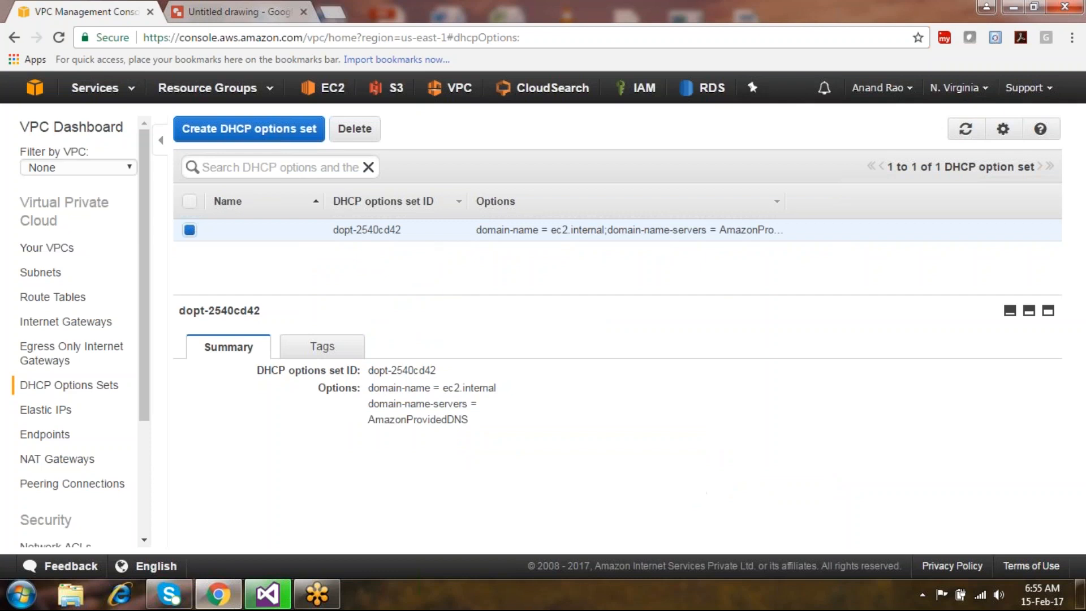
# Return to the list of VPCs and adjust the height of the unnamed VPC's details pane.
pyautogui.click(53, 250)
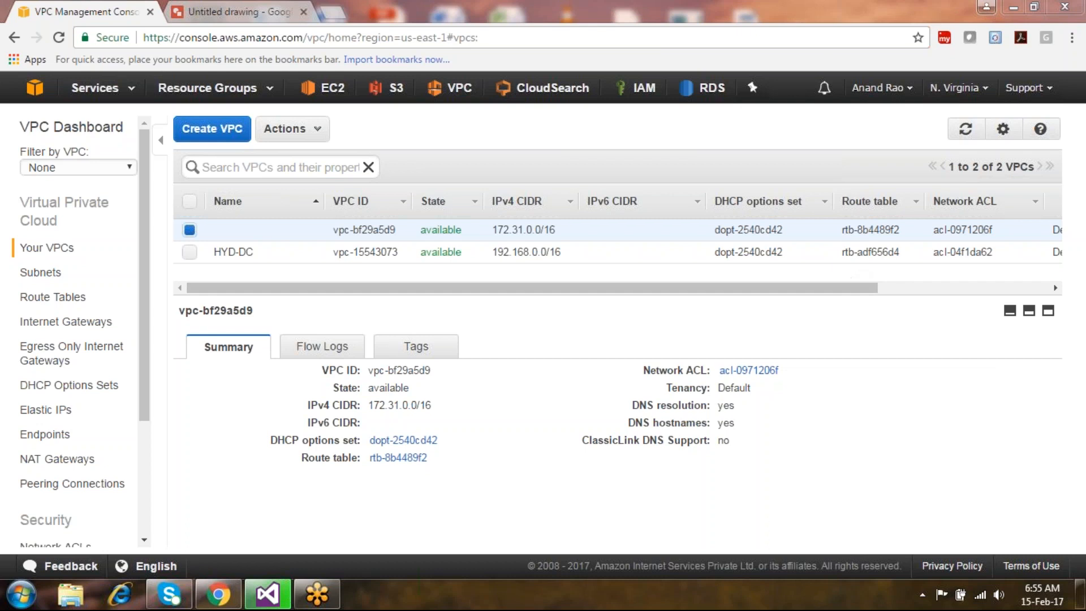
pyautogui.moveTo(846, 295)
pyautogui.mouseDown()
pyautogui.moveTo(844, 323)
pyautogui.moveTo(846, 300)
pyautogui.mouseUp()
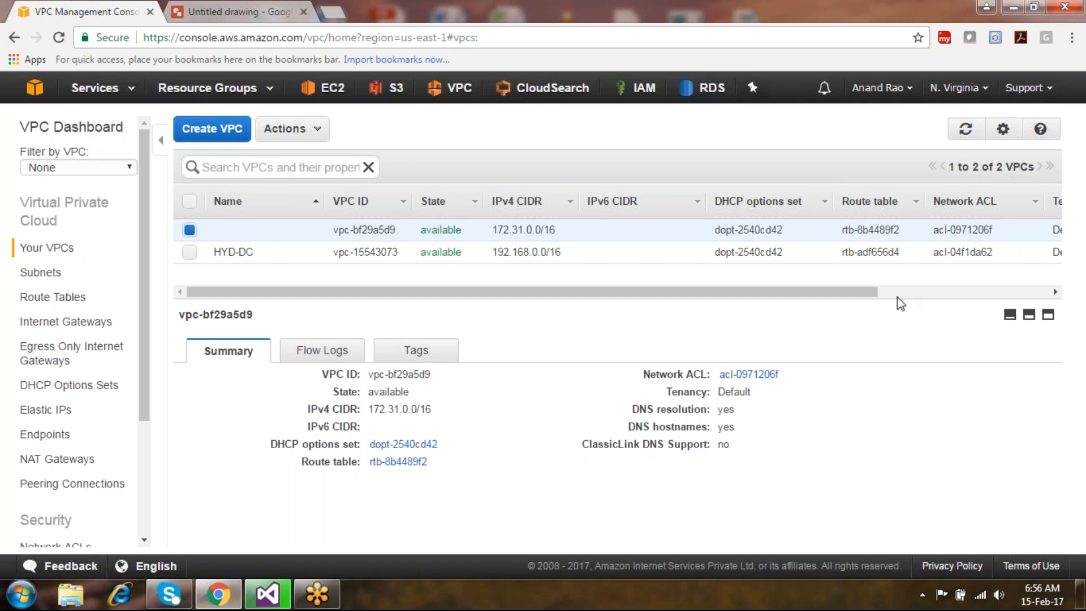
pyautogui.moveTo(897, 297); pyautogui.dragTo(896, 309)
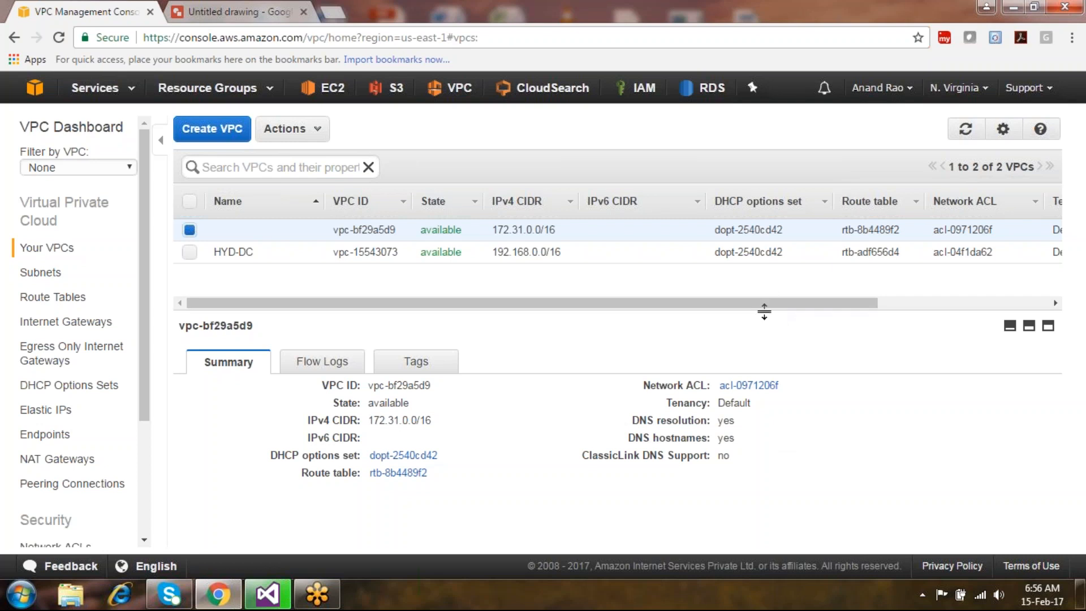
pyautogui.moveTo(764, 311); pyautogui.dragTo(764, 303)
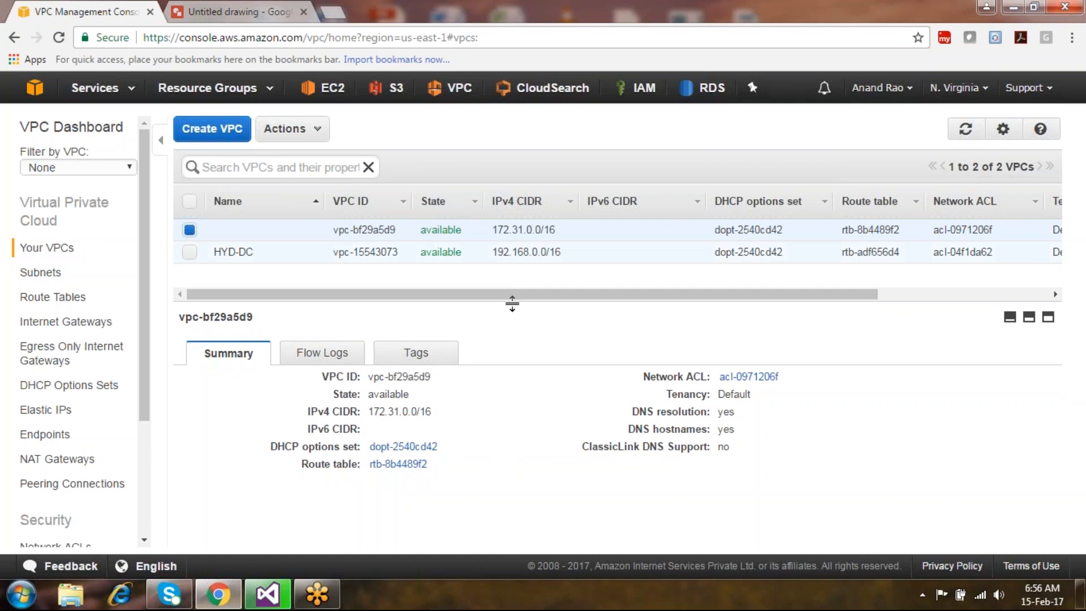
pyautogui.moveTo(511, 304); pyautogui.dragTo(511, 296)
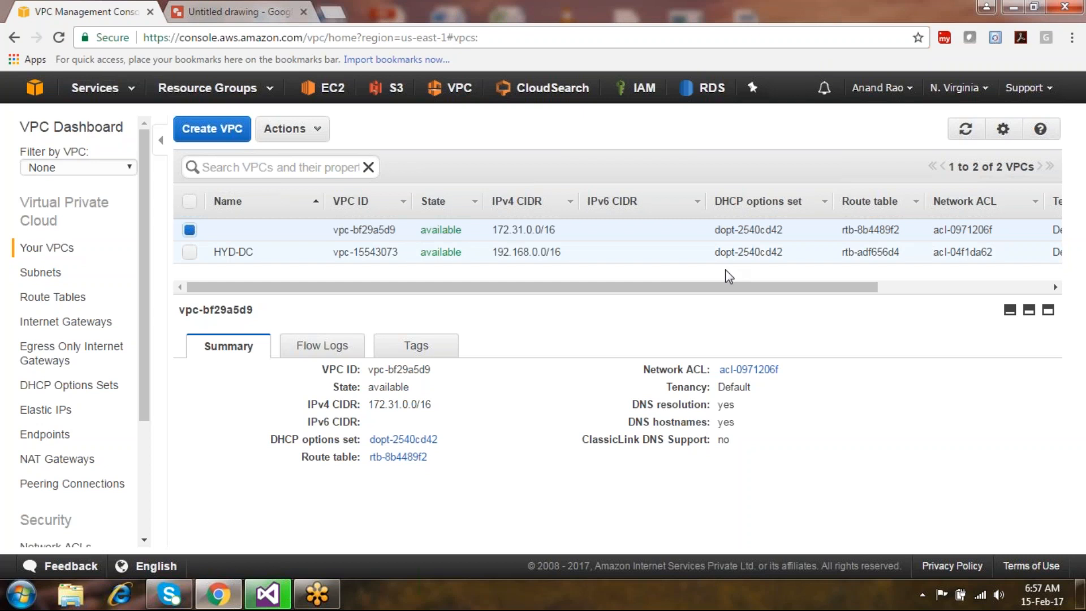
pyautogui.click(887, 288)
pyautogui.moveTo(792, 306); pyautogui.dragTo(677, 313)
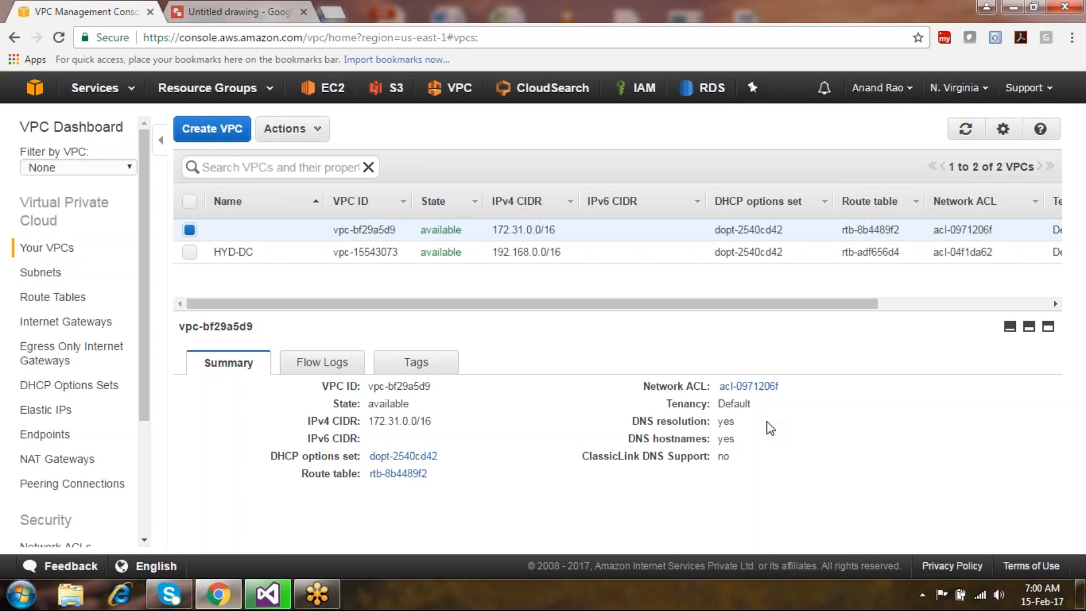
# Examine the Tenancy and DNS resolution settings in the unnamed VPC's summary.
pyautogui.doubleClick(744, 403)
pyautogui.click(750, 408)
pyautogui.moveTo(708, 422); pyautogui.dragTo(674, 425)
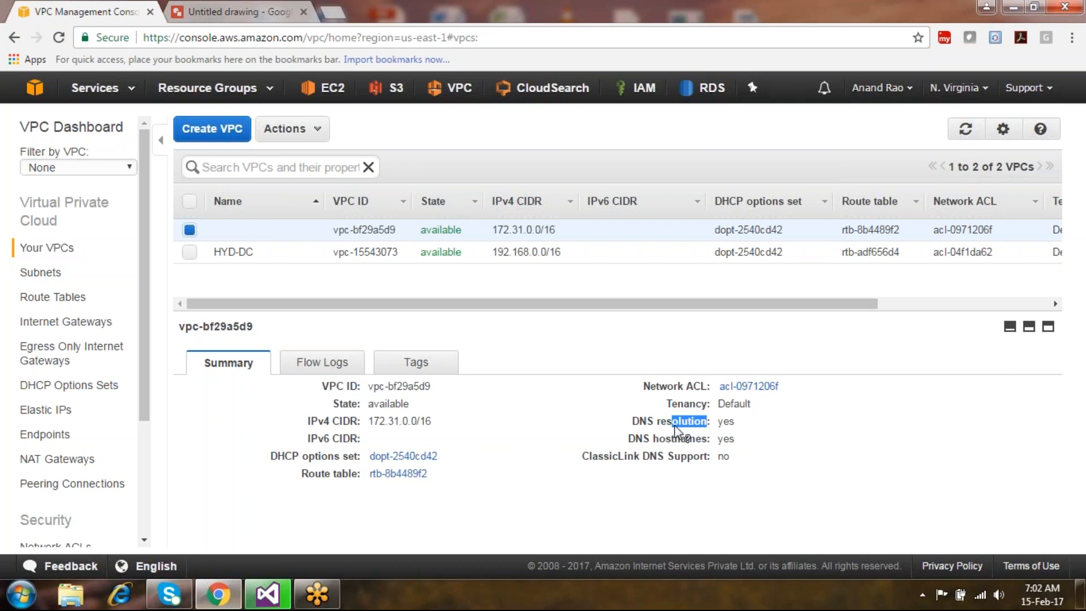
pyautogui.click(674, 428)
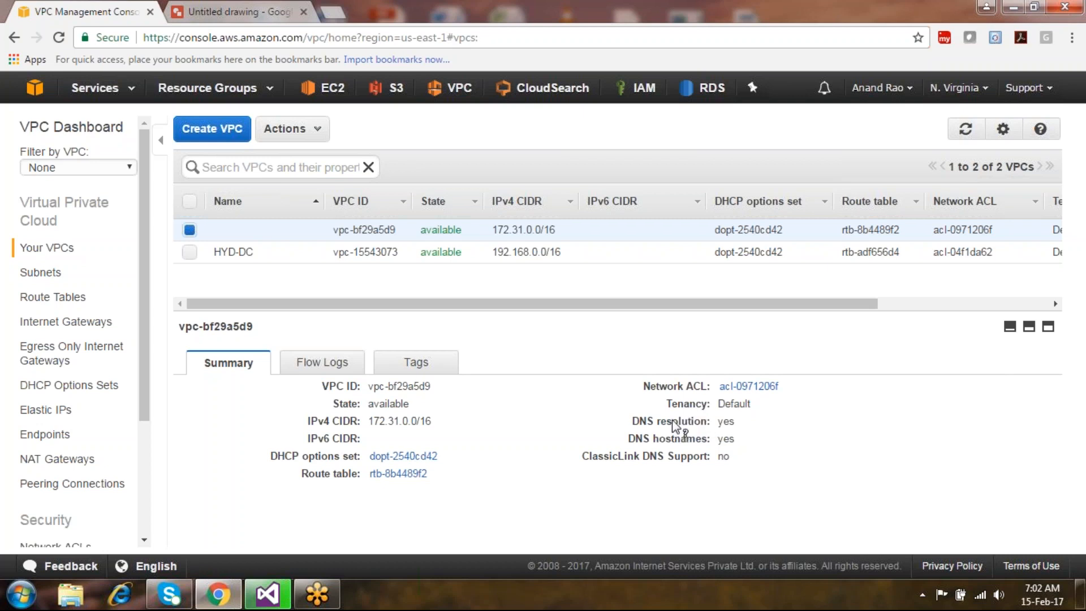
# Start a new VPC with the name tag Prod_datacenter and the IPv4 CIDR block 192.168.0.0/24.
pyautogui.click(219, 129)
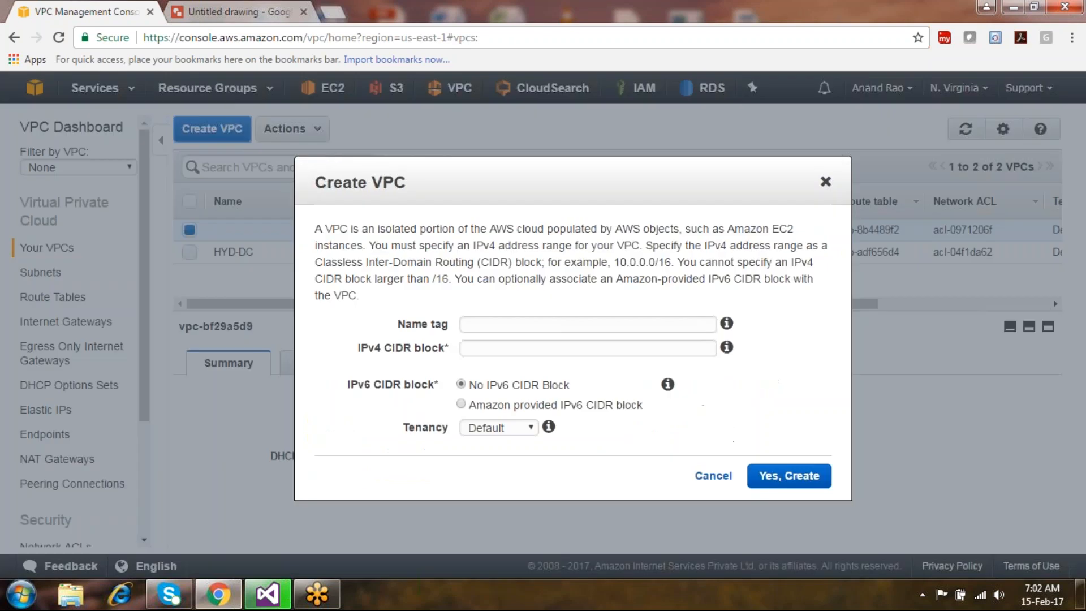
pyautogui.click(497, 324)
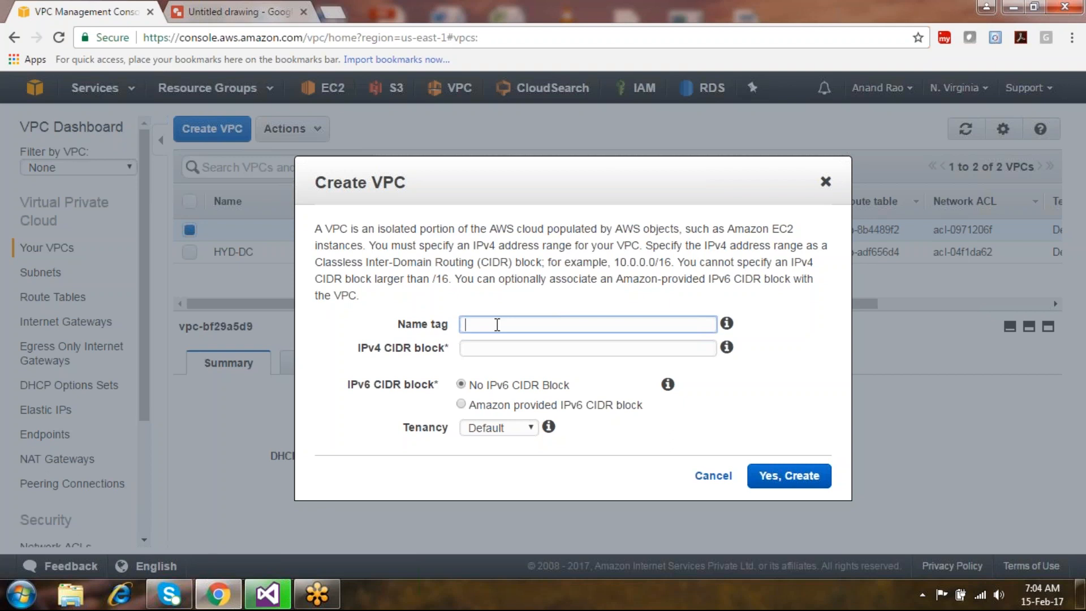
pyautogui.click(588, 22)
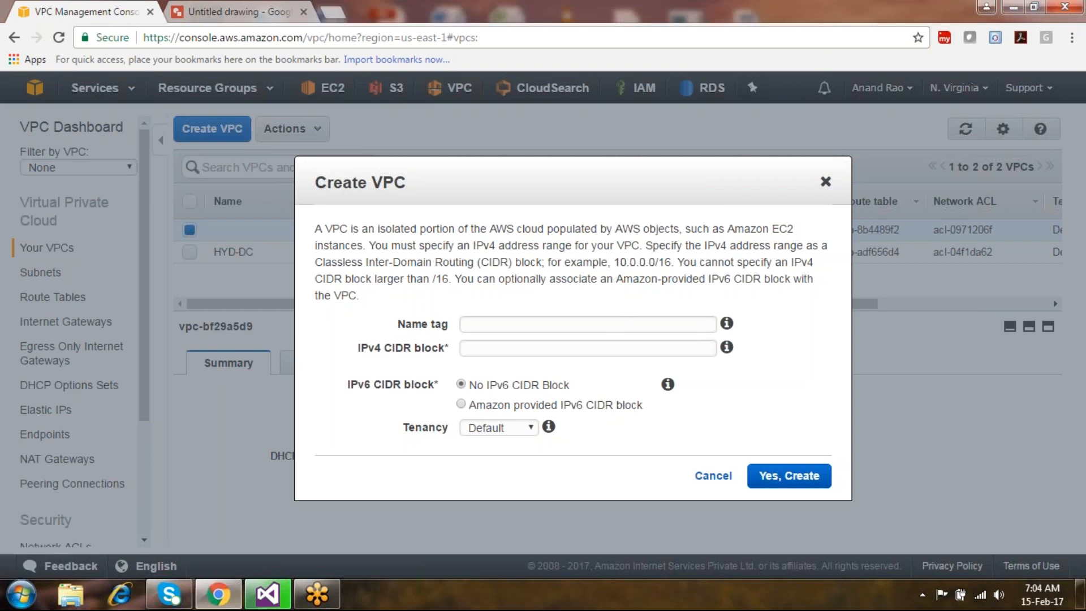
pyautogui.click(610, 324)
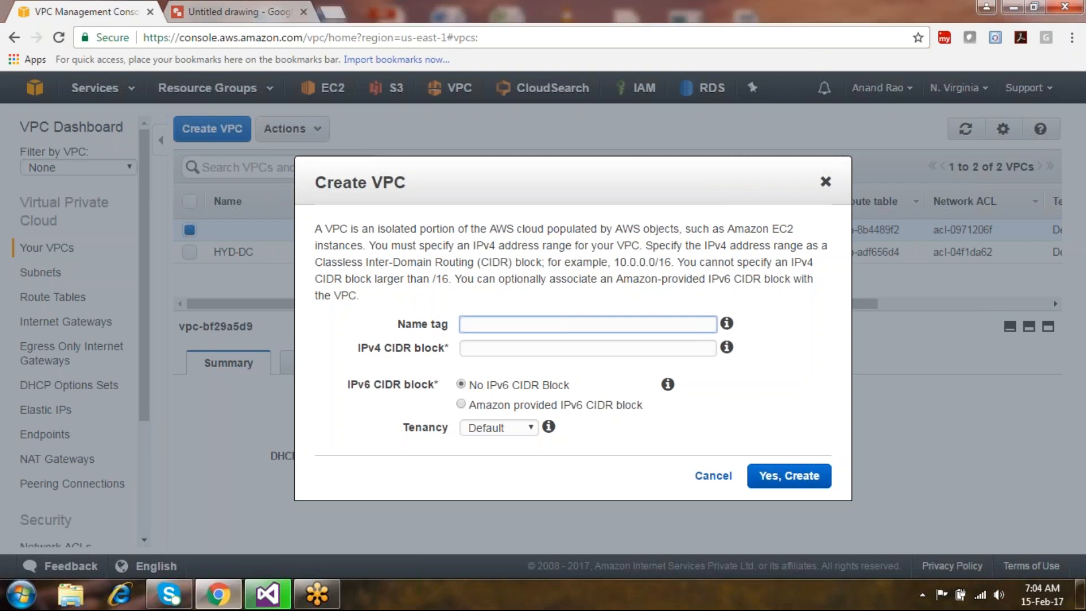
pyautogui.write('Prod_datacenter')
pyautogui.click(594, 342)
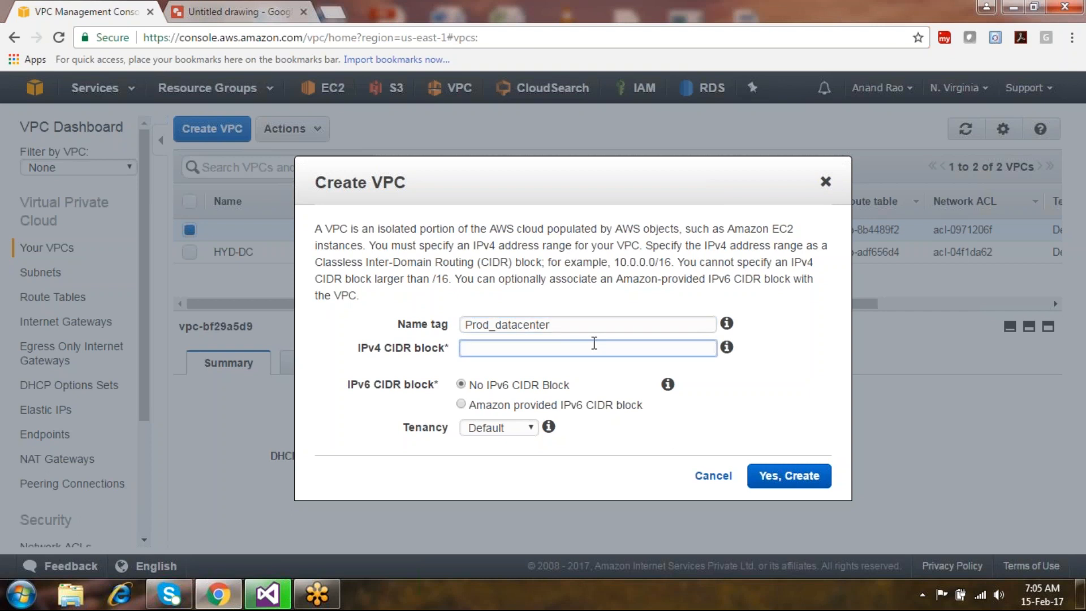
pyautogui.write('192.168.0.0/24')
# Review the IPv6 and tenancy options, keep No IPv6 CIDR Block and Default tenancy, and create the Prod_datacenter VPC.
pyautogui.click(578, 392)
pyautogui.moveTo(530, 388); pyautogui.dragTo(524, 386)
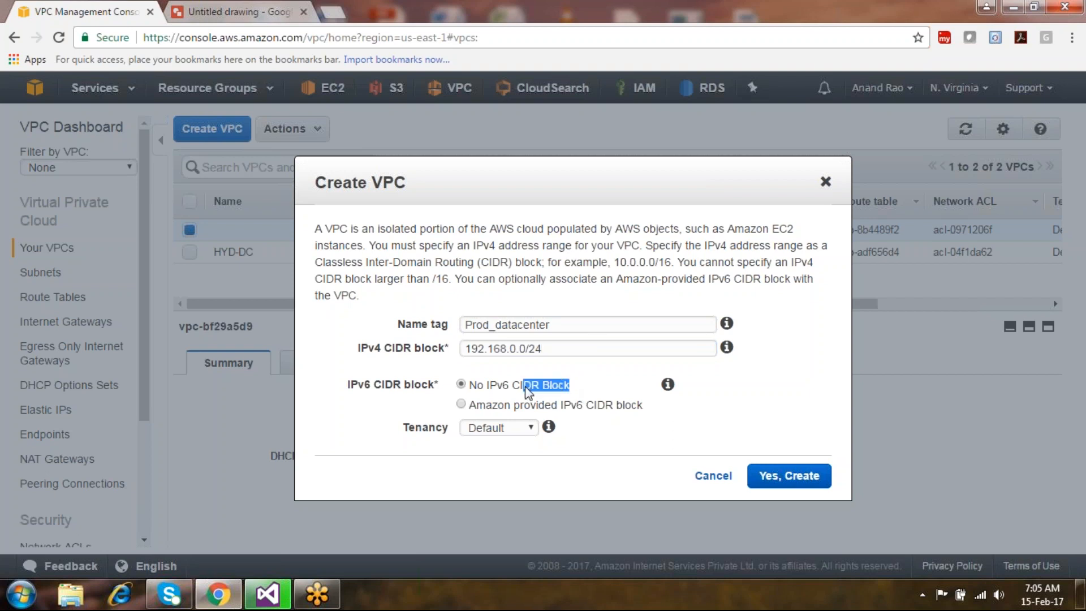
pyautogui.click(541, 404)
pyautogui.click(513, 429)
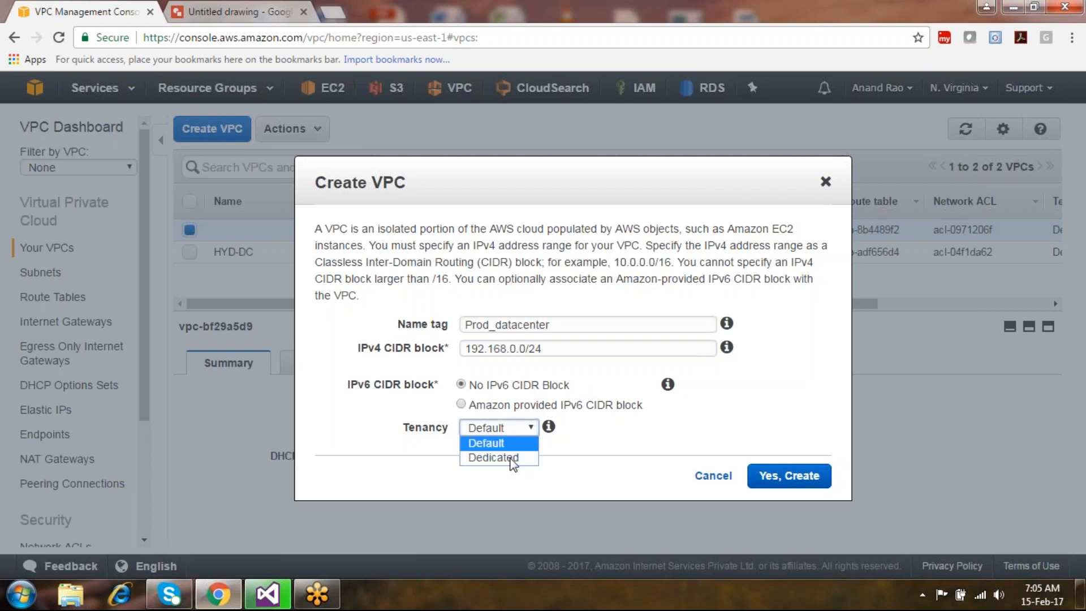
pyautogui.click(504, 442)
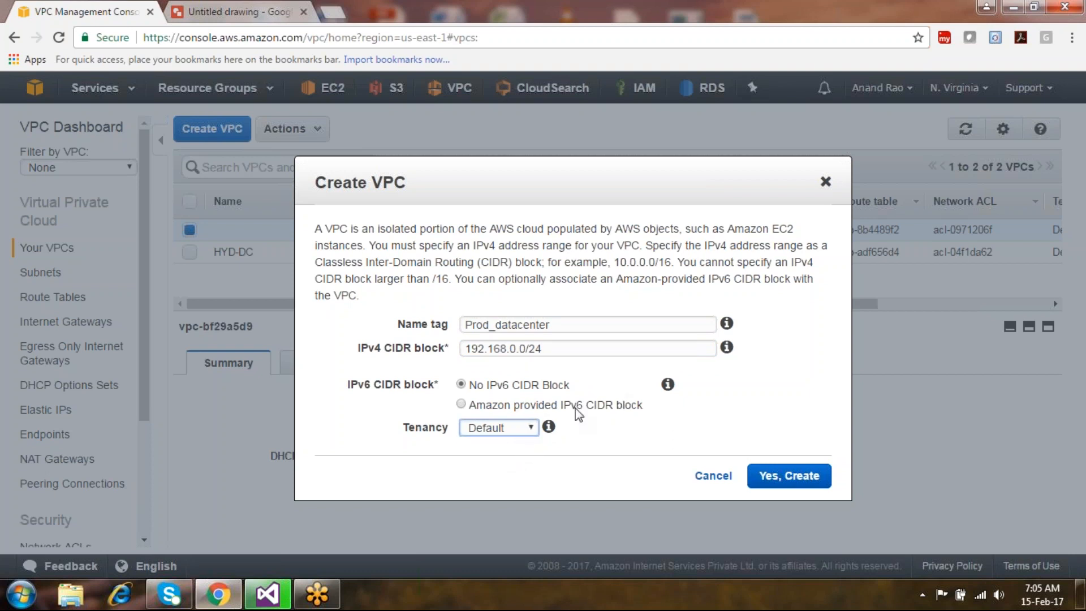
pyautogui.moveTo(551, 432)
pyautogui.moveTo(669, 388)
pyautogui.click(784, 476)
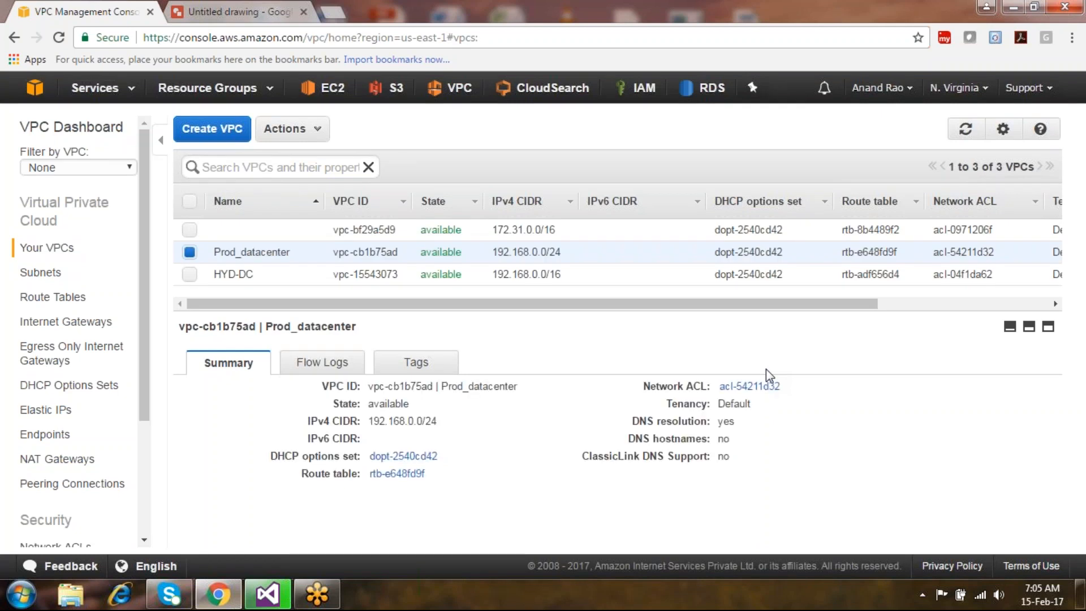
# Delete the Prod_datacenter VPC.
pyautogui.rightClick(582, 253)
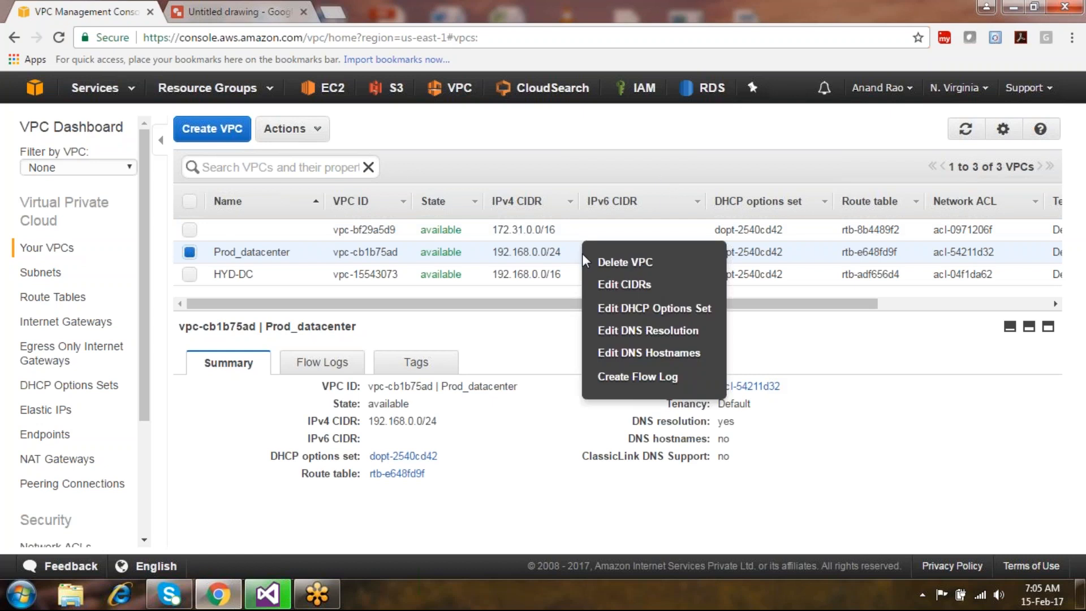
pyautogui.click(624, 262)
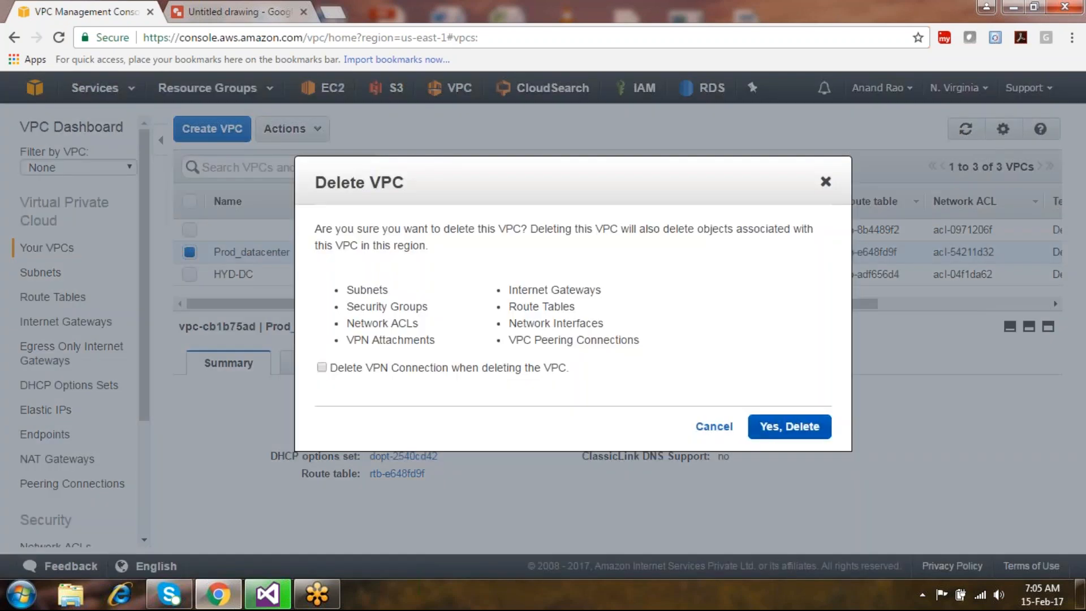
pyautogui.click(789, 425)
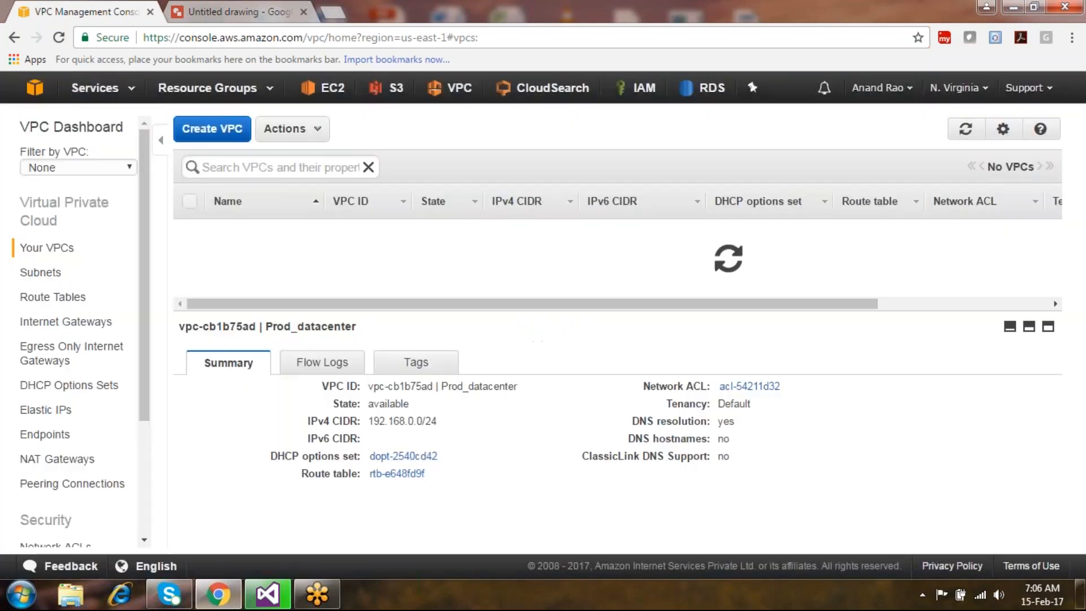
# Create a VPC with the name tag Datacenter and the IPv4 CIDR block 10.10.0.0/16, without IPv6 and with Default tenancy.
pyautogui.click(212, 132)
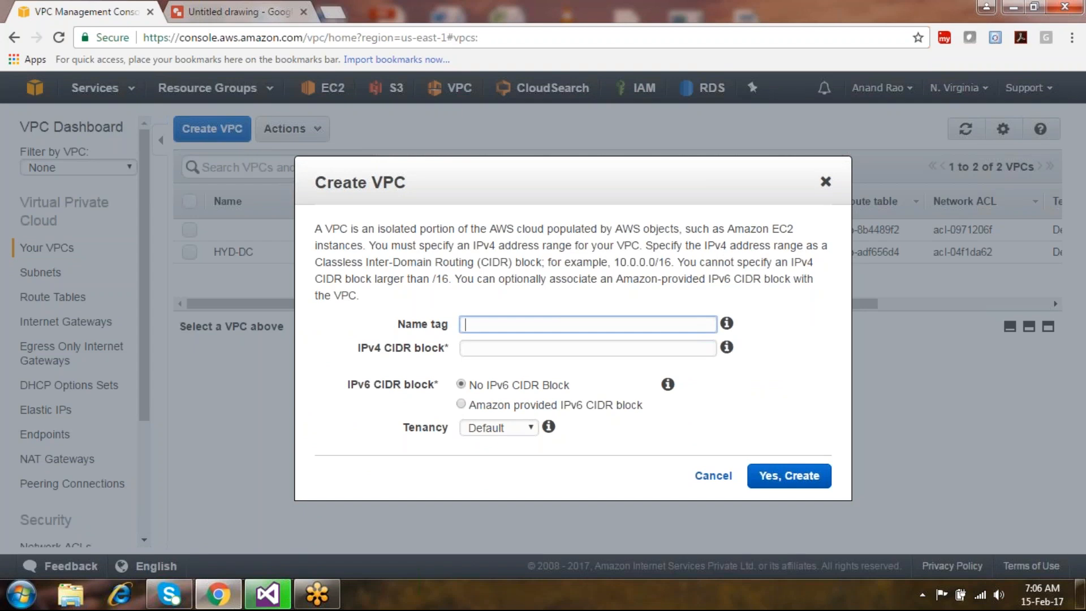
pyautogui.write('Datacenter')
pyautogui.click(475, 345)
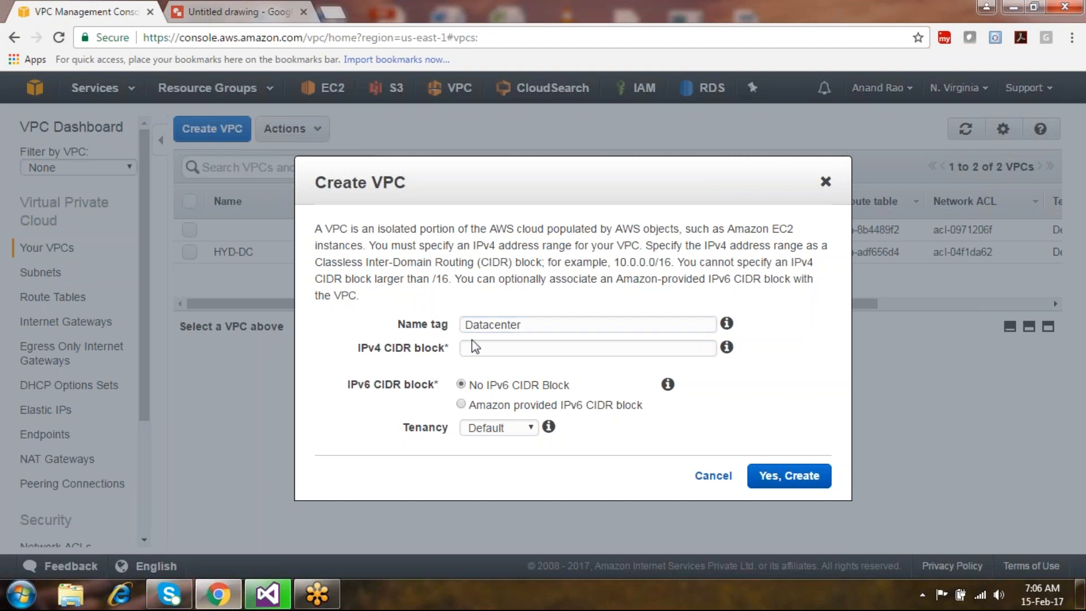
pyautogui.write('10.10.')
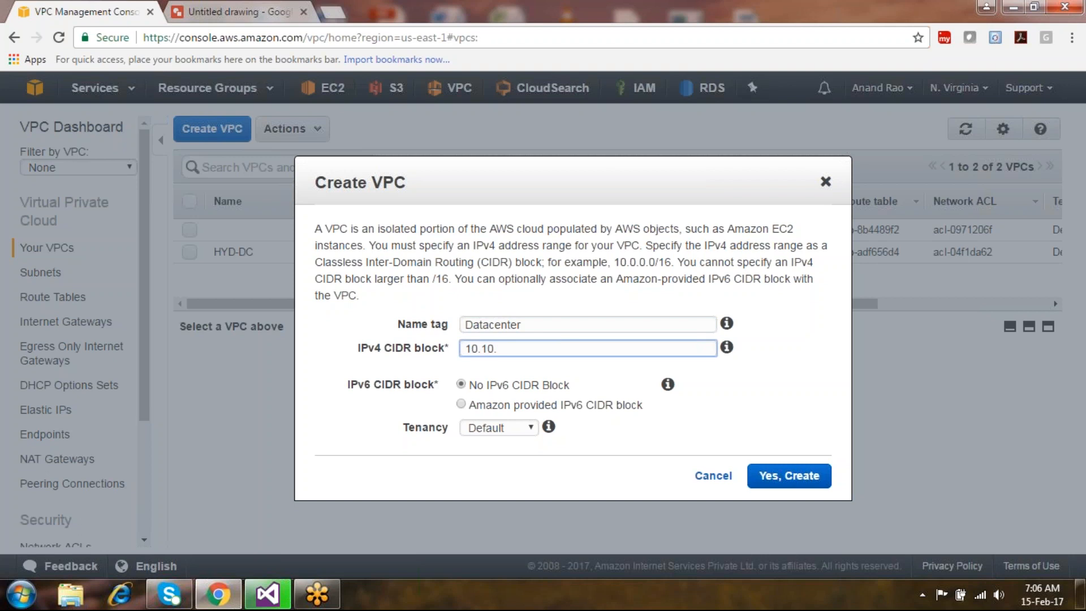
pyautogui.write('0.0/16')
pyautogui.moveTo(619, 174); pyautogui.dragTo(619, 152)
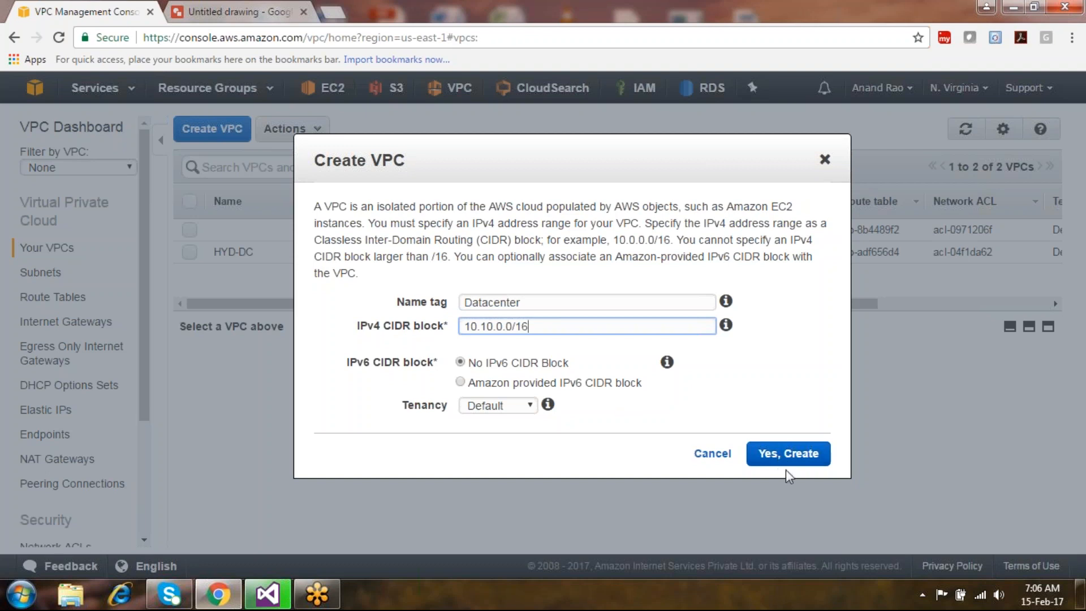
pyautogui.click(804, 455)
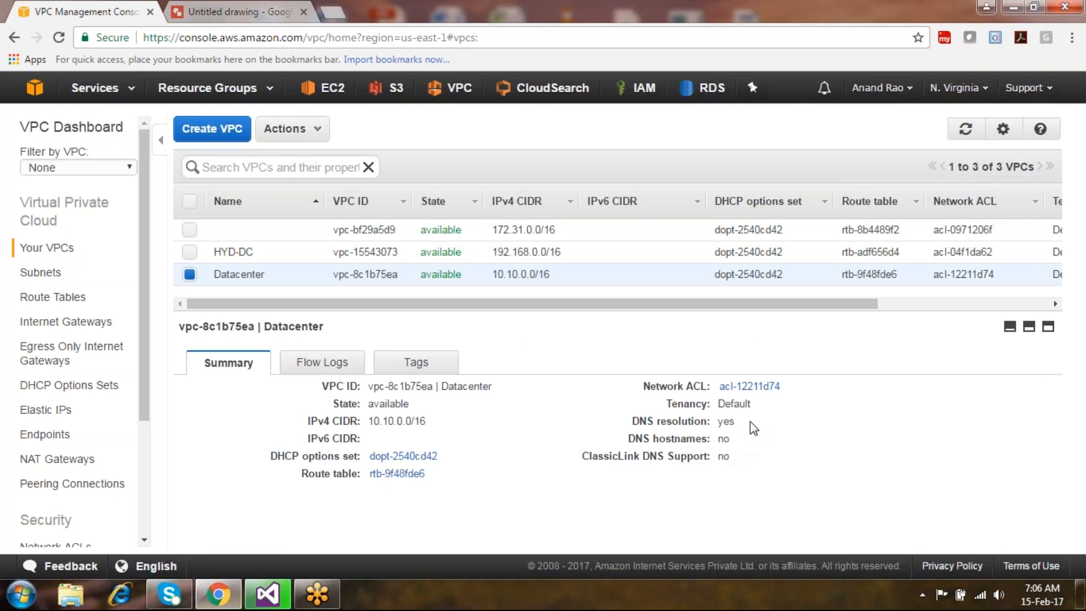
# Set DNS Hostnames to Yes for the Datacenter VPC and save the change.
pyautogui.rightClick(561, 275)
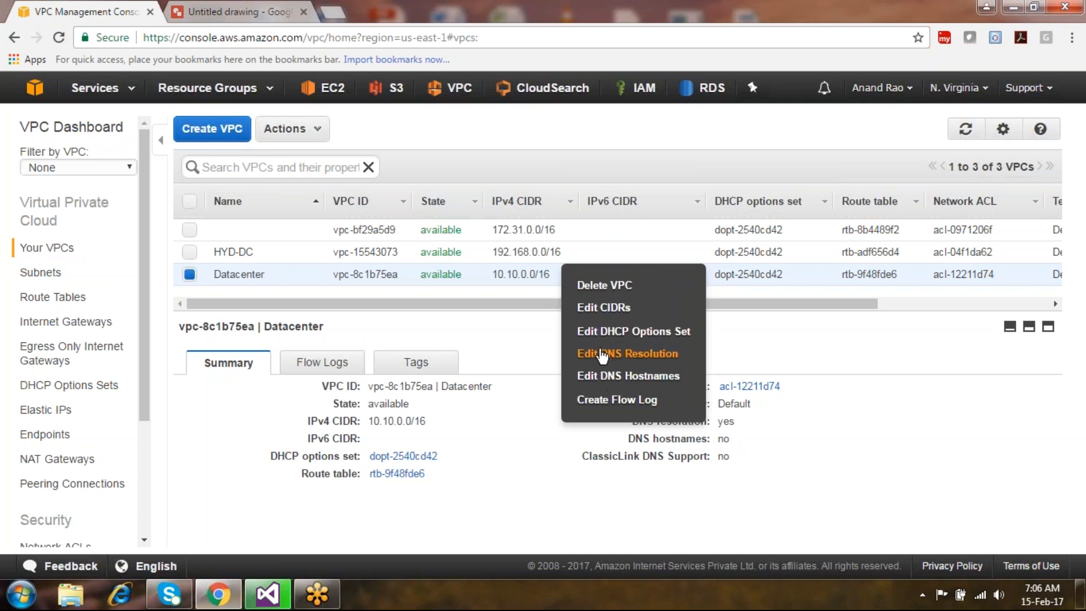
pyautogui.click(613, 378)
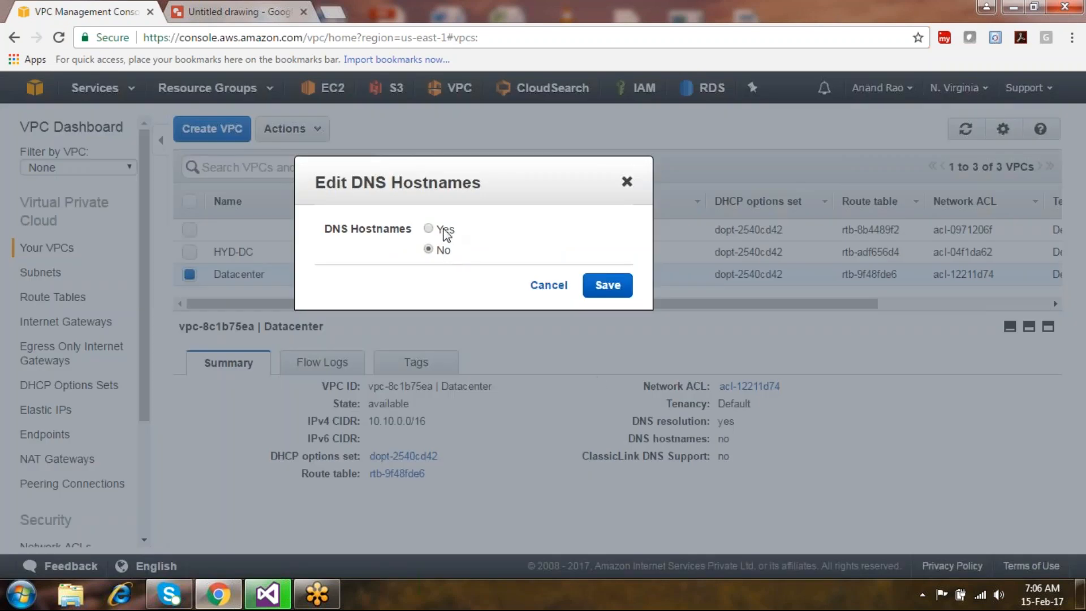
pyautogui.click(442, 231)
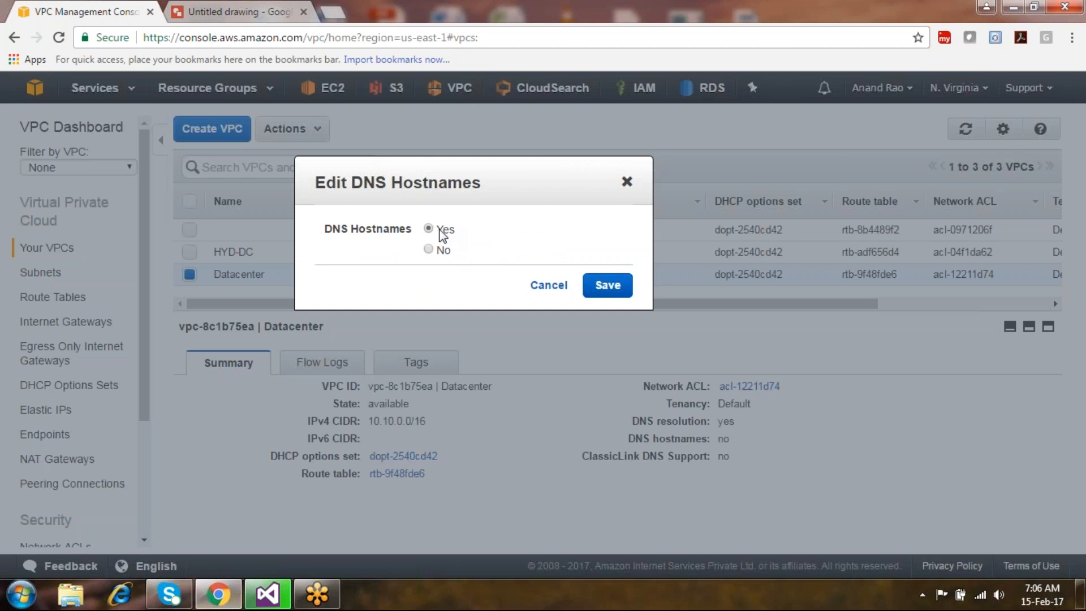
pyautogui.click(609, 289)
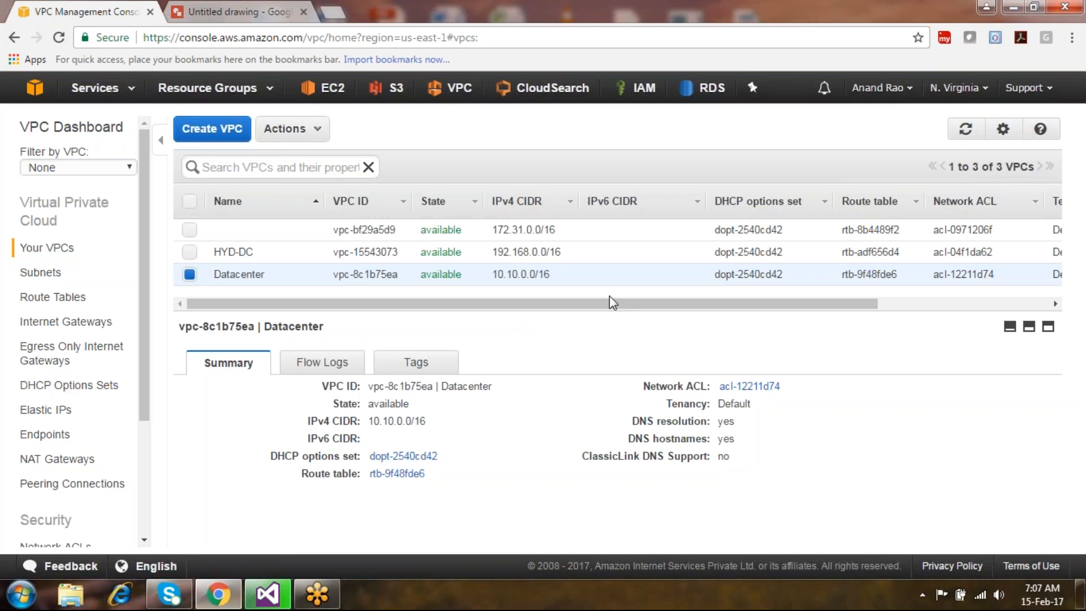
# Check the Datacenter VPC's DNS Resolution setting and close it without saving.
pyautogui.rightClick(605, 270)
pyautogui.click(641, 352)
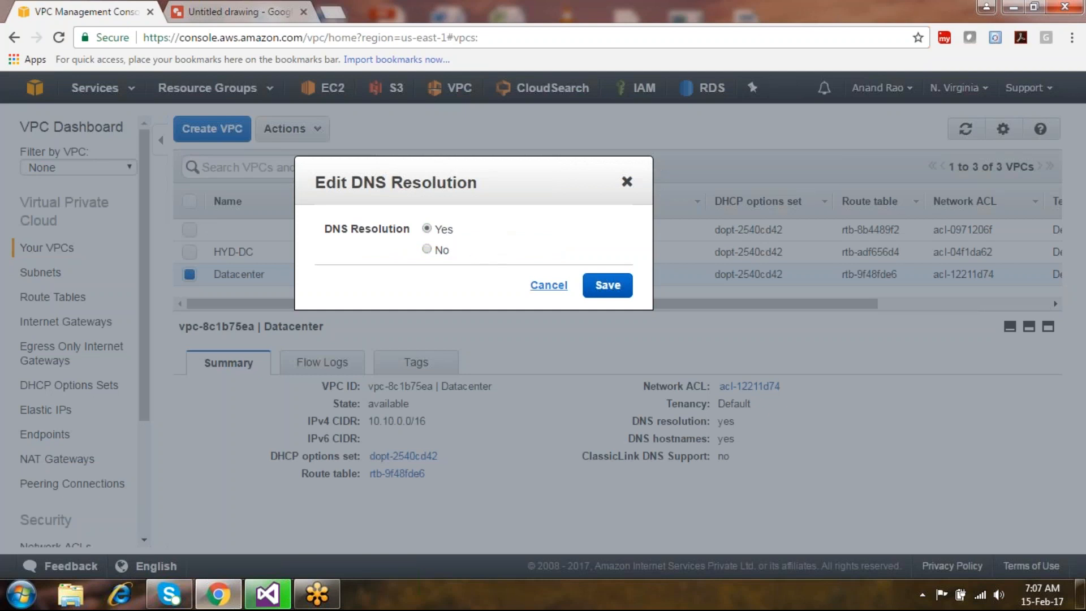
pyautogui.click(548, 285)
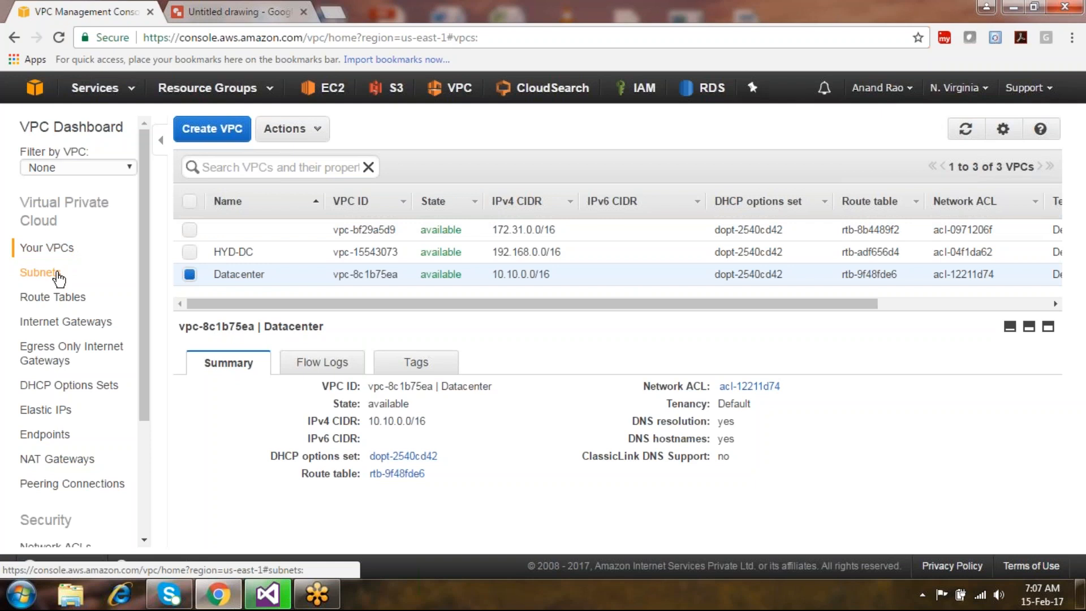
# Go to the list of subnets and start a new subnet with the name tag Public_subnet.
pyautogui.click(57, 273)
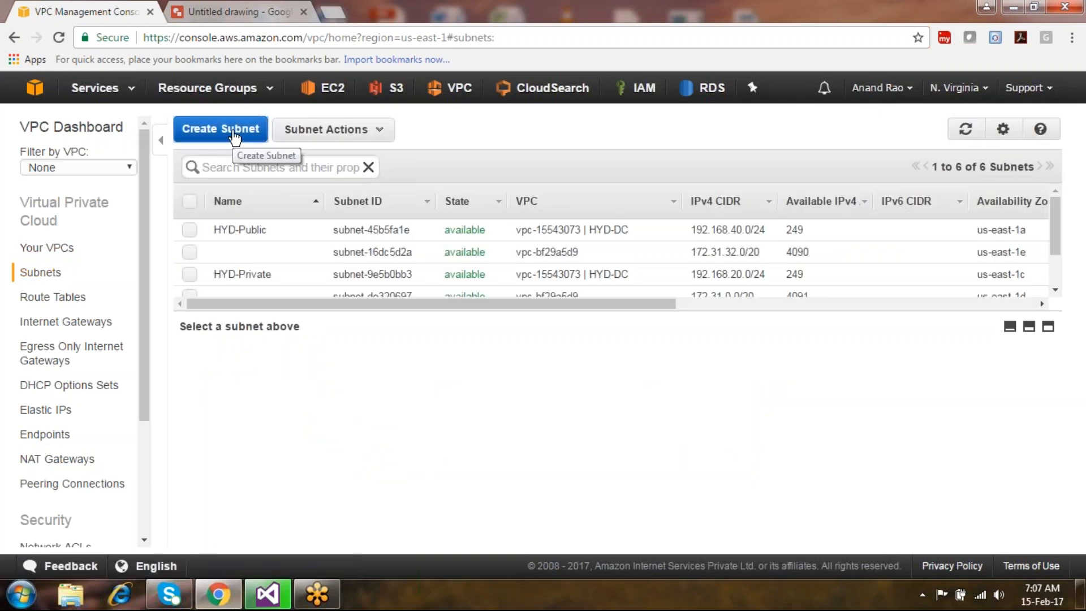
pyautogui.click(234, 133)
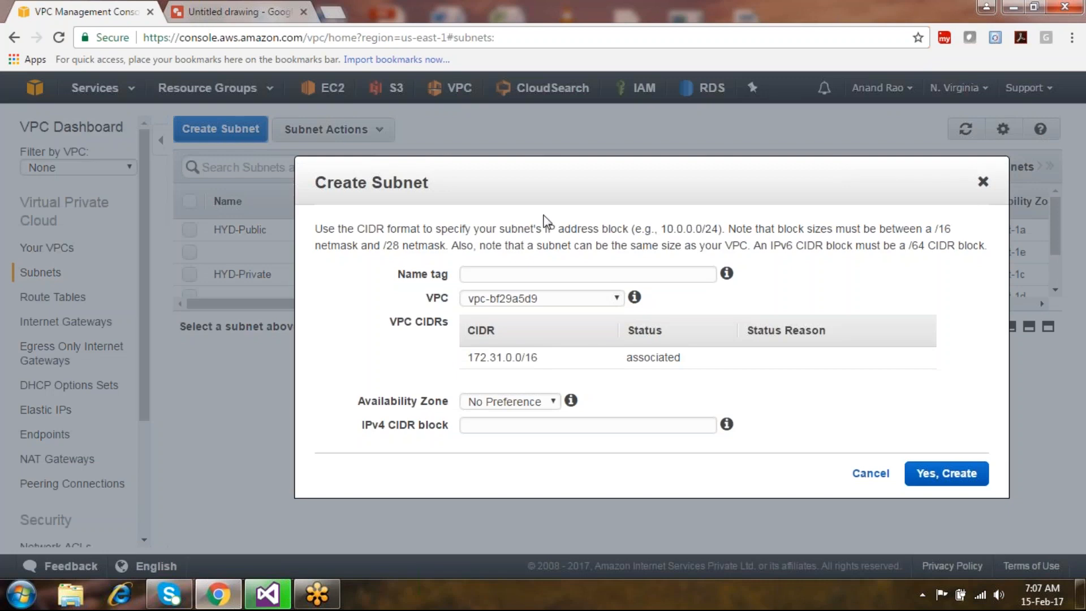
pyautogui.click(535, 273)
pyautogui.write('P')
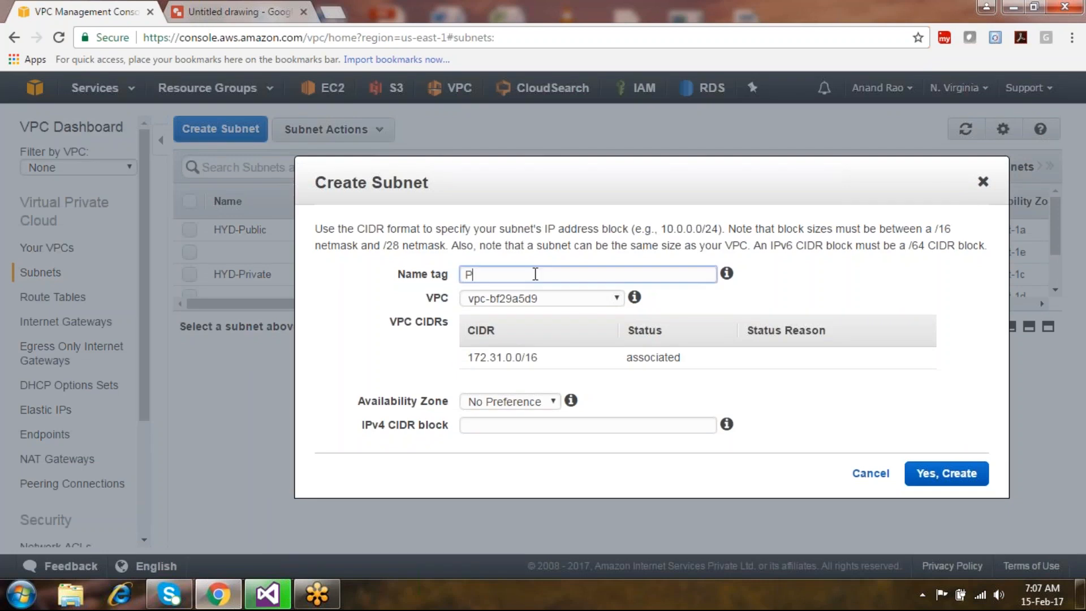
pyautogui.write('ublic_subnet')
pyautogui.press('BackSpace')
pyautogui.press('BackSpace')
pyautogui.press('BackSpace')
pyautogui.press('BackSpace')
pyautogui.write('bnet')
# Assign the new subnet to the Datacenter VPC and set its IPv4 CIDR block to 10.10.20.0/24.
pyautogui.click(532, 301)
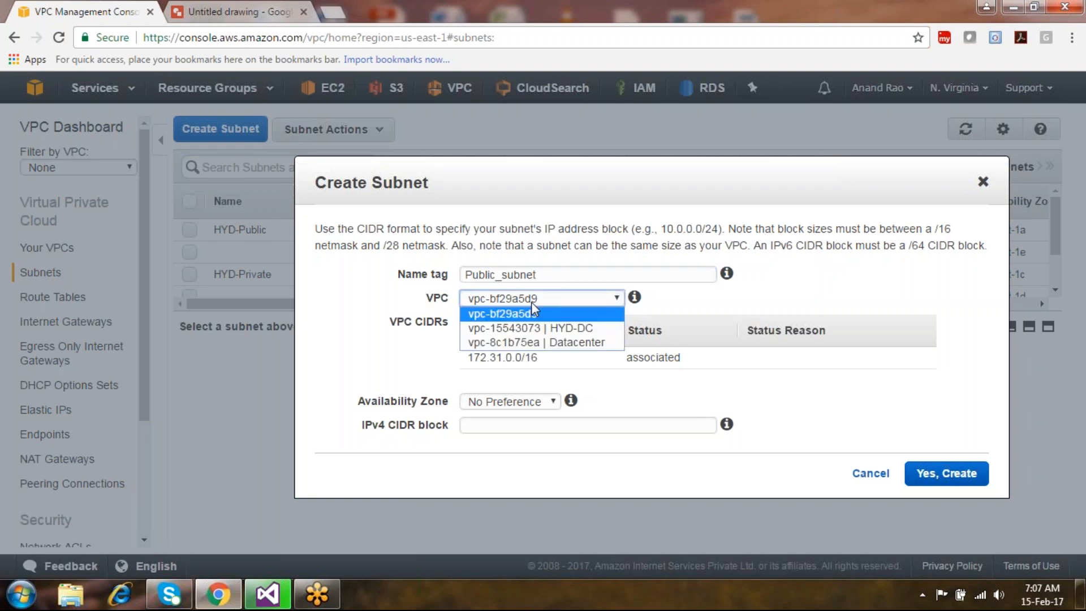
pyautogui.click(534, 342)
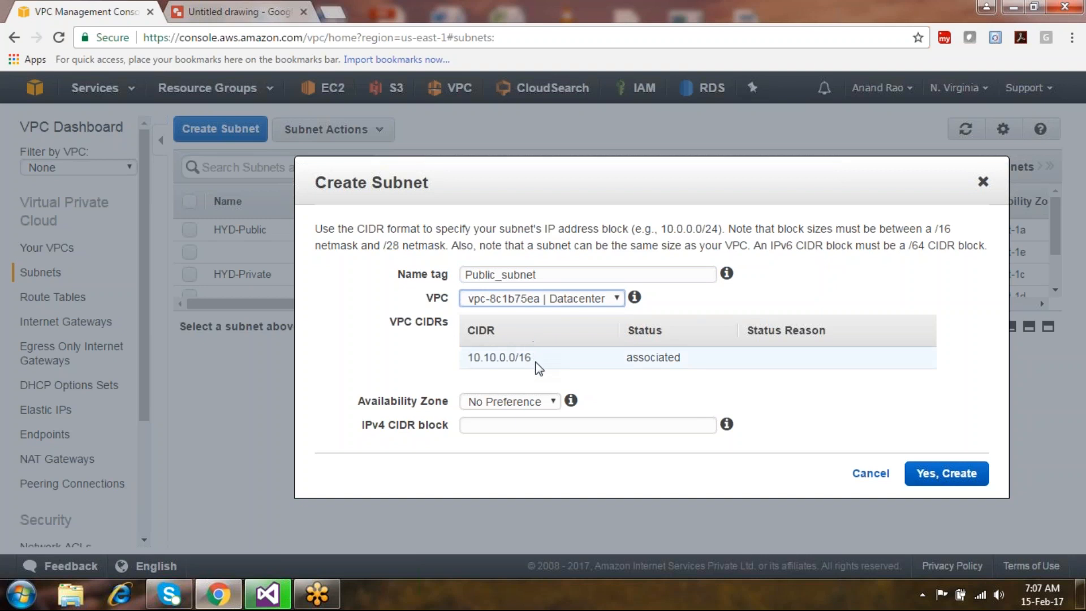
pyautogui.click(537, 427)
pyautogui.write('1')
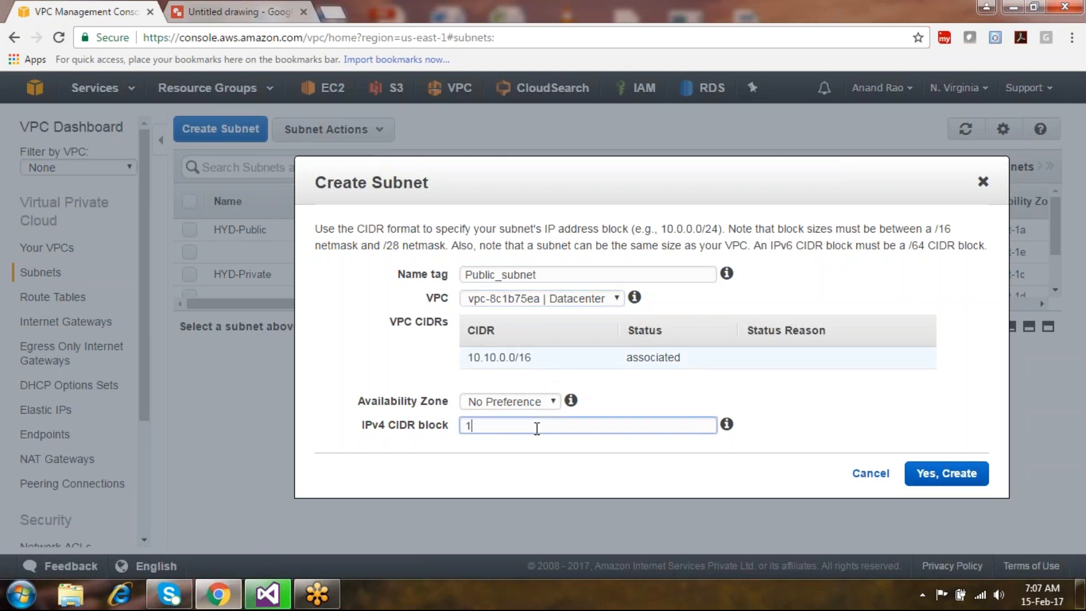
pyautogui.write('0.10.20.0/24')
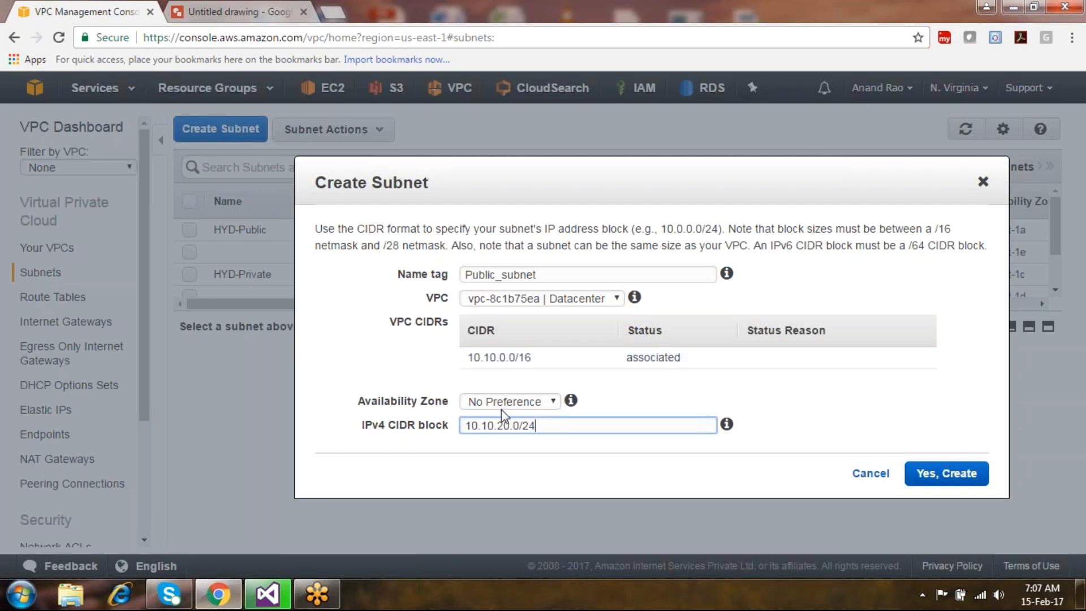
pyautogui.moveTo(511, 426); pyautogui.dragTo(458, 413)
pyautogui.click(530, 449)
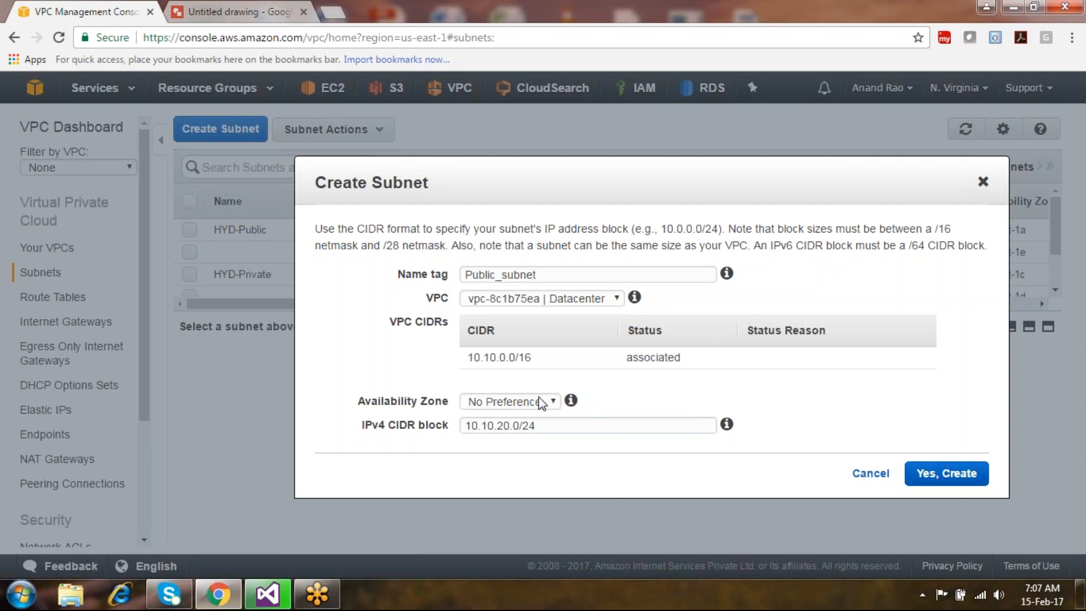
# Try us-east-1a and us-east-1d as the availability zone of the new public subnet.
pyautogui.moveTo(447, 393); pyautogui.dragTo(387, 399)
pyautogui.click(390, 399)
pyautogui.click(511, 401)
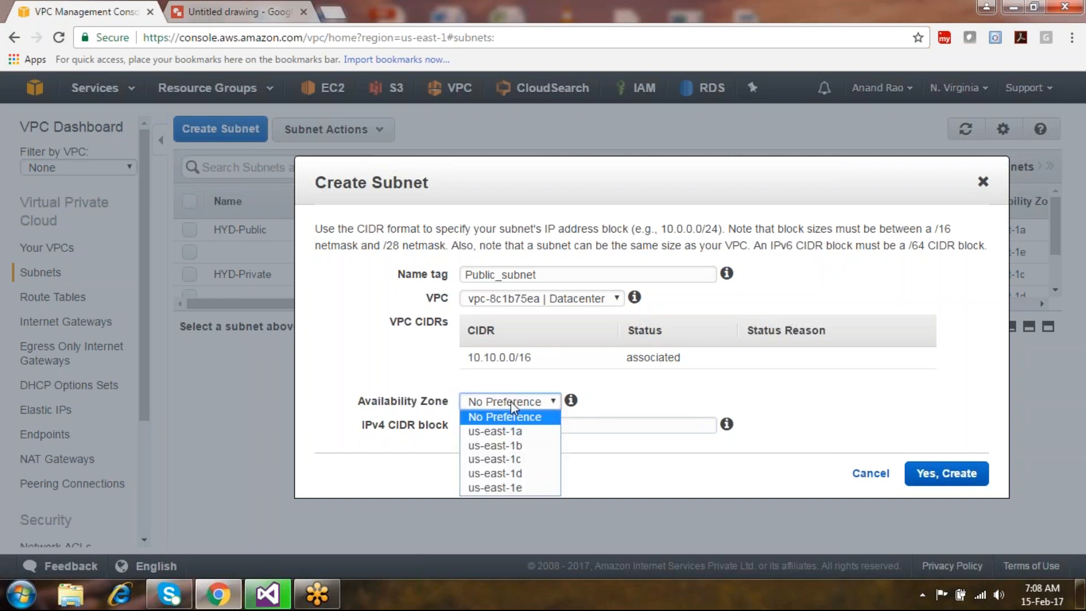
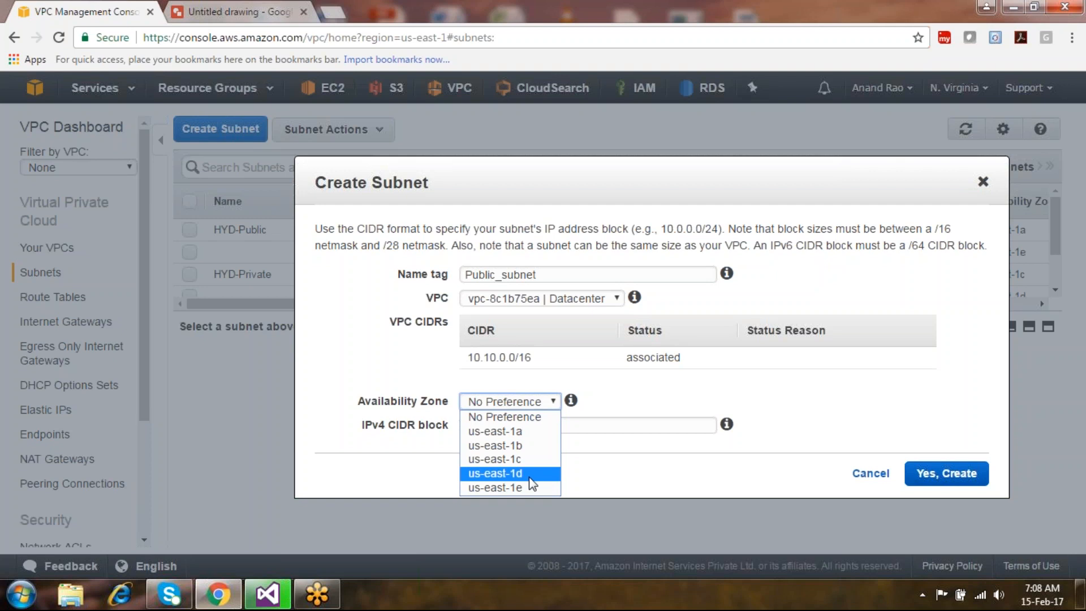
pyautogui.click(546, 436)
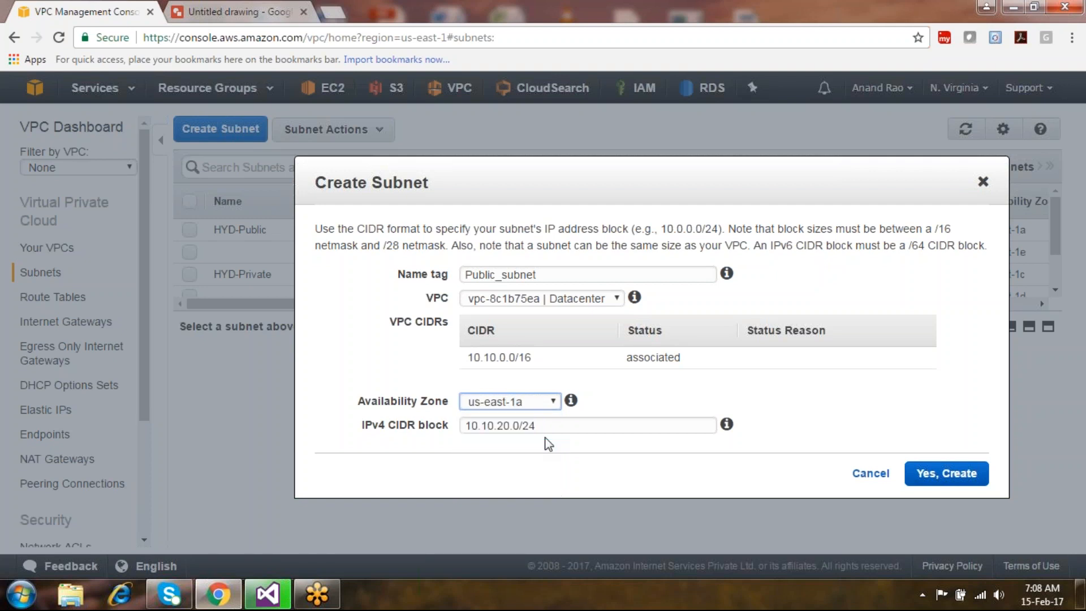
pyautogui.click(538, 406)
pyautogui.click(546, 475)
pyautogui.click(519, 403)
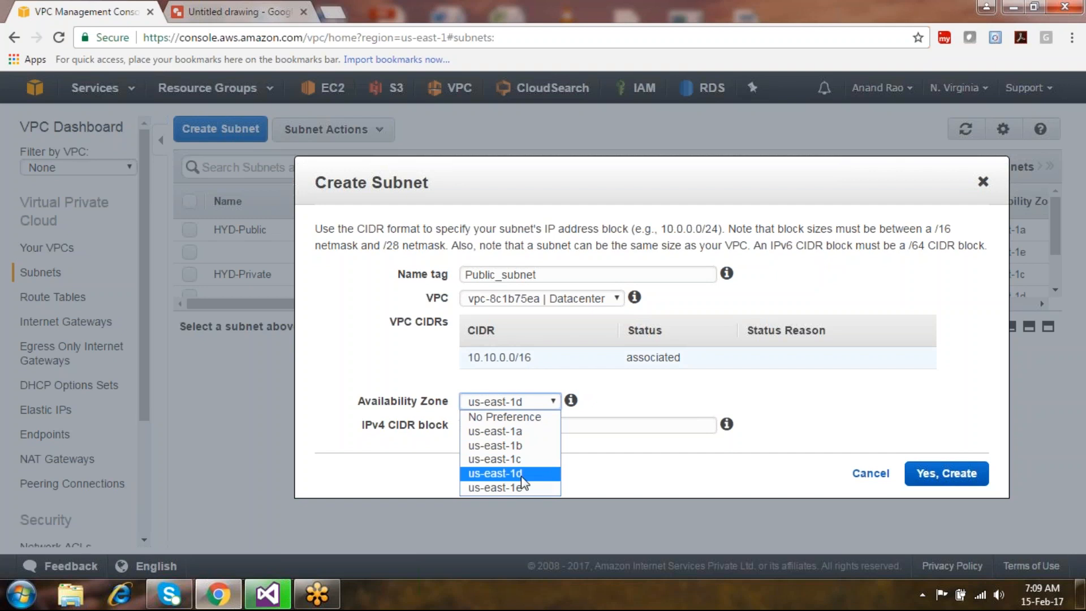
pyautogui.click(521, 474)
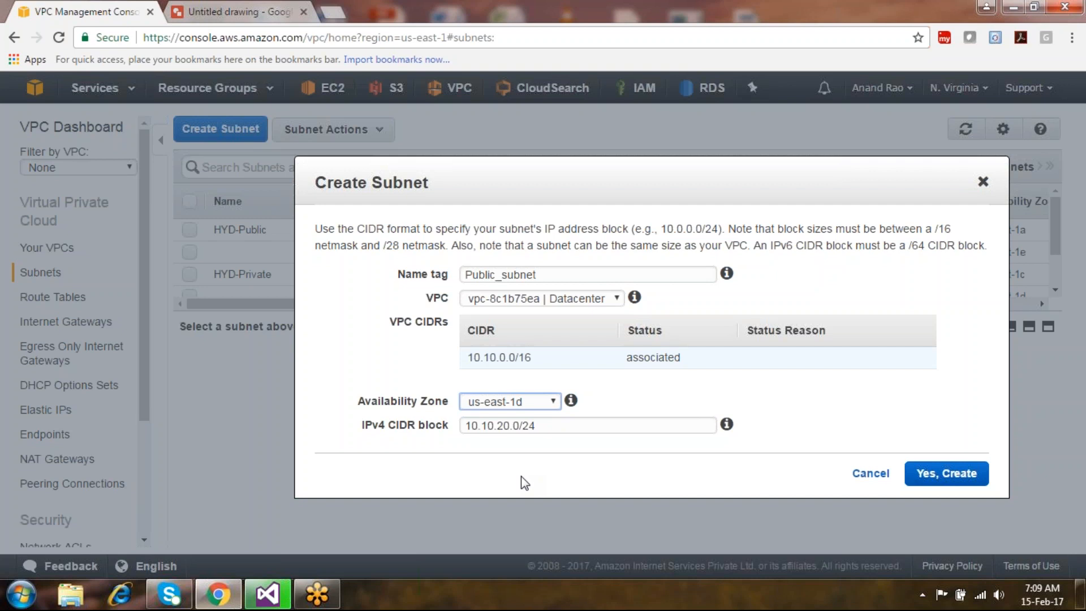
# Set the public subnet's availability zone to us-east-1a and create the subnet.
pyautogui.click(520, 401)
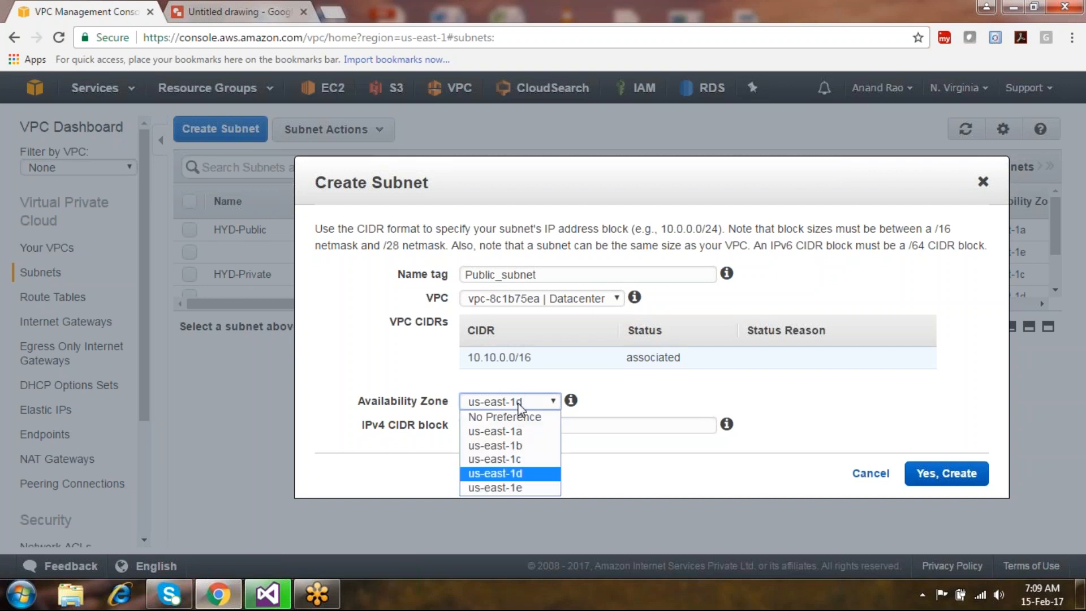
pyautogui.click(515, 432)
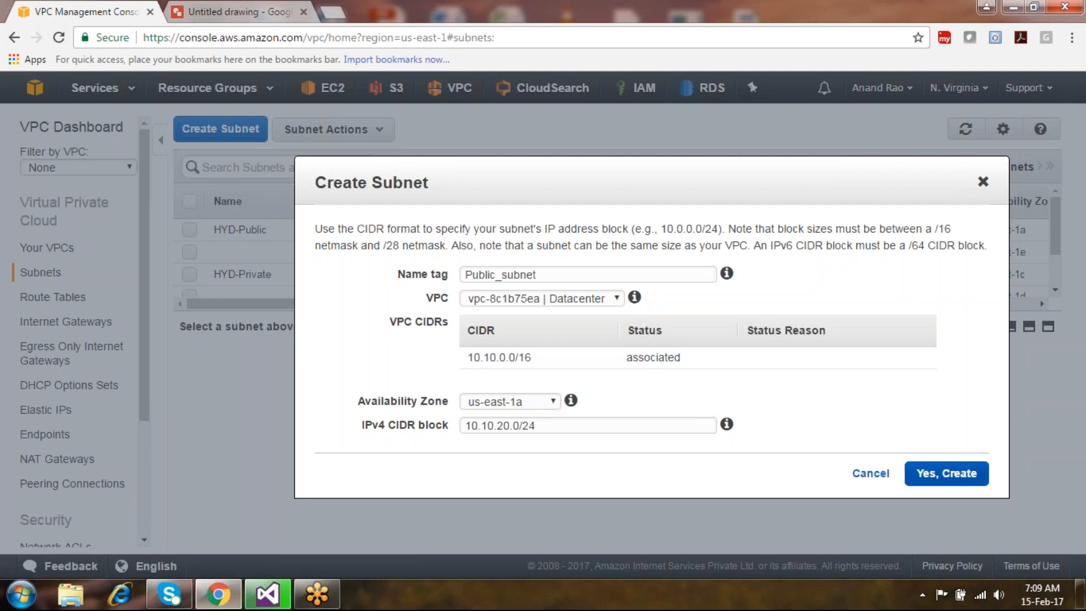
pyautogui.click(935, 477)
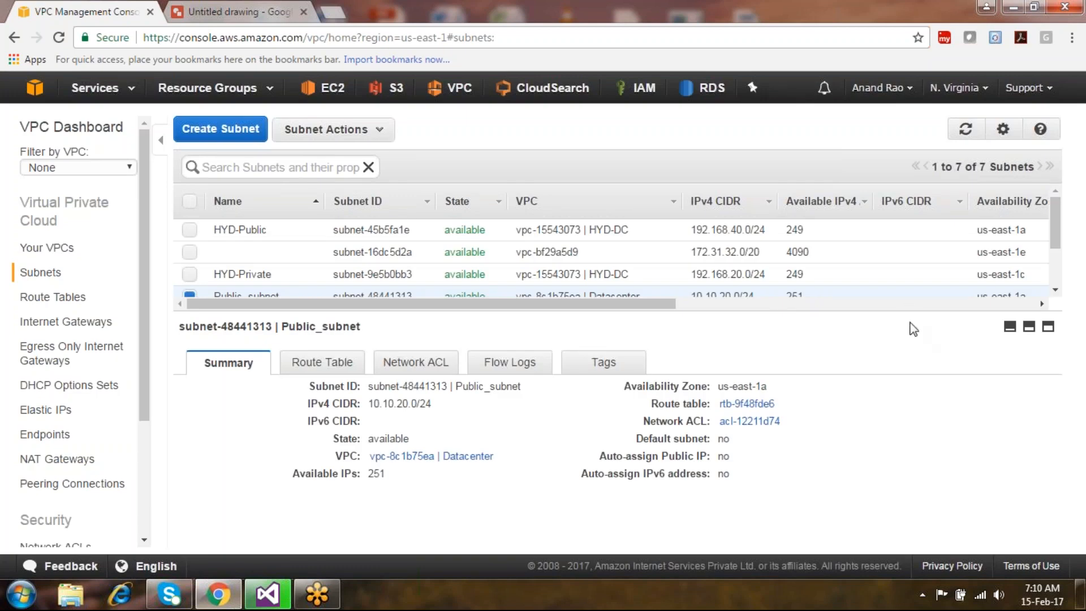
pyautogui.moveTo(910, 311); pyautogui.dragTo(910, 374)
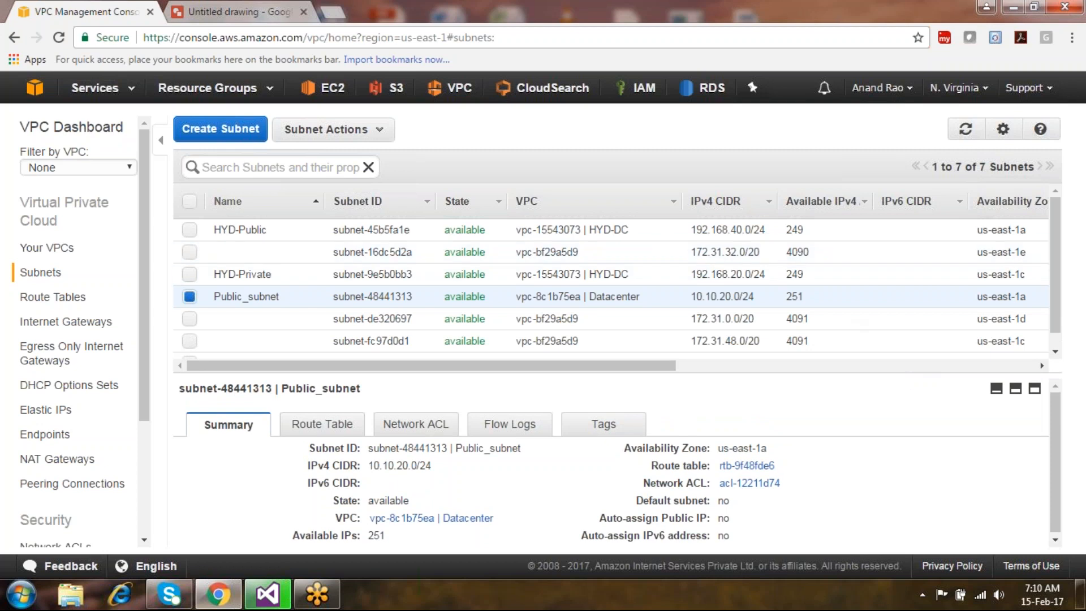
# Start another new subnet with the name tag Private_sunet.
pyautogui.click(236, 123)
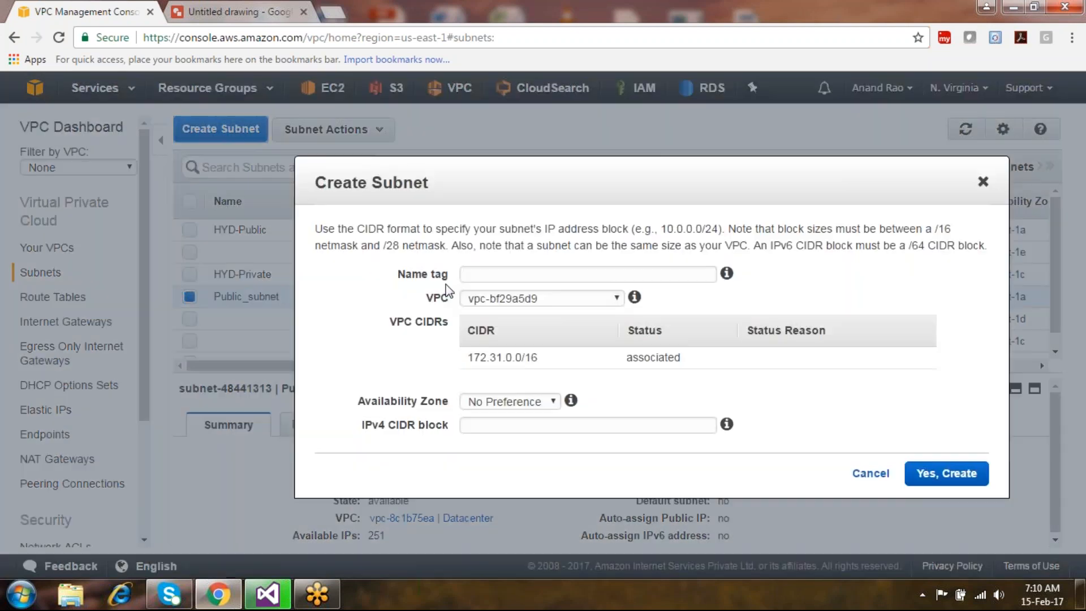
pyautogui.click(505, 275)
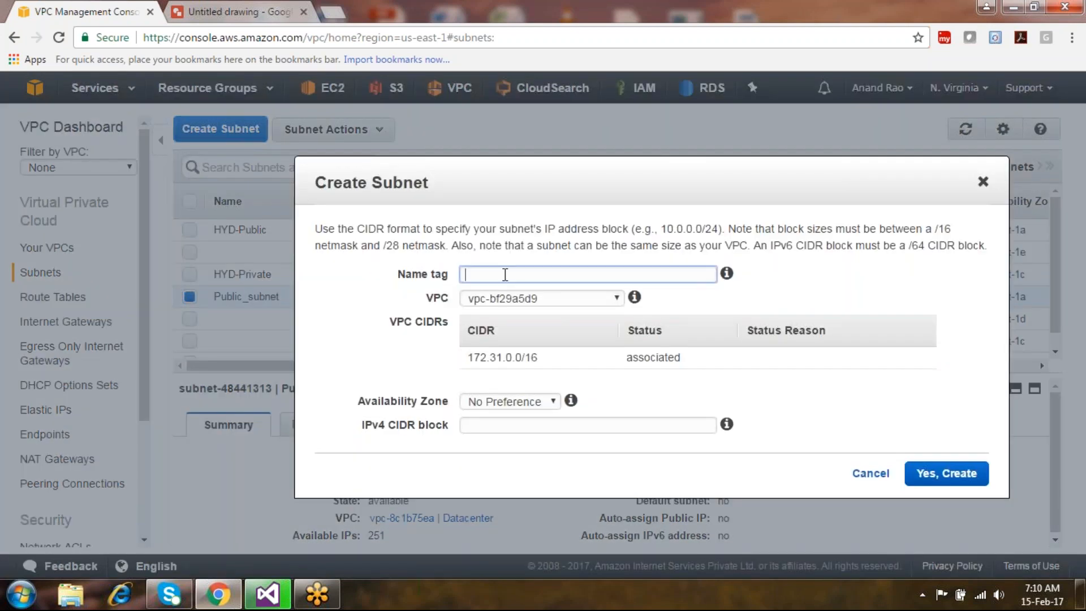
pyautogui.moveTo(641, 298)
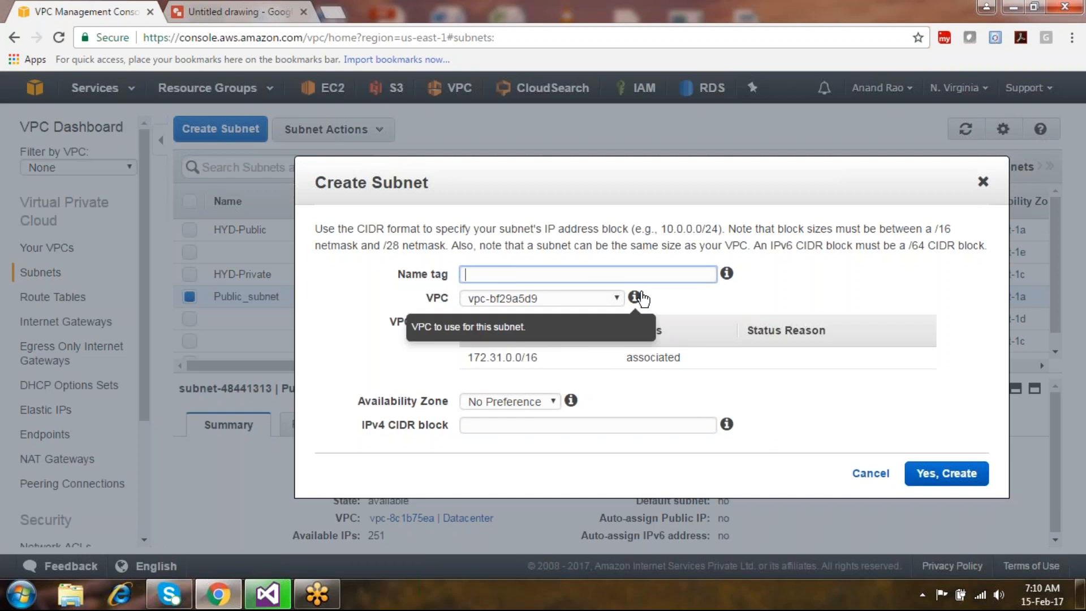
pyautogui.write('Private')
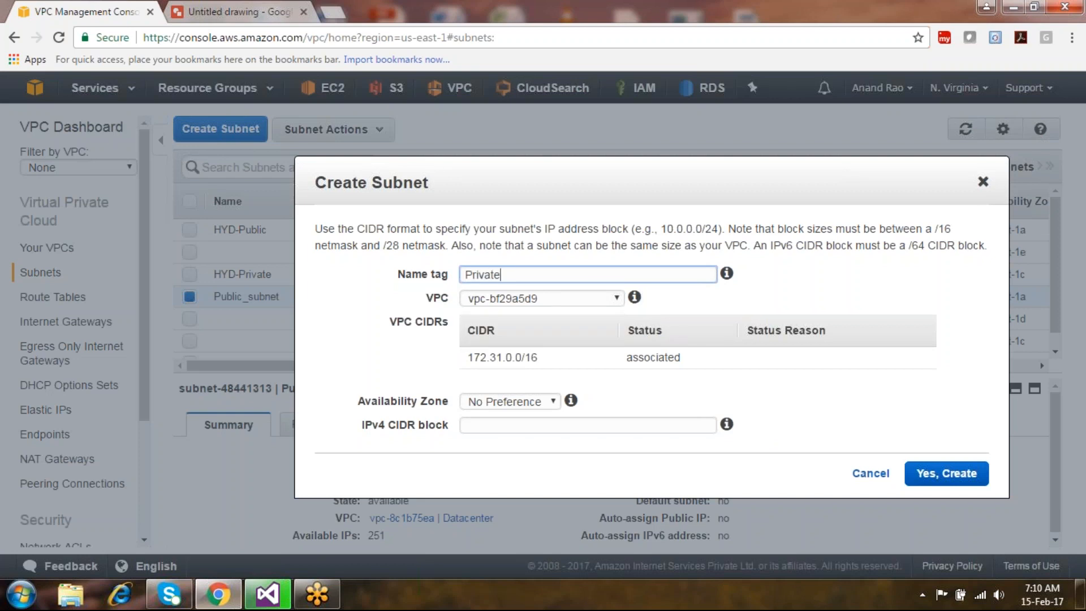
pyautogui.write('_sunet')
# Assign the private subnet to the Datacenter VPC and set its availability zone to us-east-1b.
pyautogui.click(547, 304)
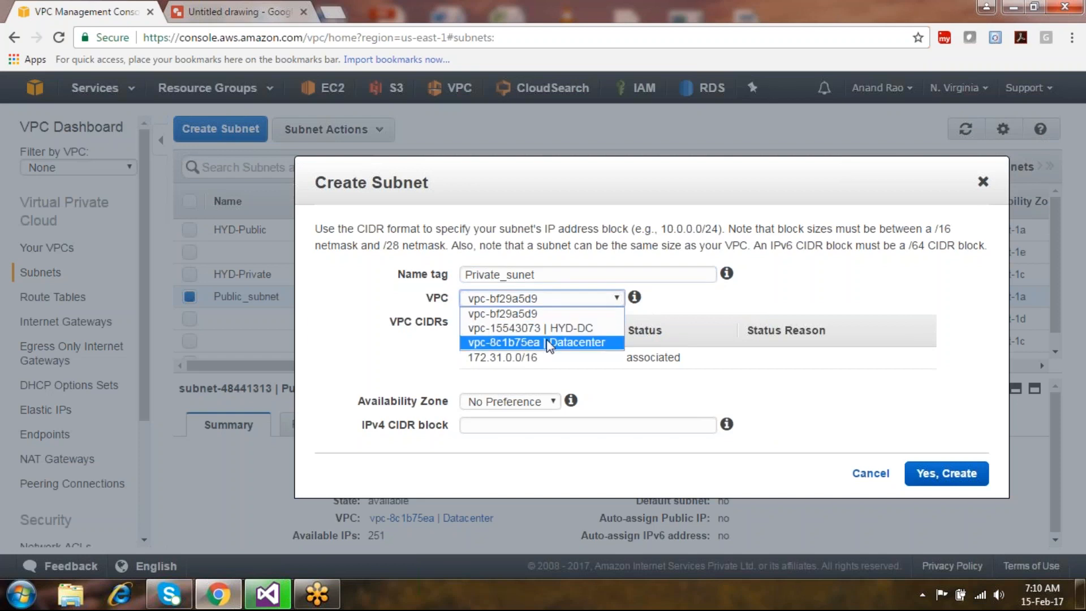
pyautogui.click(642, 338)
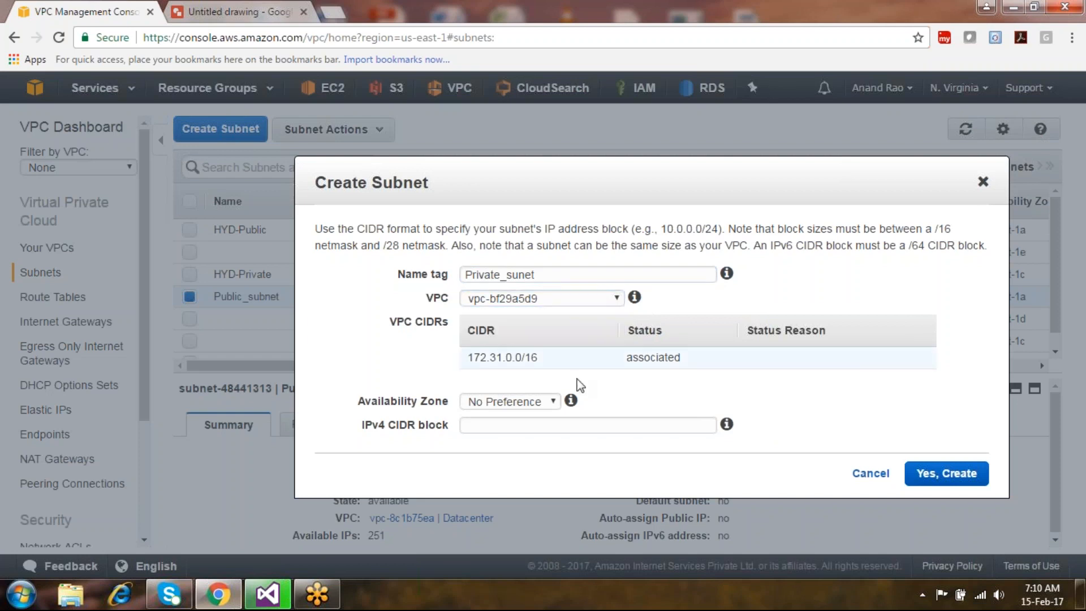
pyautogui.moveTo(557, 357); pyautogui.dragTo(474, 356)
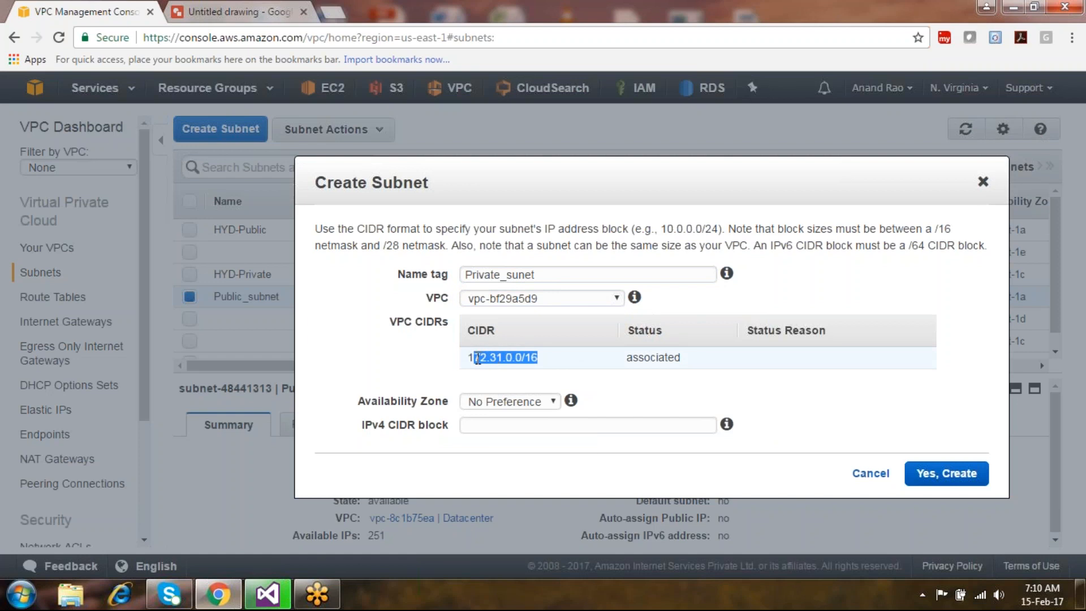
pyautogui.click(533, 304)
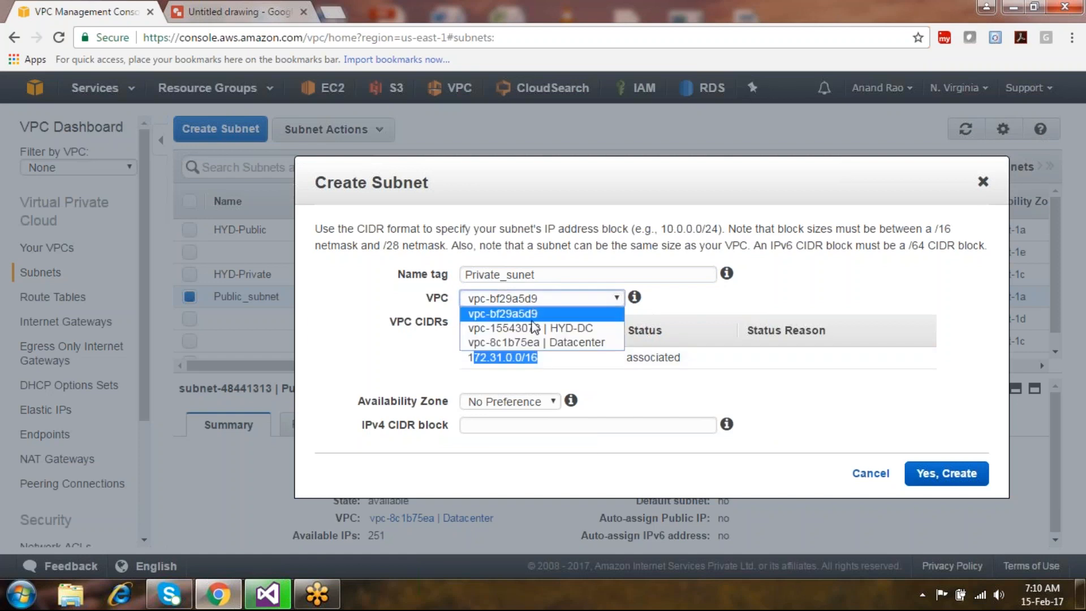
pyautogui.click(532, 342)
pyautogui.moveTo(534, 356); pyautogui.dragTo(492, 399)
pyautogui.click(497, 395)
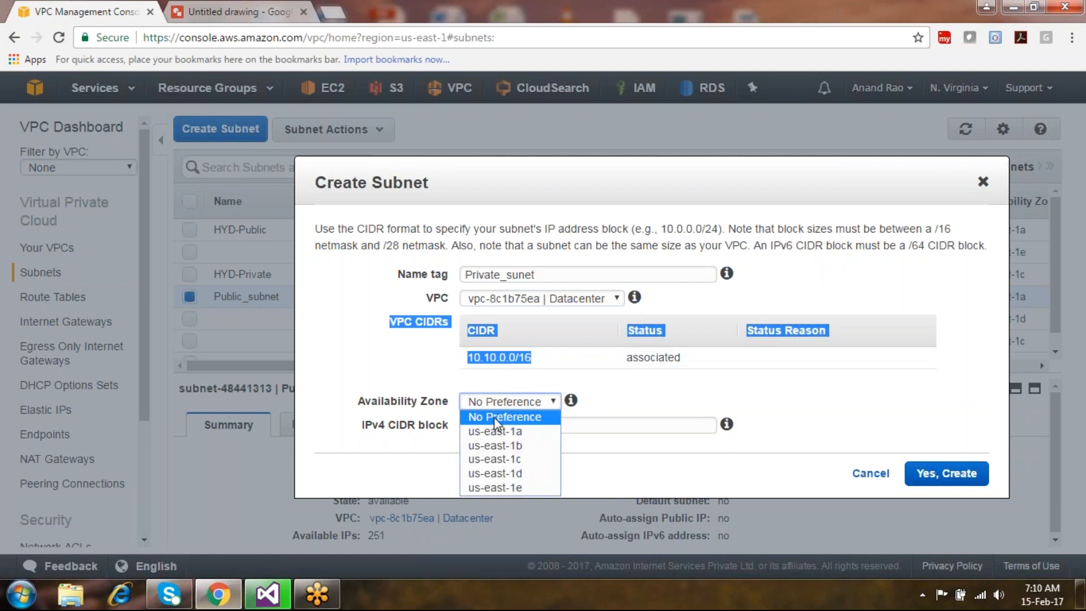
pyautogui.click(491, 441)
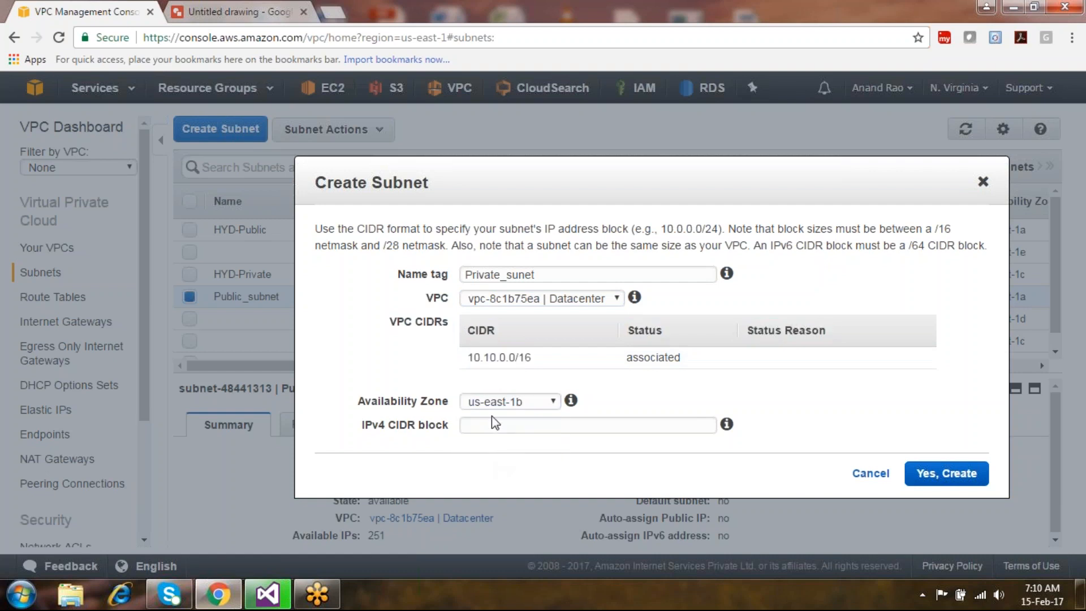
# Enter 10.20.30.0/24 as the private subnet's IPv4 CIDR block.
pyautogui.click(493, 425)
pyautogui.write('10.10.')
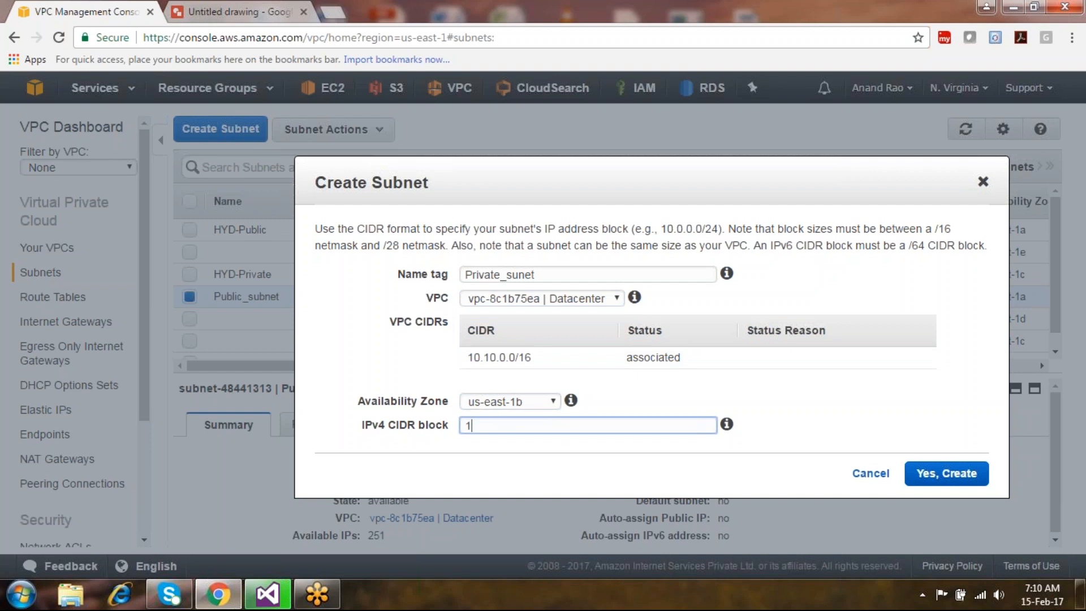
pyautogui.press('BackSpace')
pyautogui.moveTo(556, 361); pyautogui.dragTo(476, 365)
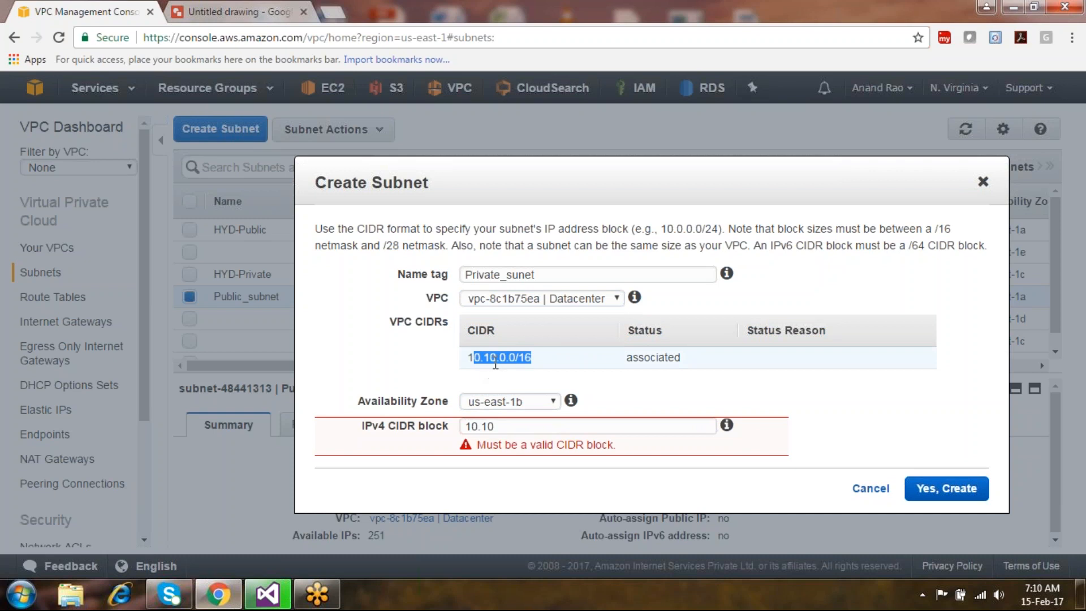
pyautogui.click(505, 425)
pyautogui.press('BackSpace')
pyautogui.press('BackSpace')
pyautogui.write('20')
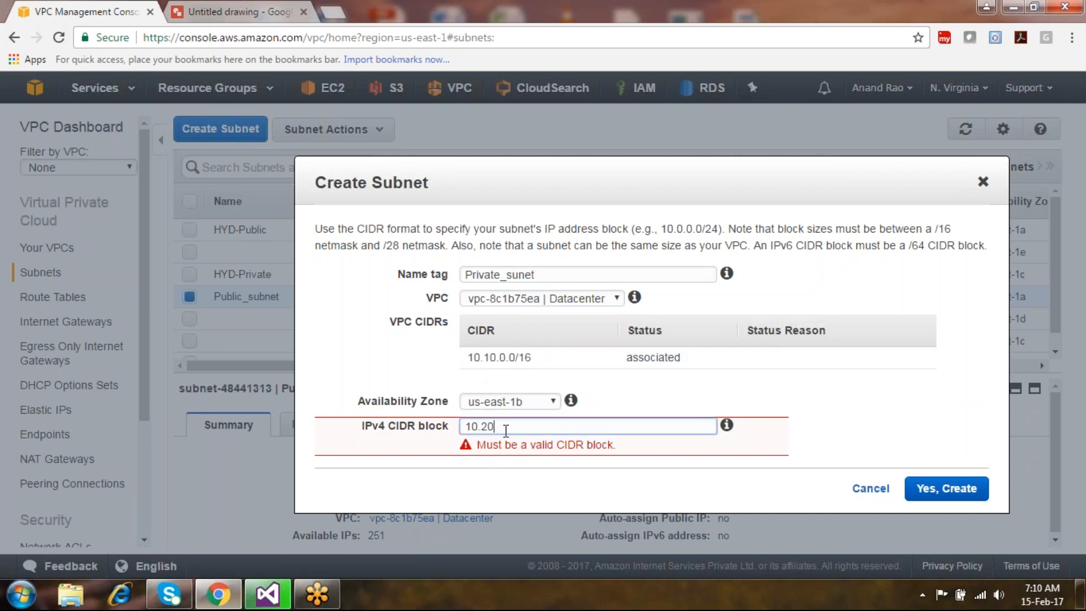
pyautogui.write('.30.0/24')
pyautogui.press('Tab')
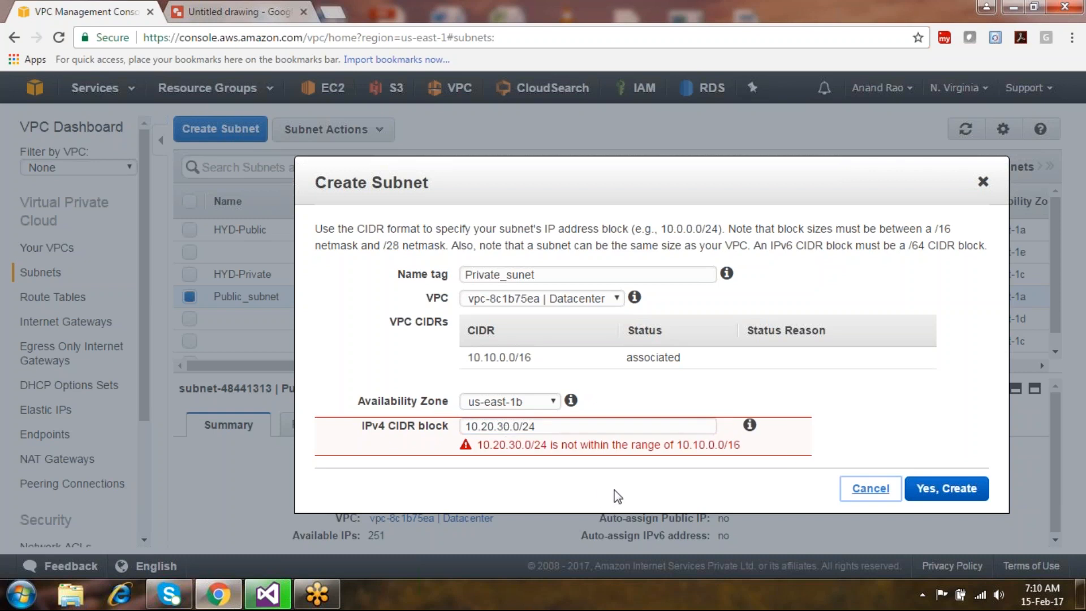
# Correct the private subnet's IPv4 CIDR block to 10.10.30.0/24 and create the subnet.
pyautogui.moveTo(494, 425); pyautogui.dragTo(464, 426)
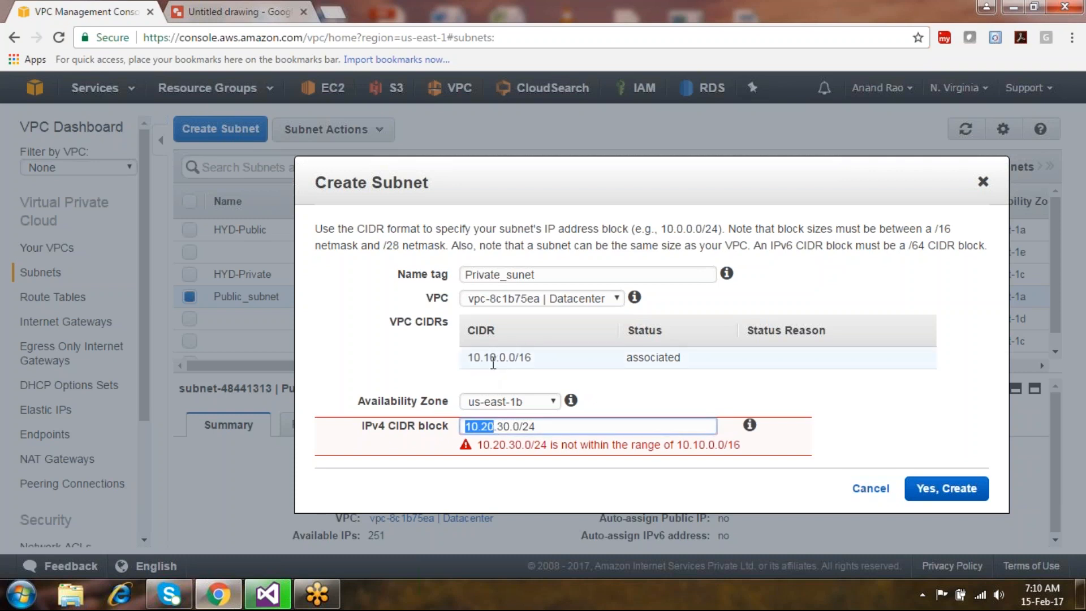
pyautogui.moveTo(532, 362); pyautogui.dragTo(480, 362)
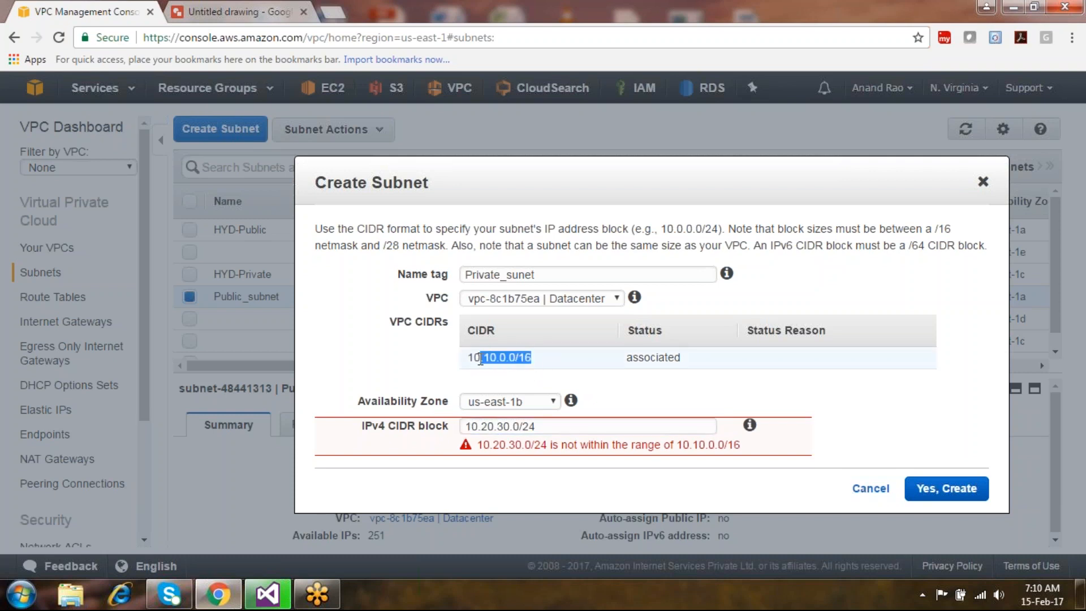
pyautogui.click(488, 426)
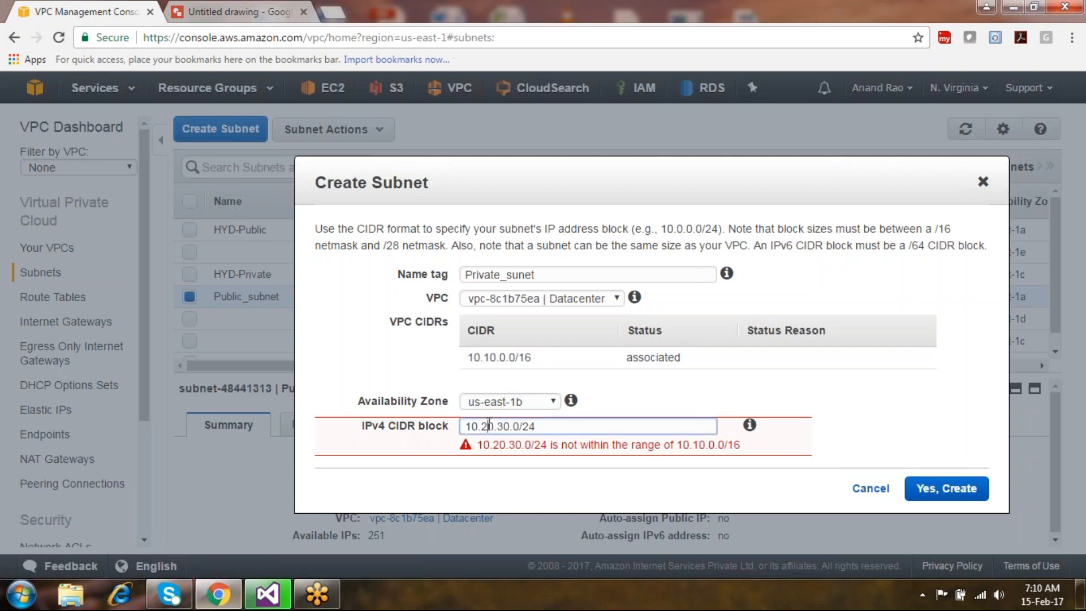
pyautogui.press('BackSpace')
pyautogui.write('1')
pyautogui.click(562, 430)
pyautogui.click(945, 488)
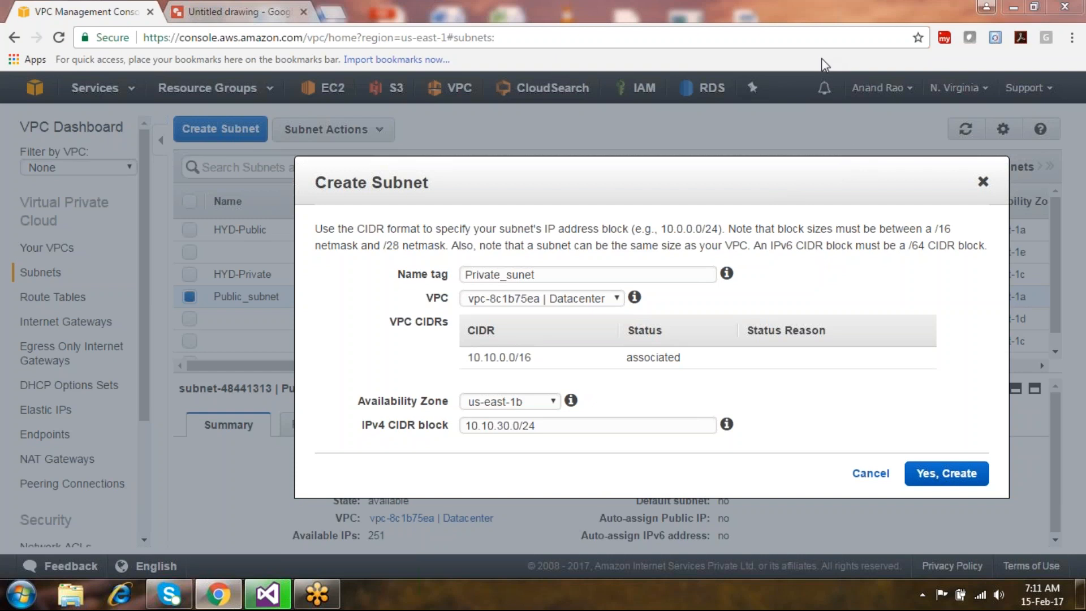
pyautogui.click(932, 477)
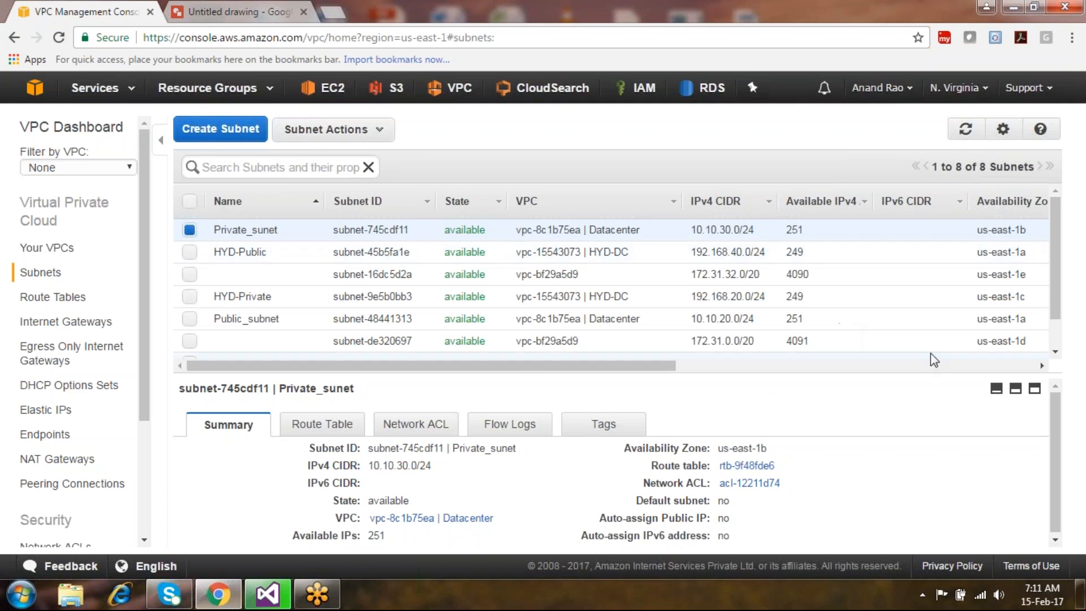
# Sort the subnet list by VPC and check the public and private subnets of the Datacenter VPC.
pyautogui.click(616, 202)
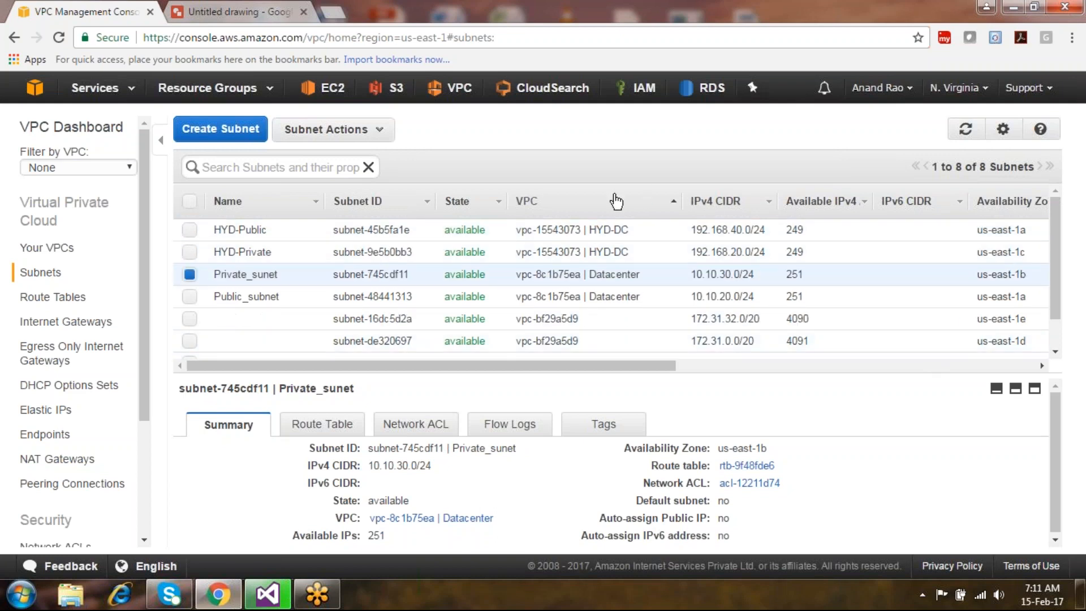
pyautogui.click(615, 298)
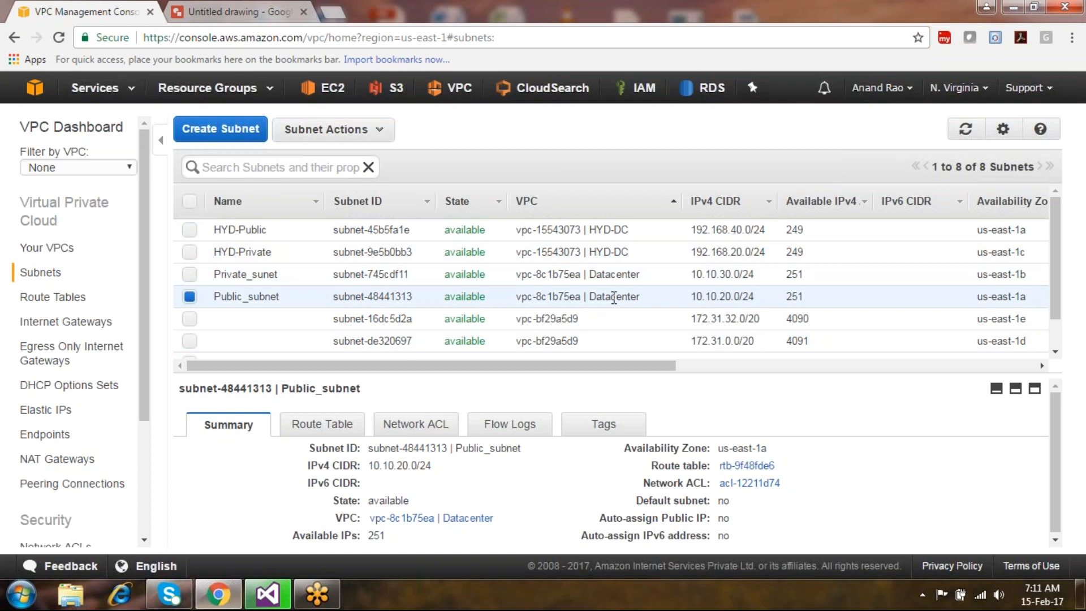
pyautogui.click(612, 273)
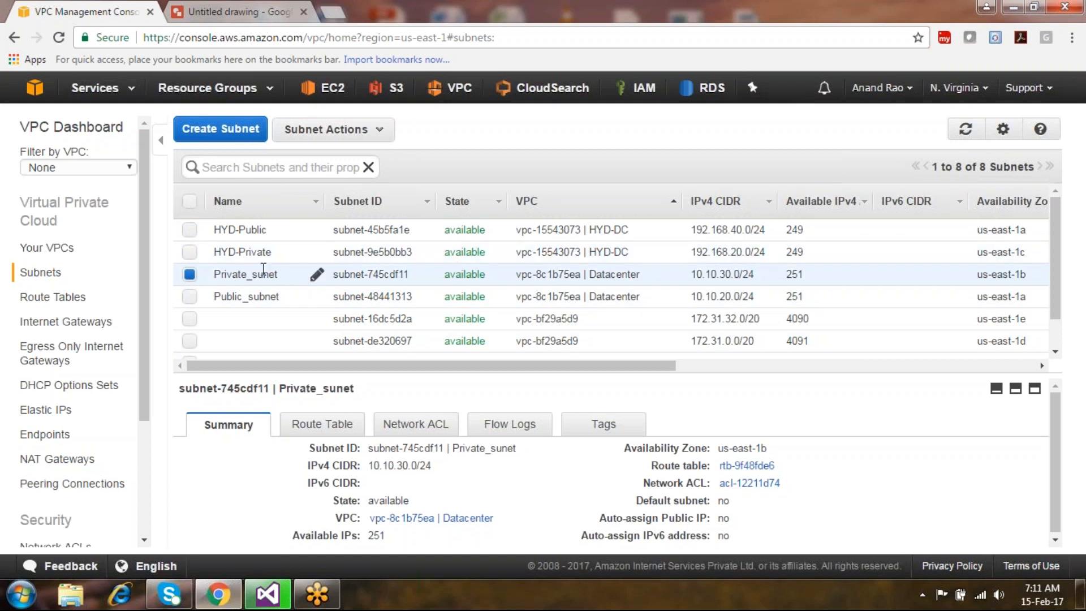
# Rename the Datacenter VPC's private subnet to Private_subnet and select Public_subnet in the list.
pyautogui.click(317, 275)
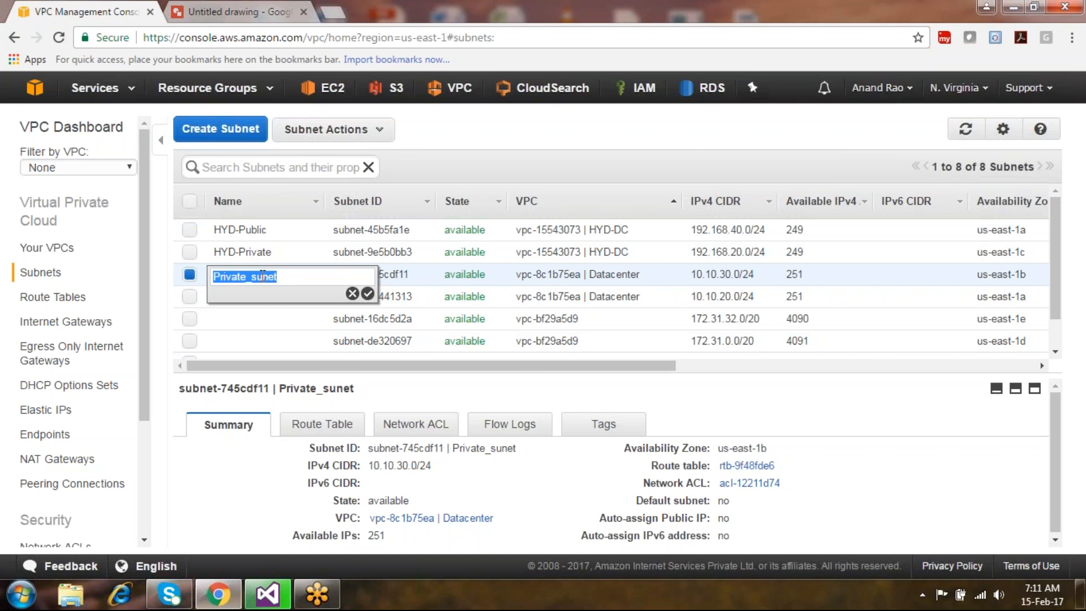
pyautogui.press('Right')
pyautogui.press('Left')
pyautogui.press('Left')
pyautogui.press('Left')
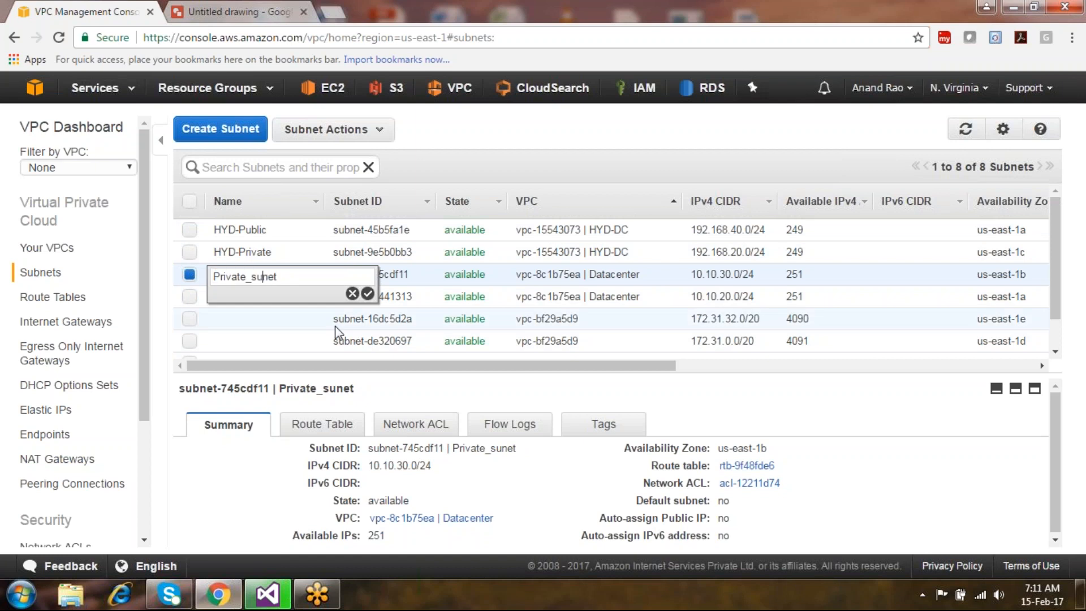
pyautogui.write('b')
pyautogui.press('Return')
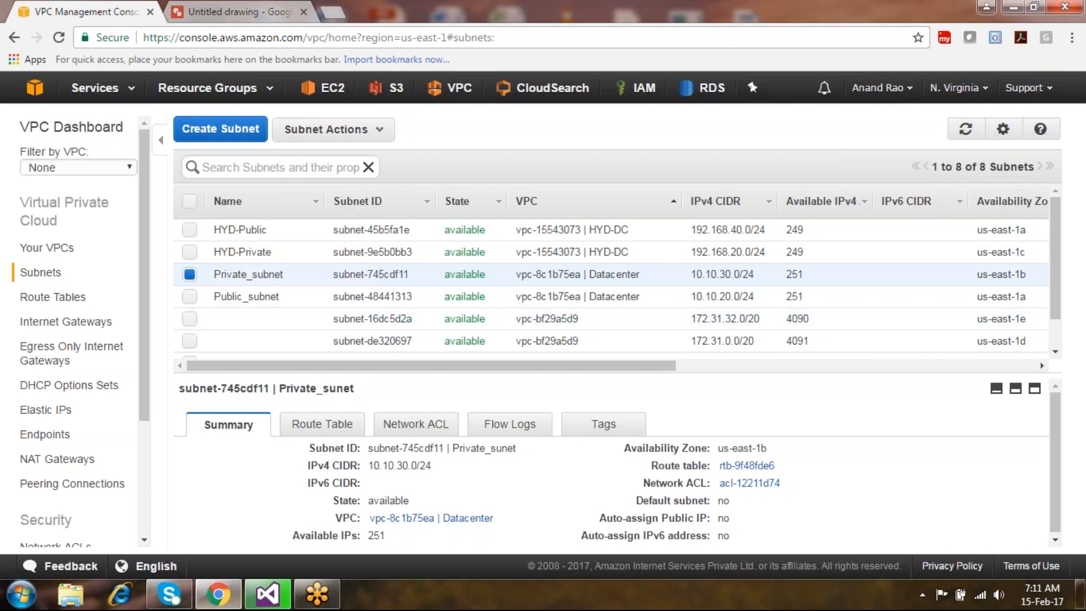
pyautogui.click(440, 300)
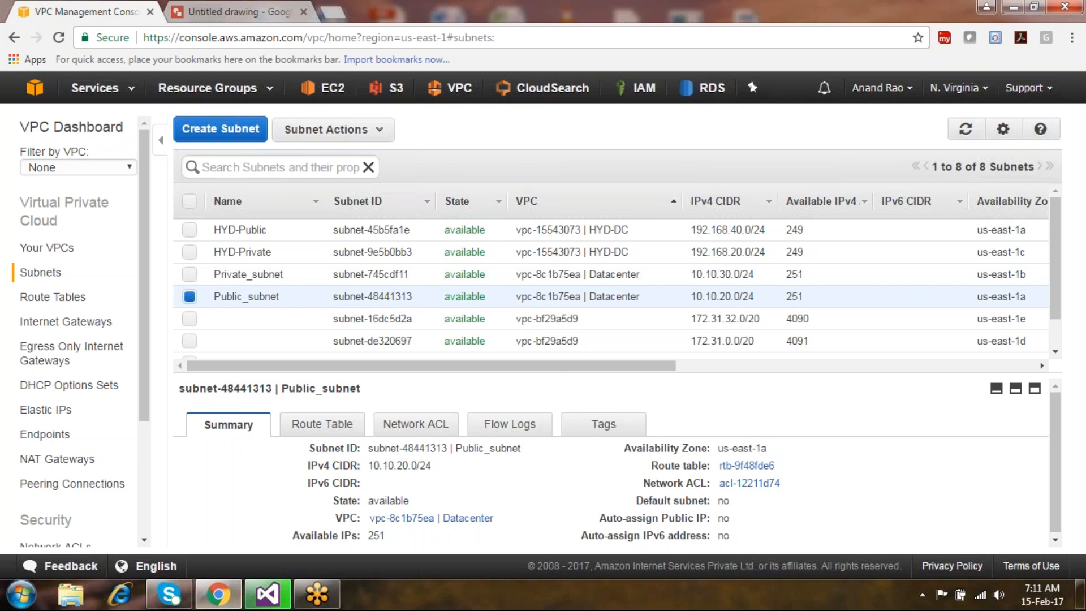
# Enable auto-assignment of public IPv4 addresses for Public_subnet and save the setting.
pyautogui.click(249, 275)
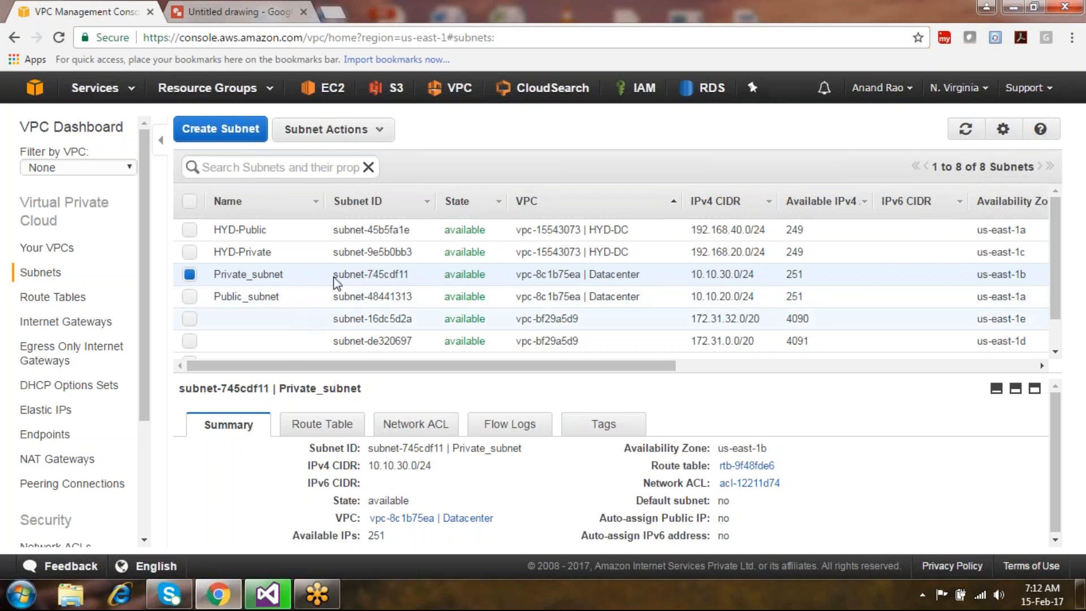
pyautogui.click(423, 298)
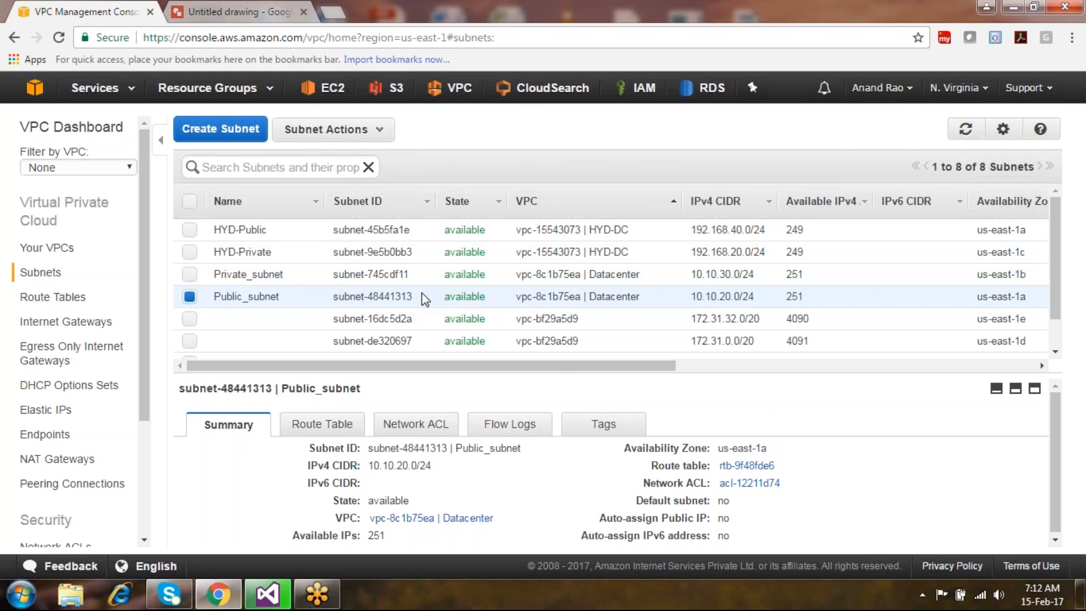
pyautogui.rightClick(422, 293)
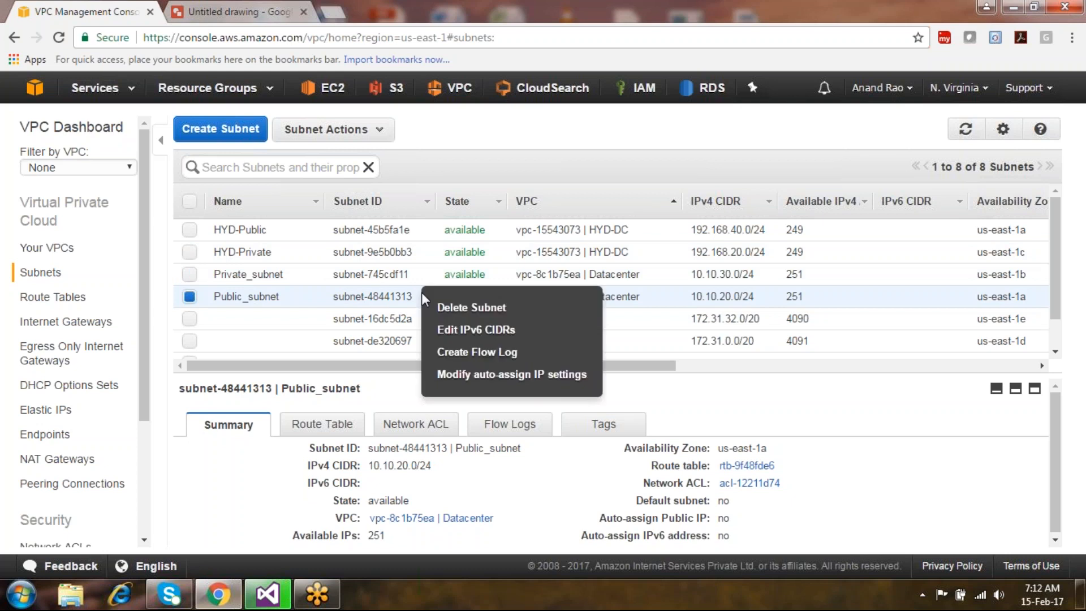
pyautogui.click(467, 376)
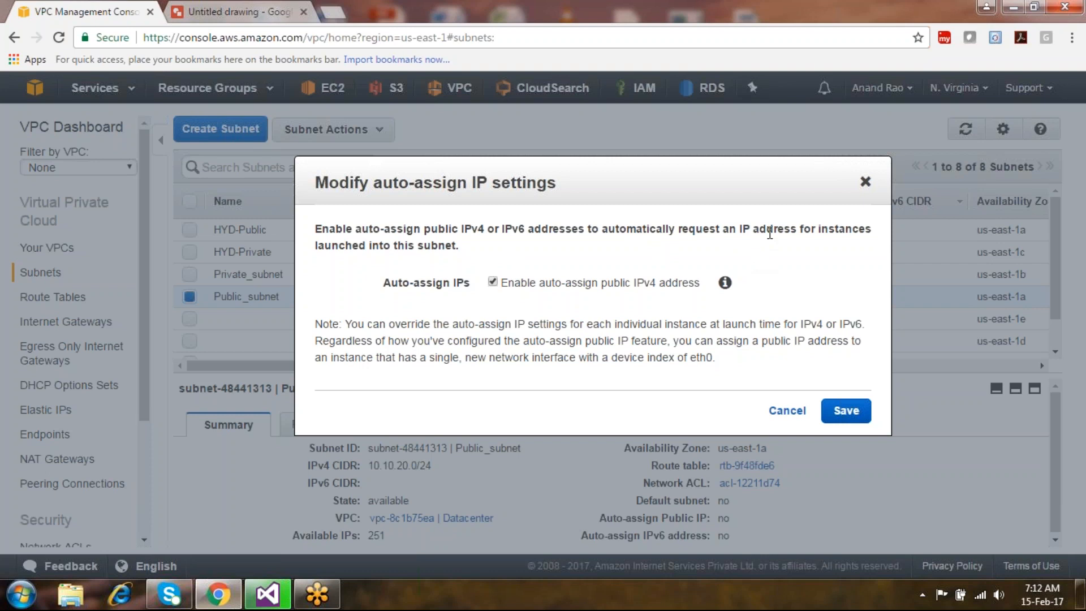
pyautogui.doubleClick(445, 226)
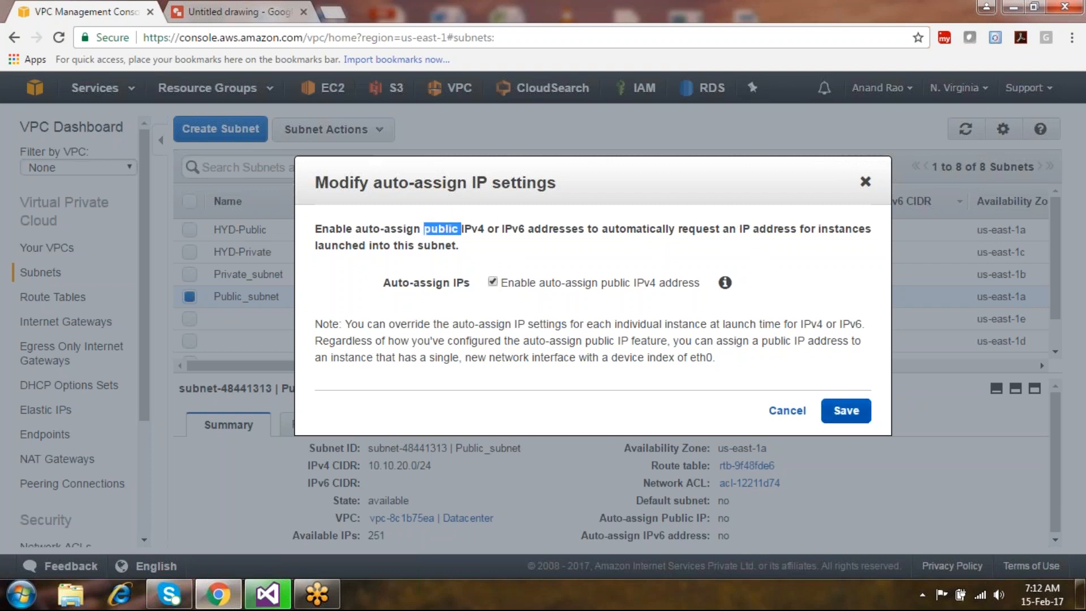
pyautogui.click(851, 411)
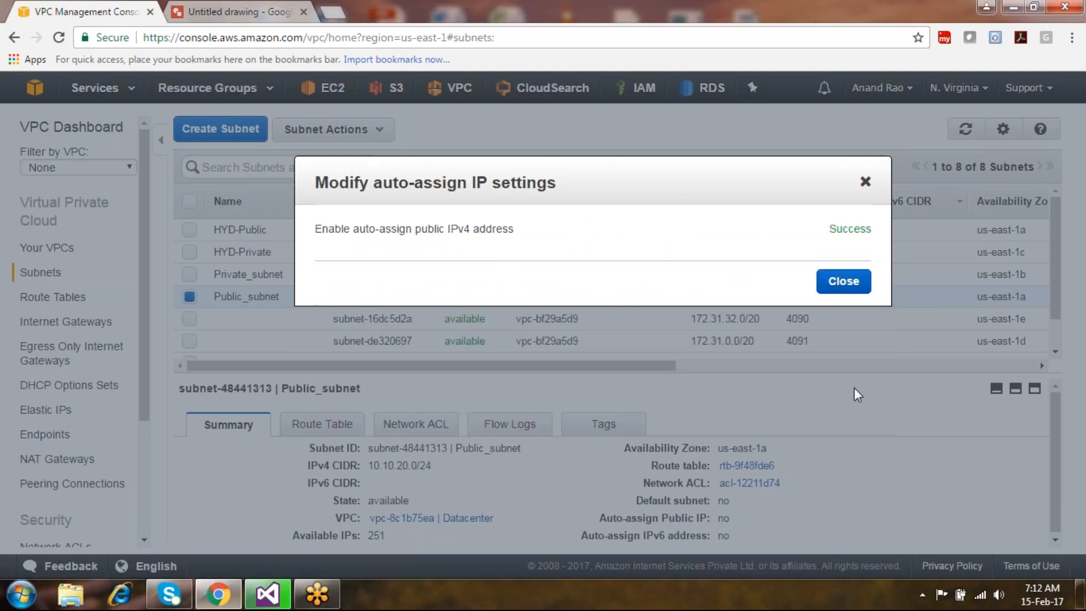
pyautogui.click(842, 281)
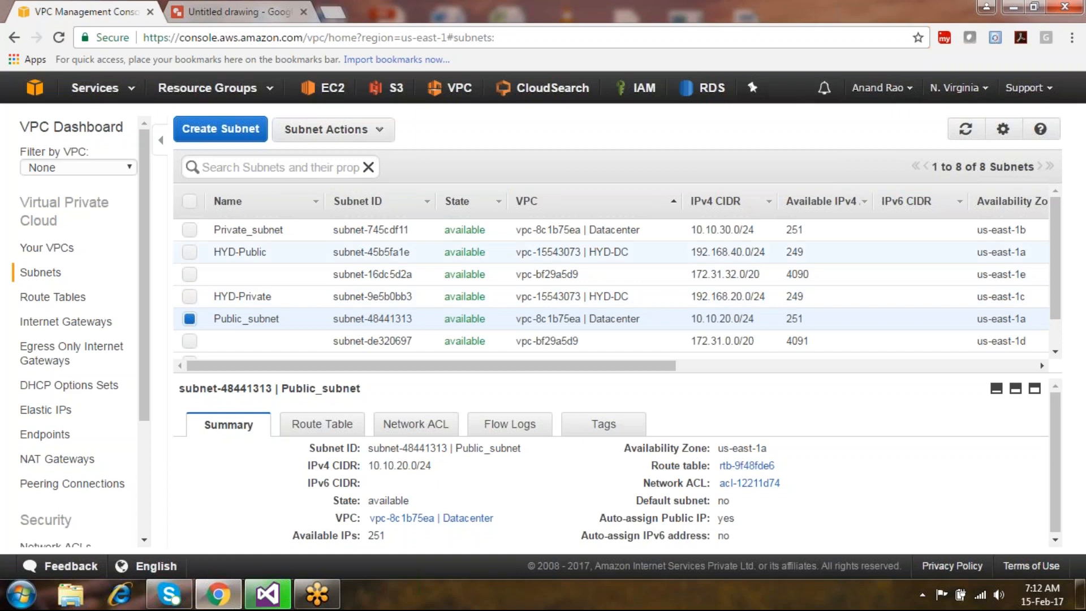
# Check the auto-assign IP settings of Private_subnet without changing them, and look through the subnet list.
pyautogui.click(562, 231)
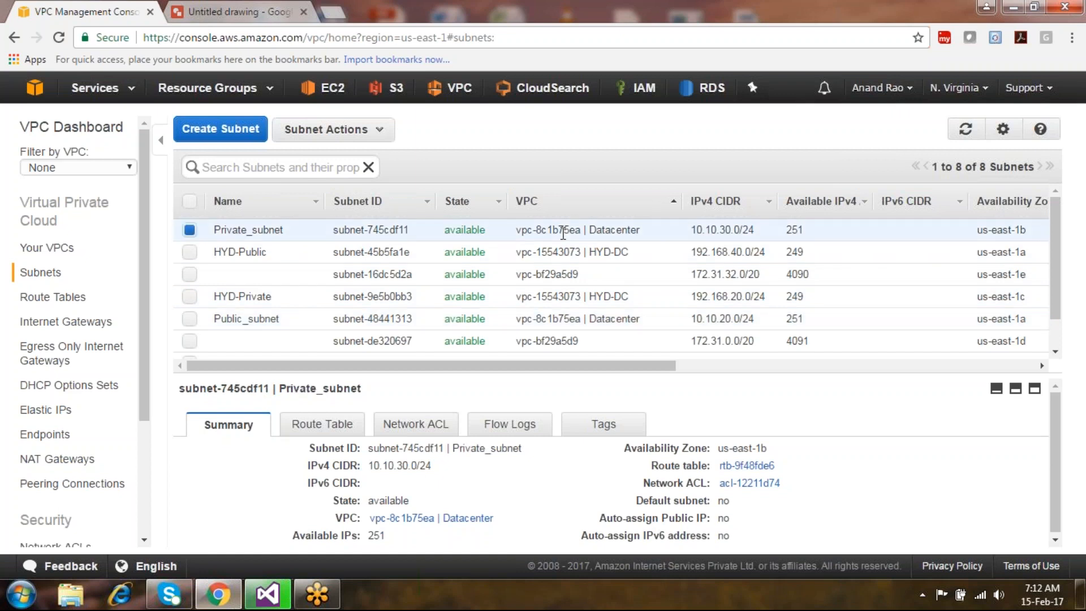
pyautogui.rightClick(563, 232)
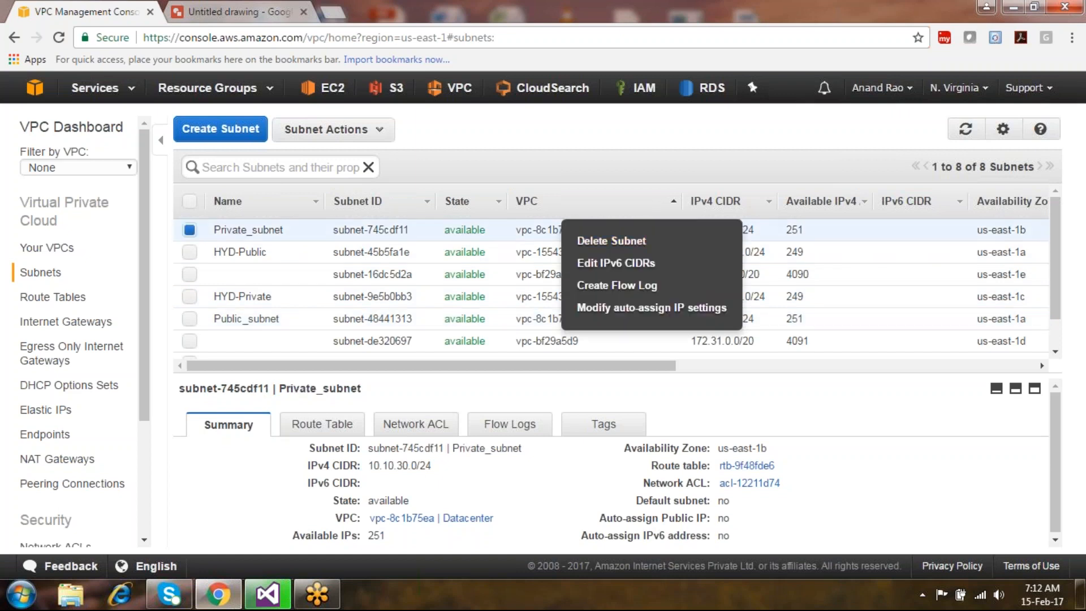
pyautogui.click(594, 321)
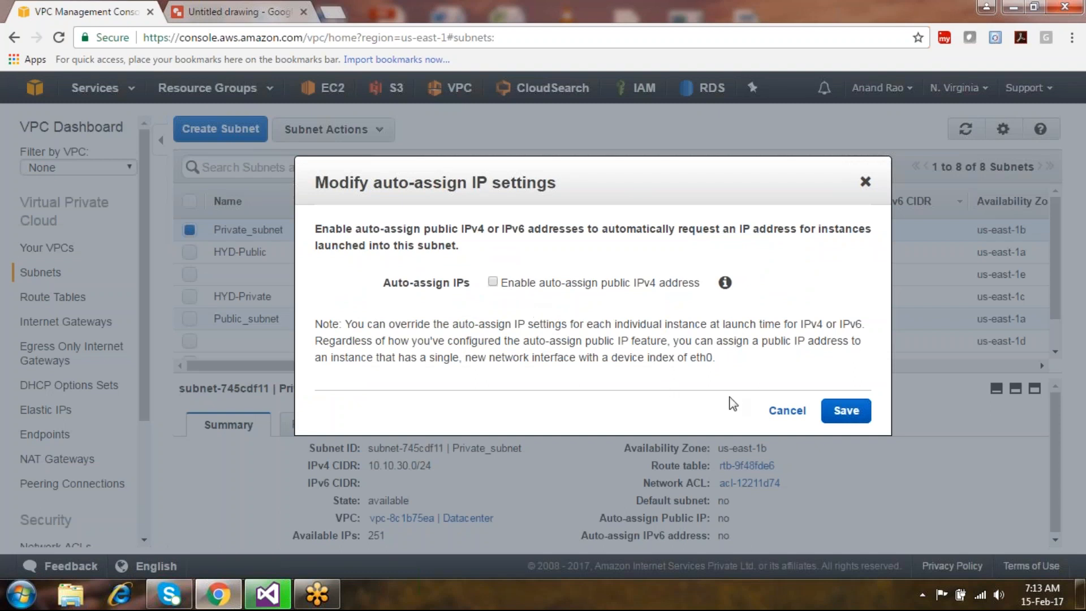
pyautogui.click(786, 411)
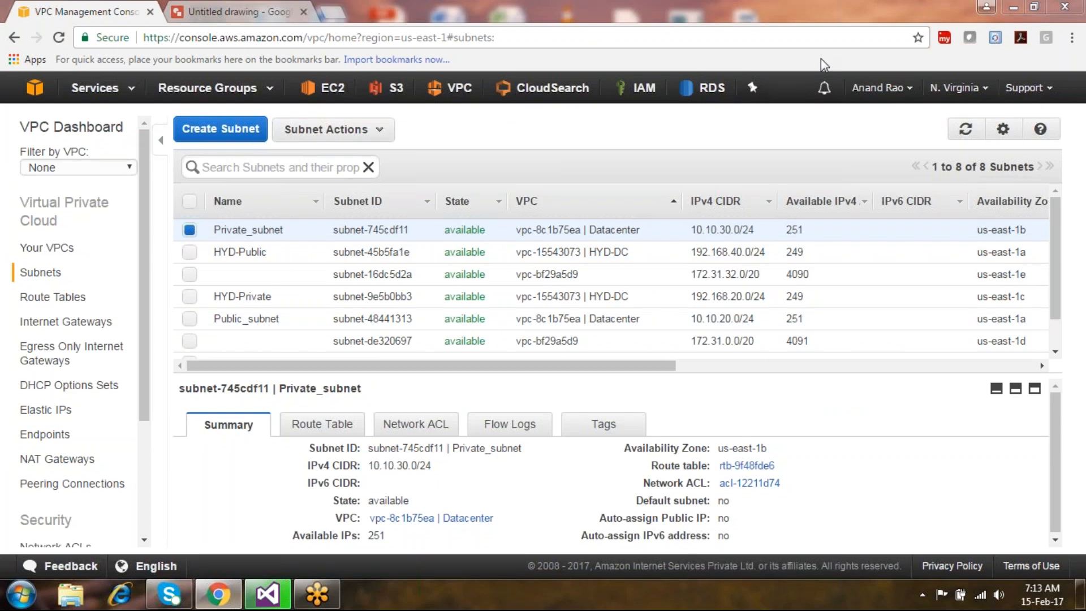
pyautogui.scroll(-2, 1055, 334)
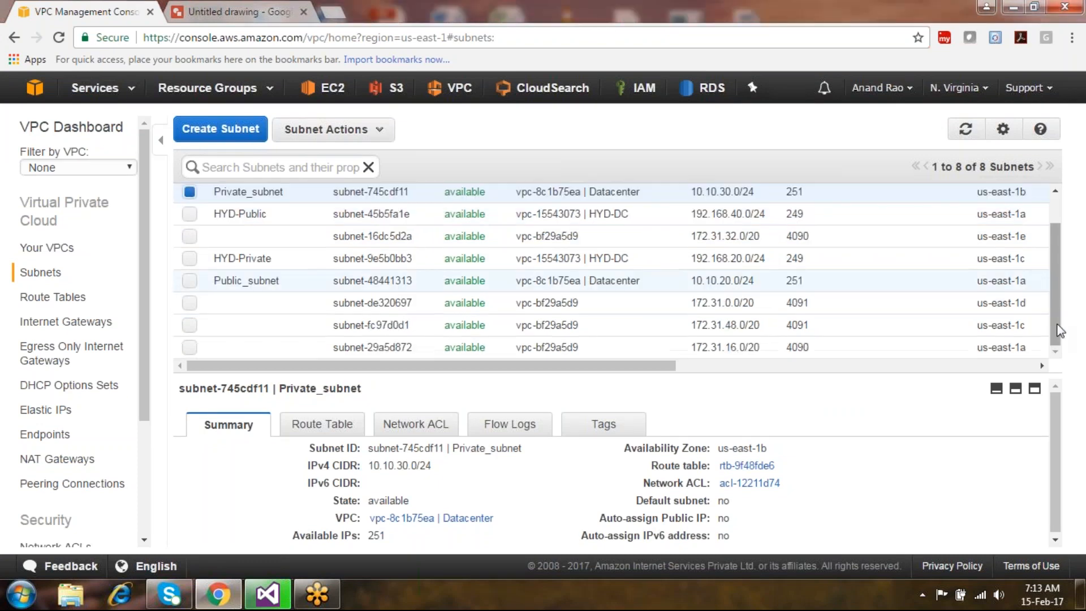
pyautogui.moveTo(1056, 308); pyautogui.dragTo(1050, 243)
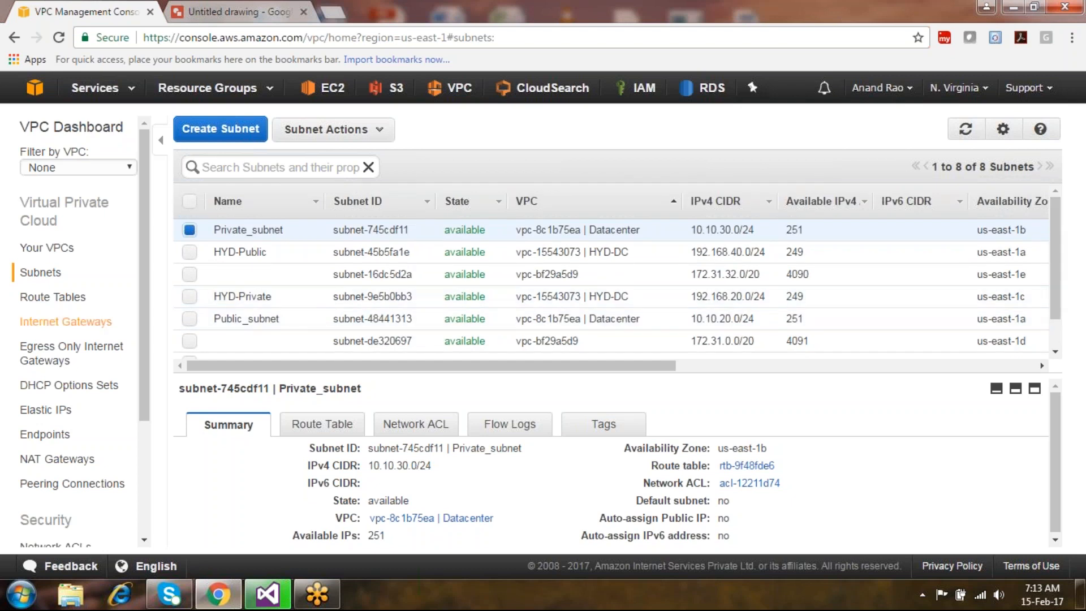
# Create an internet gateway with the name tag IGW_Datacenter.
pyautogui.click(52, 326)
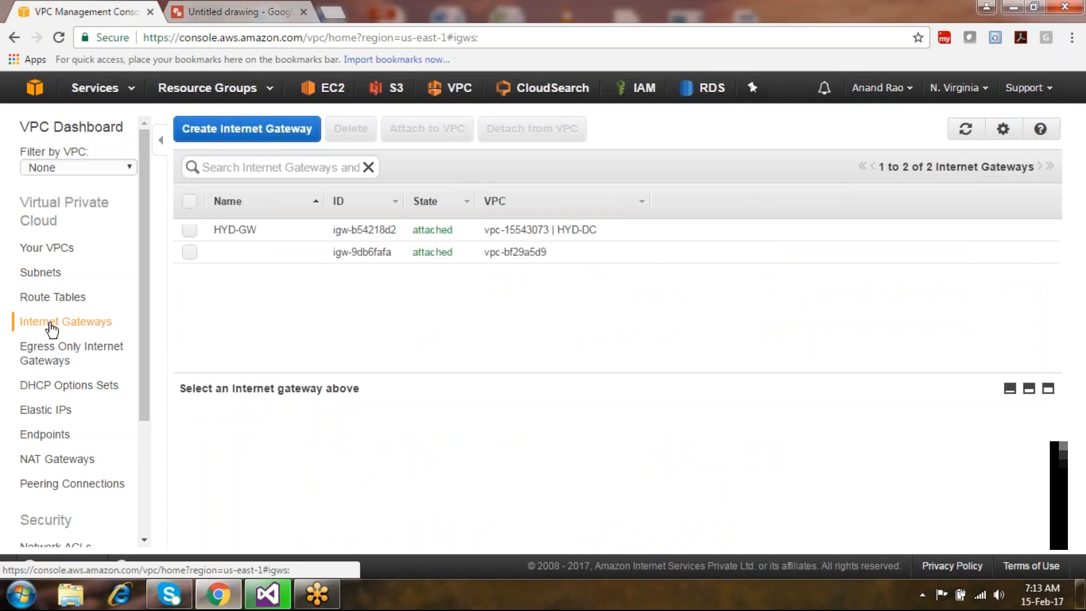
pyautogui.click(245, 128)
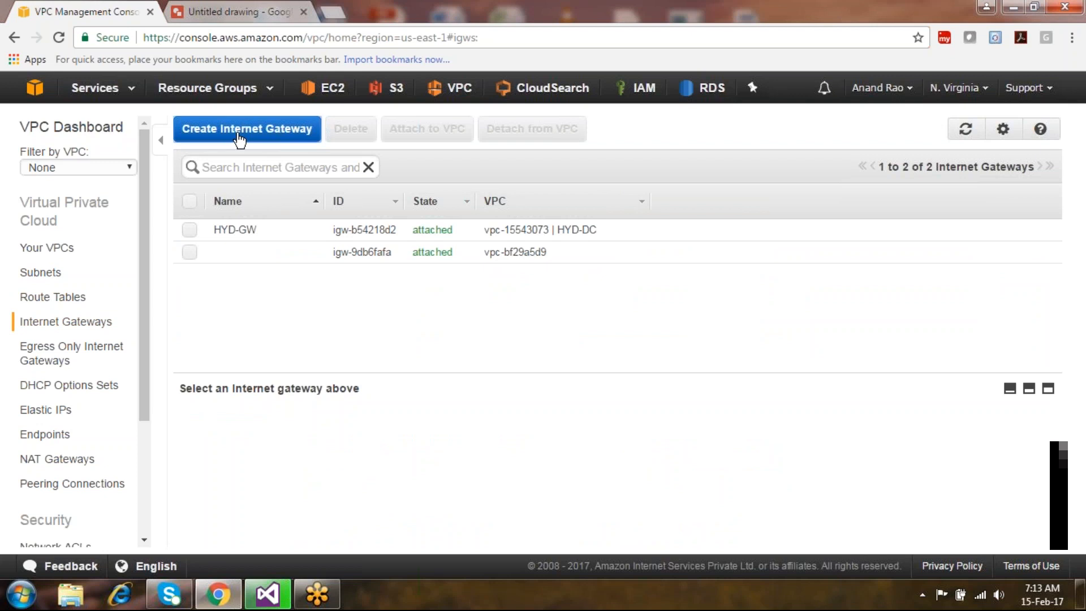
pyautogui.click(479, 266)
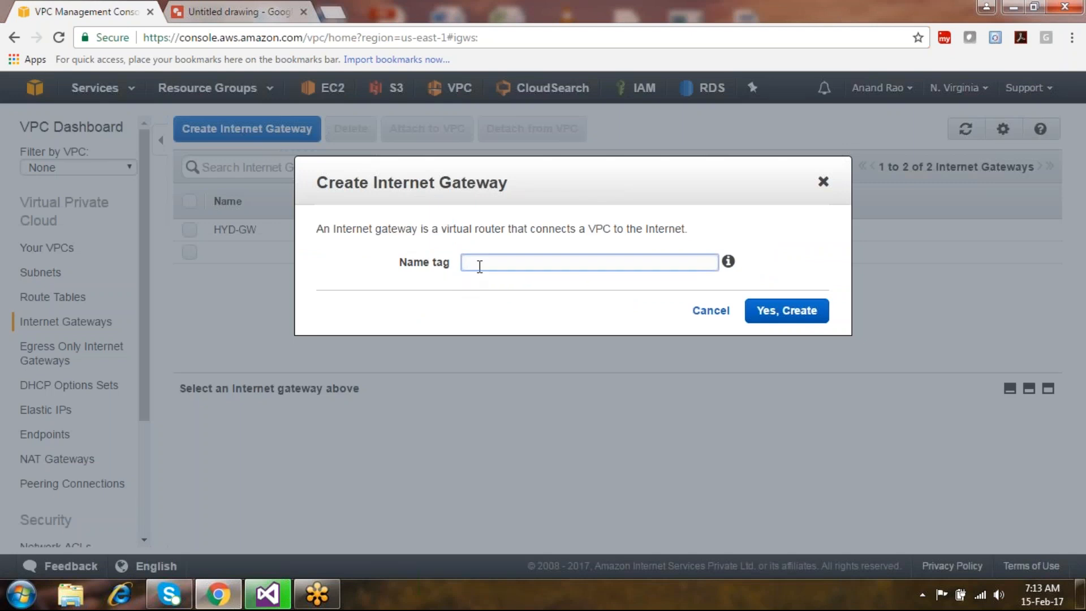
pyautogui.write('IGW_Datacenter')
pyautogui.click(791, 320)
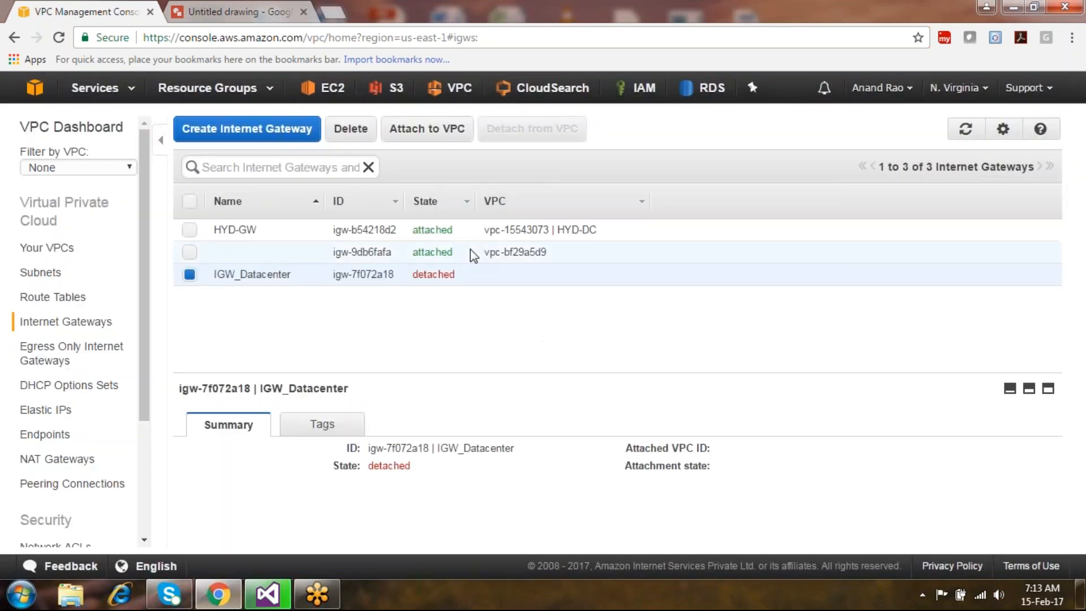
# Attach the IGW_Datacenter internet gateway to the Datacenter VPC.
pyautogui.rightClick(456, 275)
pyautogui.click(487, 307)
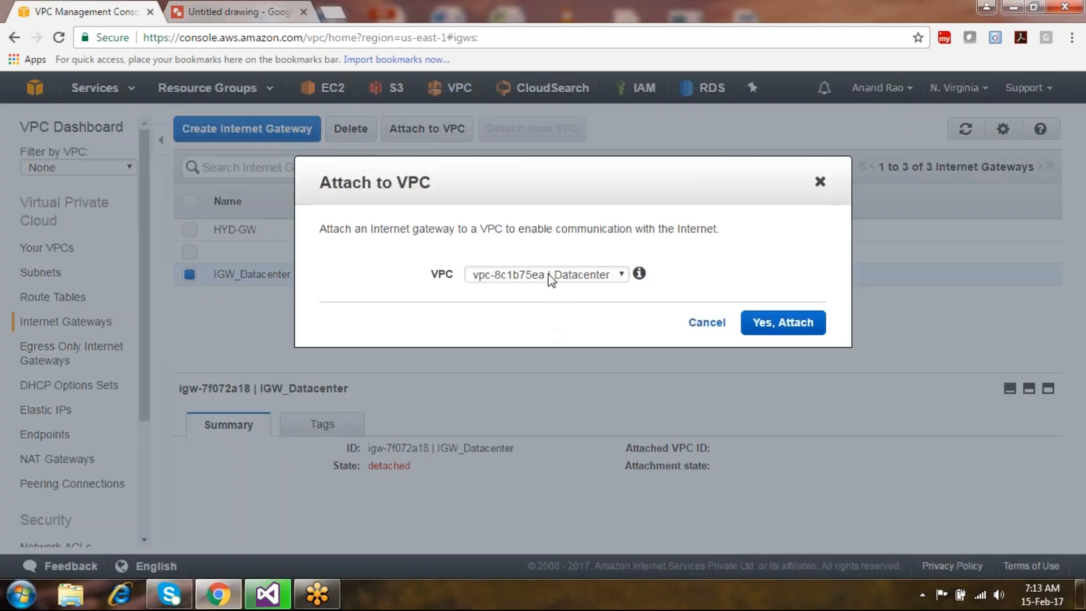
pyautogui.click(548, 273)
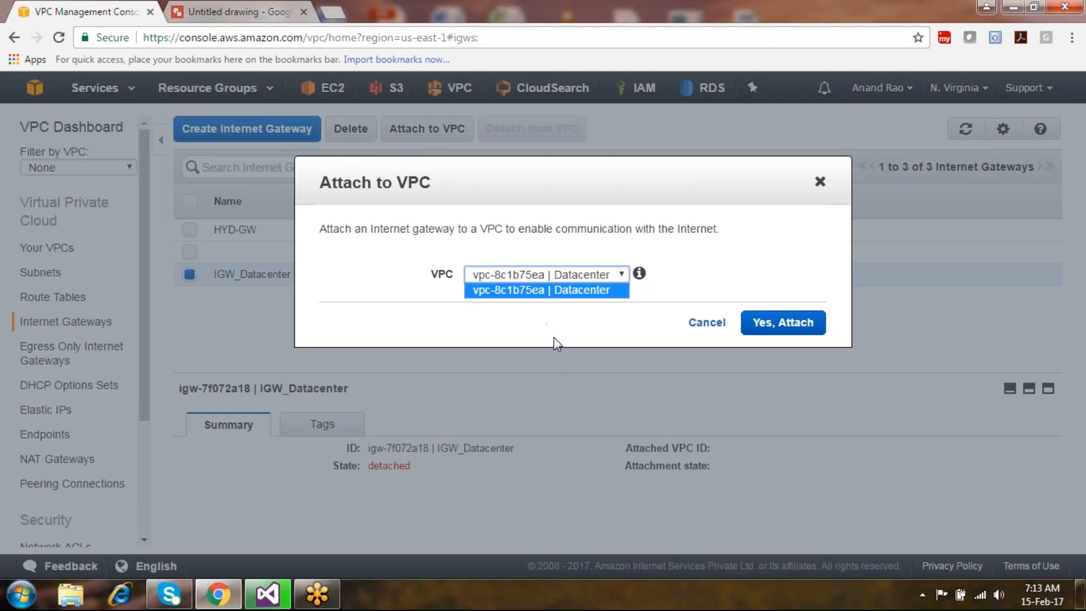
pyautogui.click(555, 290)
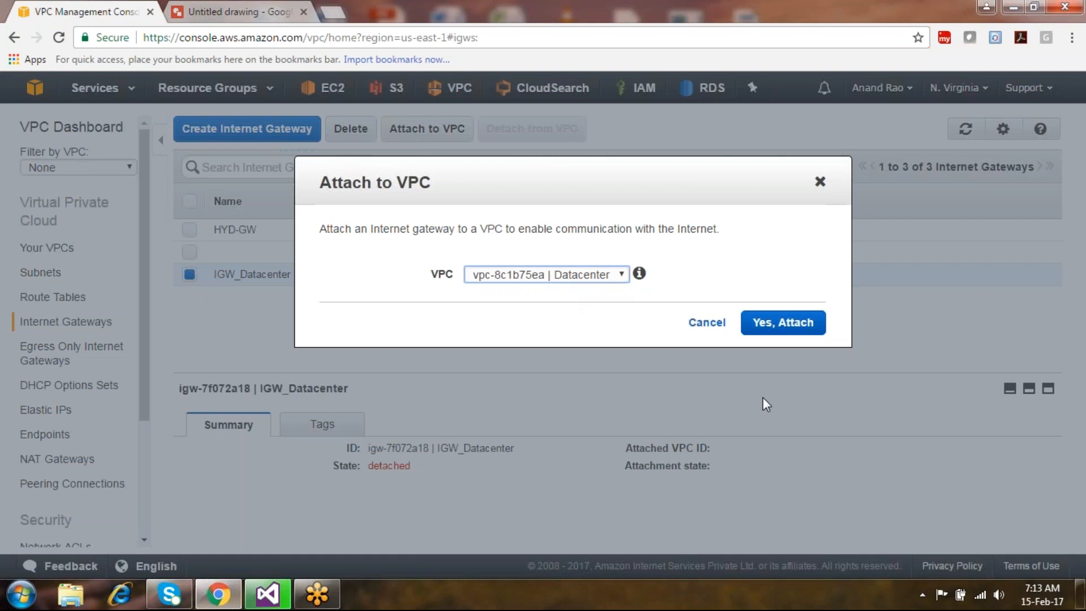
pyautogui.click(776, 322)
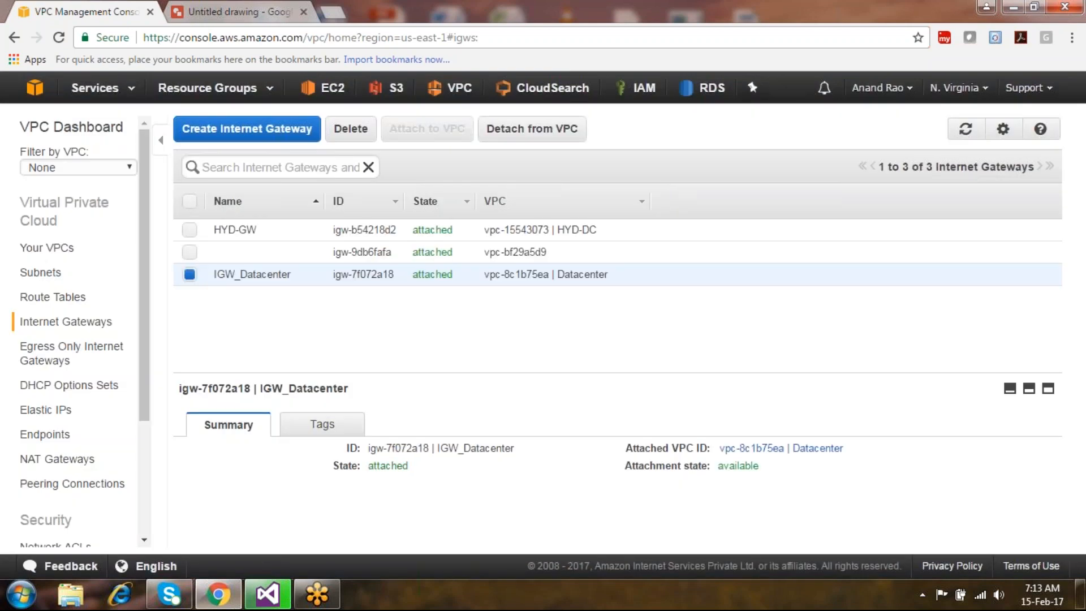
# Show the routes of the Datacenter VPC's route table in an enlarged details pane and examine the local route.
pyautogui.click(53, 297)
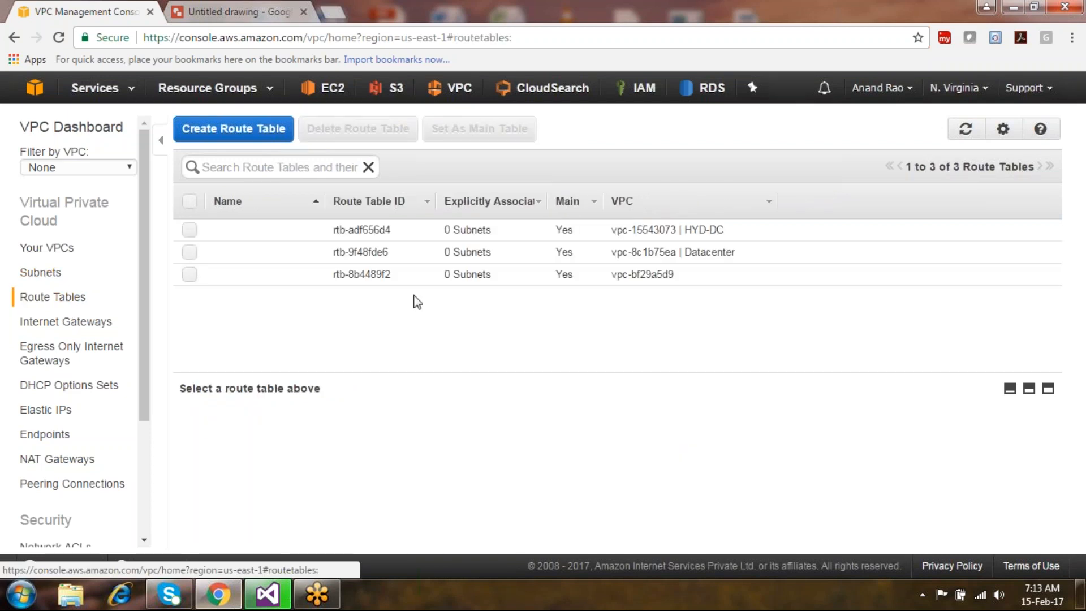
pyautogui.click(716, 255)
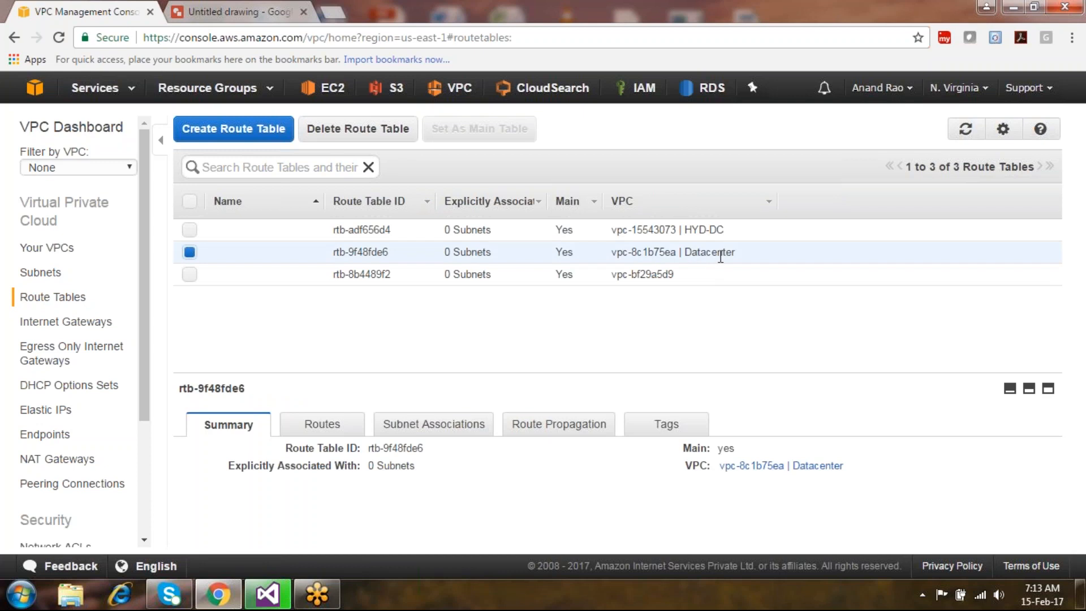
pyautogui.moveTo(716, 254); pyautogui.dragTo(628, 249)
pyautogui.click(344, 427)
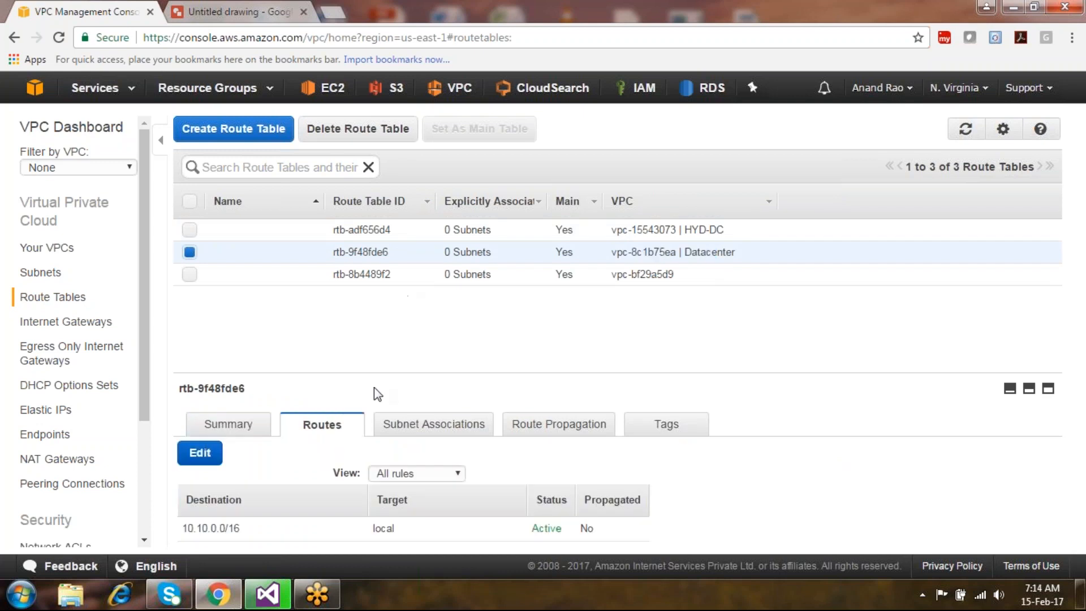
pyautogui.moveTo(387, 374); pyautogui.dragTo(402, 298)
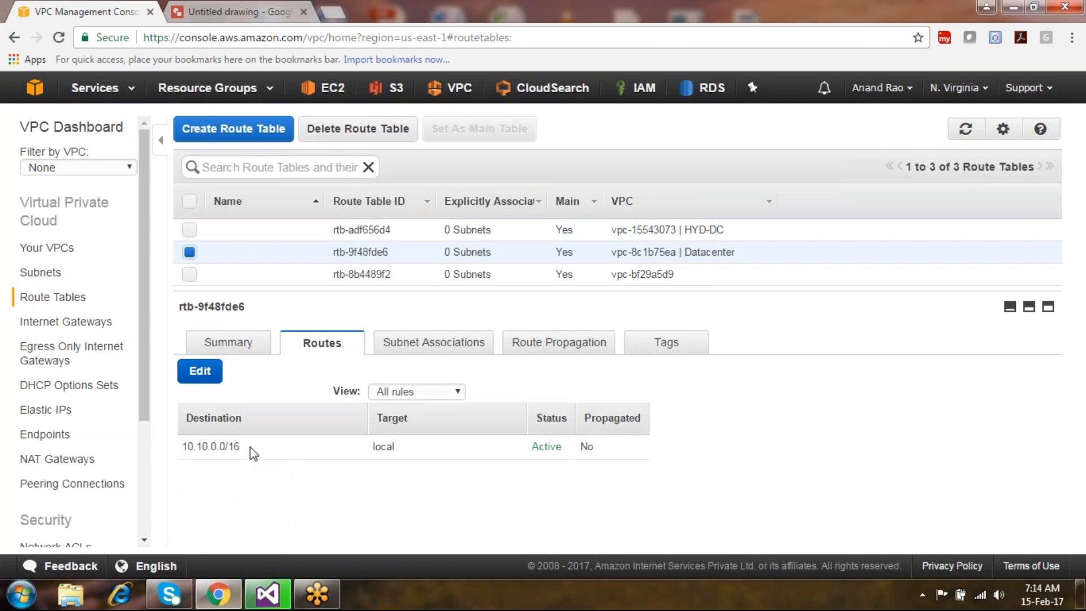
pyautogui.moveTo(182, 446); pyautogui.dragTo(418, 444)
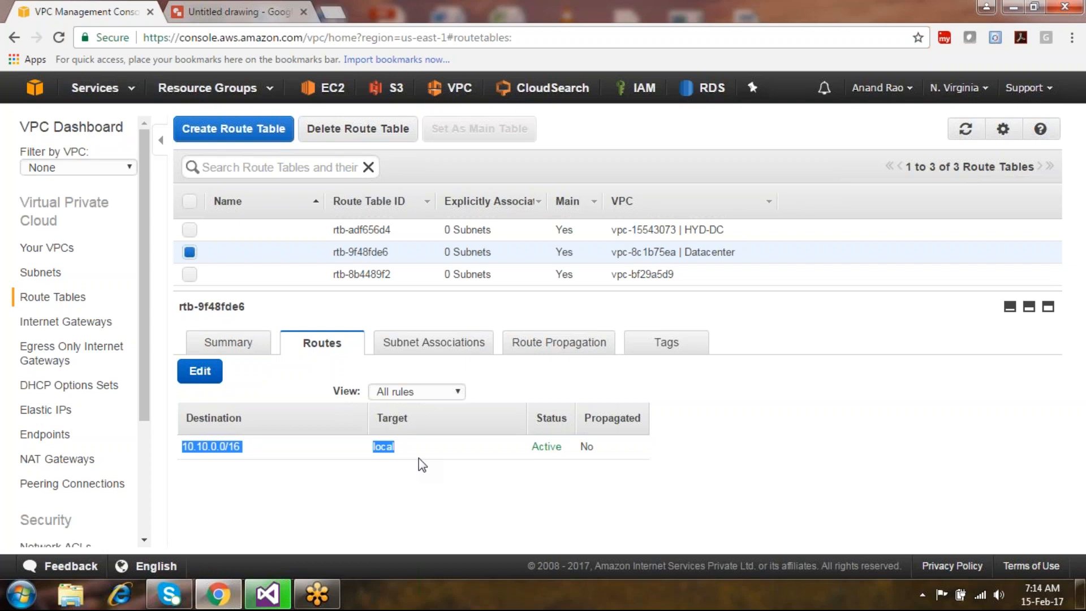
# Add a route to the Datacenter VPC's route table with destination 54.87.109.30/32 and target igw-7f072a18.
pyautogui.click(202, 373)
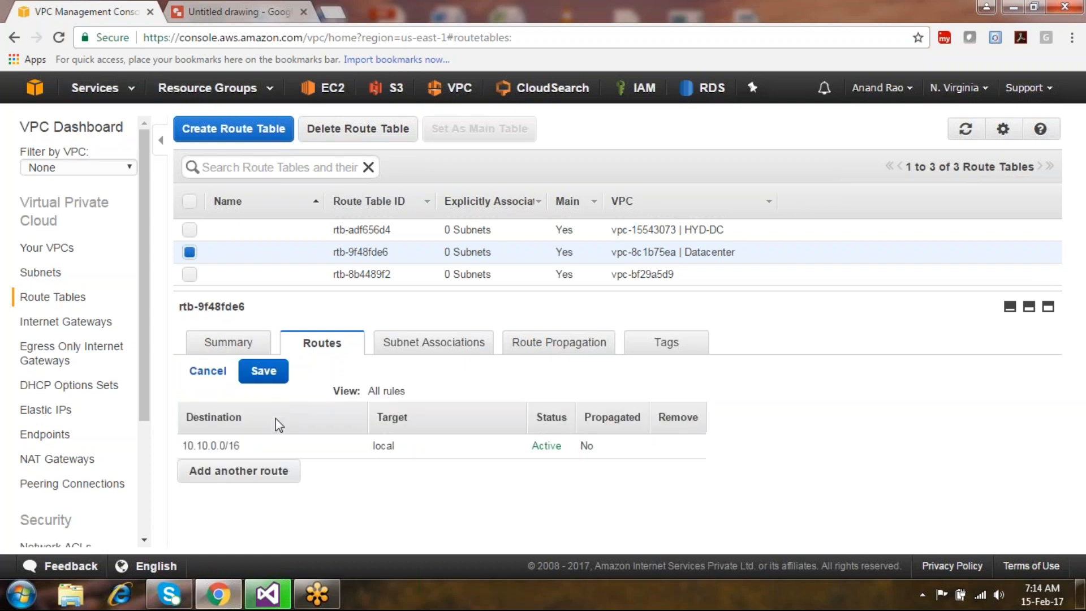
pyautogui.click(242, 477)
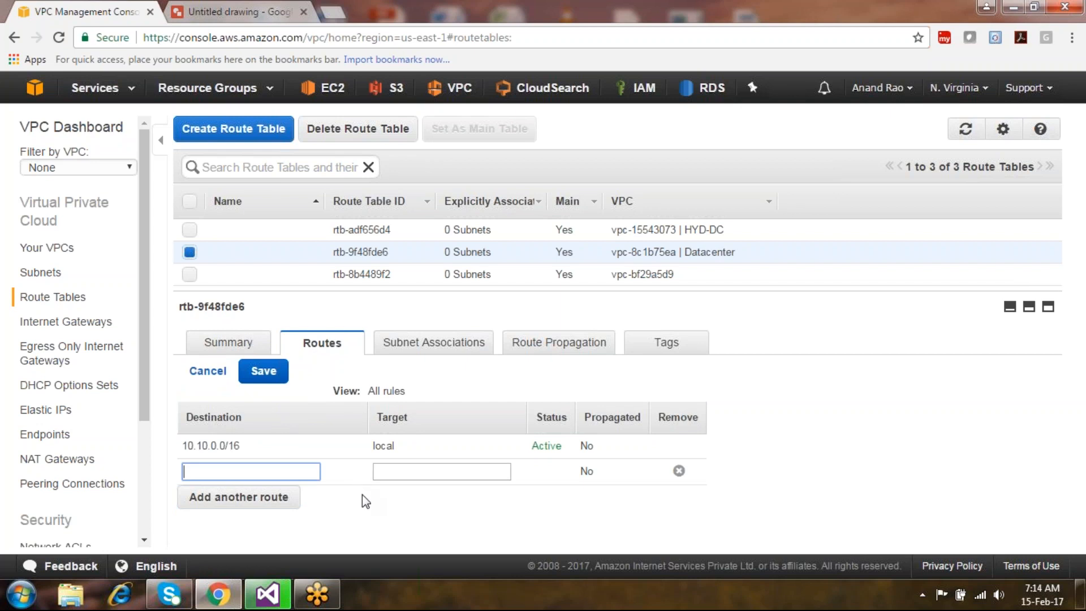
pyautogui.write('54.87.109.30')
pyautogui.click(413, 471)
pyautogui.click(409, 502)
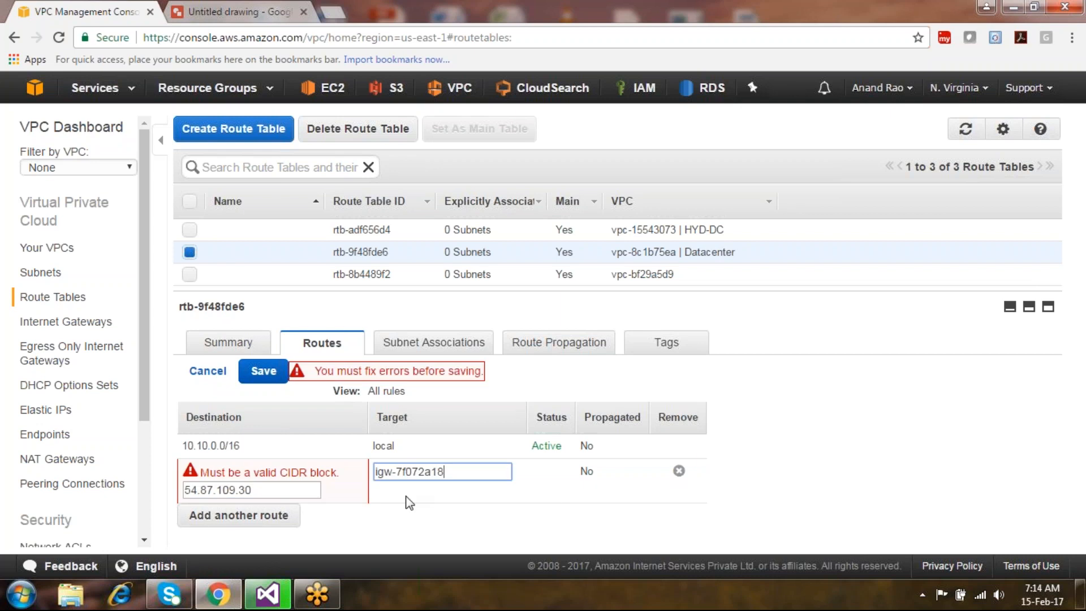
pyautogui.click(297, 492)
pyautogui.write('/32')
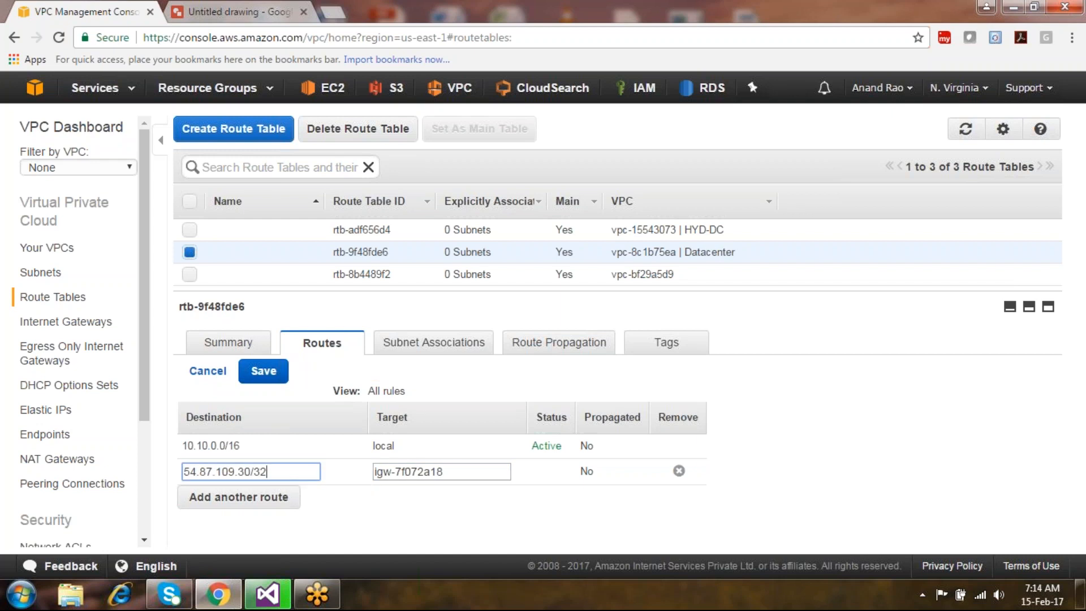
# Replace the new route's destination with 0.0.0.0/0 and save the route table.
pyautogui.click(431, 475)
pyautogui.click(306, 471)
pyautogui.moveTo(306, 471); pyautogui.dragTo(153, 504)
pyautogui.moveTo(444, 471); pyautogui.dragTo(329, 450)
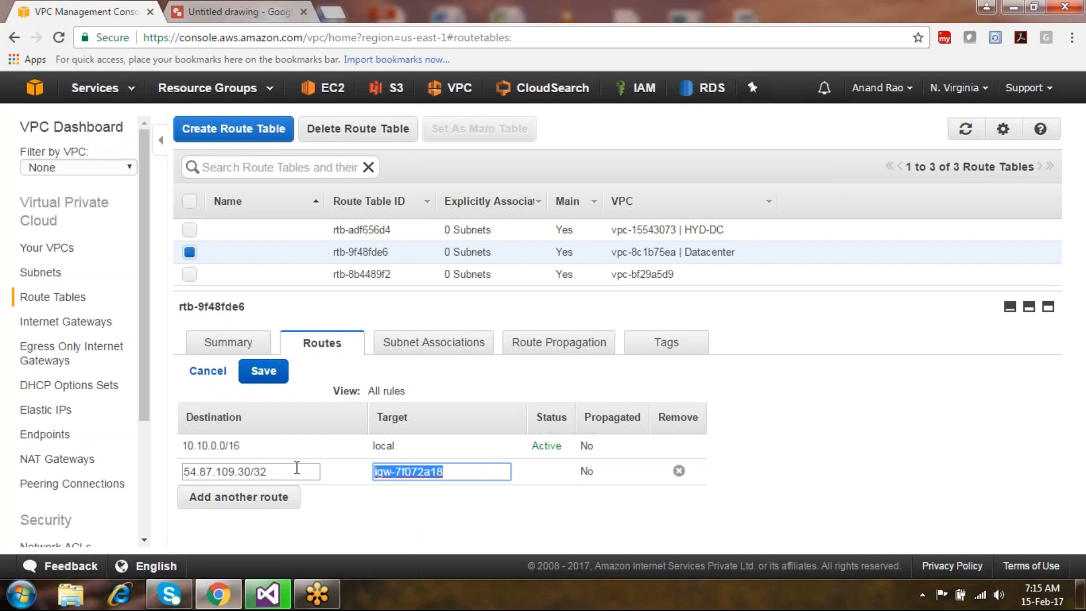
pyautogui.moveTo(296, 470); pyautogui.dragTo(8, 438)
pyautogui.press('BackSpace')
pyautogui.write('0.0.0.0')
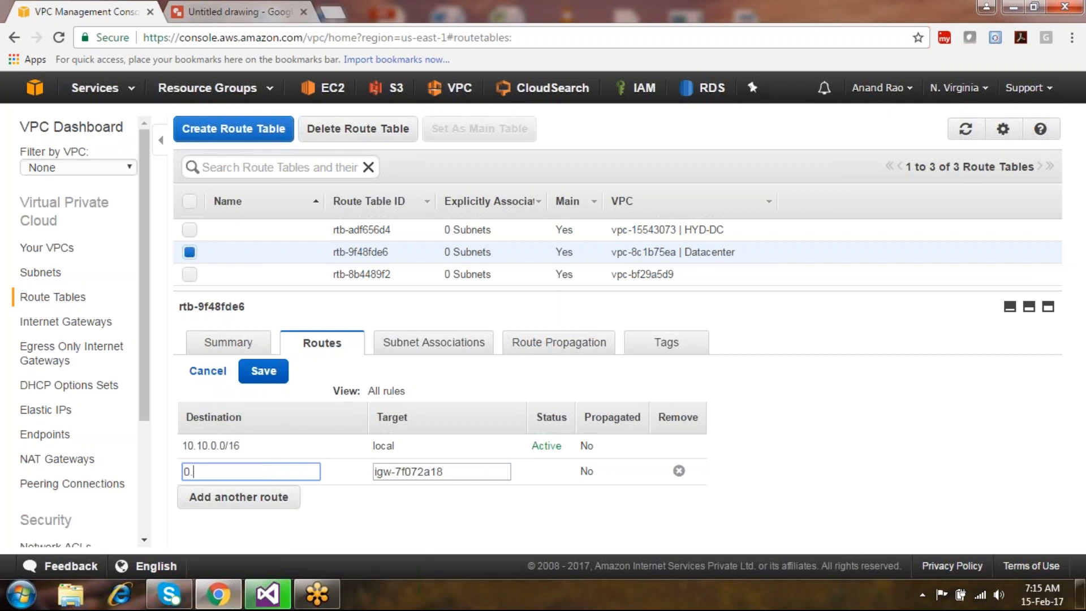
pyautogui.write('/0')
pyautogui.click(282, 371)
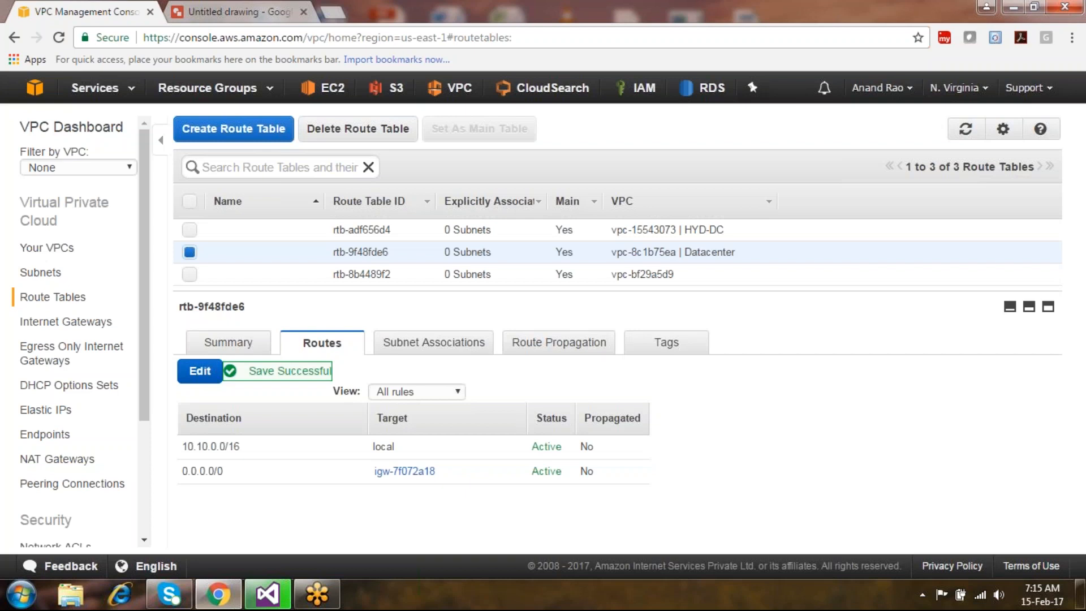
# Review the summary of the Datacenter route table and show the Datacenter VPC's details in the VPC list.
pyautogui.click(228, 342)
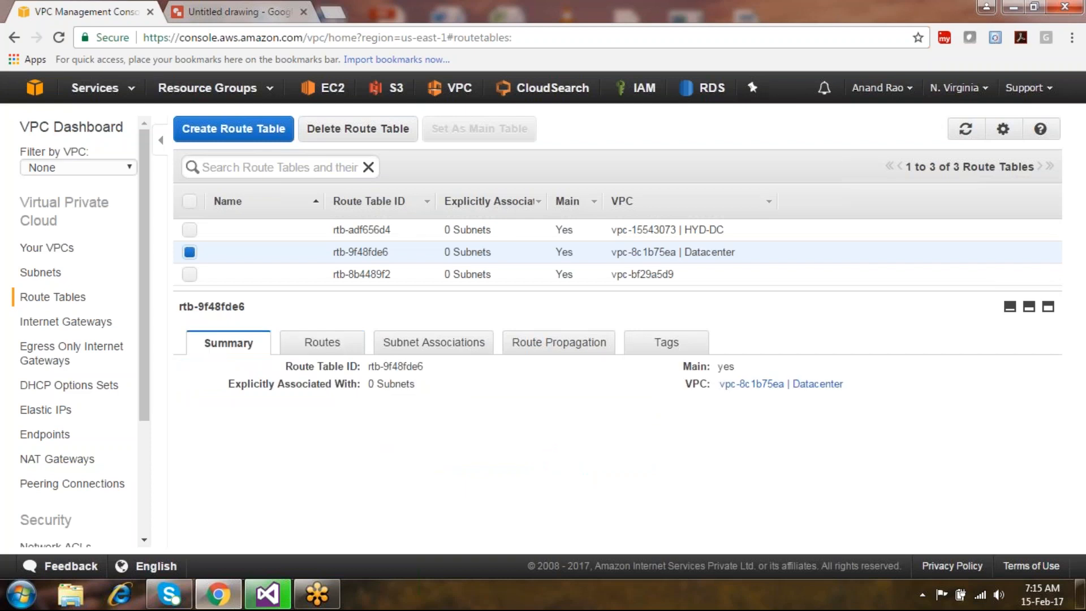
pyautogui.click(79, 250)
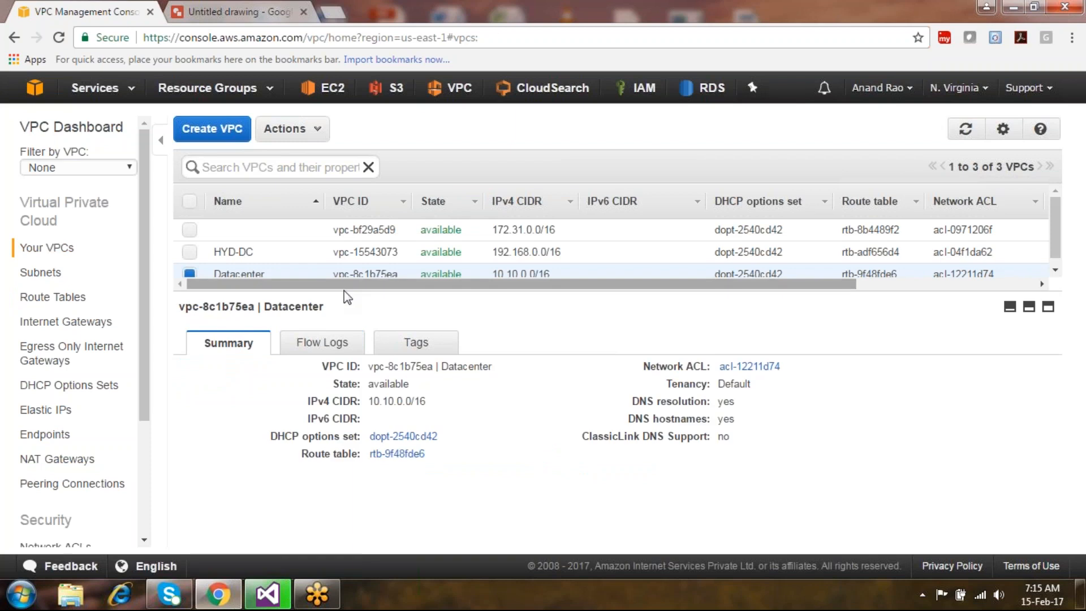
# Enlarge the VPC list above the details pane, then view the EC2 dashboard's resource overview.
pyautogui.moveTo(346, 293); pyautogui.dragTo(347, 382)
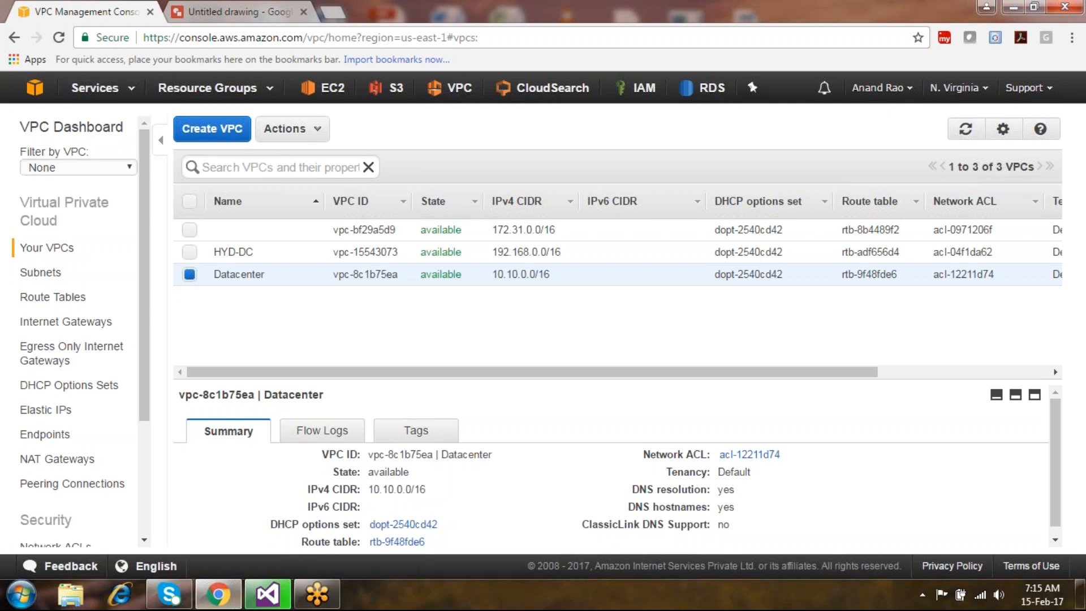
pyautogui.click(335, 91)
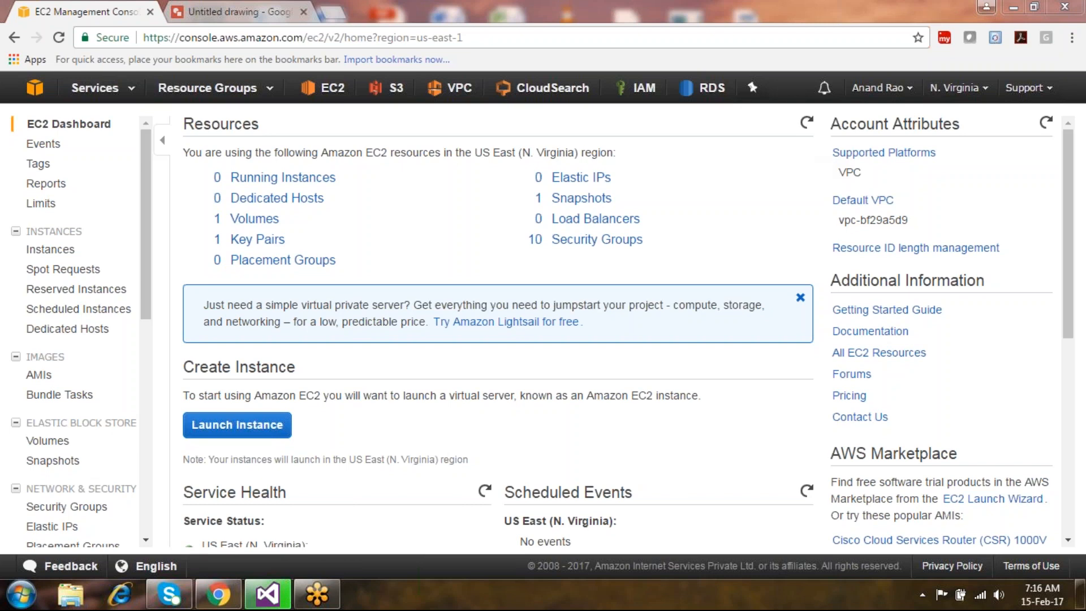
pyautogui.click(277, 604)
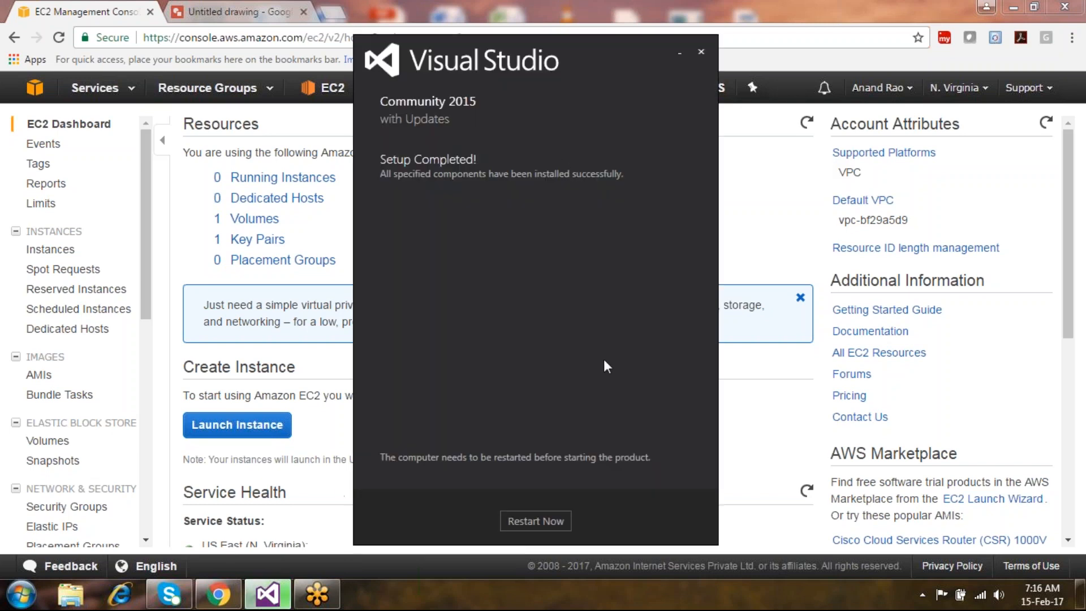
pyautogui.click(323, 370)
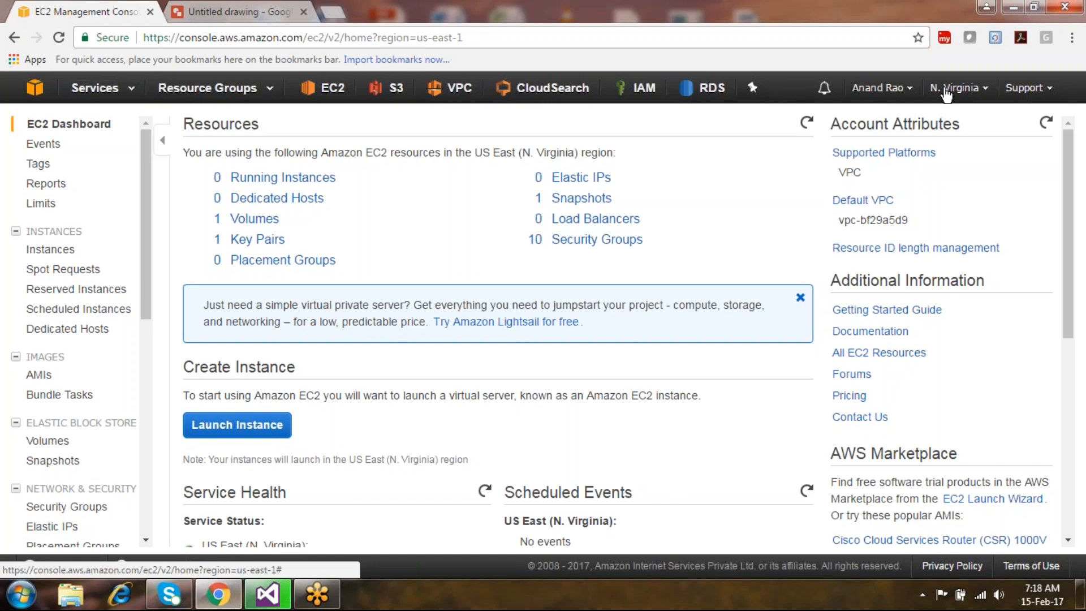
# Return to the list of VPCs and show the Datacenter VPC's details.
pyautogui.click(459, 88)
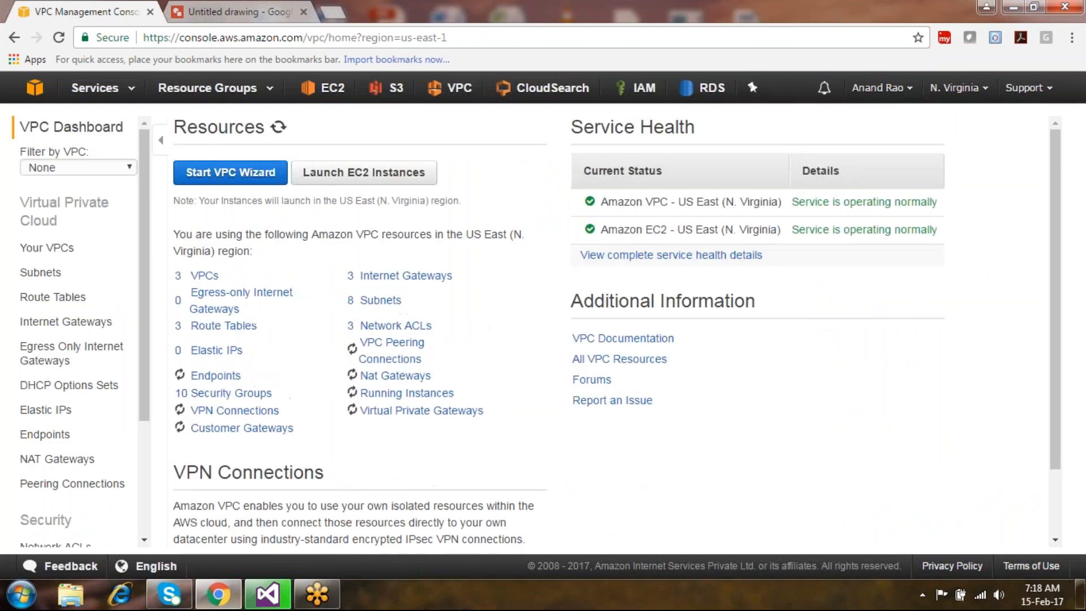
pyautogui.click(204, 277)
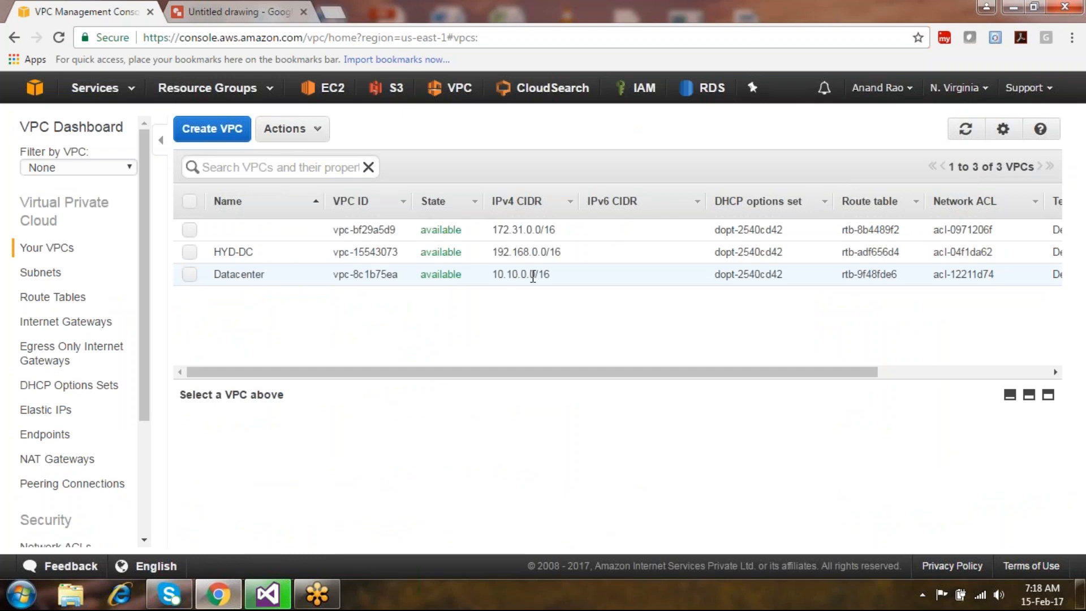
pyautogui.click(530, 277)
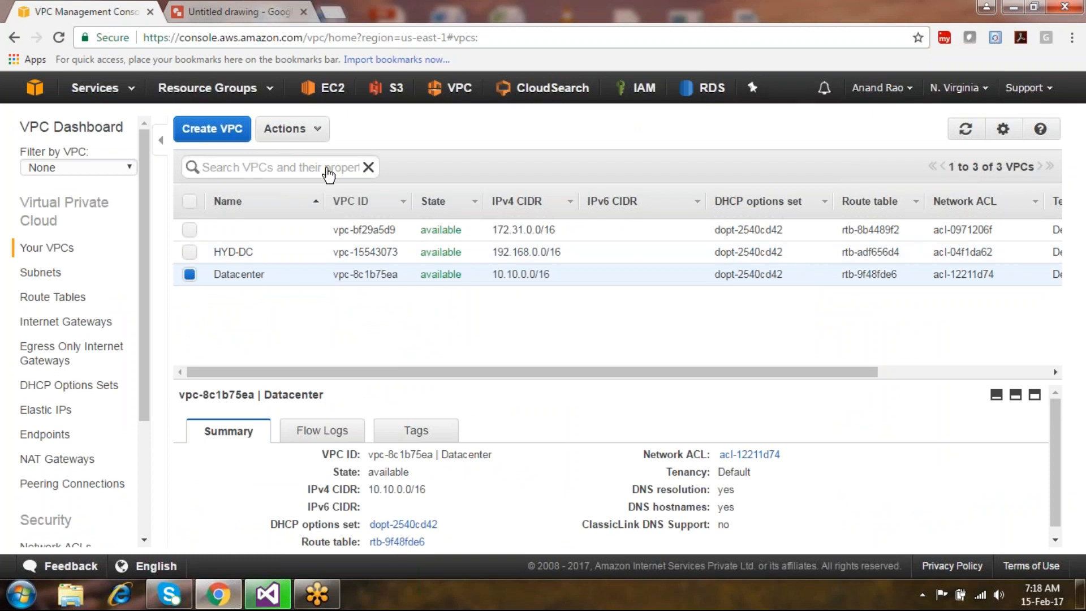
# Create a VPC named vpc2 with IPv4 CIDR block 10.10.0.0/16, no IPv6 block and default tenancy.
pyautogui.click(221, 134)
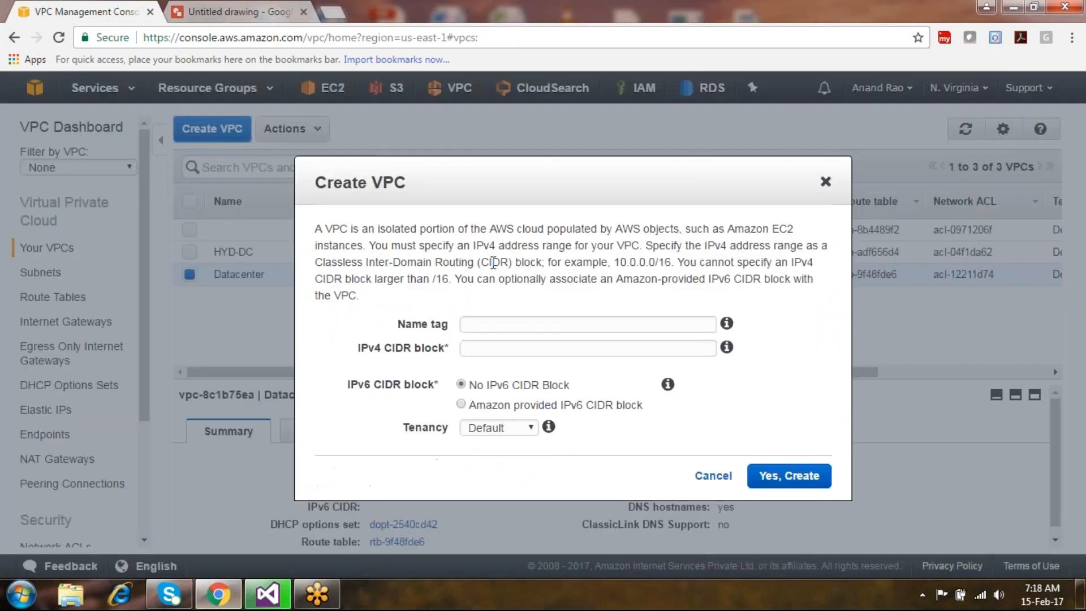
pyautogui.click(496, 326)
pyautogui.write('vpc2')
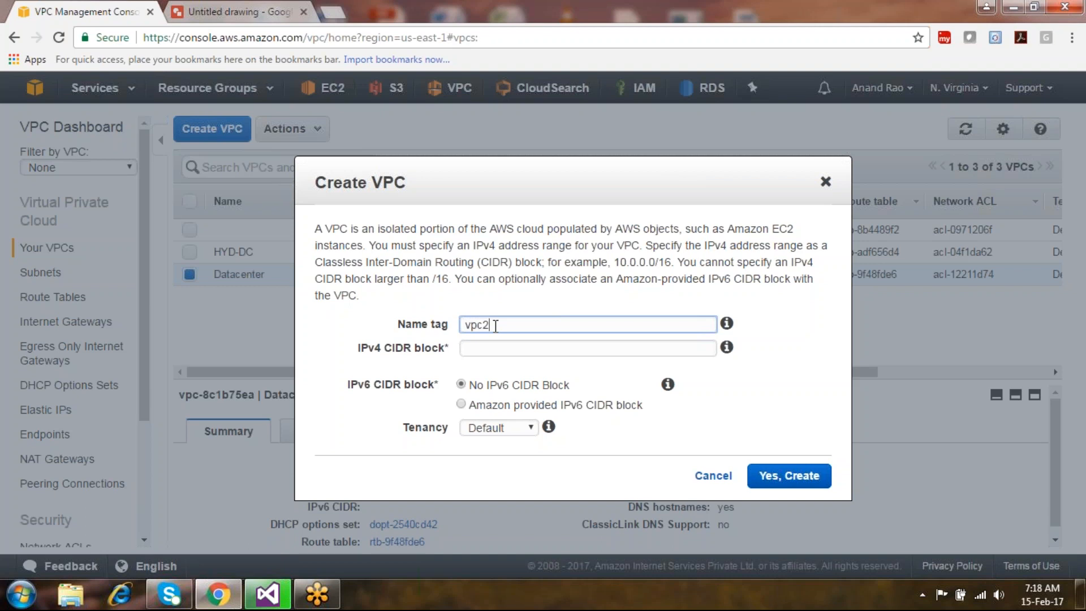
pyautogui.click(487, 348)
pyautogui.write('10.10.0.0/')
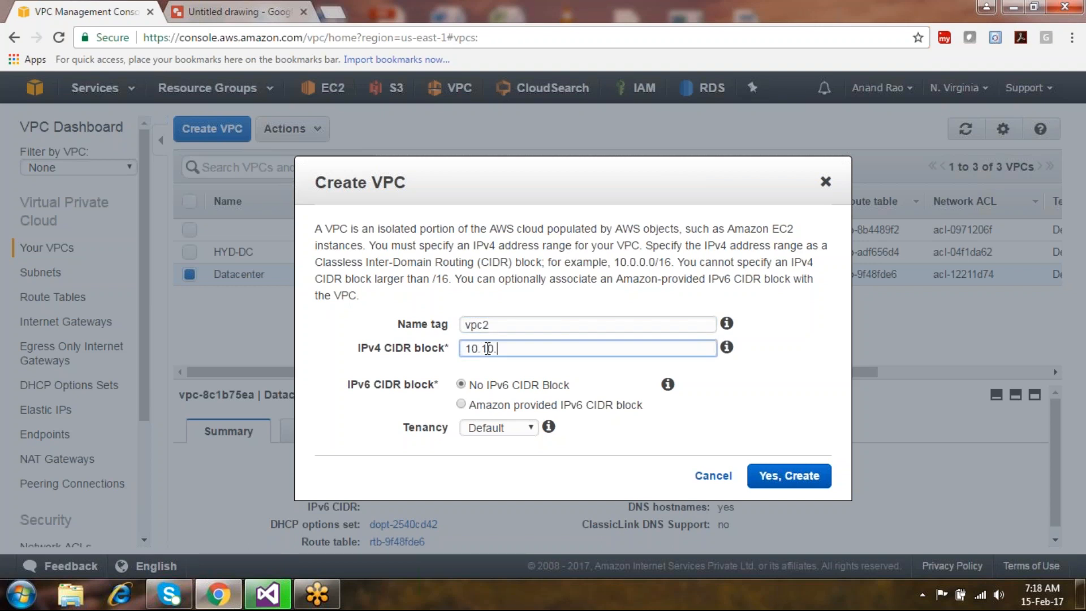
pyautogui.write('16')
pyautogui.click(786, 476)
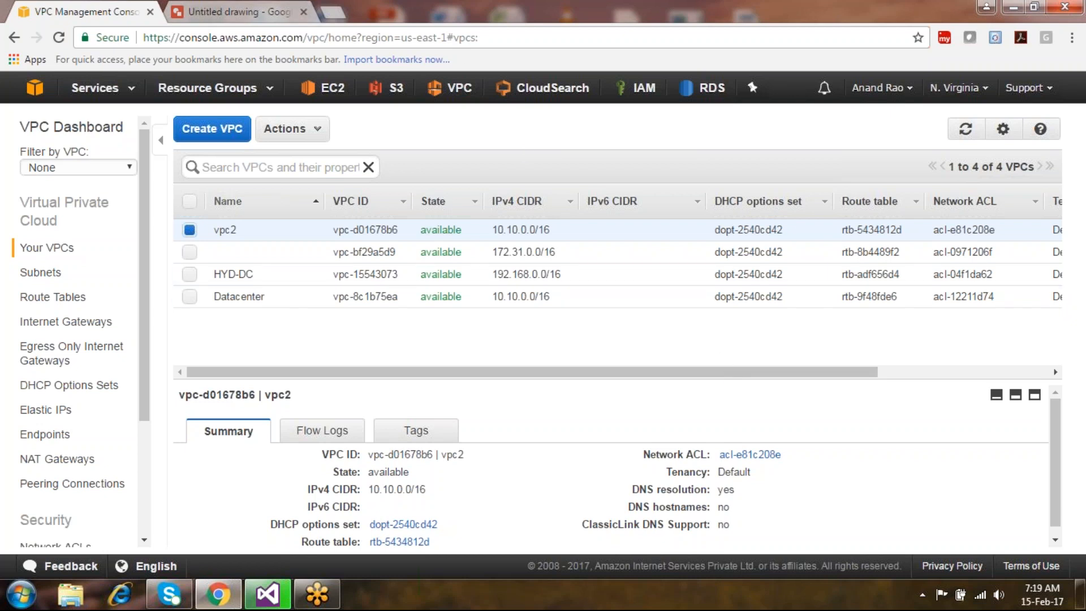
# Start launching a new EC2 instance and examine the Linux, Windows and SQL Server images offered as AMIs.
pyautogui.click(325, 89)
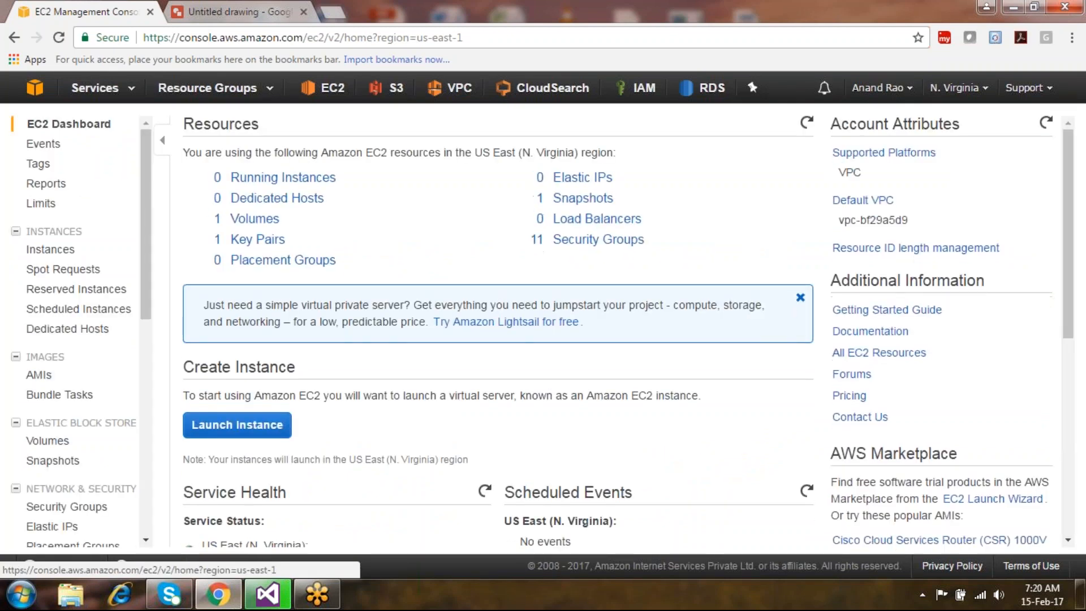
pyautogui.click(262, 423)
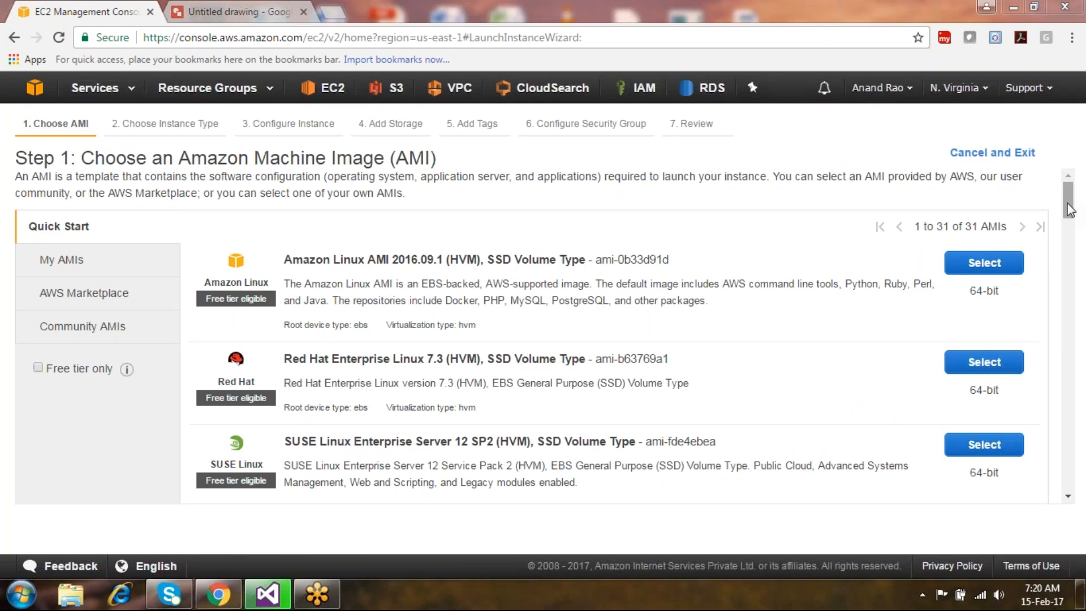
pyautogui.moveTo(1070, 211); pyautogui.dragTo(1068, 357)
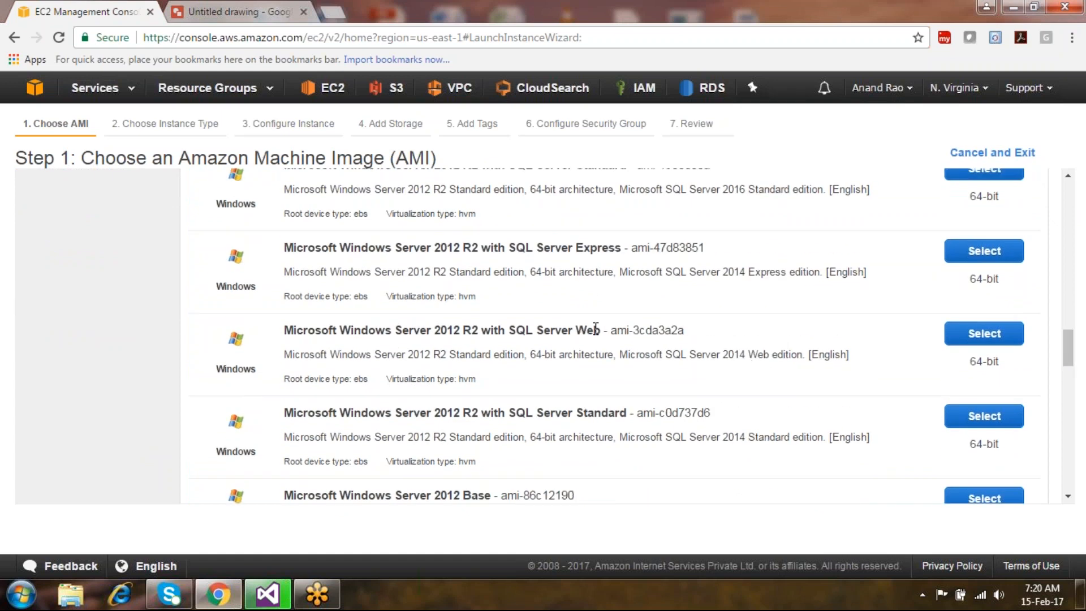
pyautogui.moveTo(603, 330); pyautogui.dragTo(526, 320)
pyautogui.moveTo(636, 421); pyautogui.dragTo(536, 416)
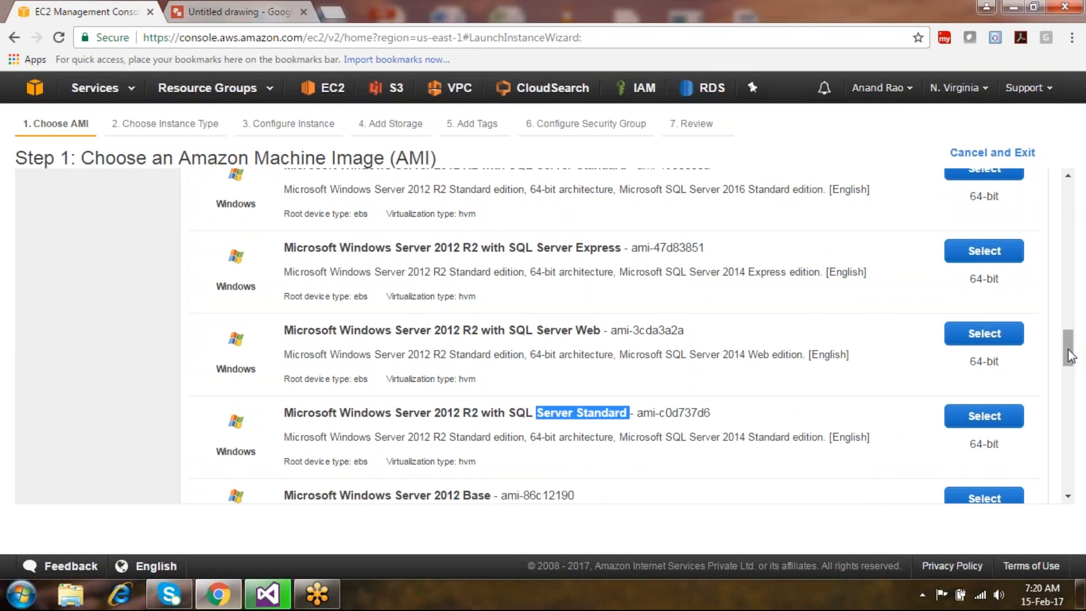
pyautogui.moveTo(1068, 346); pyautogui.dragTo(1068, 230)
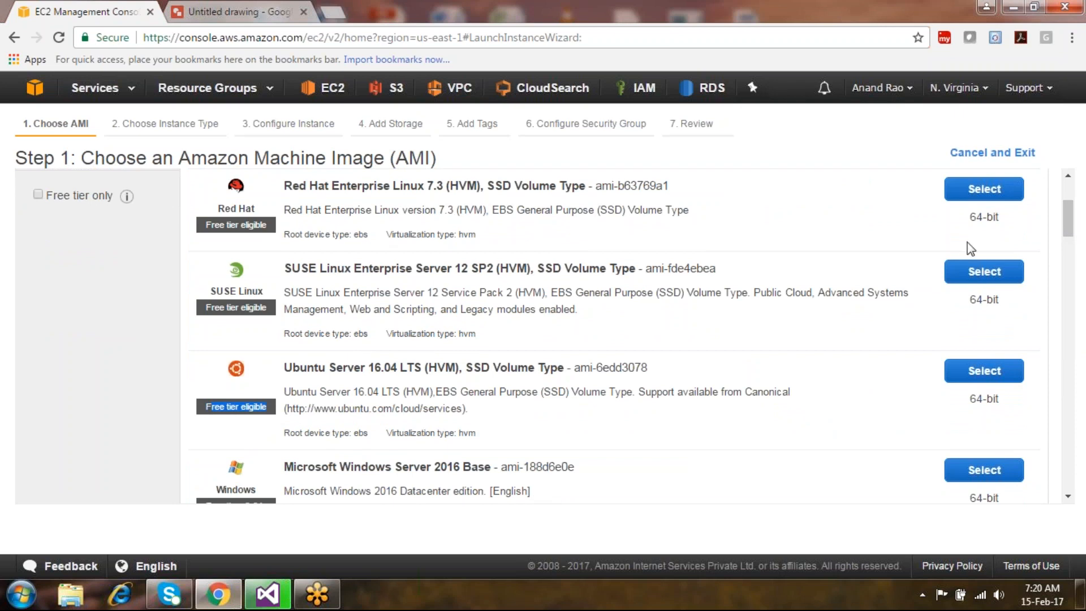
pyautogui.moveTo(1065, 231); pyautogui.dragTo(1051, 285)
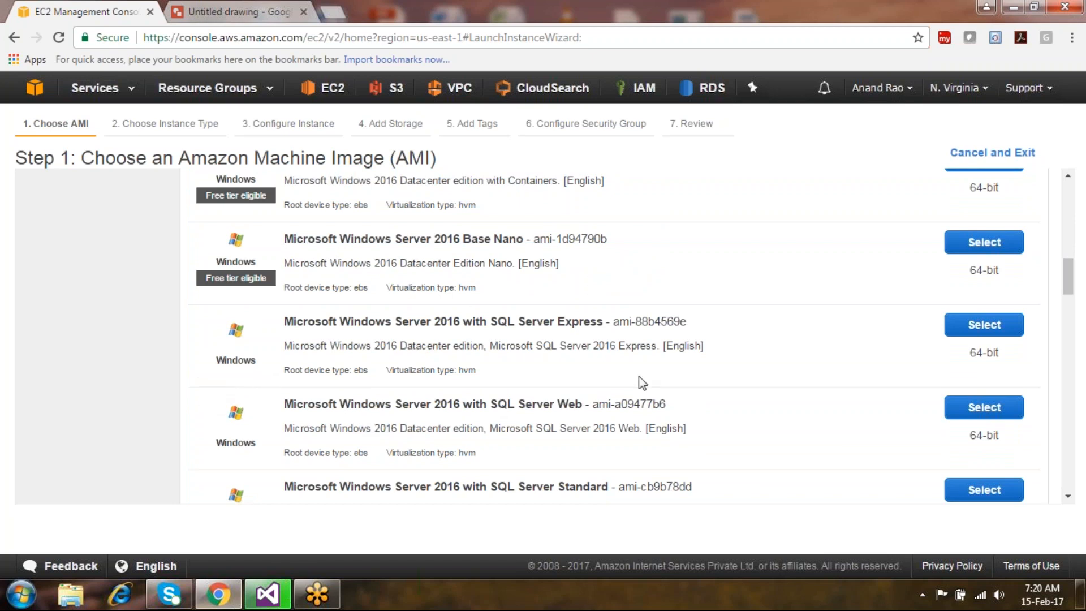
pyautogui.moveTo(1065, 277); pyautogui.dragTo(1067, 184)
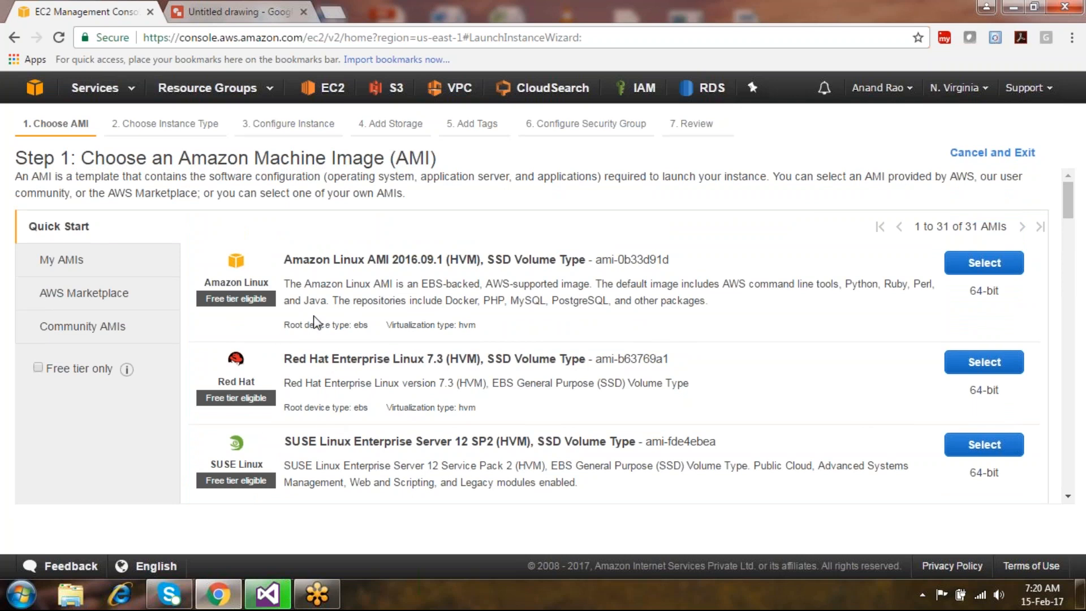
# Restrict the AMI list to free tier only and select a Microsoft Windows Server base image.
pyautogui.click(38, 368)
pyautogui.moveTo(1070, 215); pyautogui.dragTo(1055, 366)
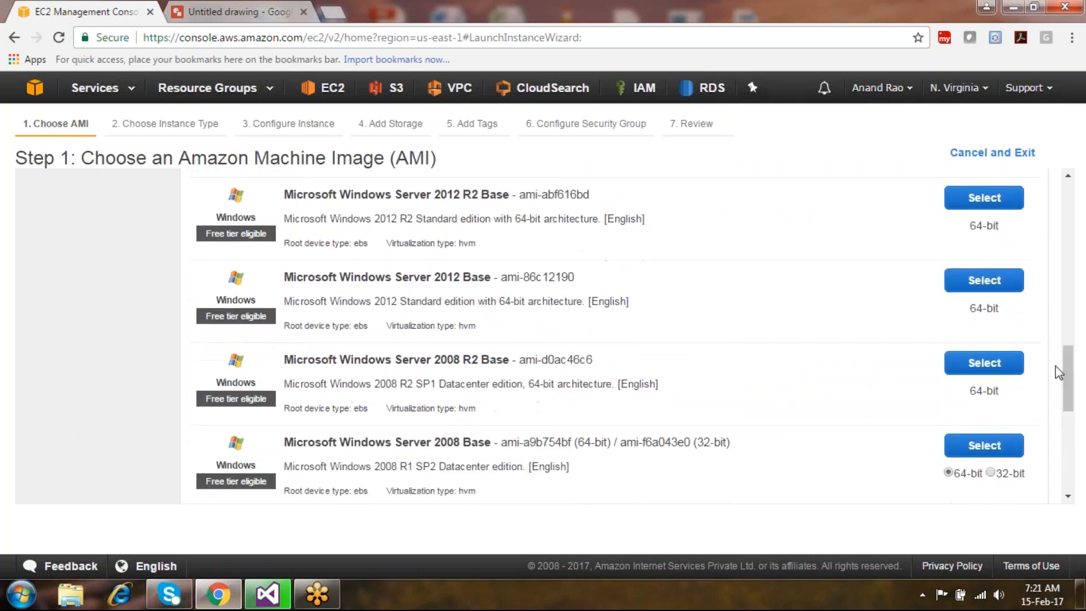
pyautogui.click(982, 347)
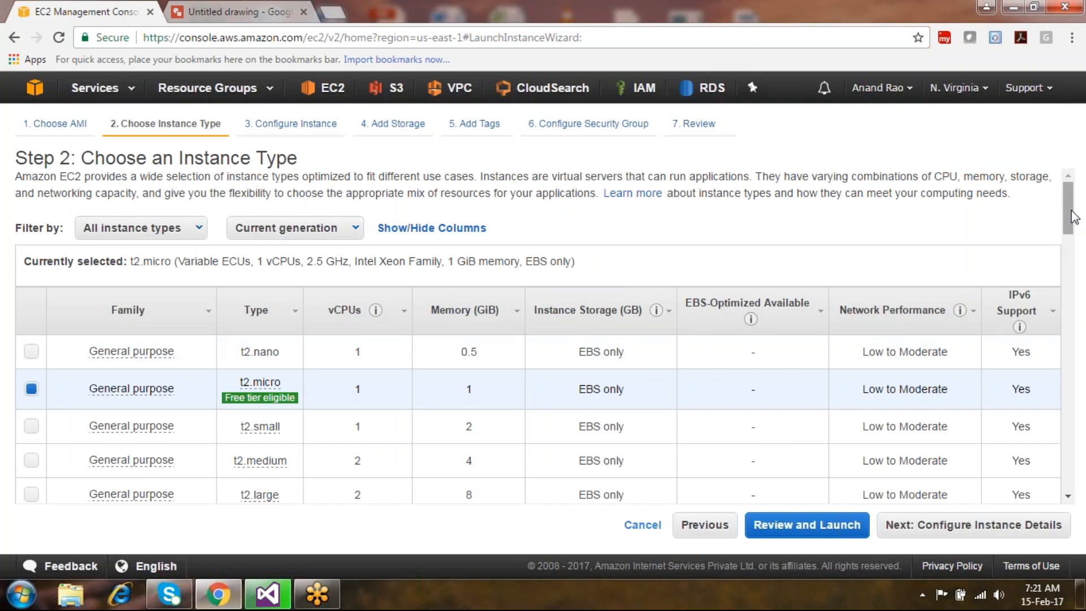
# Look through the available instance types and filter them to Storage optimized.
pyautogui.scroll(-5, 1077, 266)
pyautogui.scroll(-10, 1077, 293)
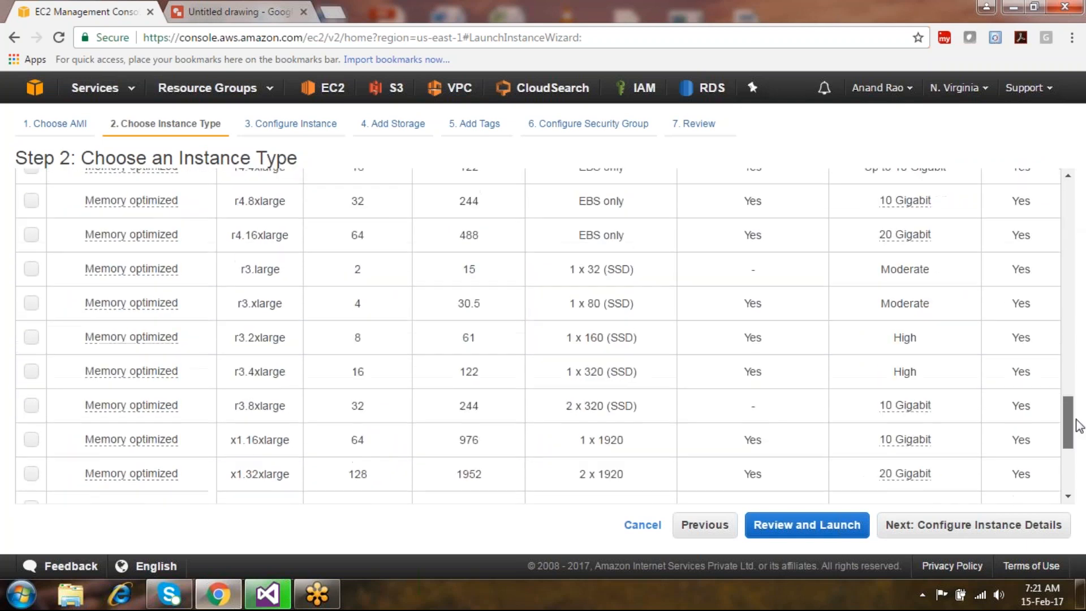
pyautogui.scroll(15, 1074, 367)
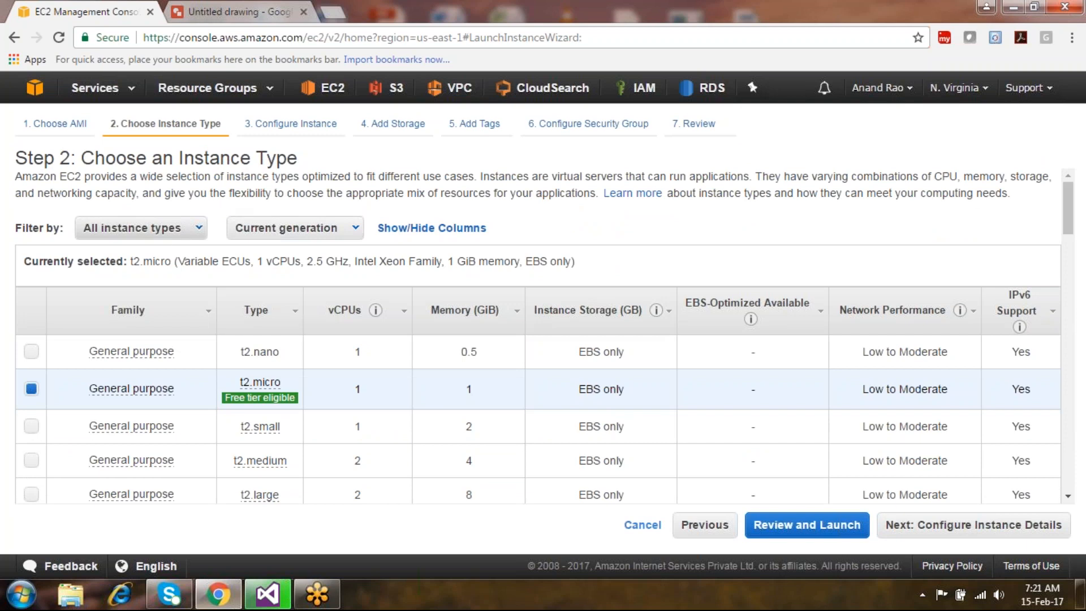
pyautogui.click(158, 228)
pyautogui.click(159, 227)
pyautogui.click(159, 227)
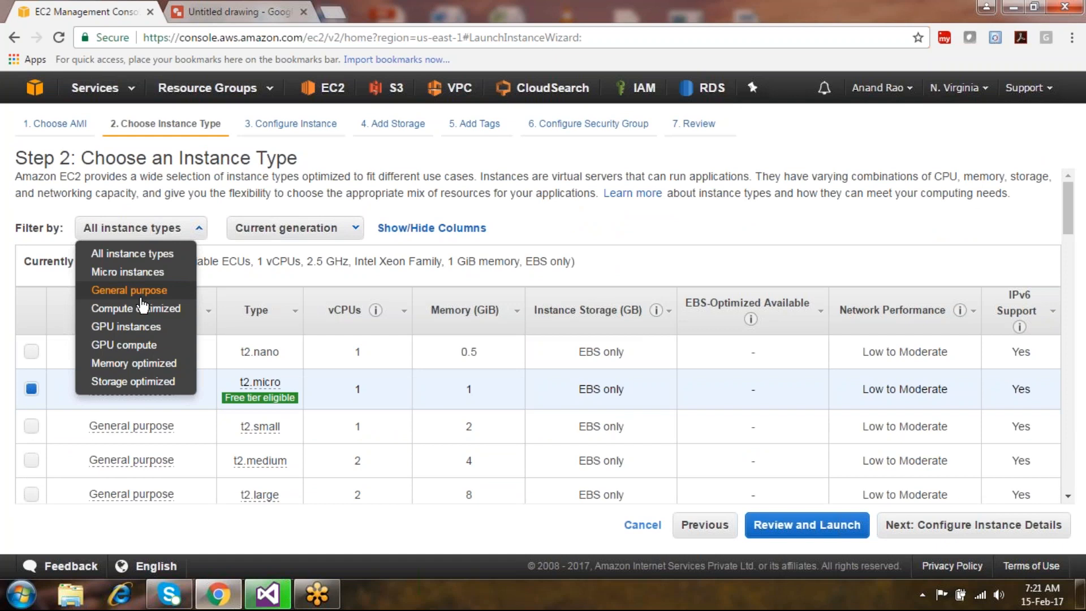
pyautogui.click(138, 381)
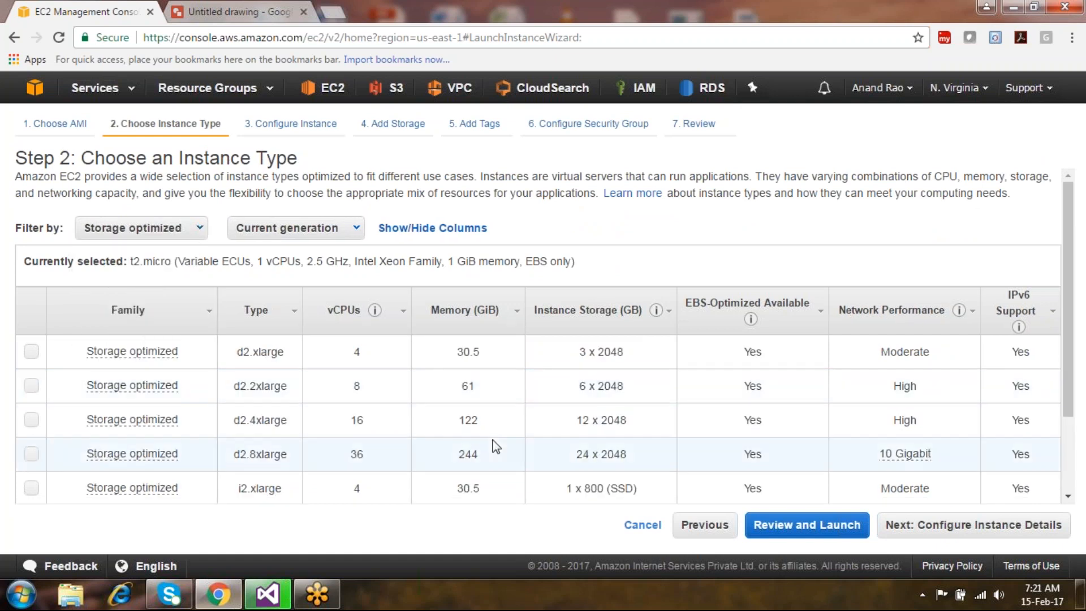
# Select the d2.xlarge instance type and examine its instance storage and memory.
pyautogui.moveTo(630, 348); pyautogui.dragTo(599, 346)
pyautogui.click(612, 351)
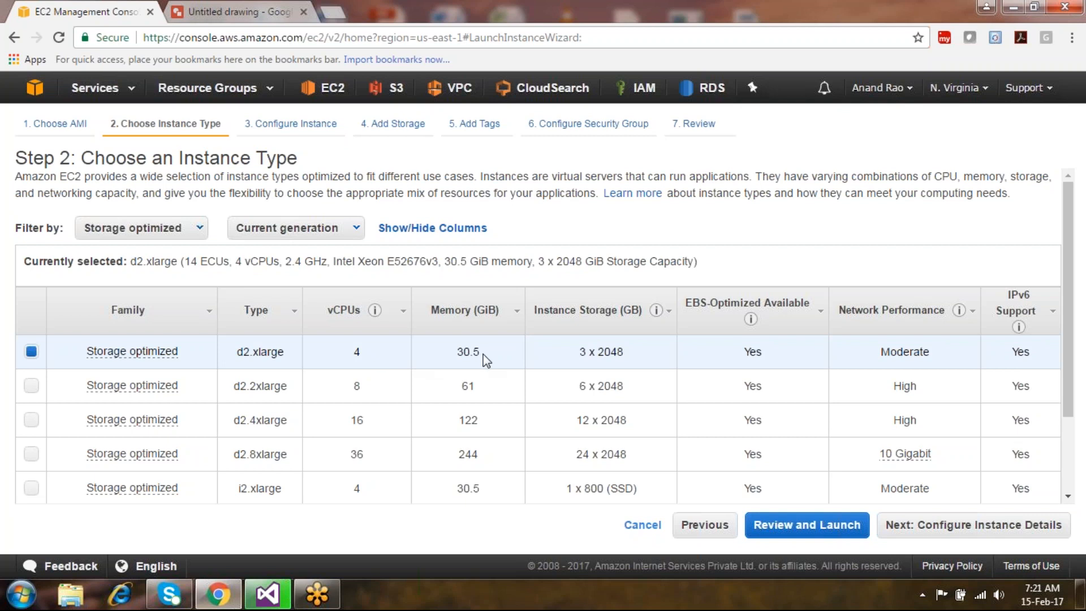
pyautogui.moveTo(482, 356); pyautogui.dragTo(456, 352)
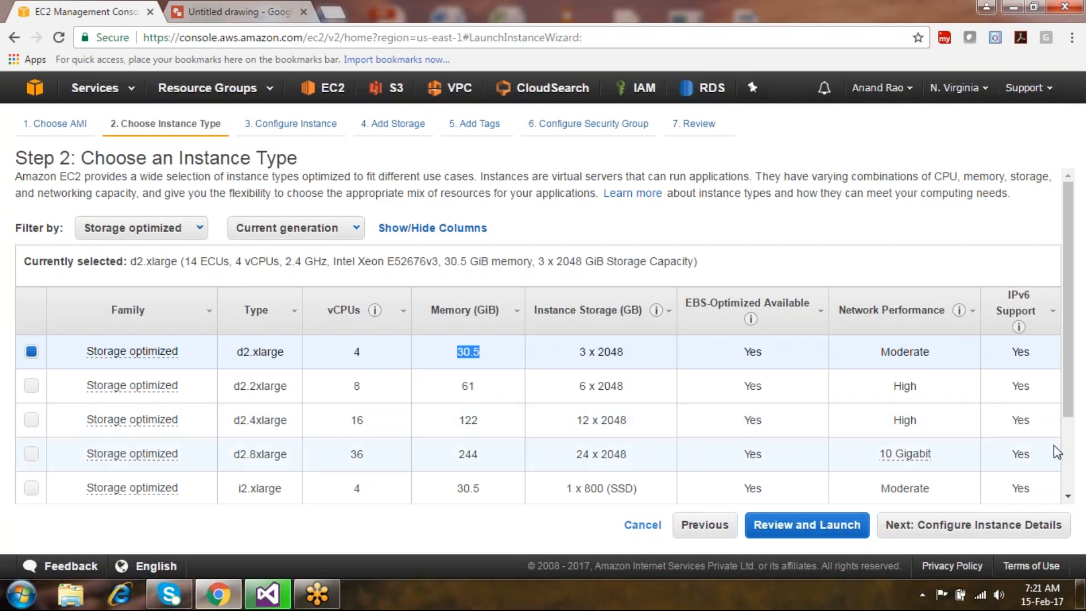
pyautogui.moveTo(1069, 356); pyautogui.dragTo(1059, 162)
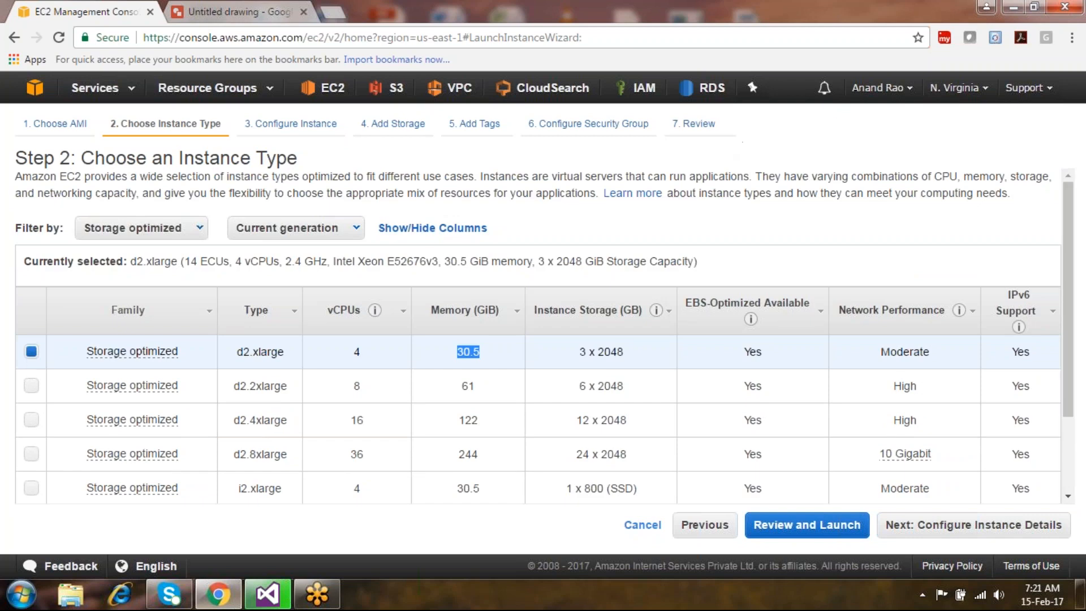
# Try the Memory optimized and Compute optimized instance families, selecting r4.large in the first and c4.4xlarge in the second.
pyautogui.click(167, 228)
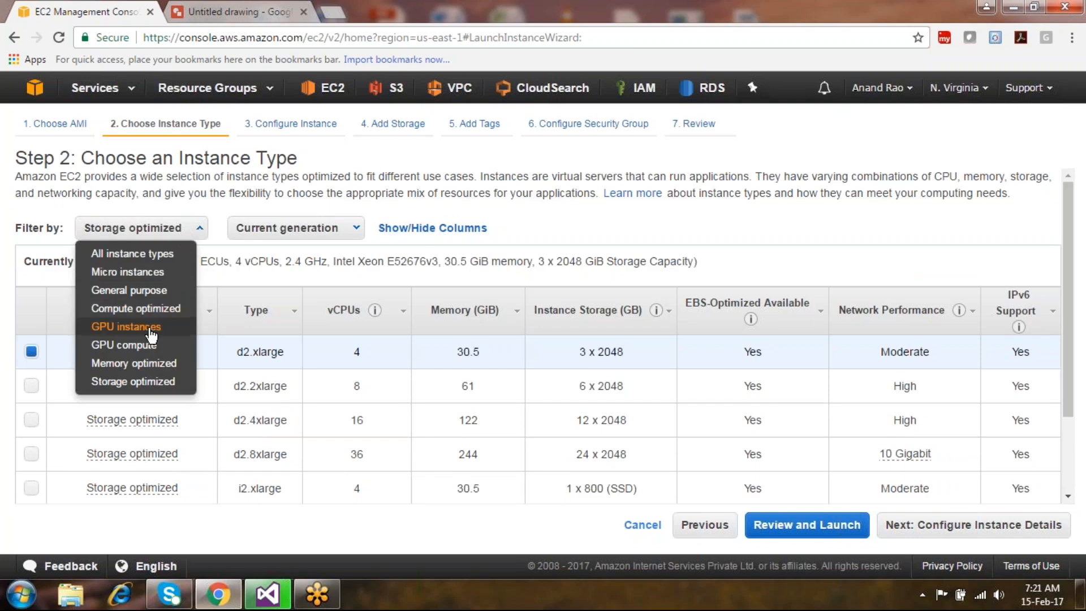
pyautogui.click(142, 363)
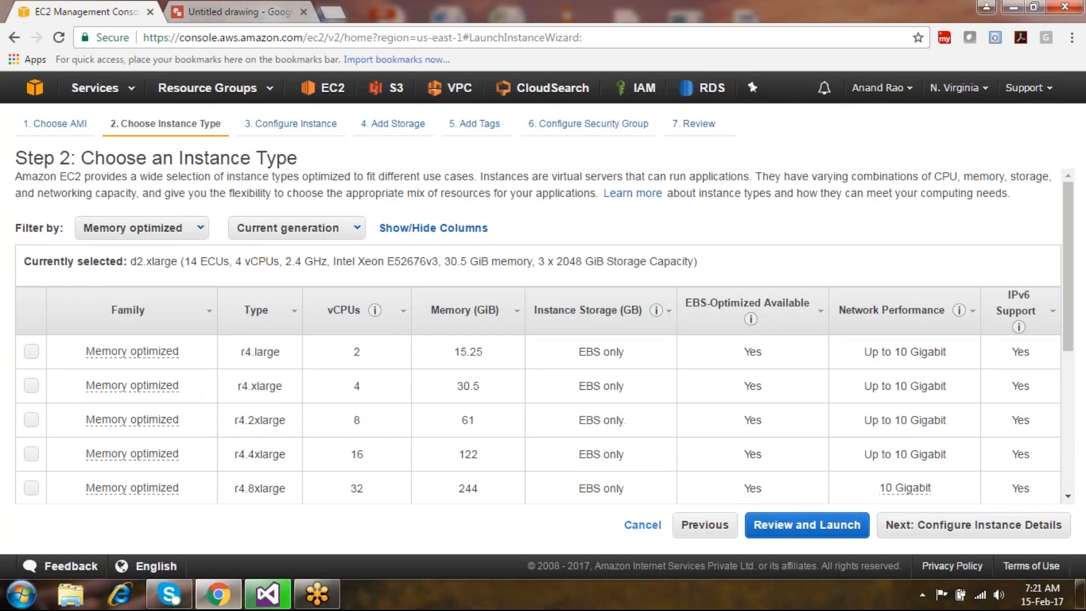
pyautogui.click(470, 352)
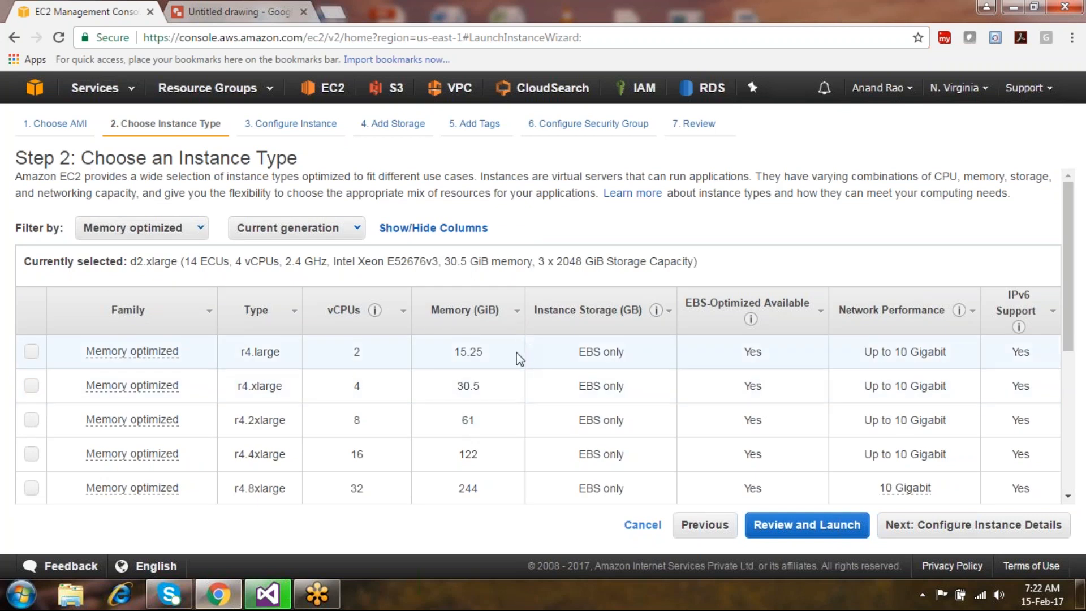
pyautogui.click(180, 229)
pyautogui.click(152, 308)
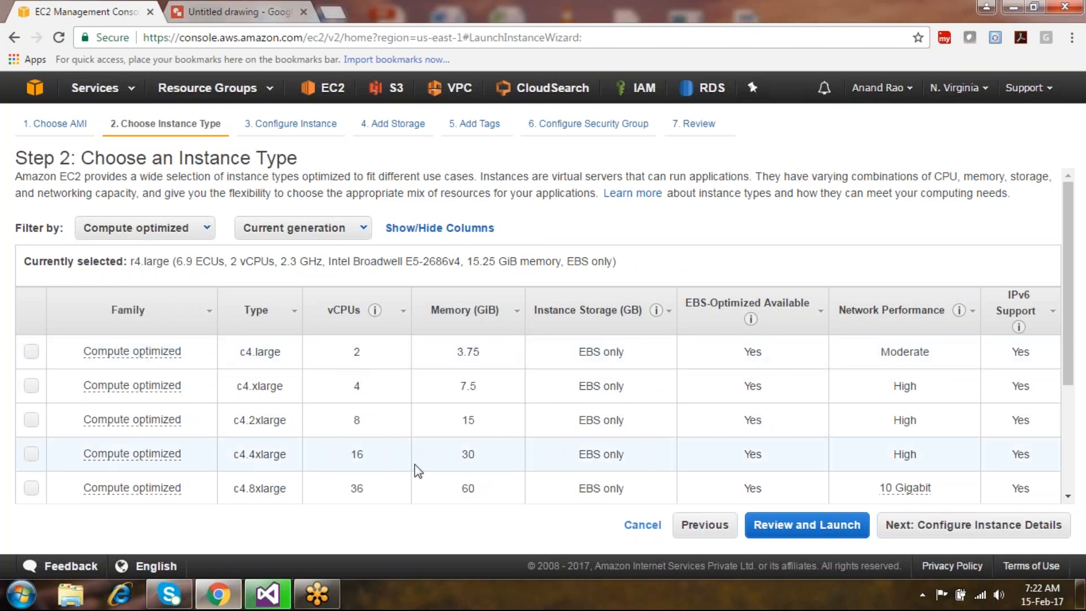
pyautogui.click(449, 453)
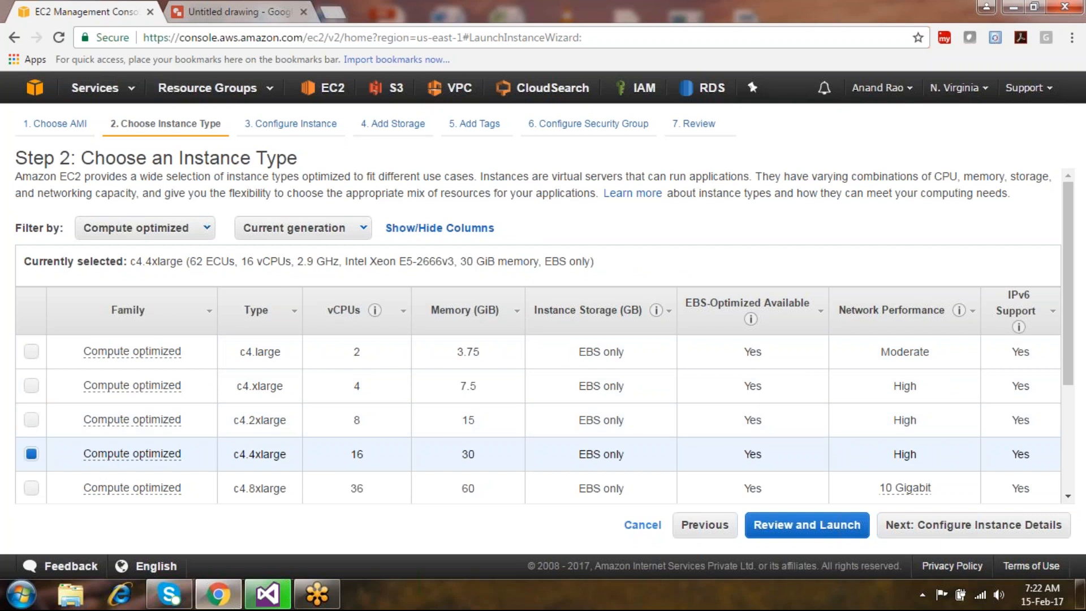
# Show all instance types, select the free-tier t2.micro type, and proceed to configuring the instance details.
pyautogui.click(169, 231)
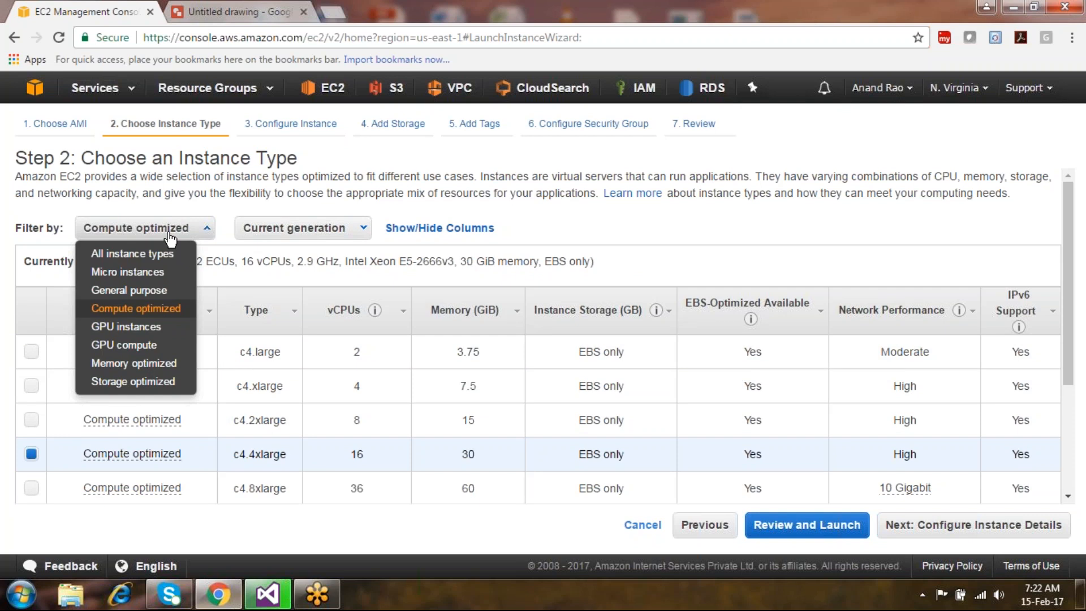
pyautogui.click(152, 254)
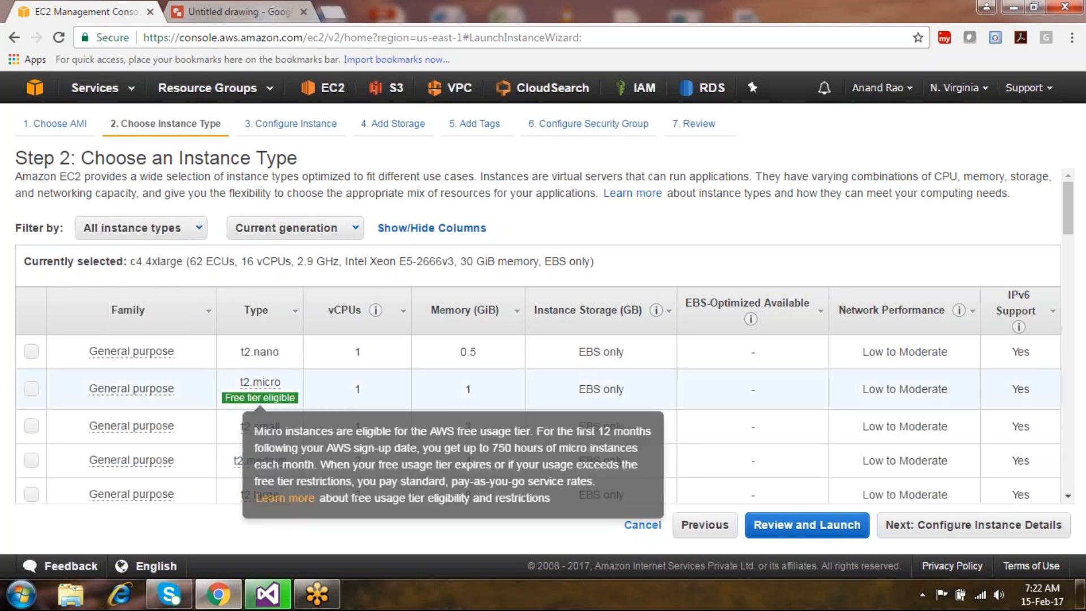
pyautogui.doubleClick(299, 396)
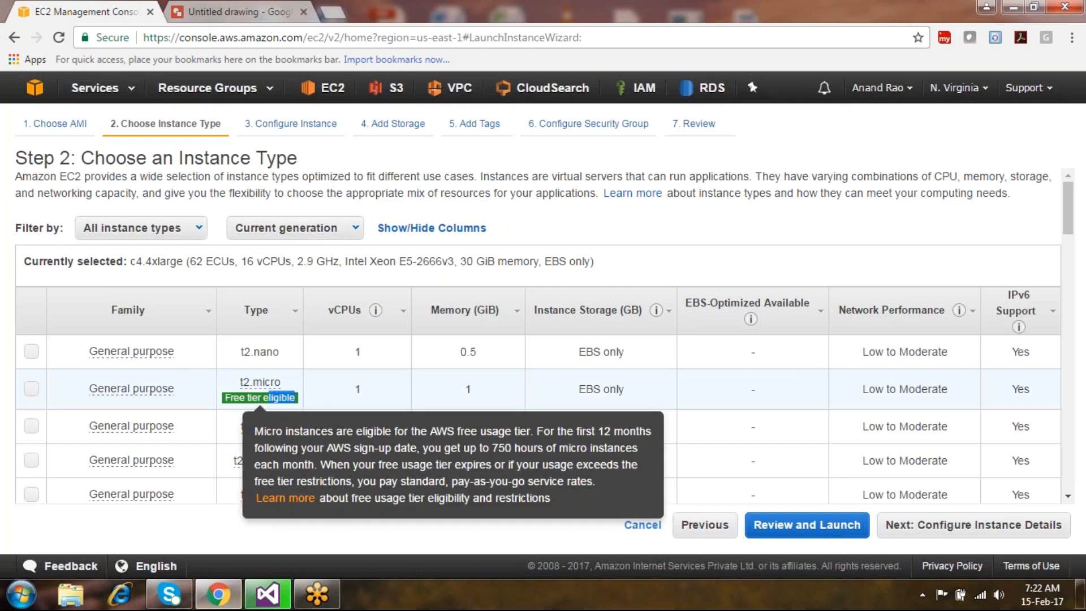
pyautogui.click(31, 388)
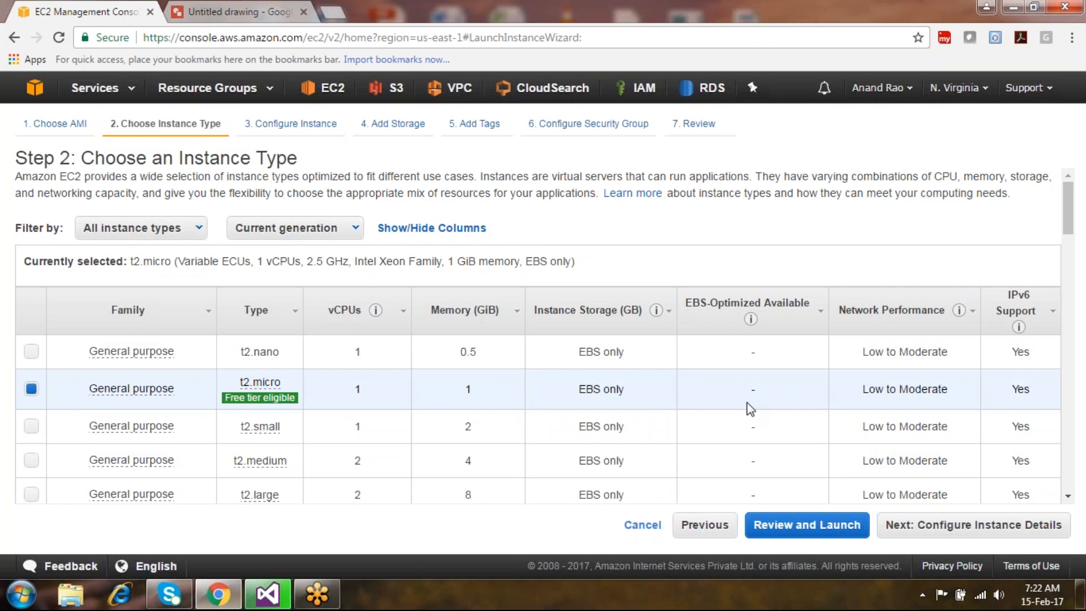
pyautogui.click(975, 526)
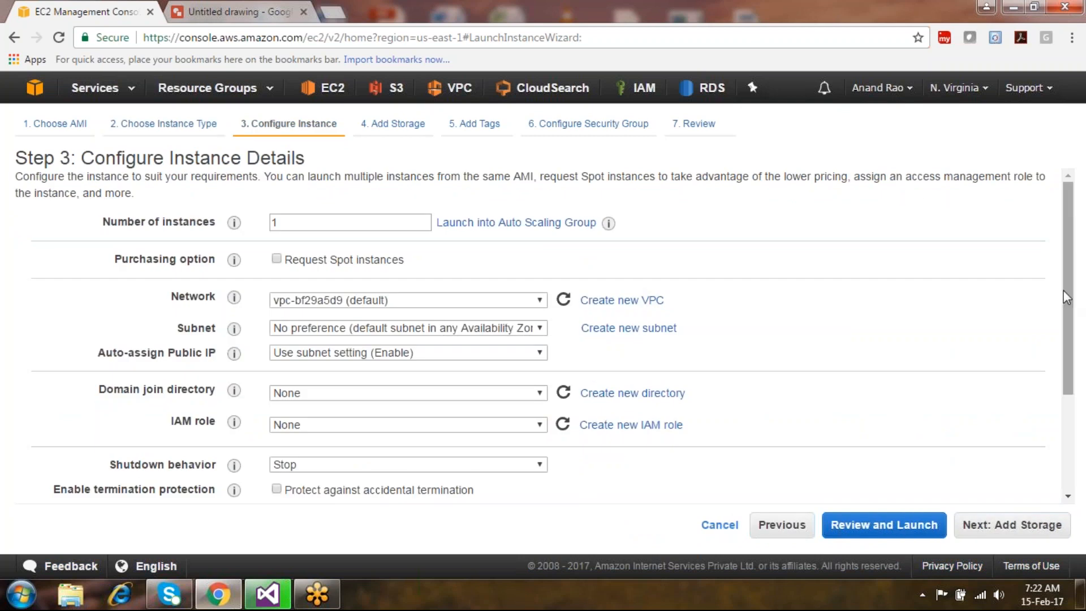
# Try 50, 20 and 0 as the number of instances, and set the number back to 1.
pyautogui.moveTo(1070, 251); pyautogui.dragTo(1073, 268)
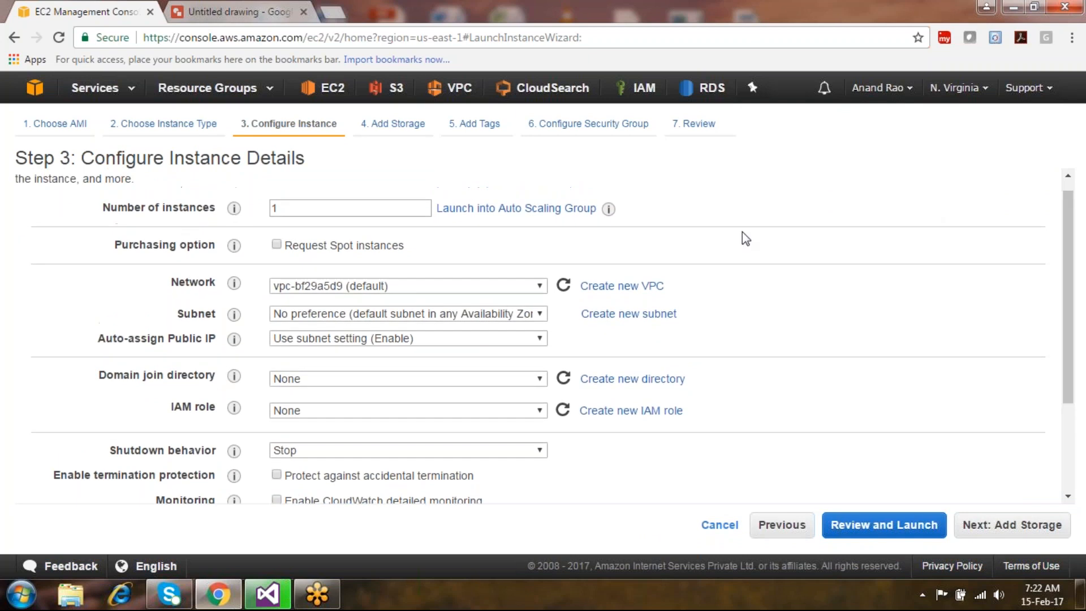
pyautogui.doubleClick(368, 208)
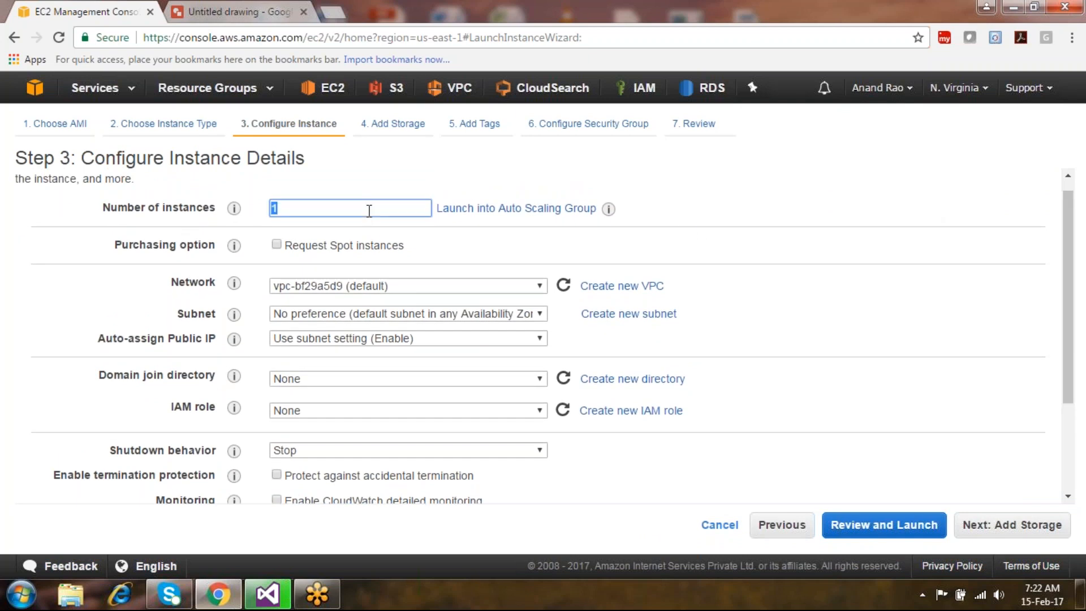
pyautogui.write('50')
pyautogui.press('BackSpace')
pyautogui.press('BackSpace')
pyautogui.write('20')
pyautogui.press('BackSpace')
pyautogui.press('BackSpace')
pyautogui.write('0')
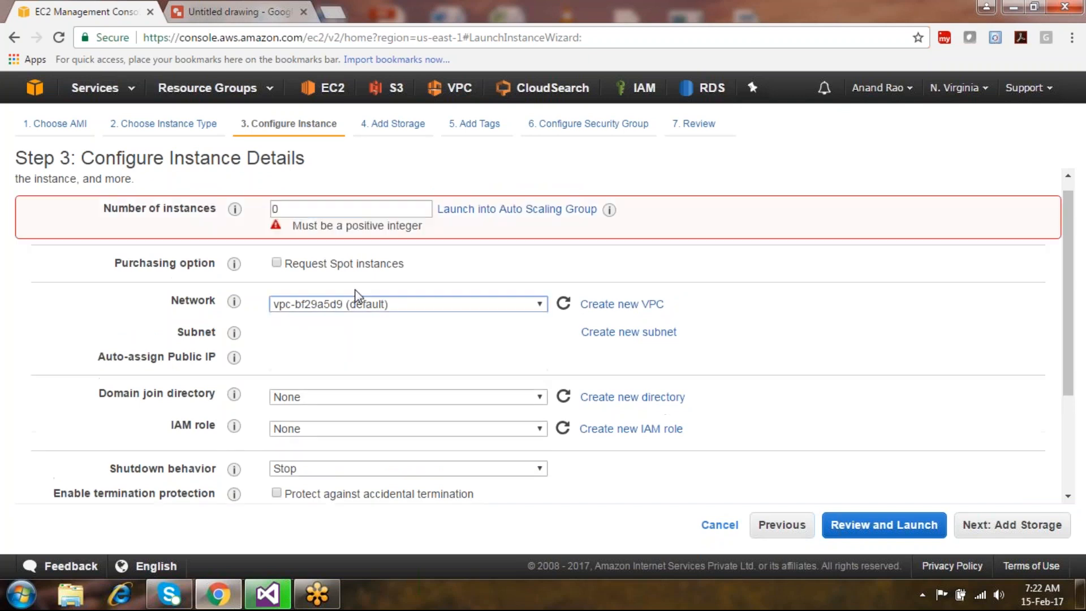
pyautogui.click(357, 294)
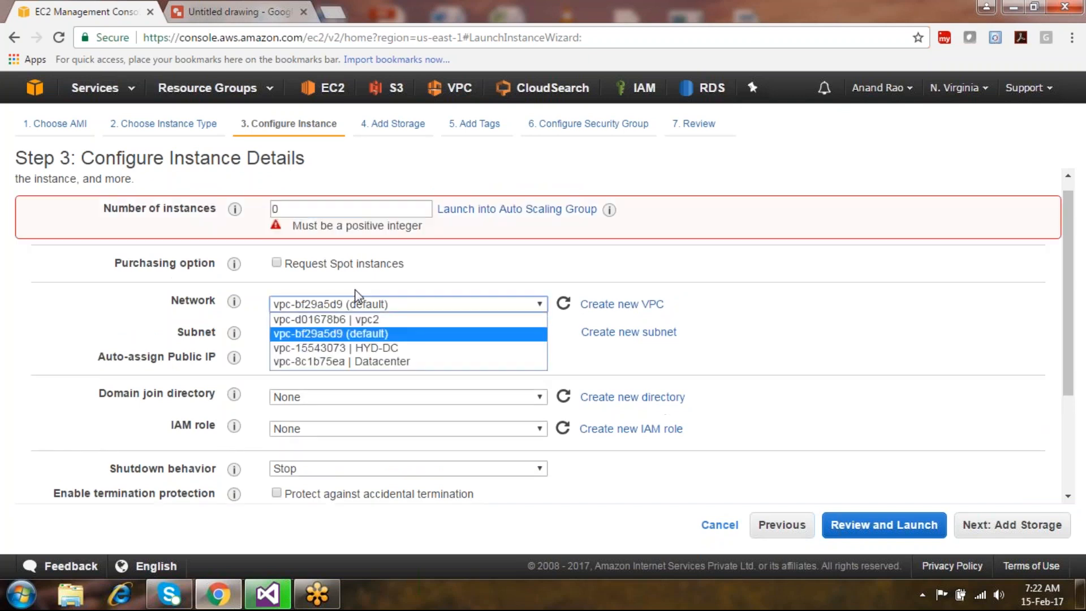
pyautogui.click(311, 209)
pyautogui.press('BackSpace')
pyautogui.write('1')
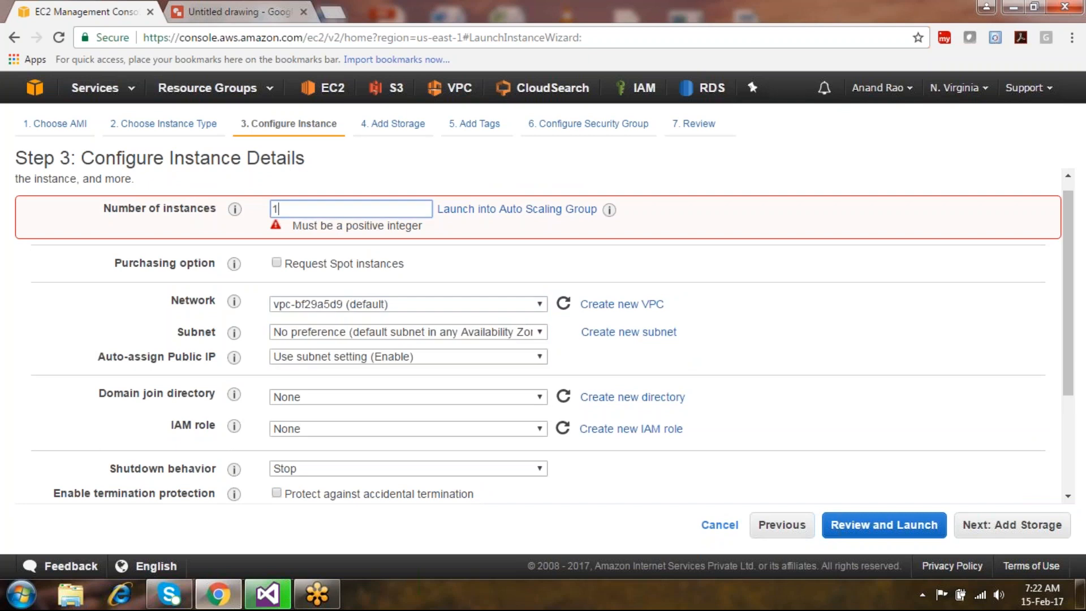
# Set the instance's network to the Datacenter VPC and its subnet to Public_subnet in us-east-1a.
pyautogui.click(313, 306)
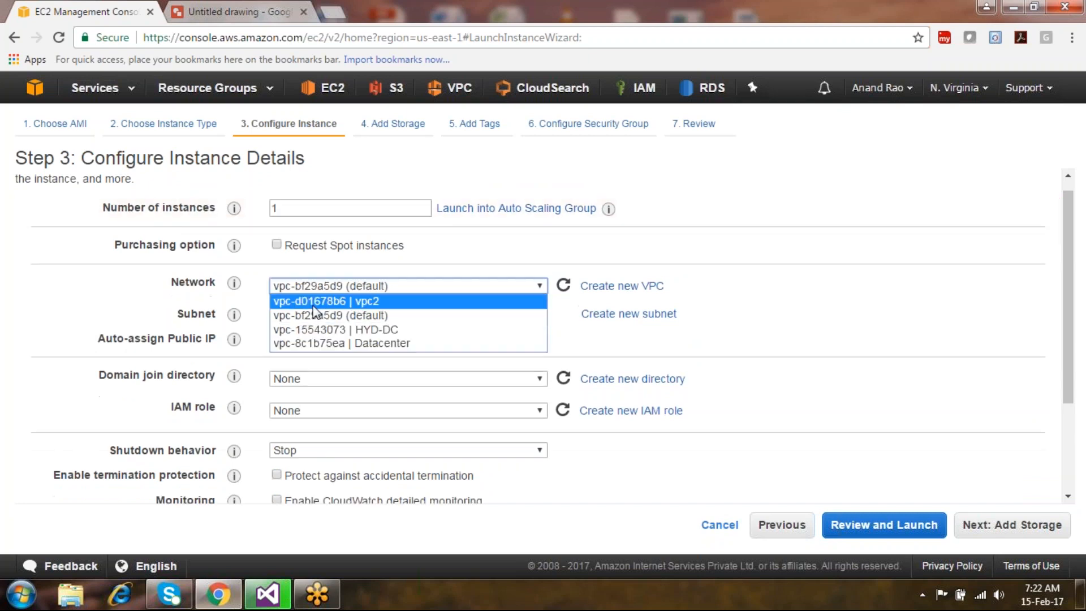
pyautogui.click(373, 346)
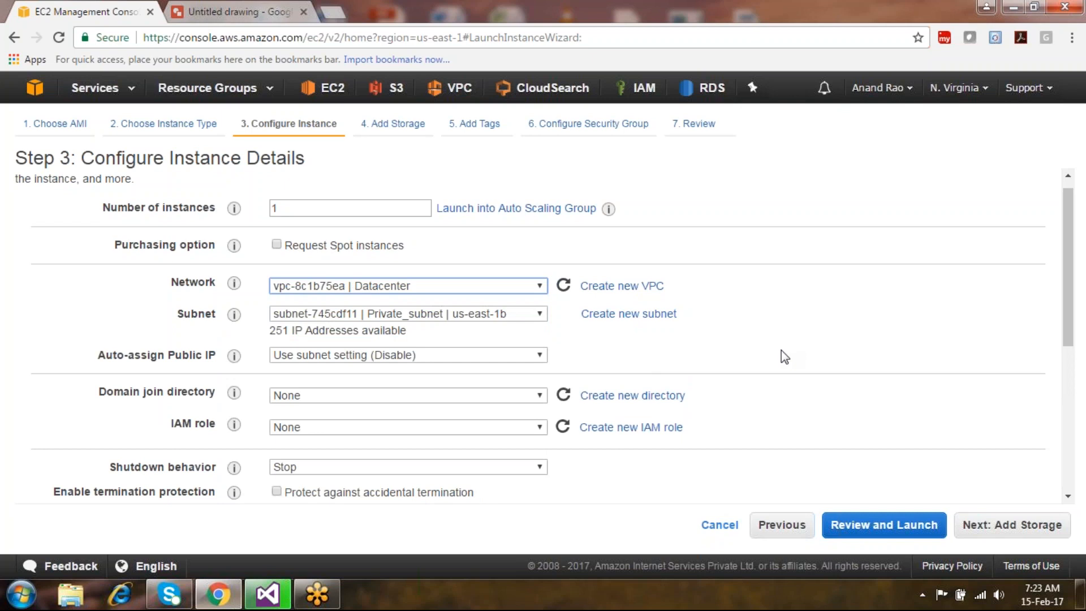
pyautogui.click(520, 317)
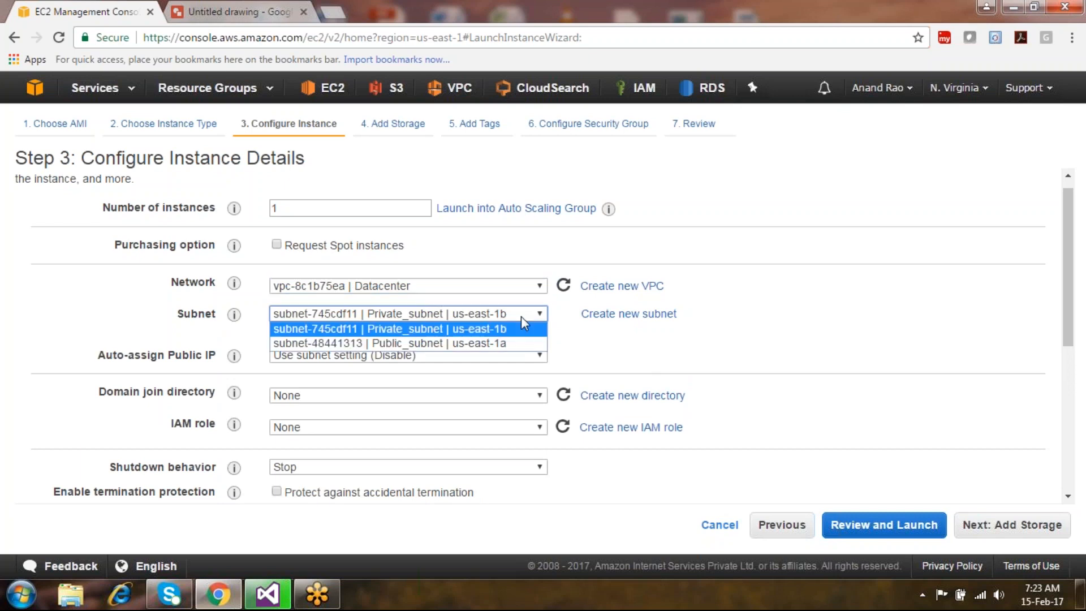
pyautogui.click(511, 345)
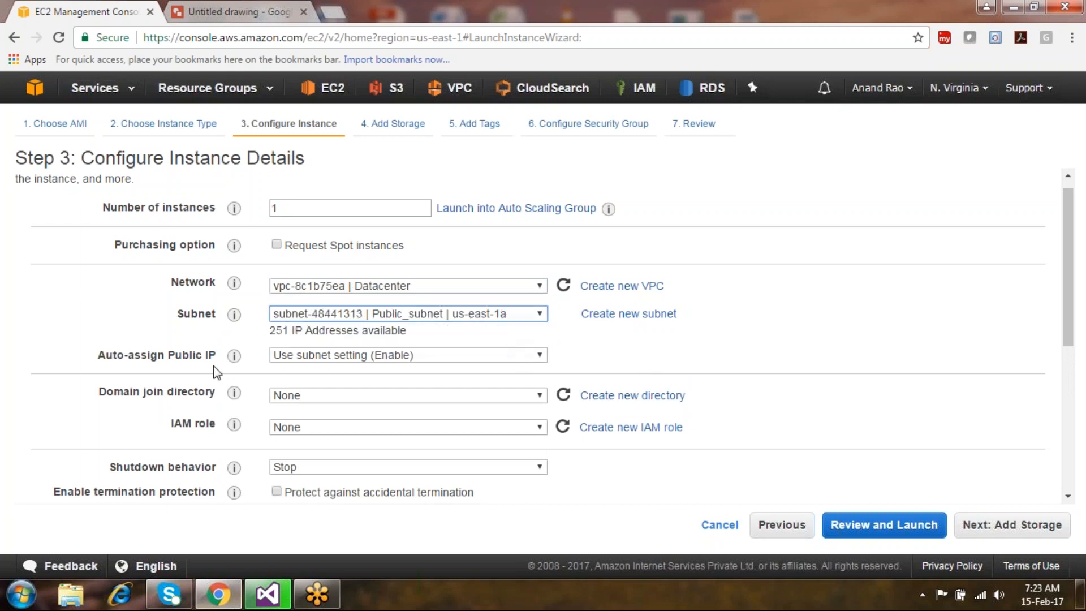
# Compare the auto-assign public IP setting by switching the subnet to Private_subnet in us-east-1b and back to Public_subnet in us-east-1a.
pyautogui.moveTo(216, 355); pyautogui.dragTo(136, 355)
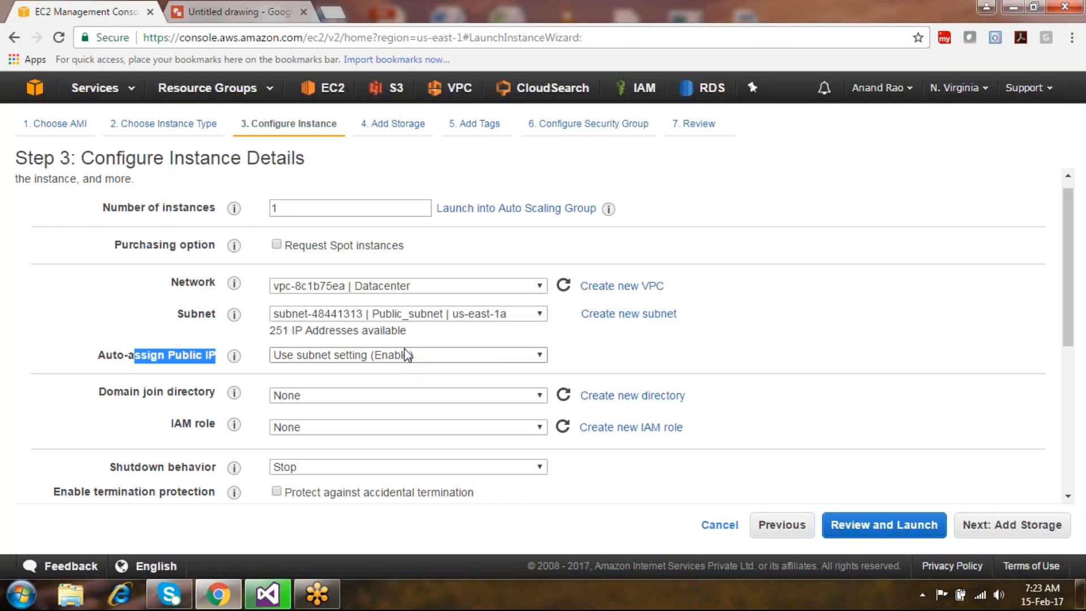
pyautogui.click(425, 313)
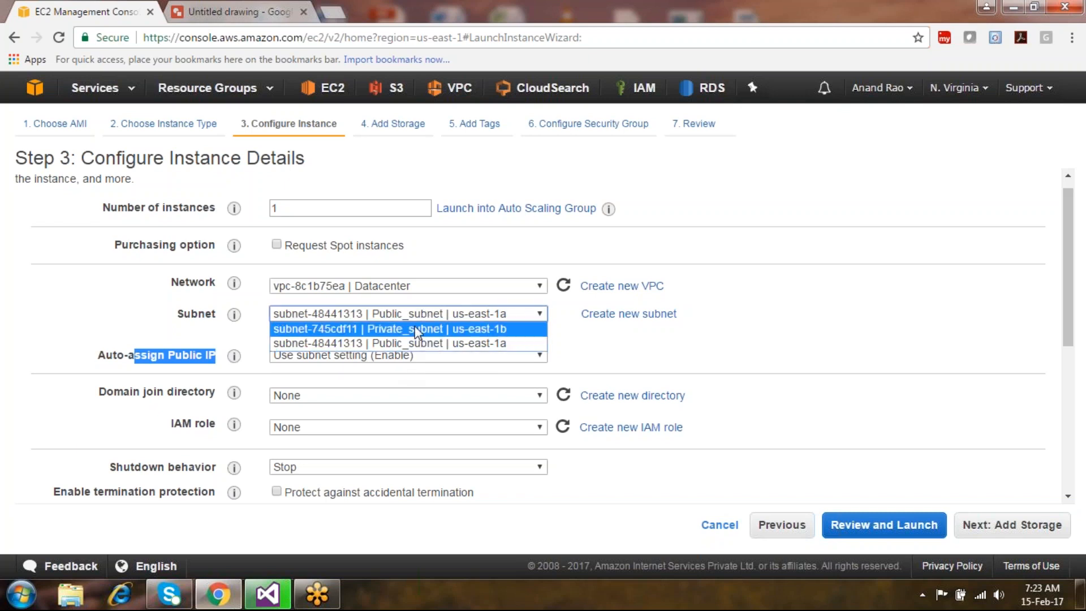
pyautogui.click(416, 329)
pyautogui.click(414, 380)
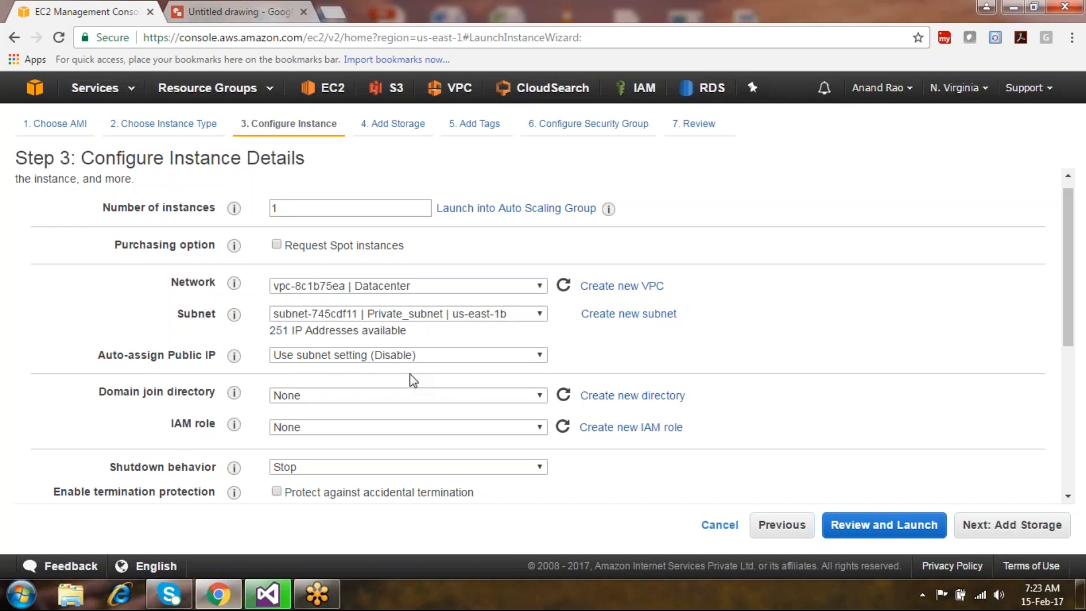
pyautogui.click(430, 312)
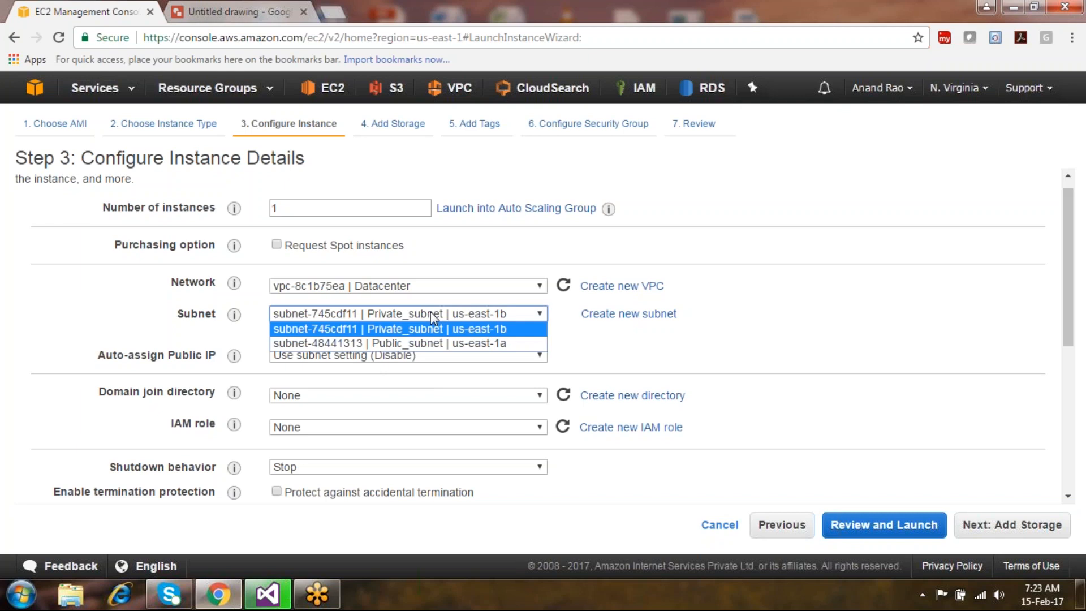
pyautogui.click(420, 343)
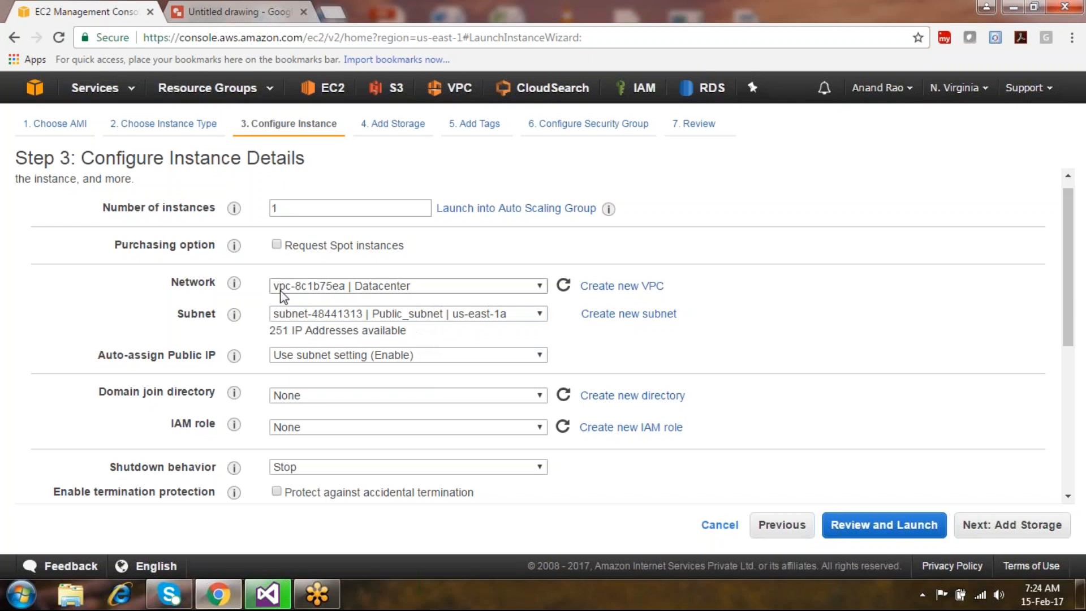
pyautogui.moveTo(283, 295); pyautogui.dragTo(304, 336)
pyautogui.click(303, 336)
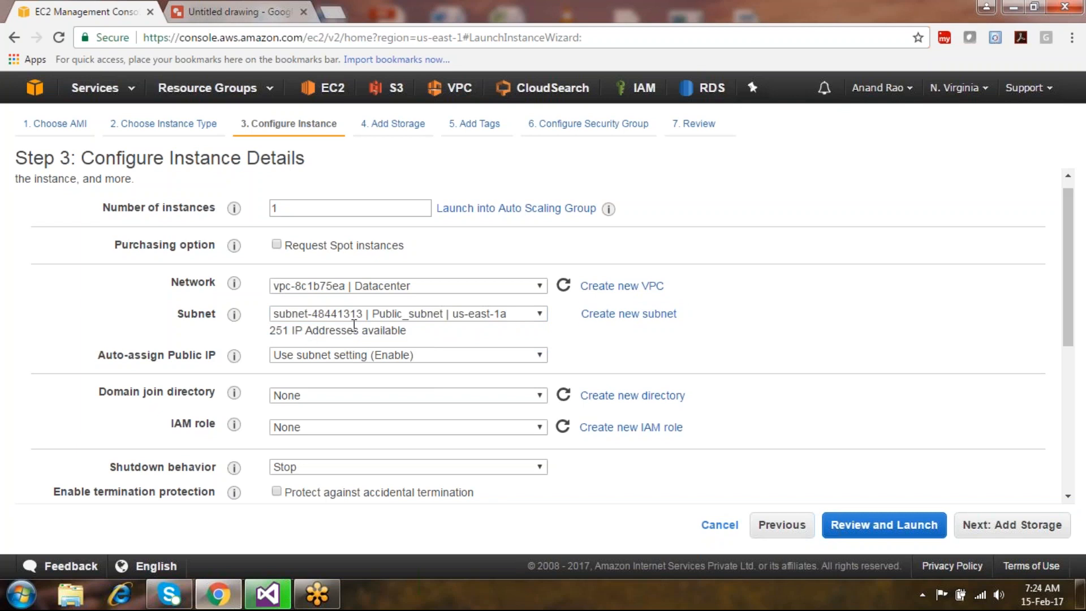
# Examine the available options for the domain join directory and the IAM role without changing either.
pyautogui.moveTo(1074, 289); pyautogui.dragTo(1073, 351)
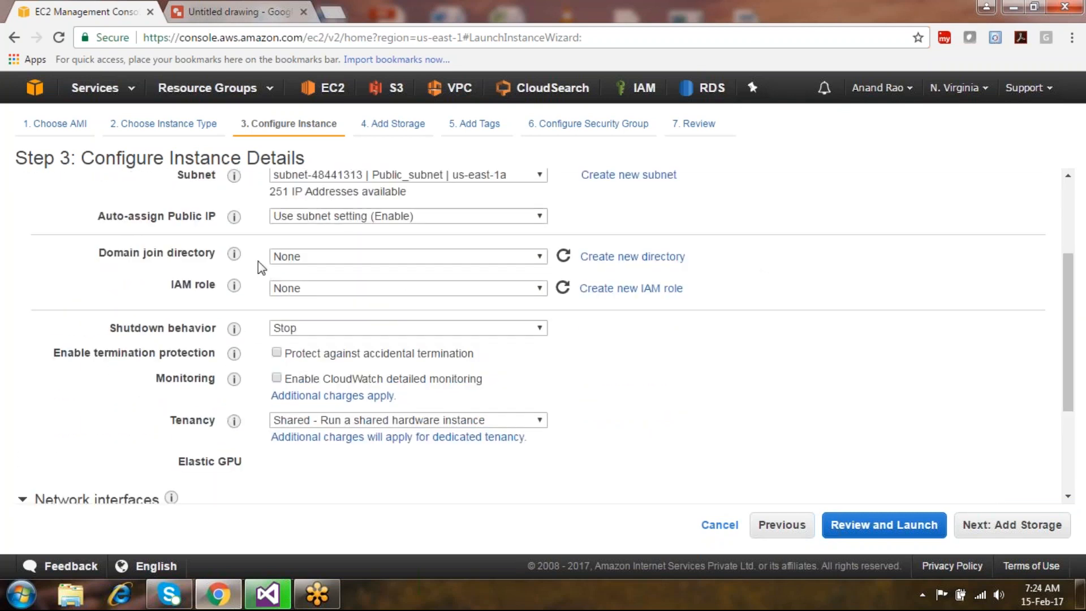
pyautogui.click(297, 252)
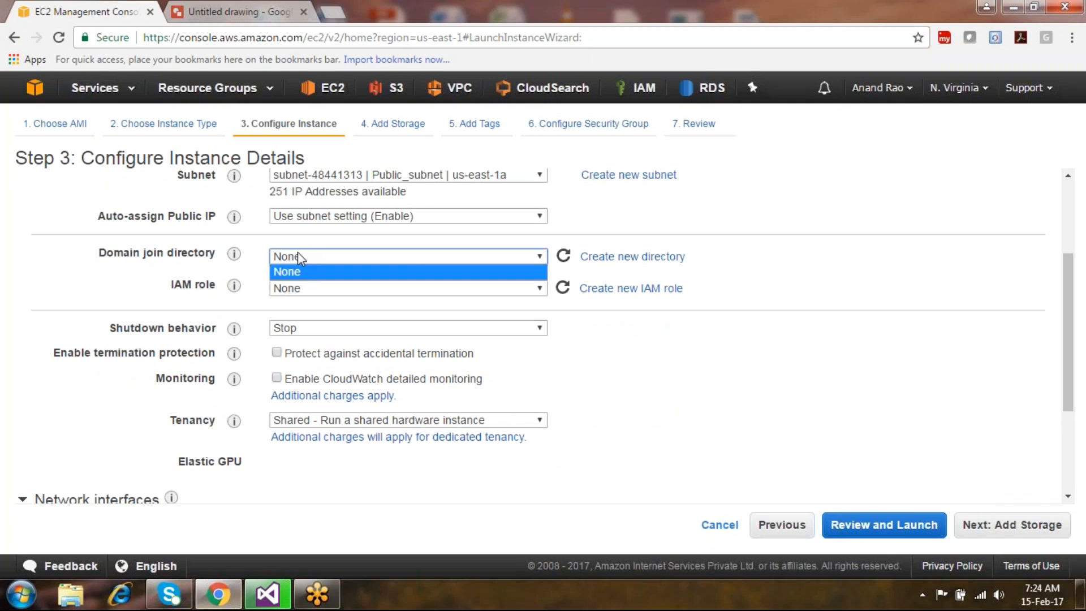
pyautogui.click(297, 253)
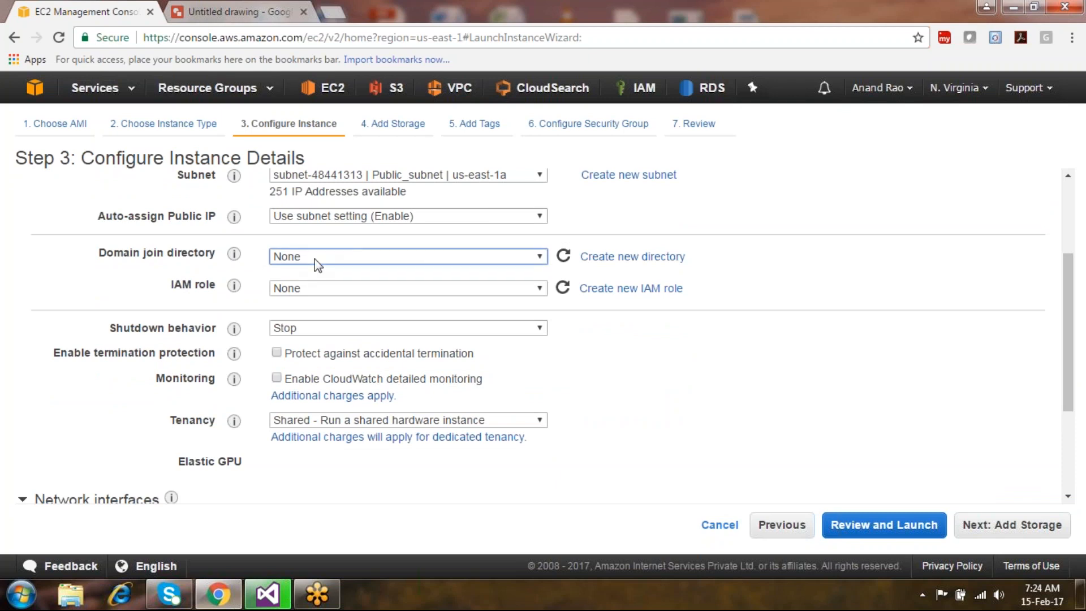
pyautogui.moveTo(154, 252); pyautogui.dragTo(175, 251)
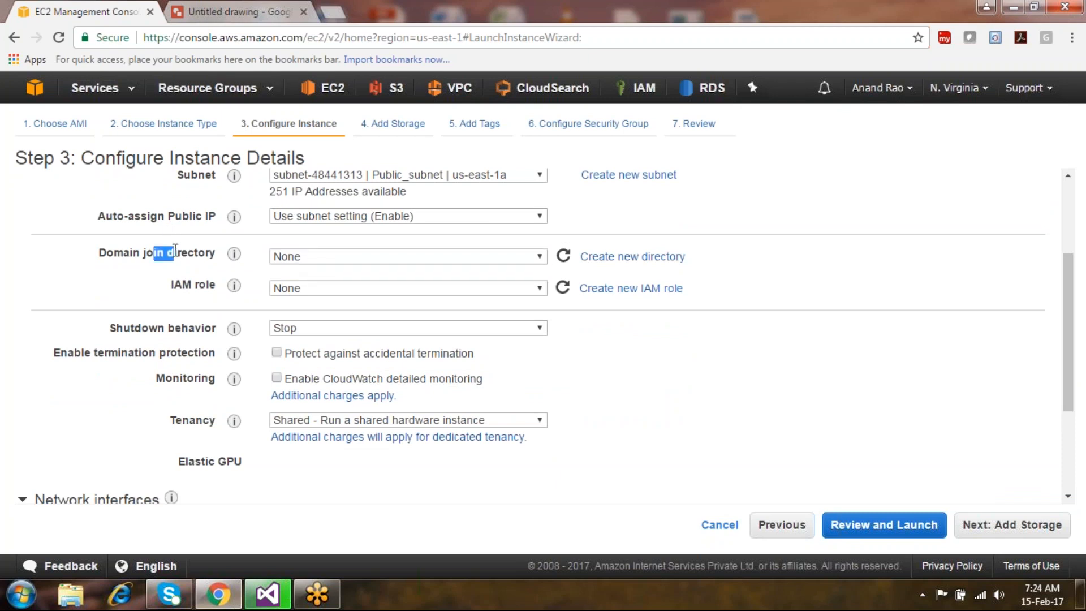
pyautogui.click(295, 257)
pyautogui.click(295, 257)
pyautogui.moveTo(170, 284); pyautogui.dragTo(206, 284)
pyautogui.click(311, 288)
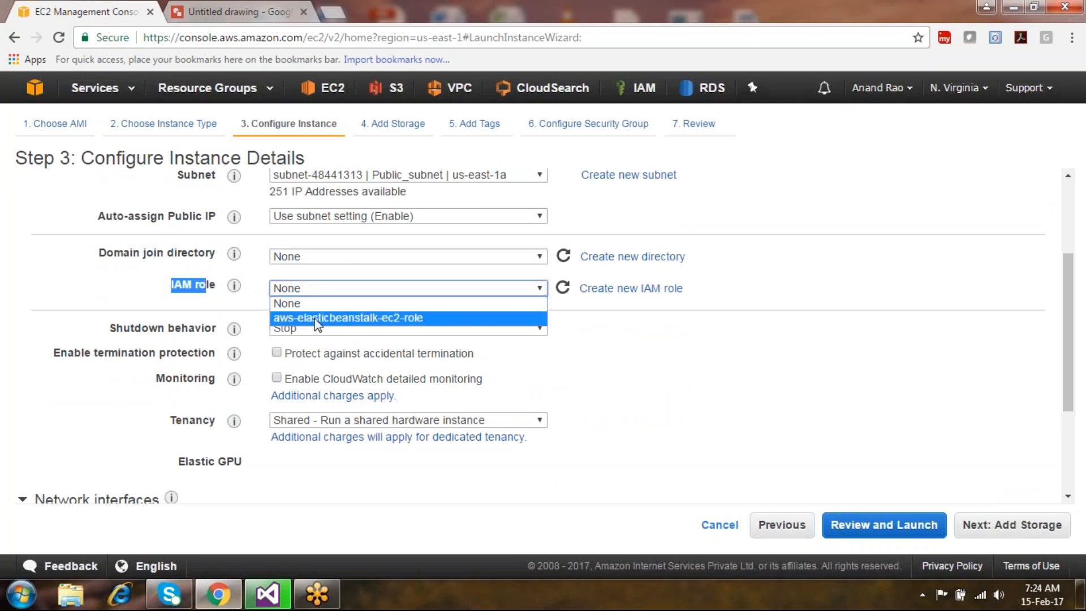
pyautogui.click(195, 293)
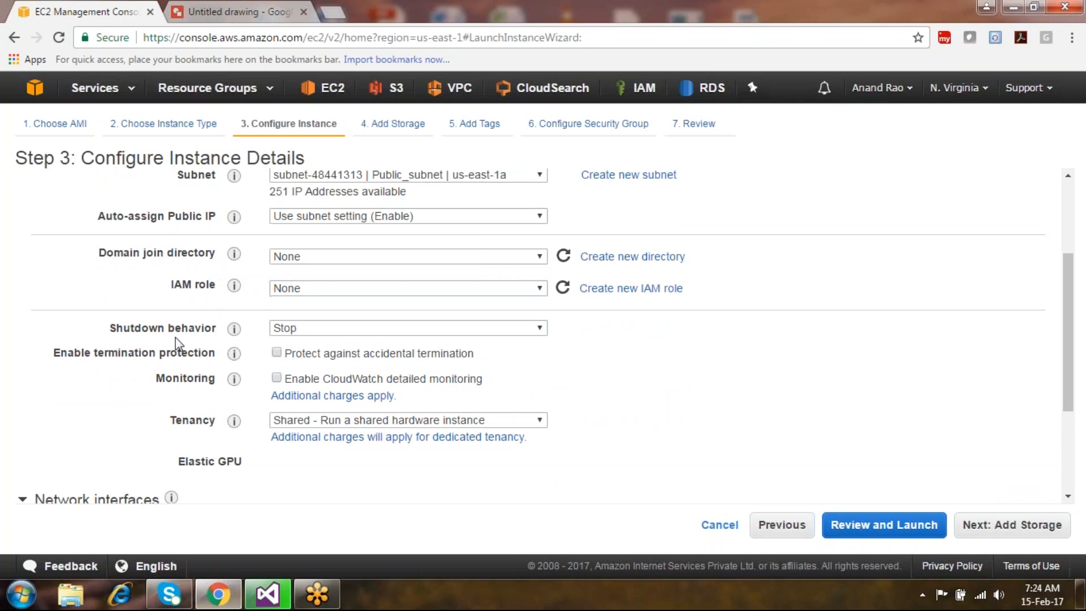
# Try Terminate as the instance's shutdown behavior and set it back to Stop.
pyautogui.click(354, 328)
pyautogui.click(340, 359)
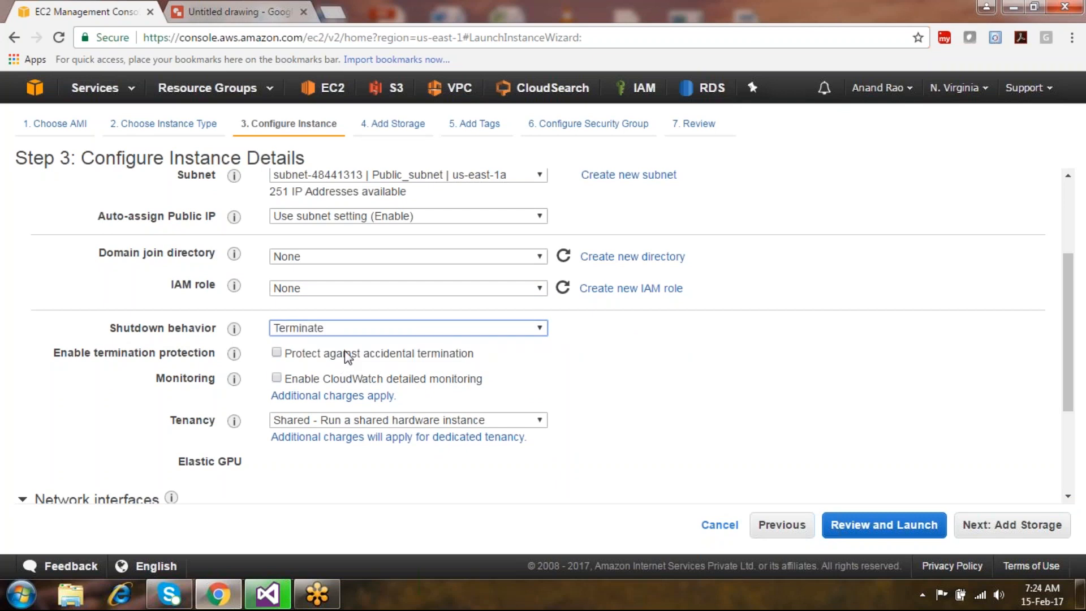
pyautogui.click(355, 330)
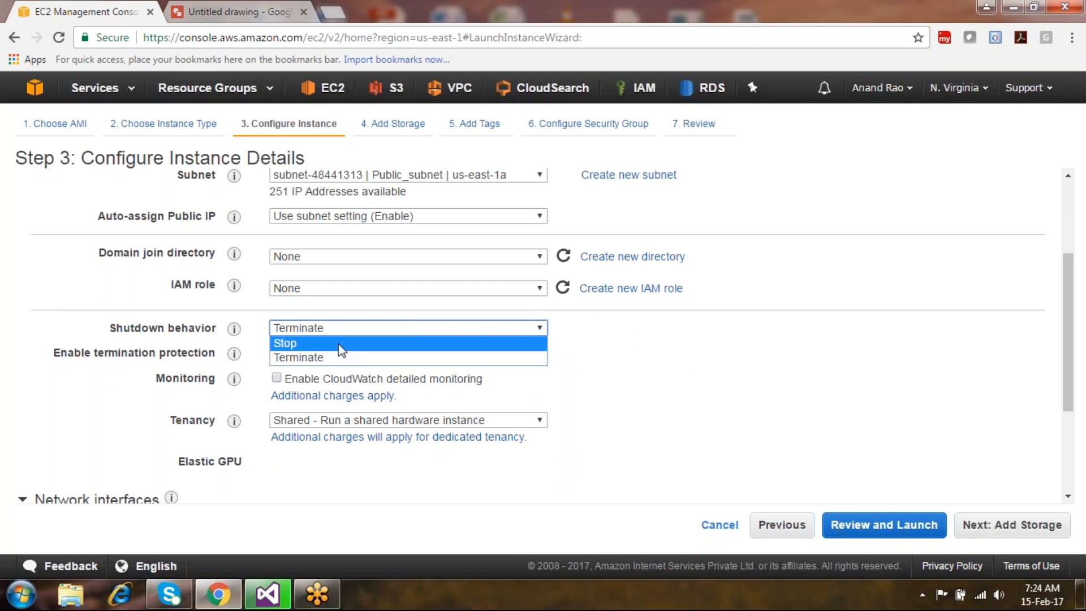
pyautogui.click(342, 343)
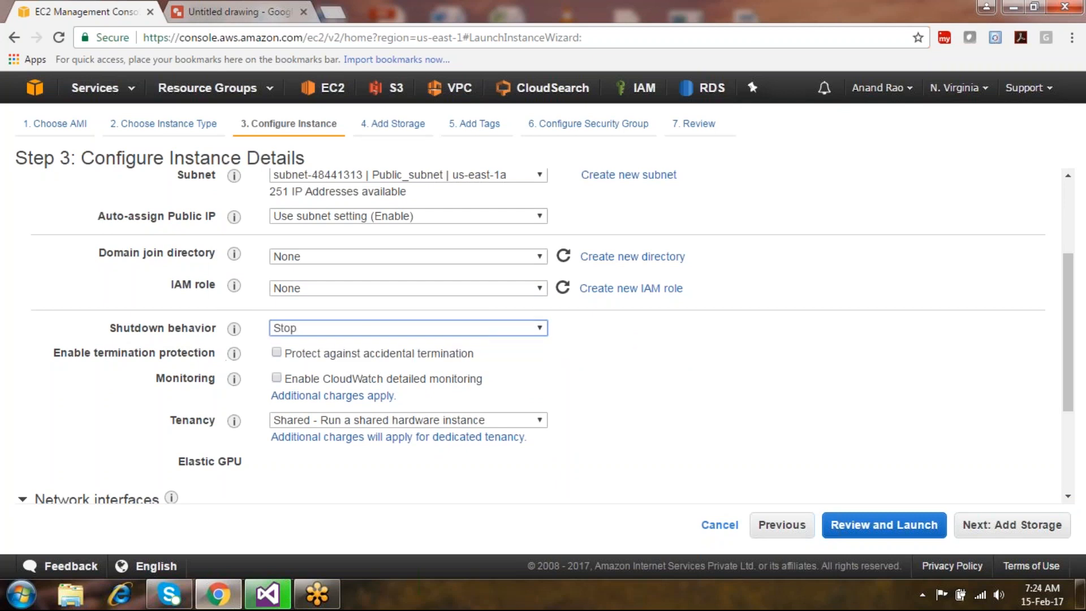
# Enable termination protection so the instance is protected against accidental termination.
pyautogui.click(276, 353)
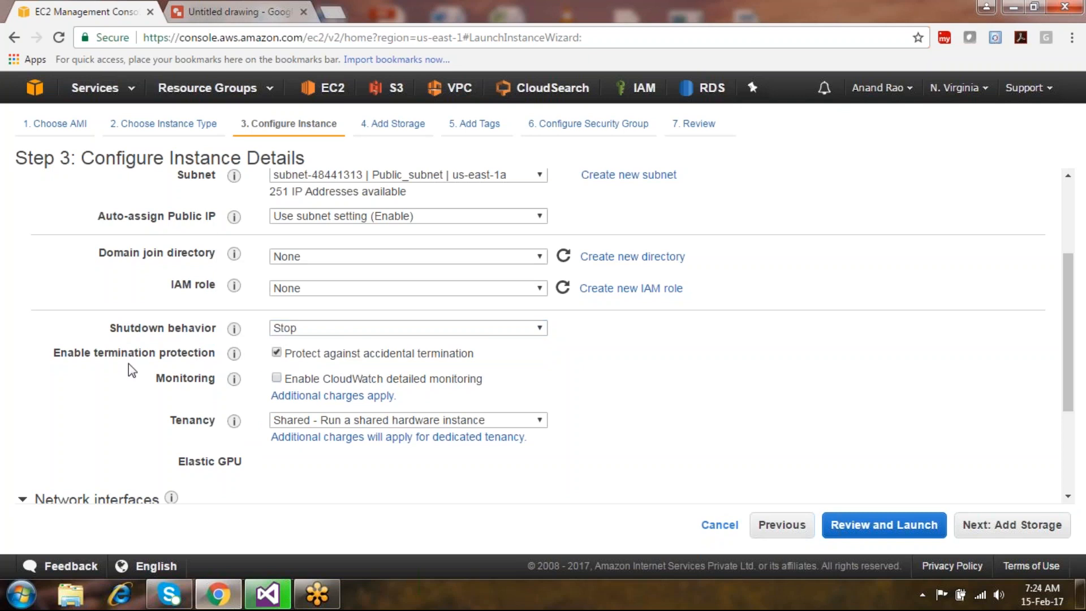
# Examine the termination protection and CloudWatch detailed monitoring settings and the available tenancy options without changing them.
pyautogui.moveTo(150, 352); pyautogui.dragTo(104, 351)
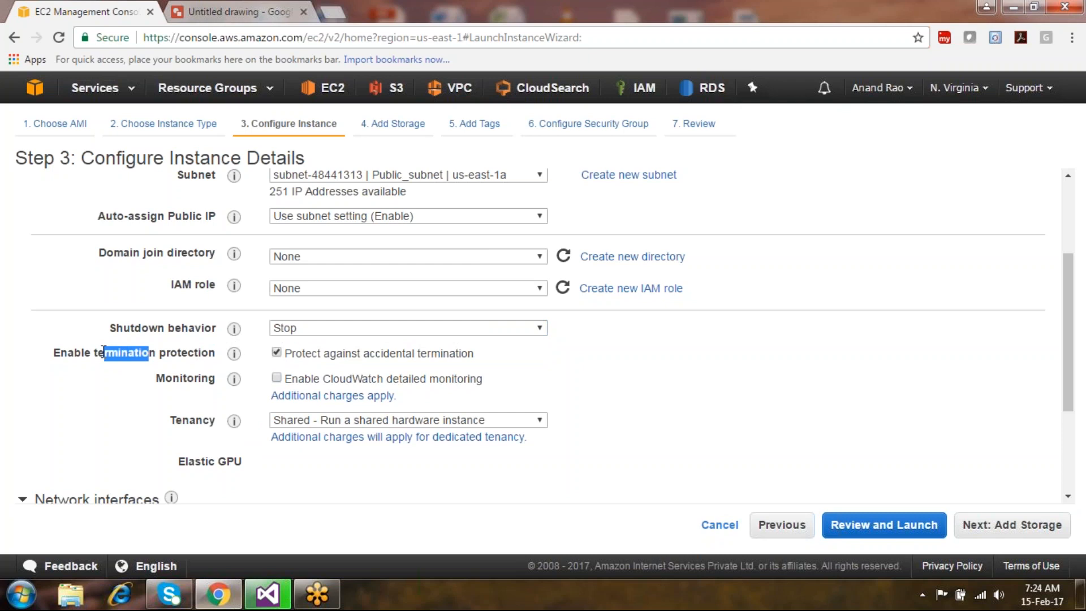
pyautogui.moveTo(330, 356); pyautogui.dragTo(295, 359)
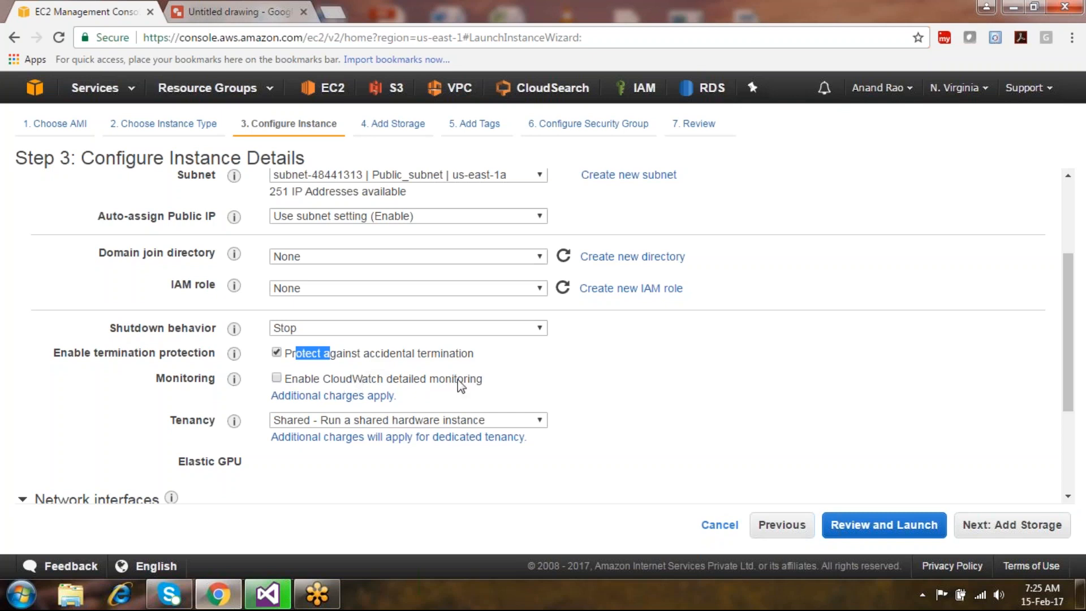
pyautogui.moveTo(457, 379); pyautogui.dragTo(385, 375)
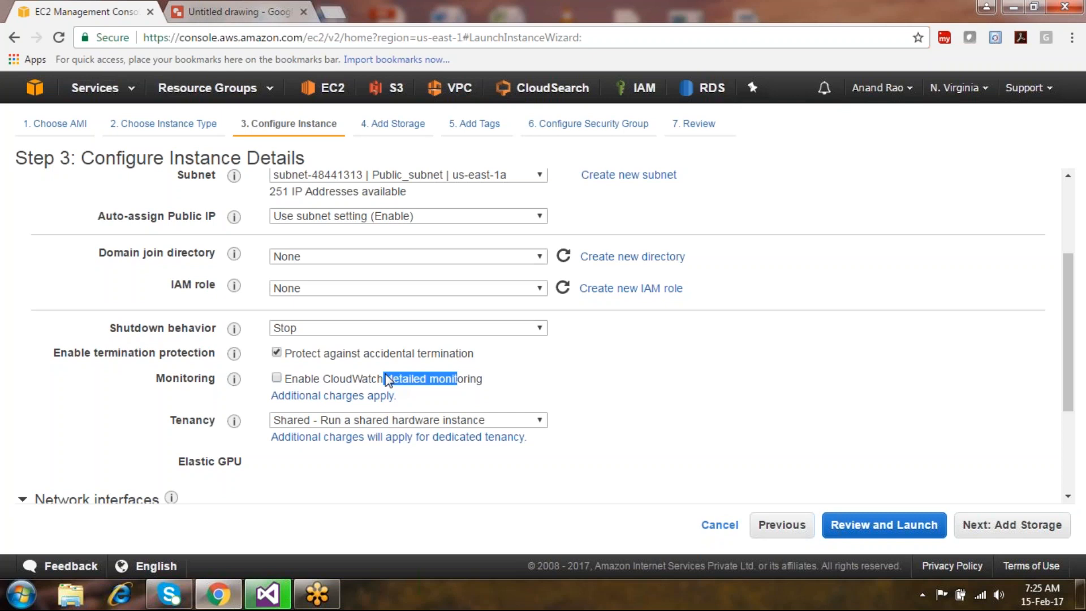
pyautogui.click(363, 375)
pyautogui.click(390, 421)
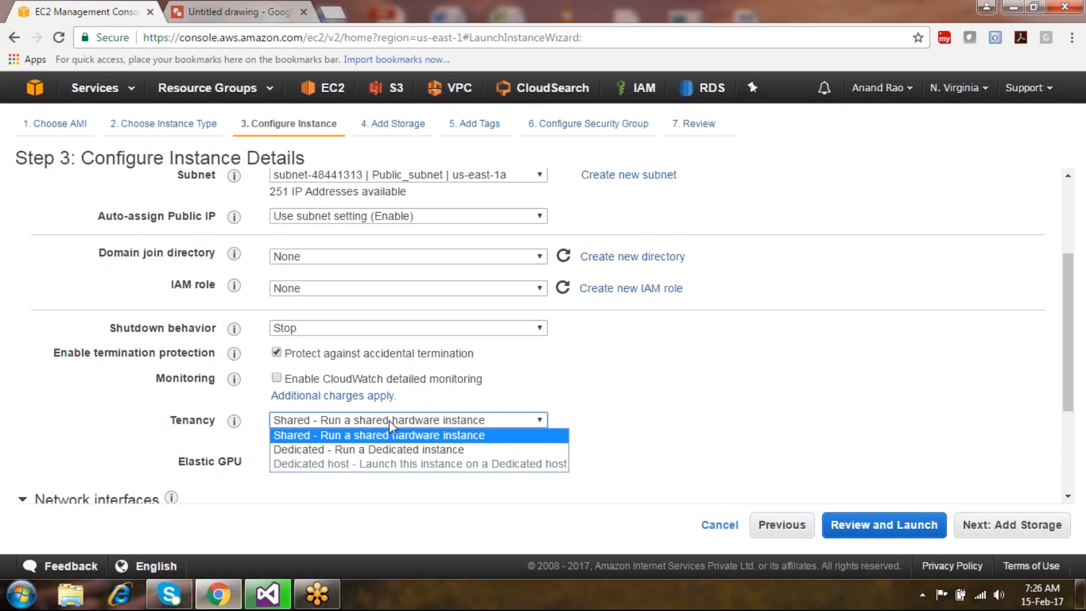
pyautogui.click(758, 390)
# Expand the advanced details of the instance and go to the optional user data text field.
pyautogui.moveTo(1075, 311); pyautogui.dragTo(1076, 429)
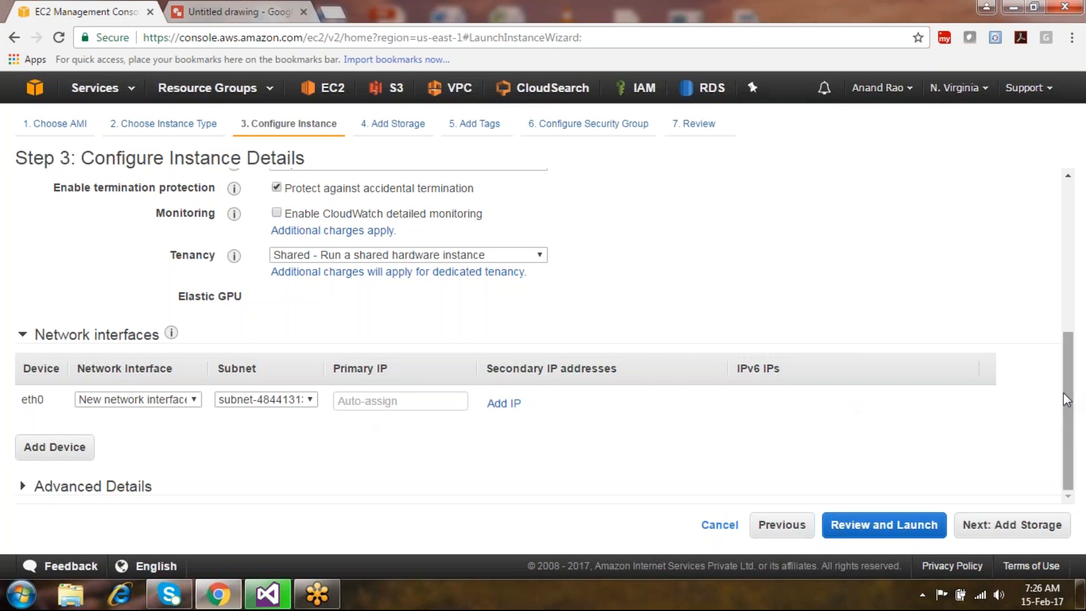
pyautogui.click(119, 494)
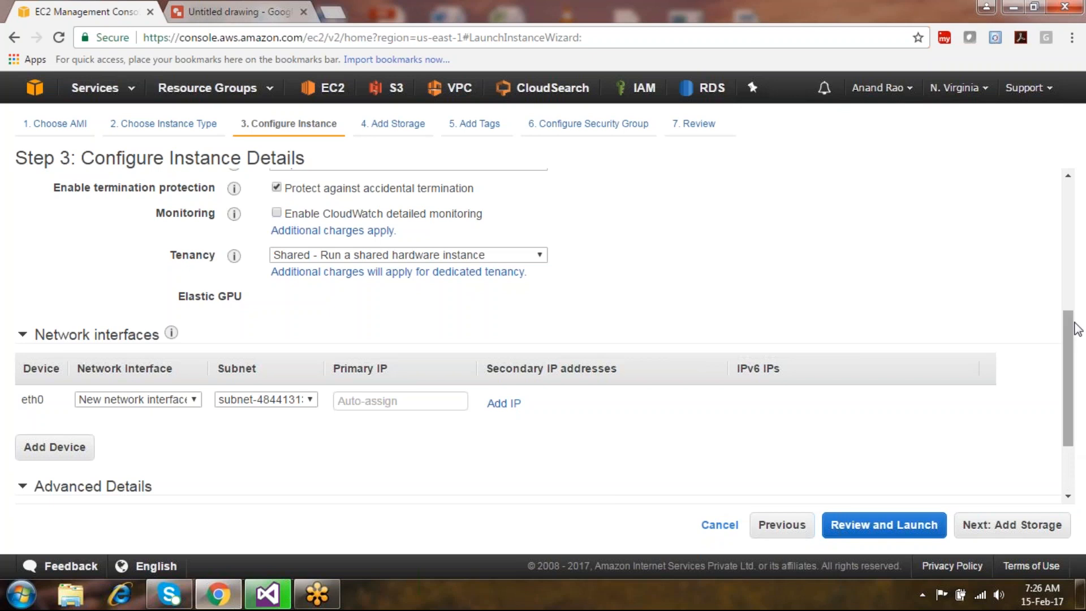
pyautogui.moveTo(1076, 329); pyautogui.dragTo(1074, 439)
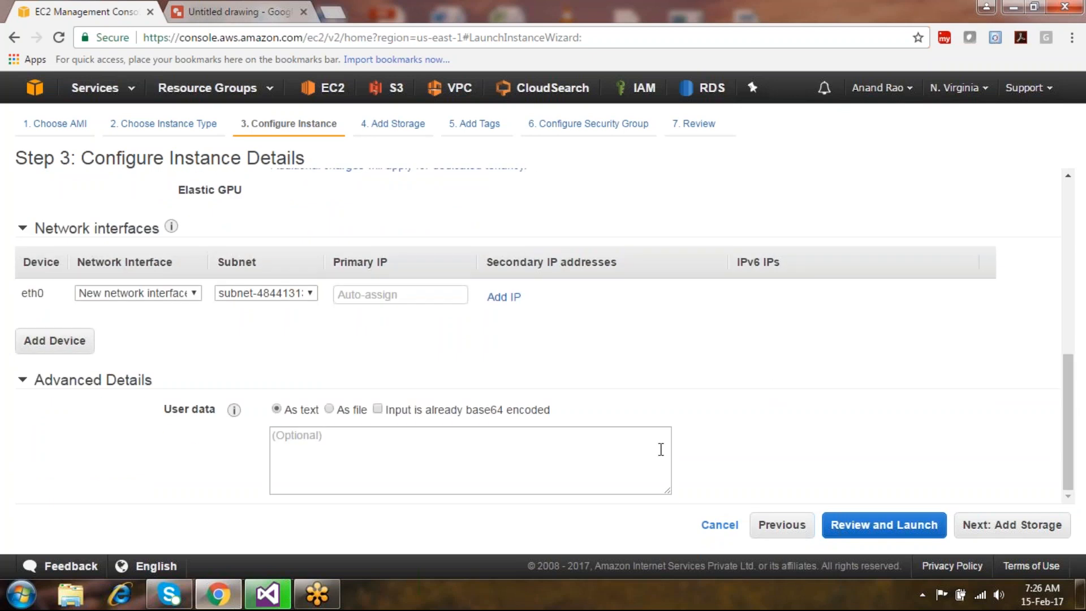
pyautogui.click(660, 449)
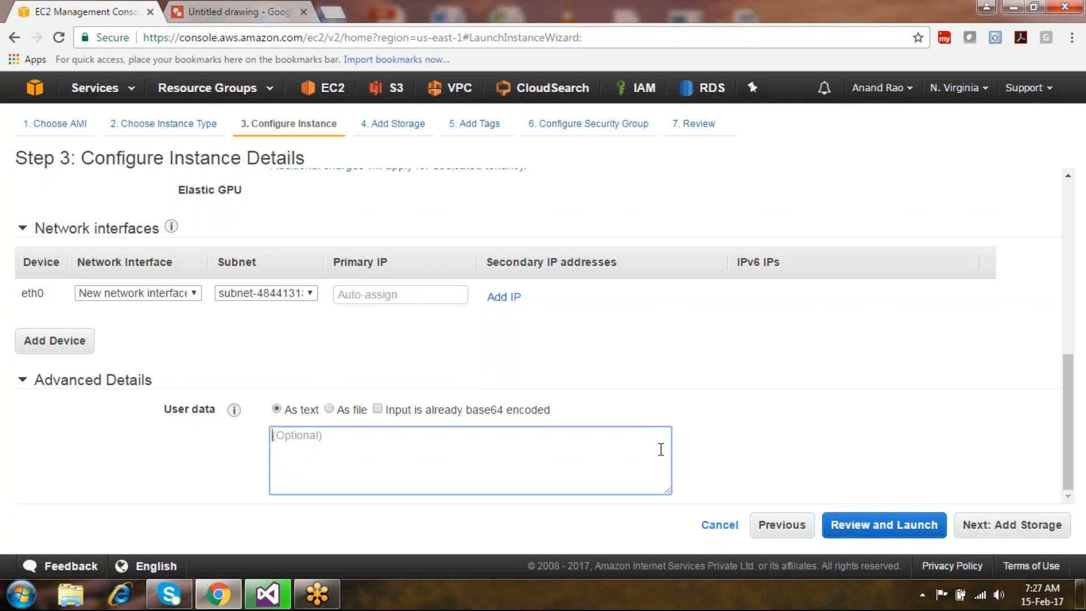
# Try supplying the user data as a file, opening the file selection and cancelling it.
pyautogui.click(332, 411)
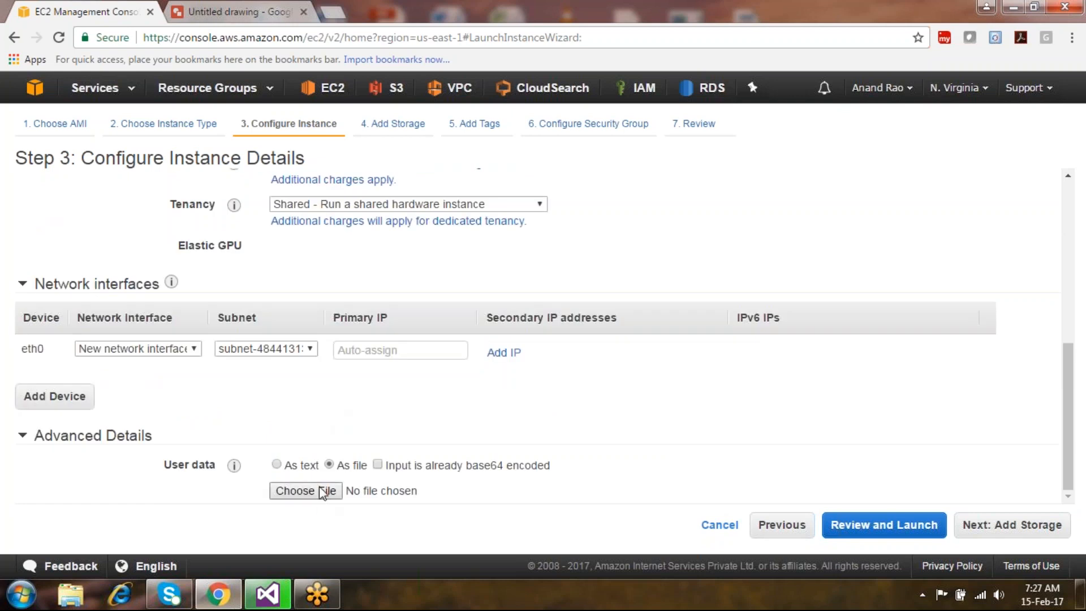
pyautogui.click(319, 488)
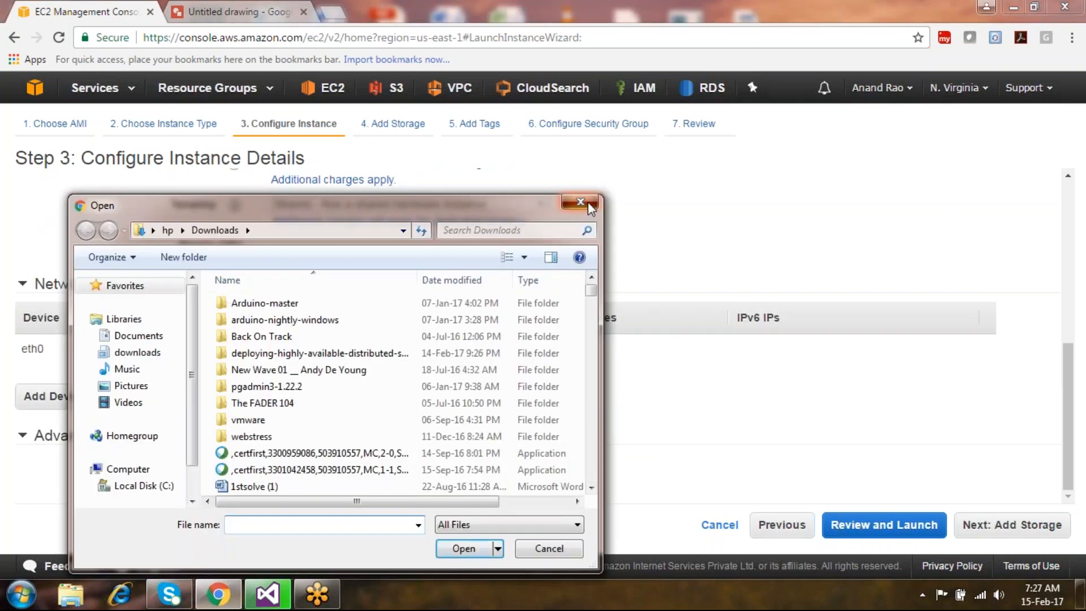
pyautogui.click(588, 202)
# Mark the user data input as already base64 encoded, supply it as text, and continue to the storage settings.
pyautogui.click(379, 465)
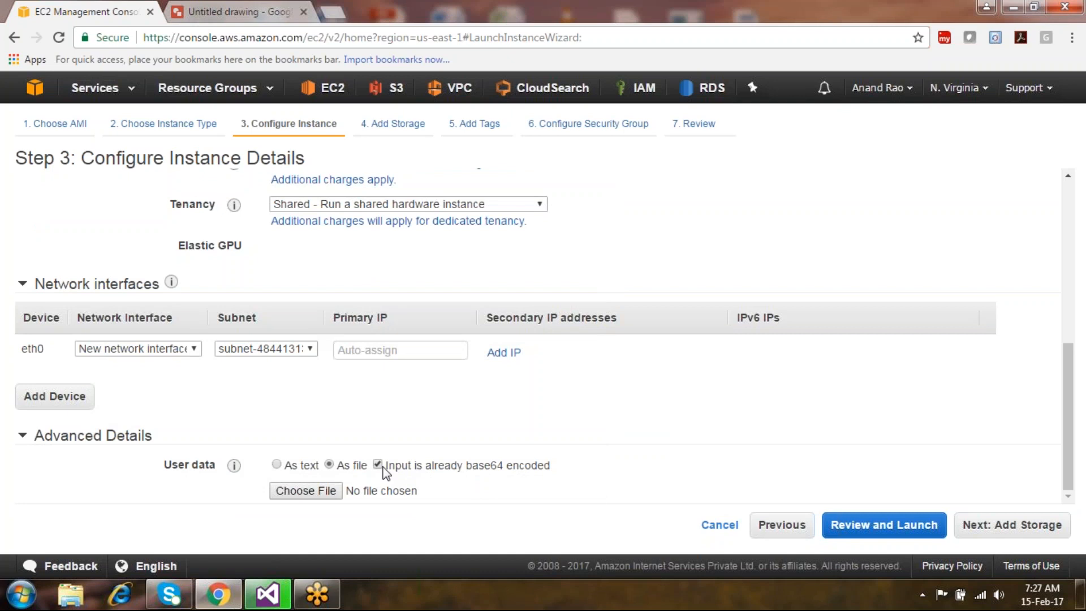
pyautogui.moveTo(549, 465); pyautogui.dragTo(273, 486)
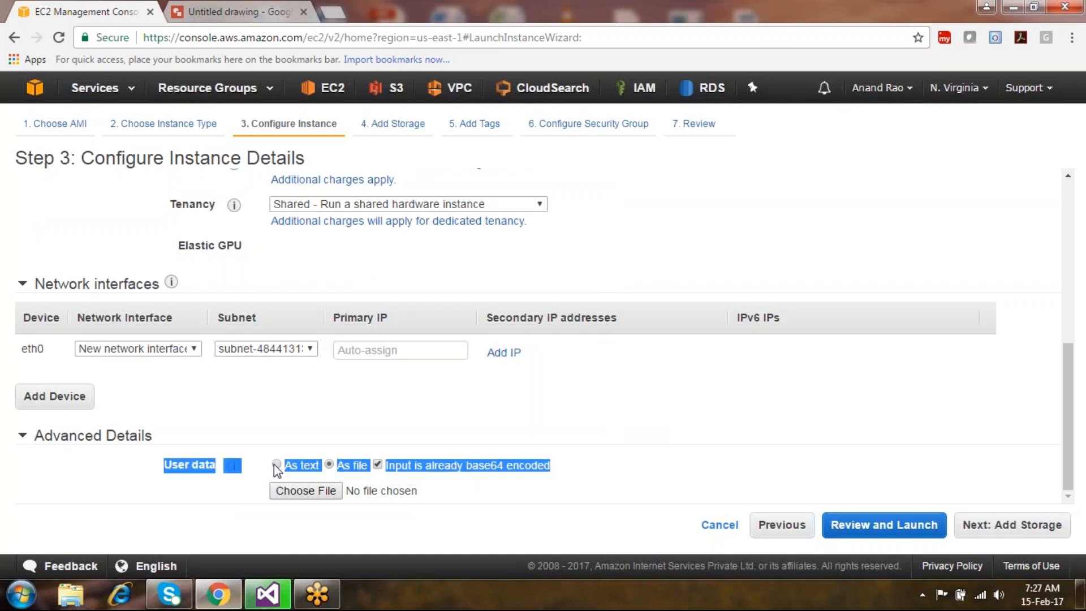
pyautogui.click(276, 465)
pyautogui.click(509, 433)
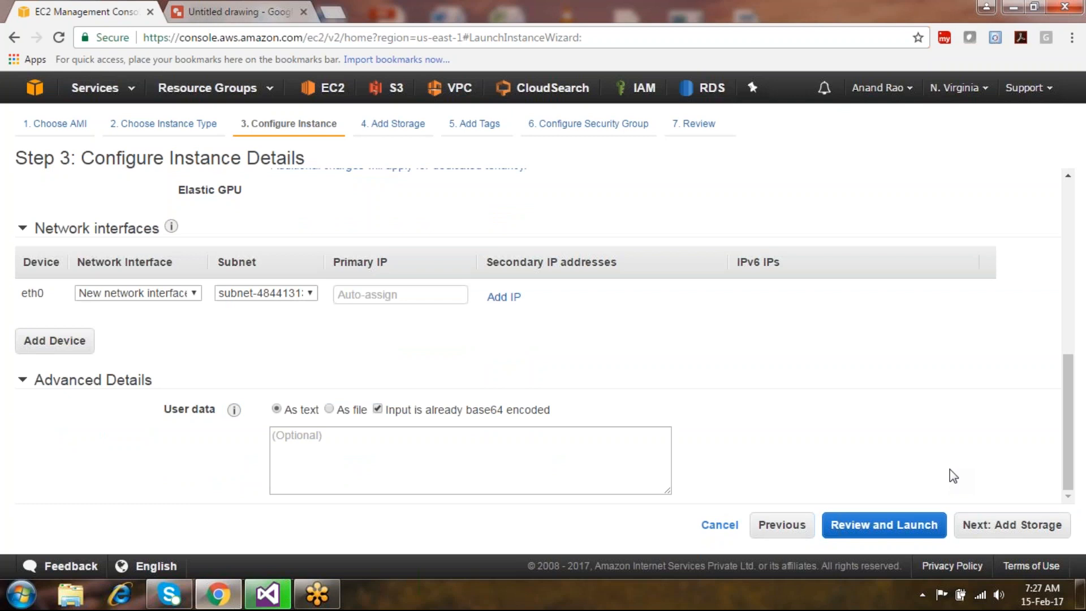
pyautogui.click(1015, 525)
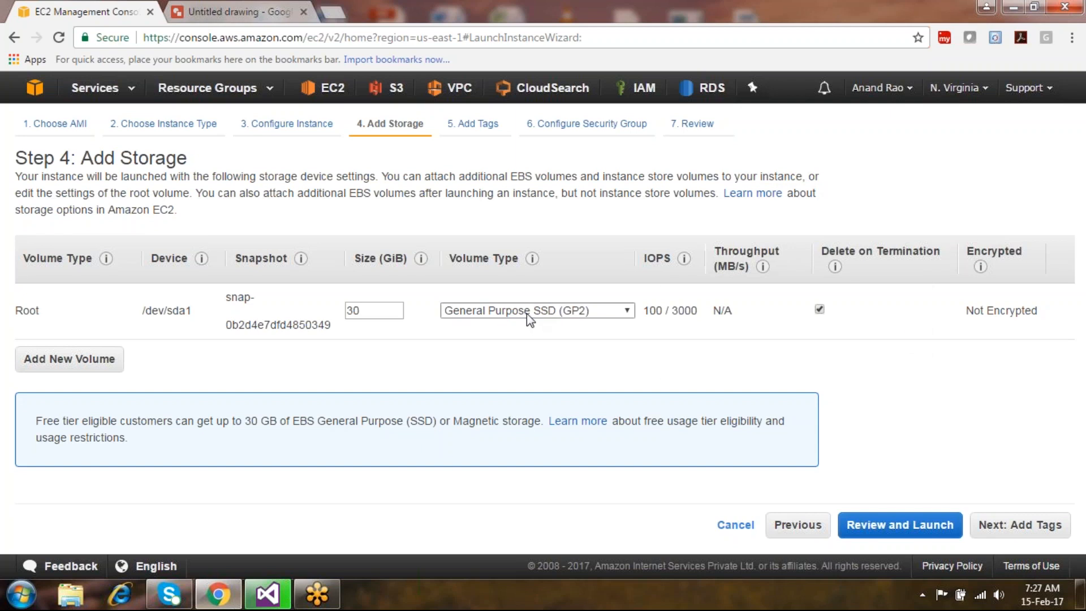
# Compare Magnetic and Provisioned IOPS SSD (IO1) as the root volume's type, then return it to General Purpose SSD (GP2).
pyautogui.moveTo(684, 260)
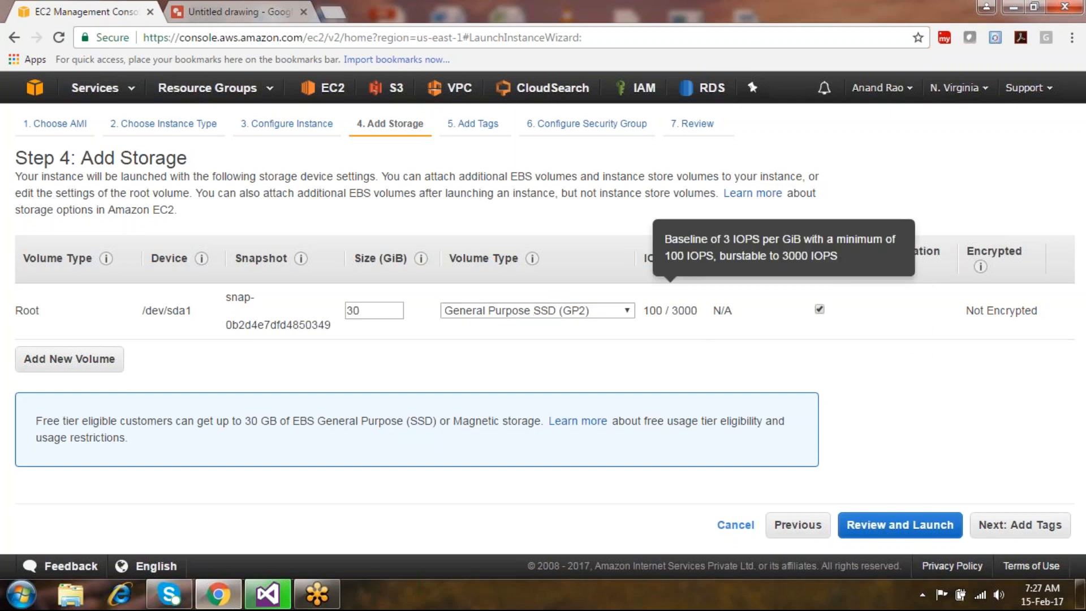
pyautogui.click(579, 313)
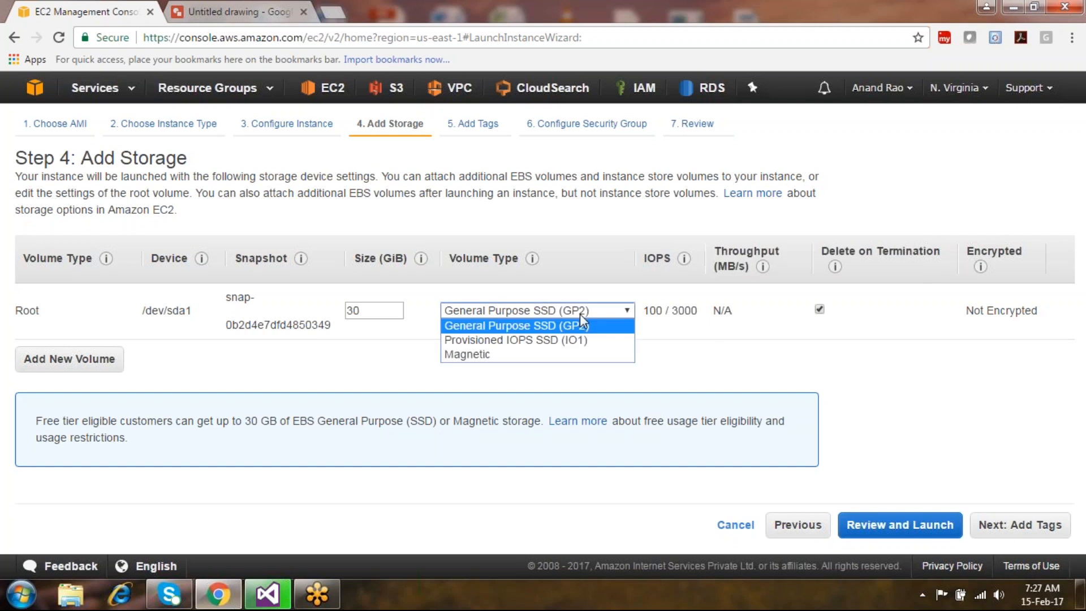
pyautogui.click(562, 354)
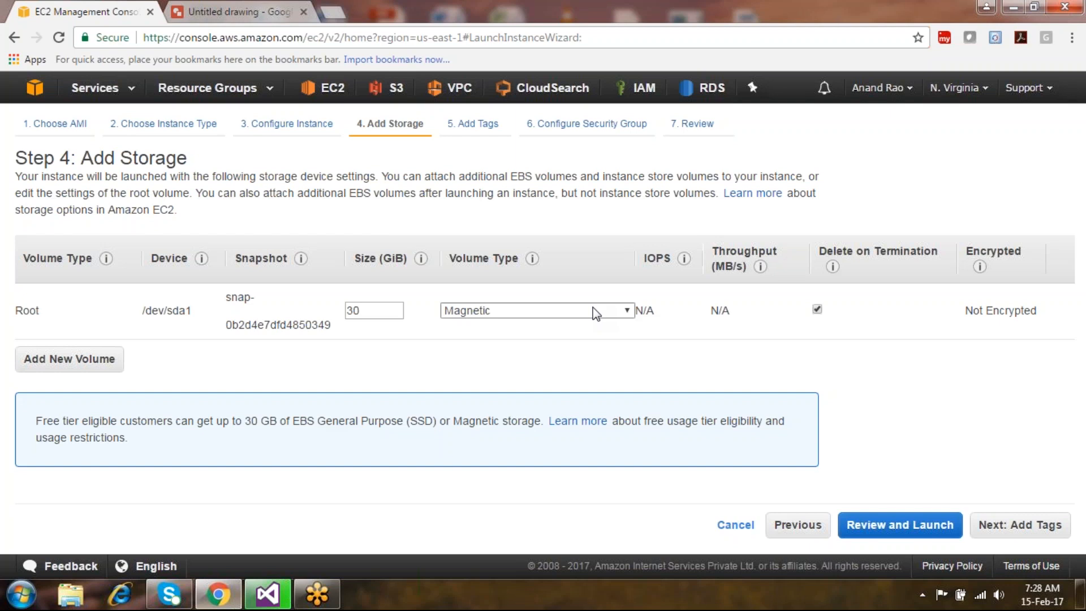
pyautogui.click(594, 313)
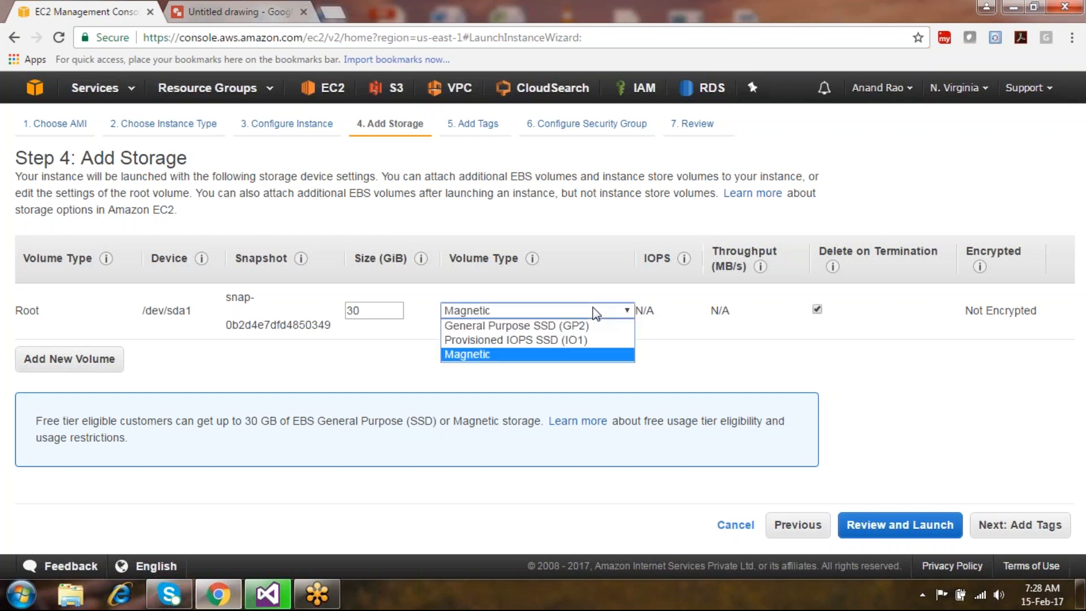
pyautogui.click(580, 340)
pyautogui.doubleClick(659, 308)
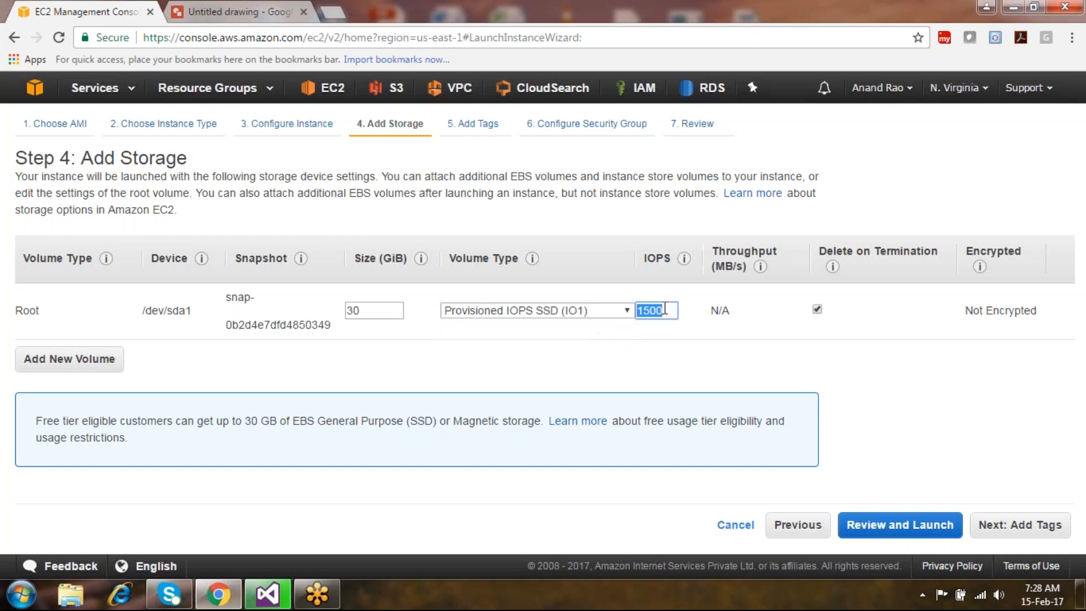
pyautogui.click(627, 312)
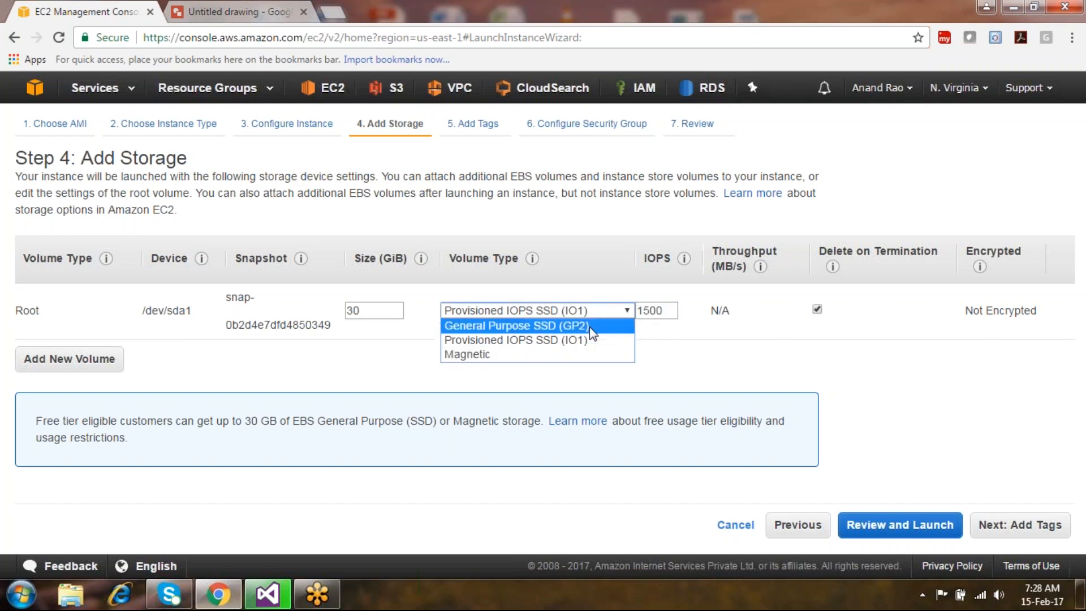
pyautogui.click(591, 323)
pyautogui.click(611, 366)
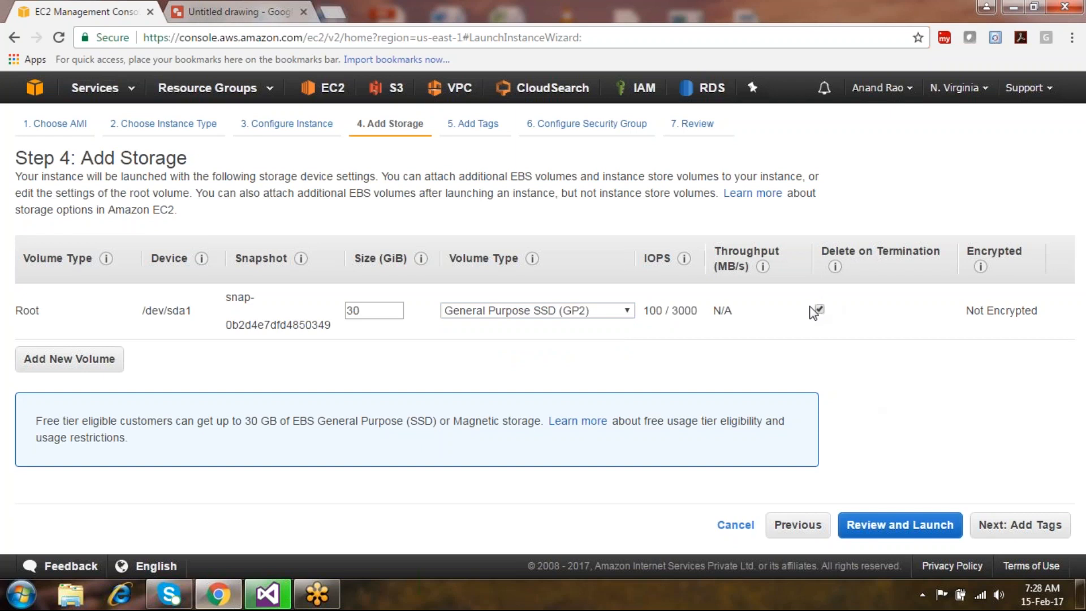
# Examine the root volume's encryption status.
pyautogui.moveTo(1016, 311); pyautogui.dragTo(998, 318)
pyautogui.tripleClick(1016, 316)
pyautogui.click(917, 331)
# Continue to the instance tags and set the Name tag's value to WebServer.
pyautogui.click(1023, 532)
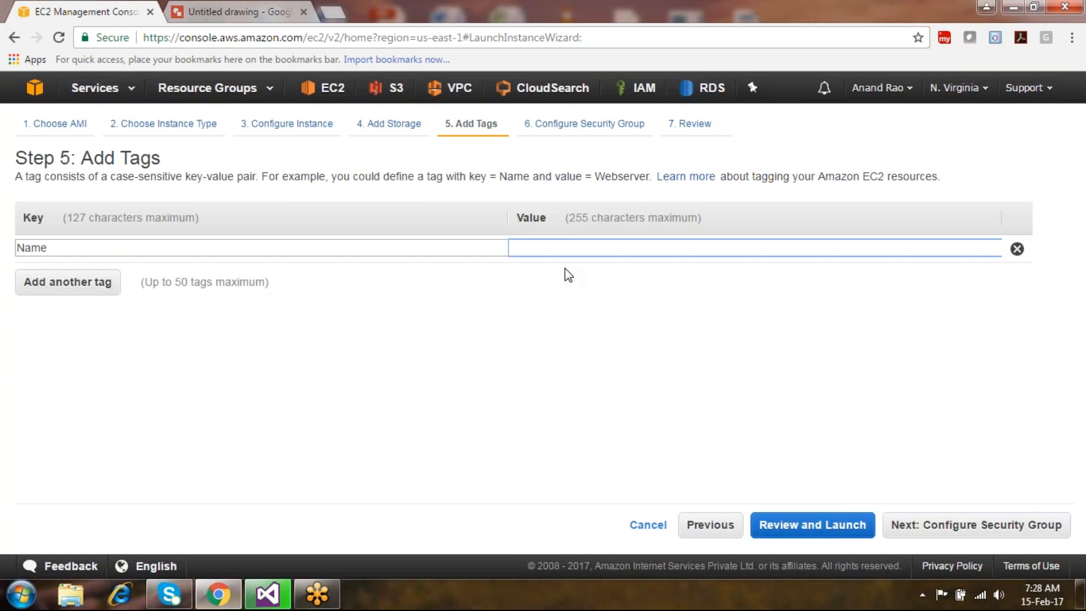
pyautogui.write('Webbserv')
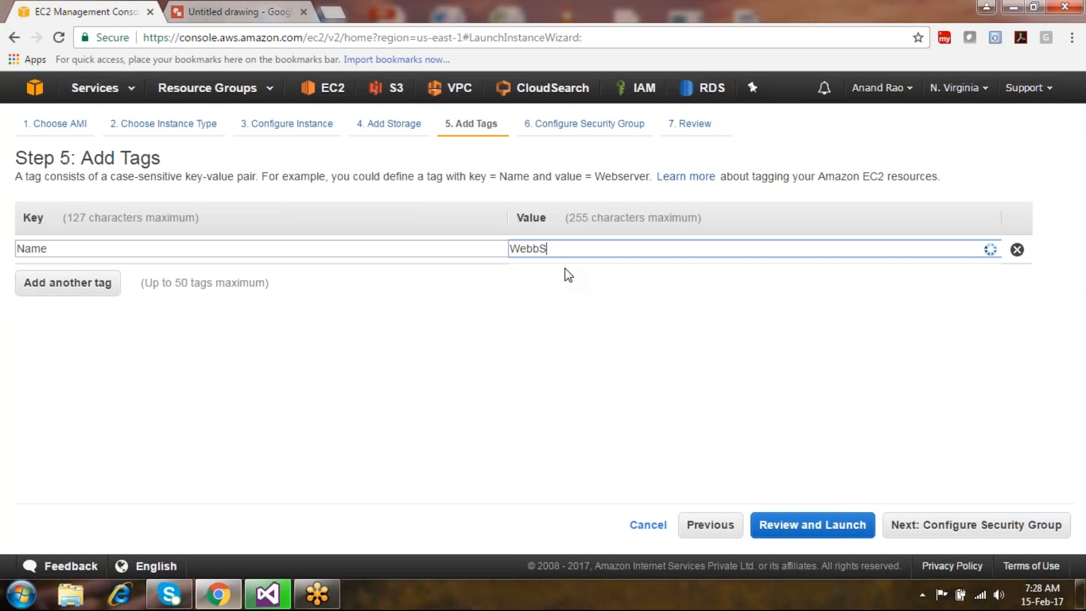
pyautogui.press('BackSpace')
pyautogui.press('BackSpace')
pyautogui.press('BackSpace')
pyautogui.press('BackSpace')
pyautogui.press('BackSpace')
pyautogui.write('Server')
# Add a second tag with the key Department and the value Front end Team.
pyautogui.click(38, 297)
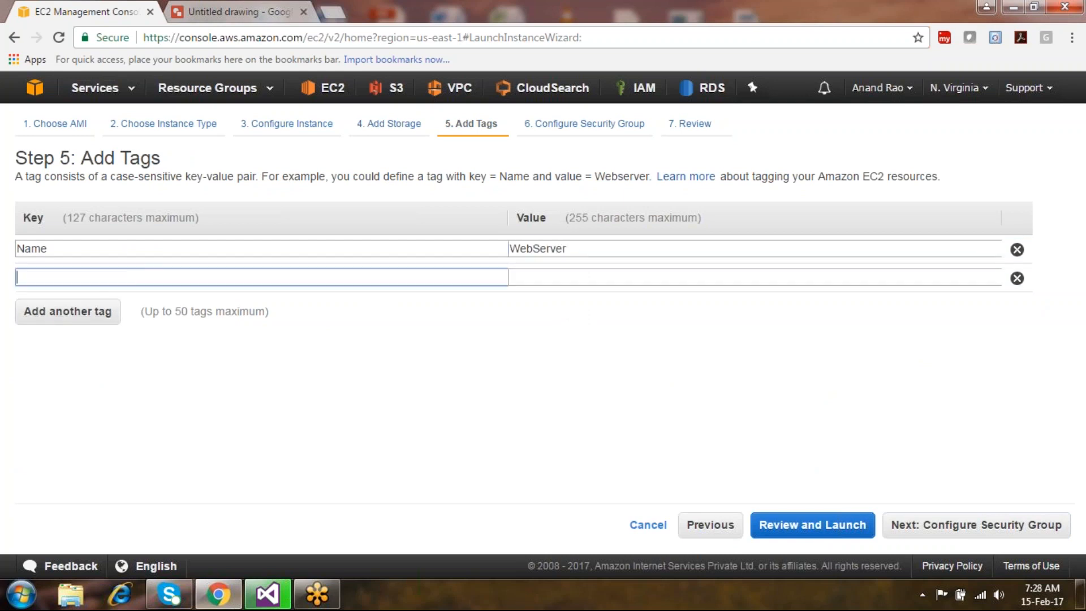
pyautogui.write('Department')
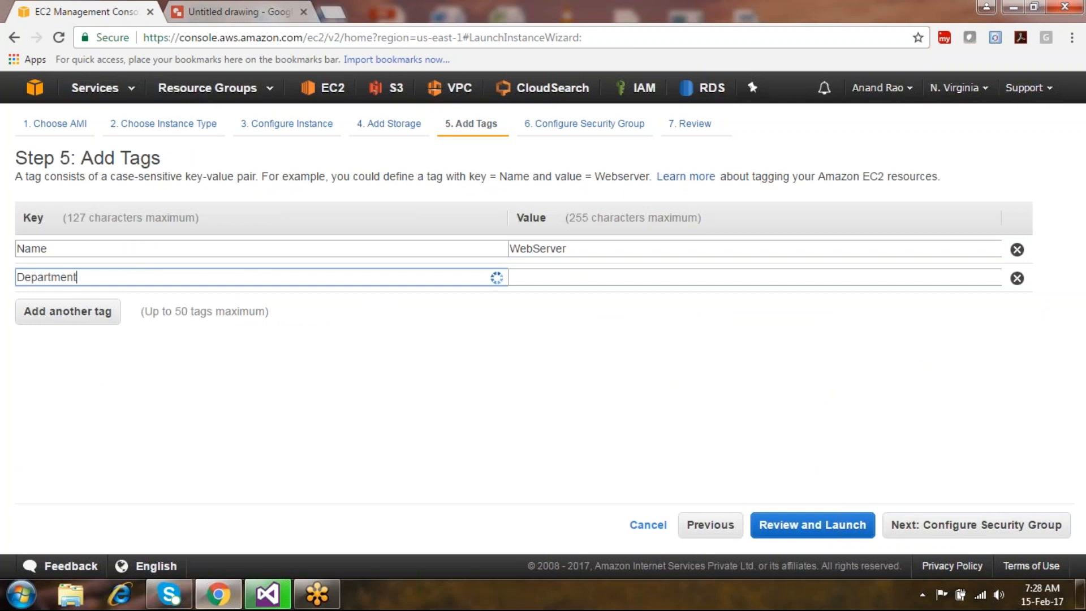
pyautogui.click(536, 277)
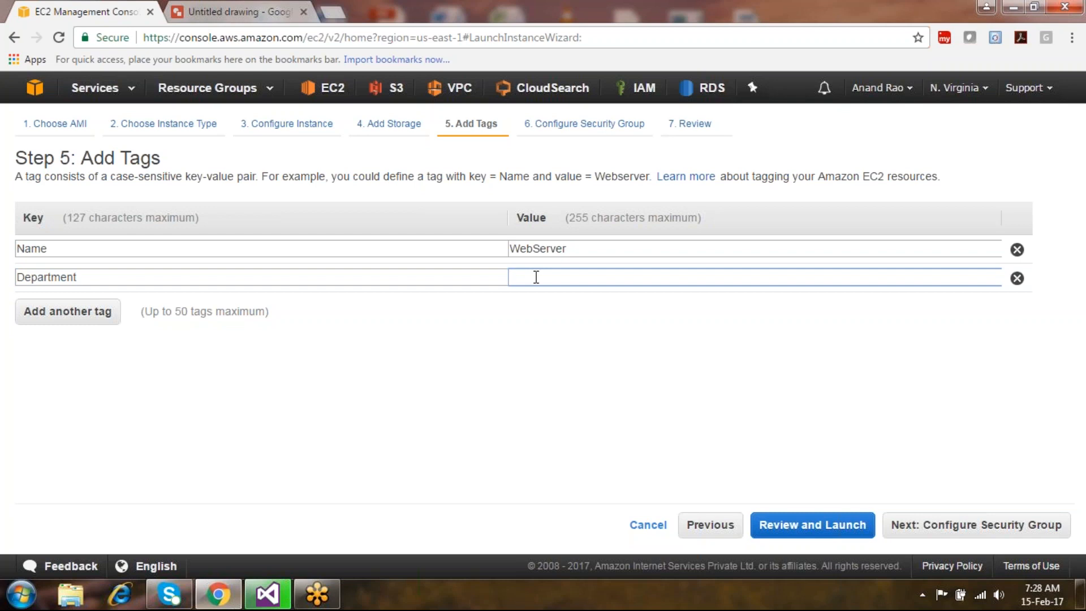
pyautogui.write('Front end Team')
# Add a third tag with the key Billing and the value Quarterly.
pyautogui.click(90, 308)
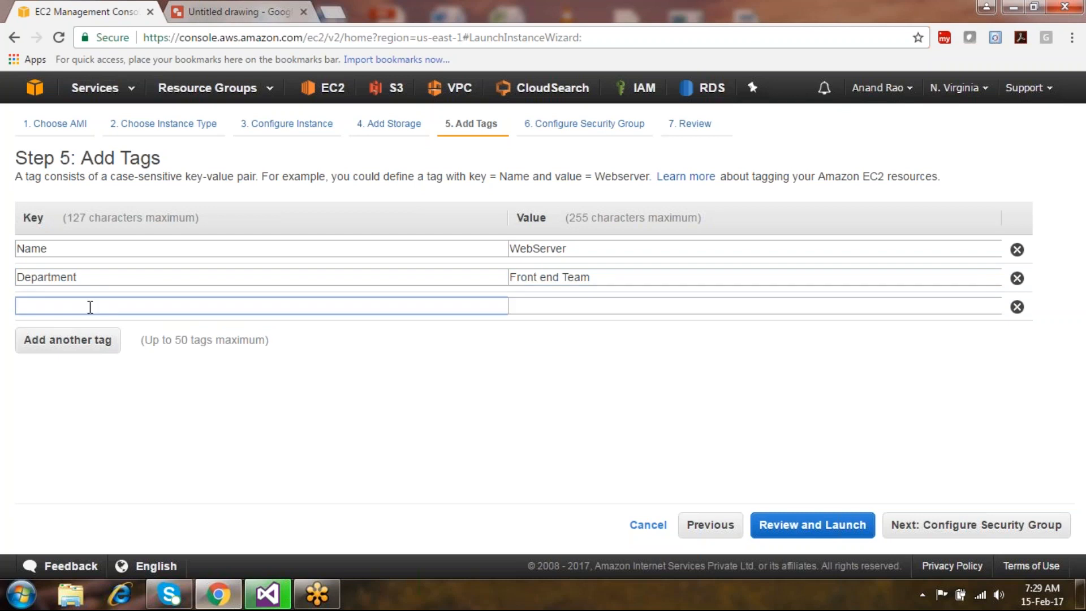
pyautogui.write('ill')
pyautogui.press('BackSpace')
pyautogui.press('BackSpace')
pyautogui.press('BackSpace')
pyautogui.write('illing')
pyautogui.press('BackSpace')
pyautogui.press('BackSpace')
pyautogui.press('BackSpace')
pyautogui.press('BackSpace')
pyautogui.press('BackSpace')
pyautogui.press('BackSpace')
pyautogui.write('Billing')
pyautogui.click(534, 307)
pyautogui.write('Quarterly')
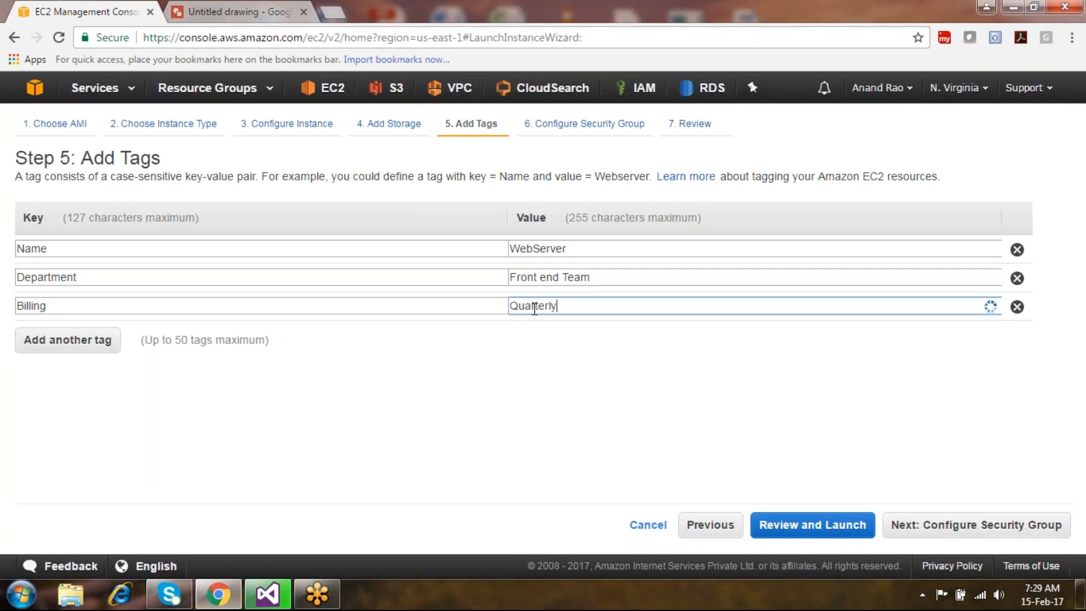
pyautogui.press('Tab')
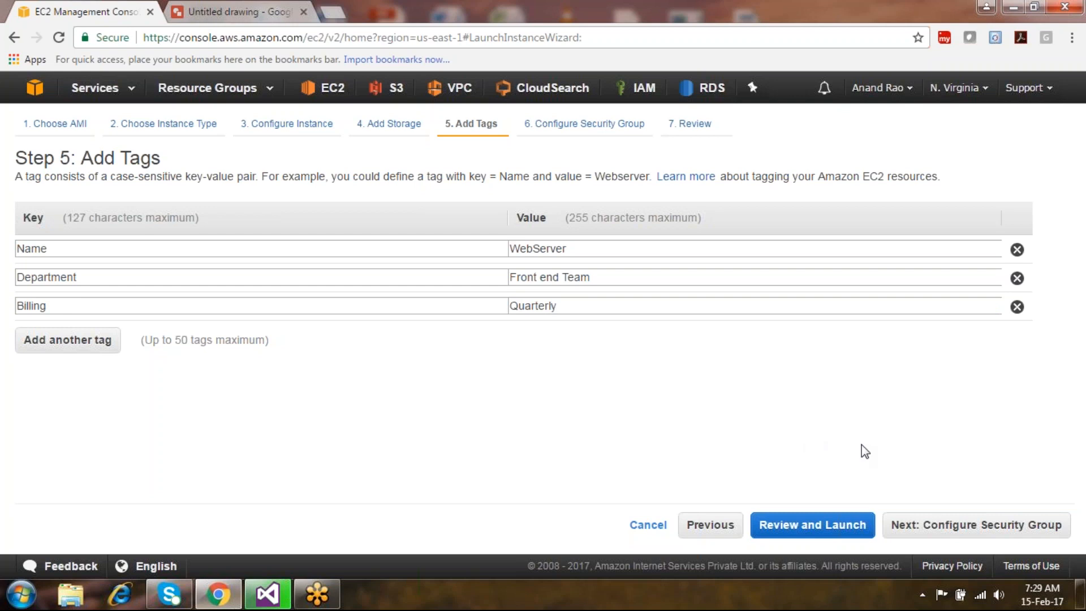
# Continue to the security group settings, check the existing security groups, and return to creating a new security group.
pyautogui.click(968, 535)
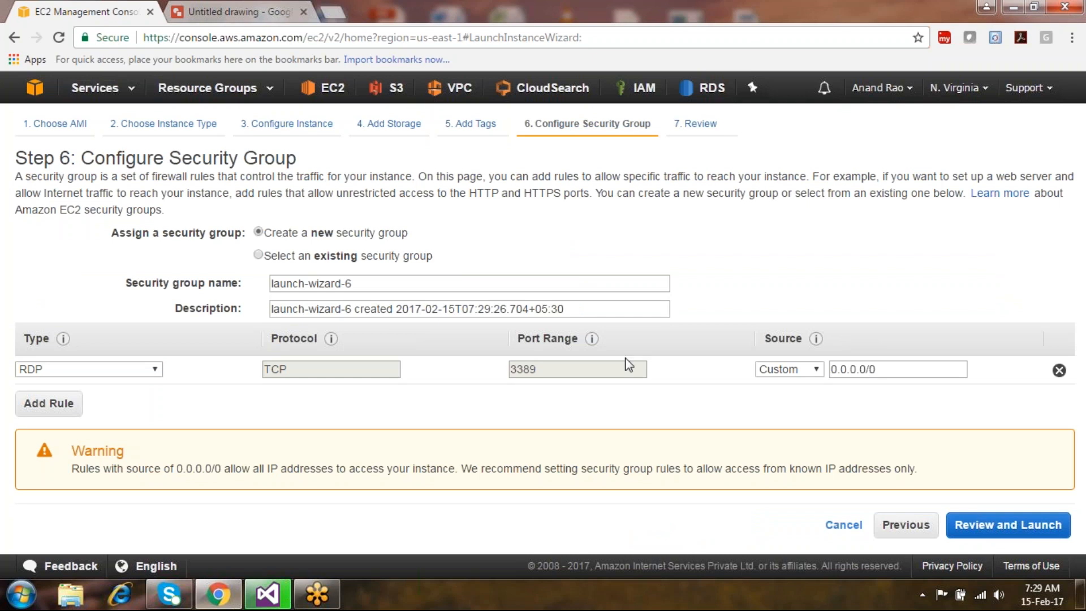
pyautogui.click(351, 256)
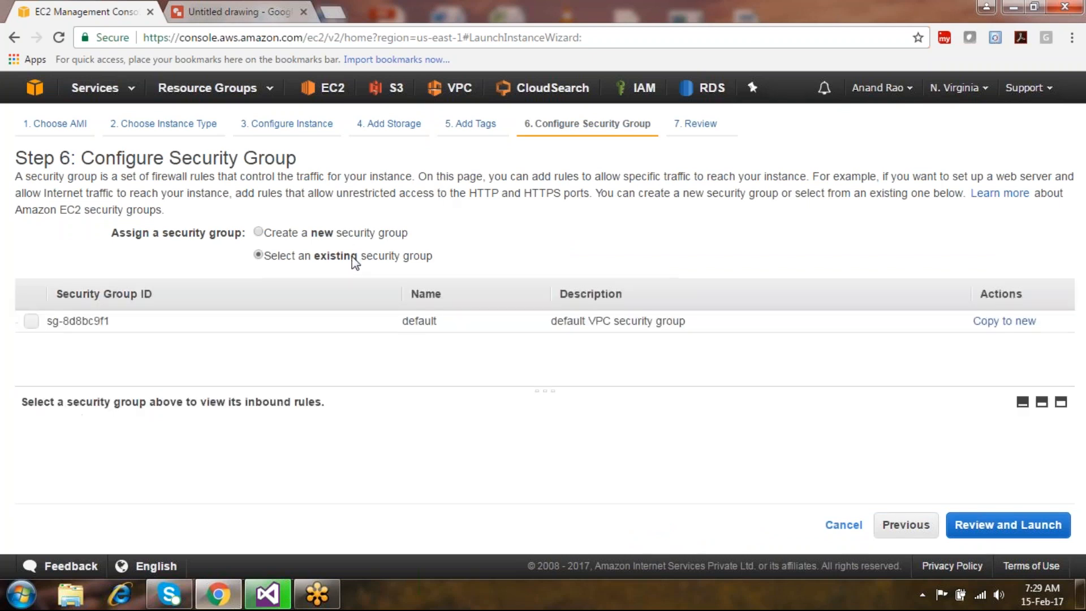
pyautogui.click(351, 234)
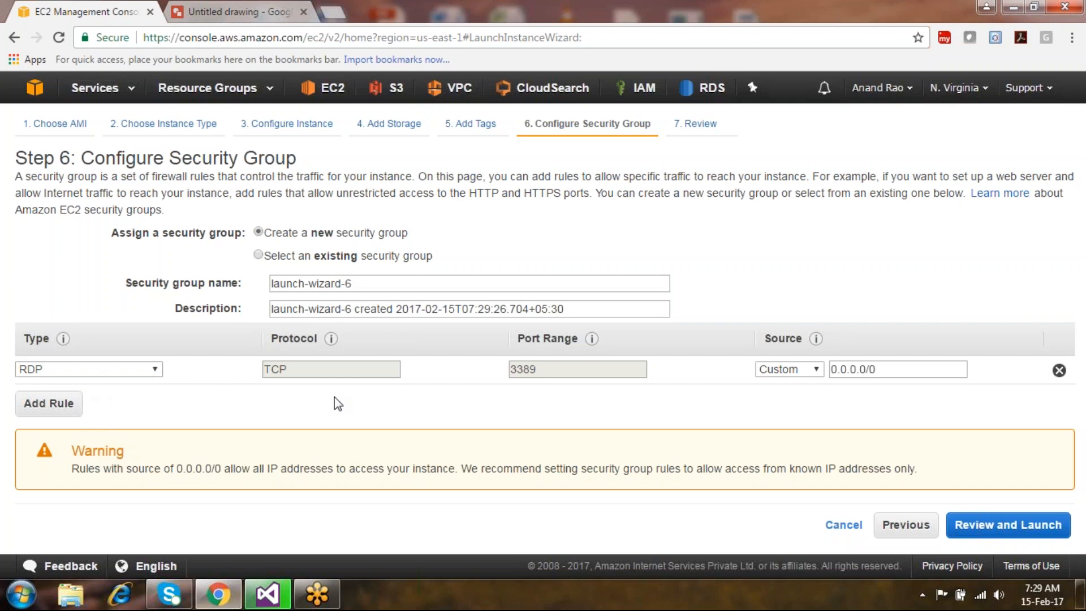
pyautogui.doubleClick(520, 376)
# Add an HTTP rule to the new security group below the RDP rule and check its port range.
pyautogui.click(71, 405)
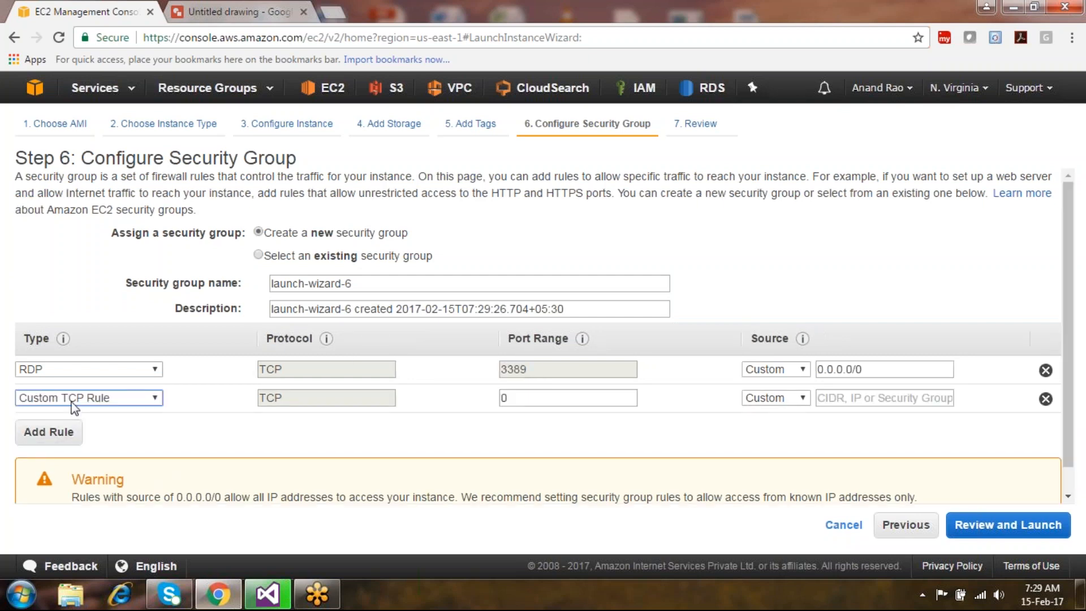
pyautogui.click(72, 403)
pyautogui.moveTo(152, 193); pyautogui.dragTo(160, 311)
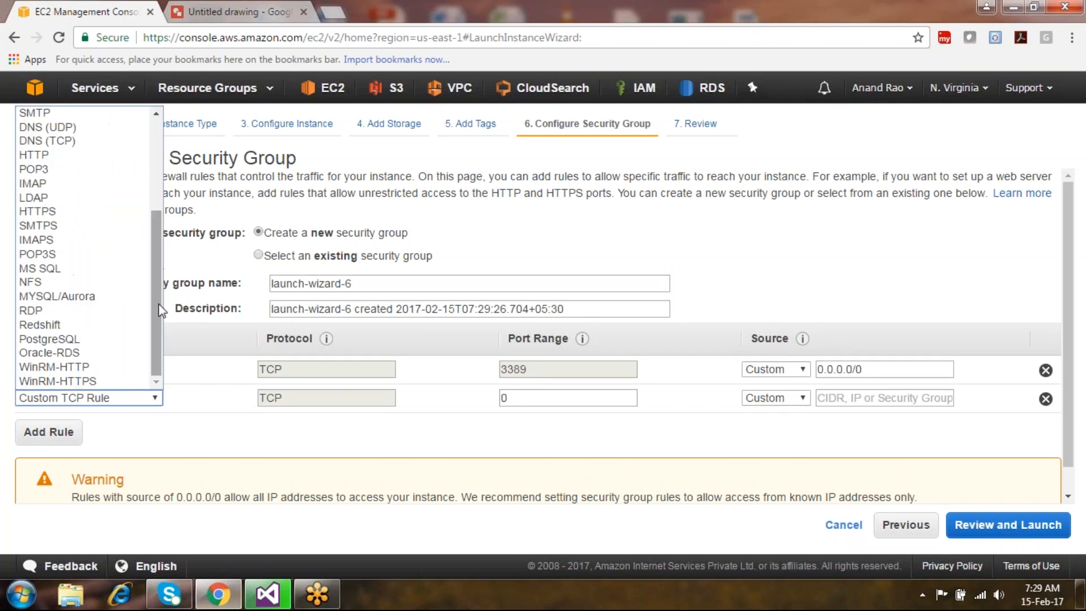
pyautogui.click(84, 156)
pyautogui.moveTo(569, 398); pyautogui.dragTo(485, 402)
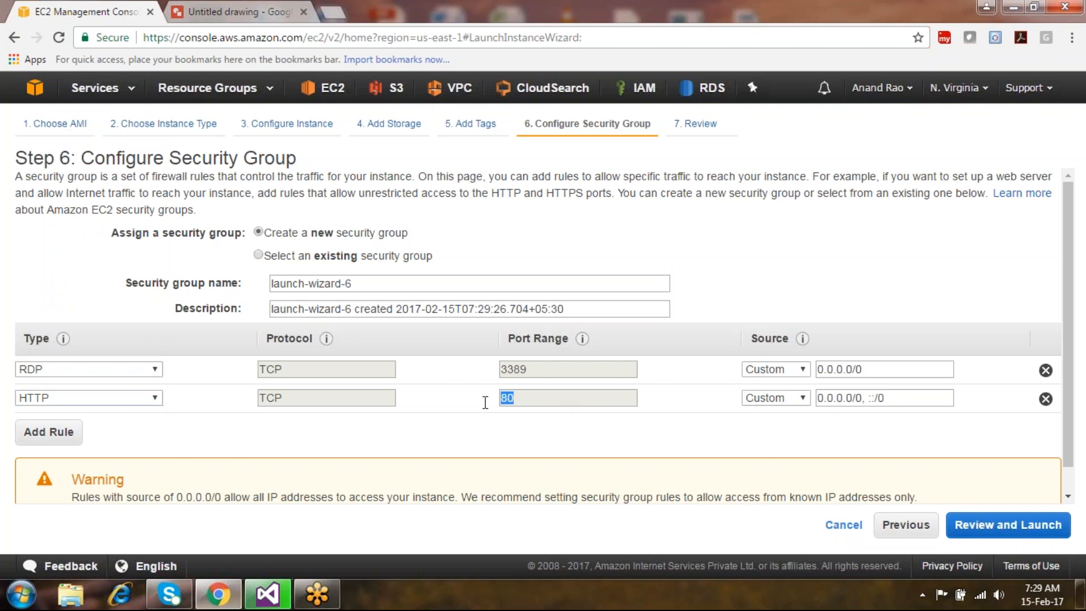
# Add an HTTPS rule to the new security group below the HTTP rule and check its port range.
pyautogui.click(61, 438)
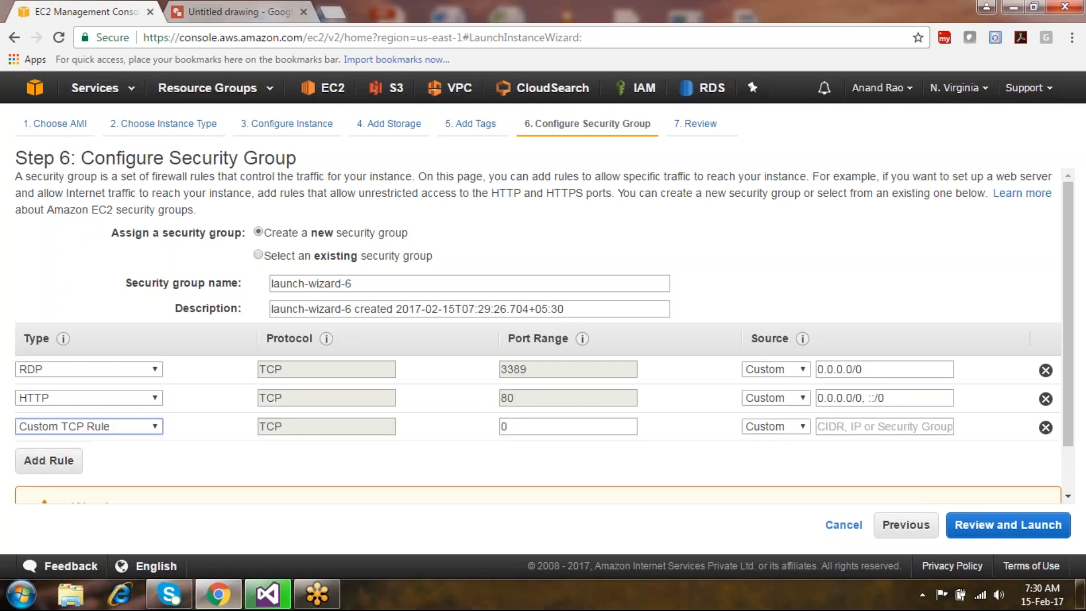
pyautogui.press('h')
pyautogui.press('h')
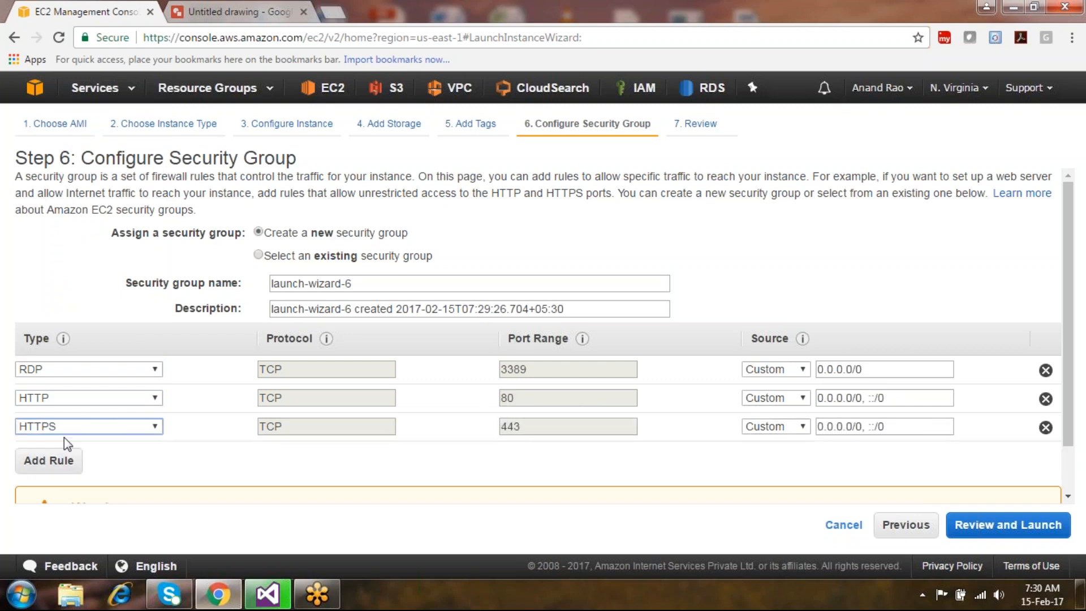
pyautogui.moveTo(568, 427); pyautogui.dragTo(468, 423)
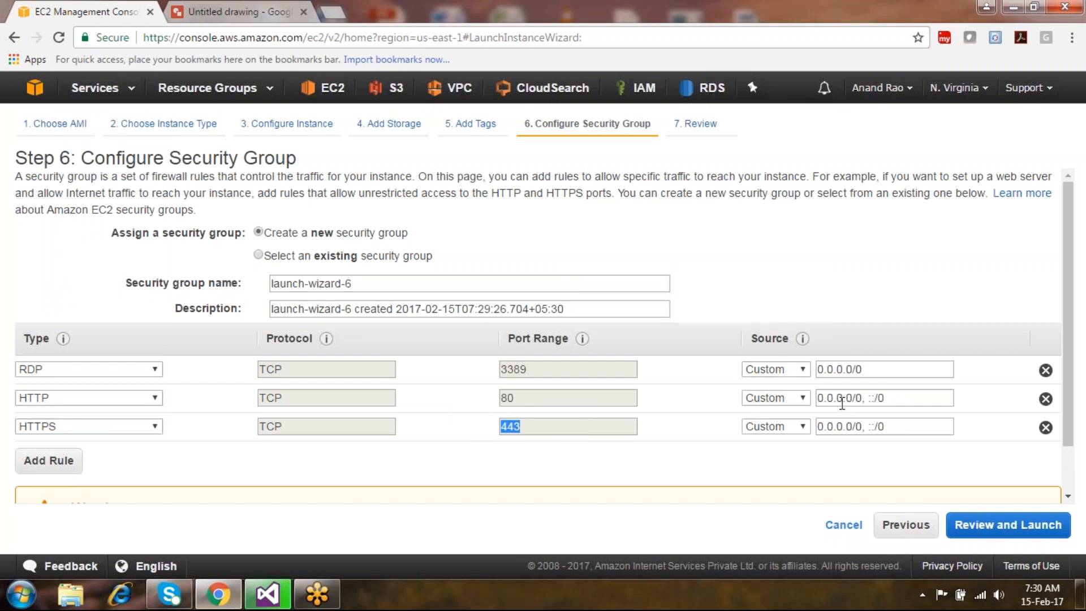
# Set the HTTP rule's source to My IP and check the address filled in.
pyautogui.click(794, 398)
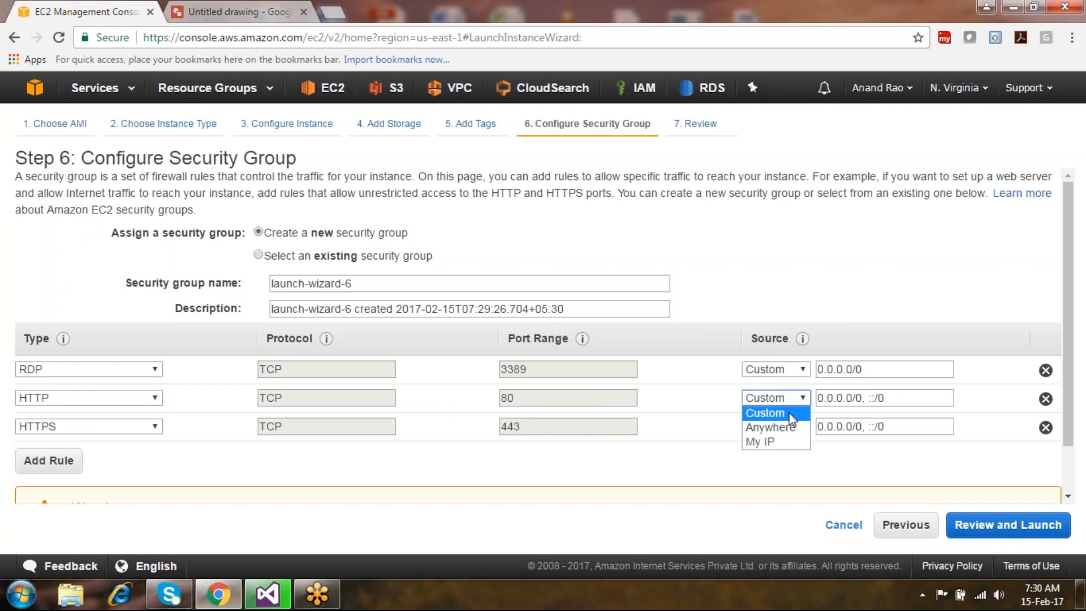
pyautogui.click(783, 442)
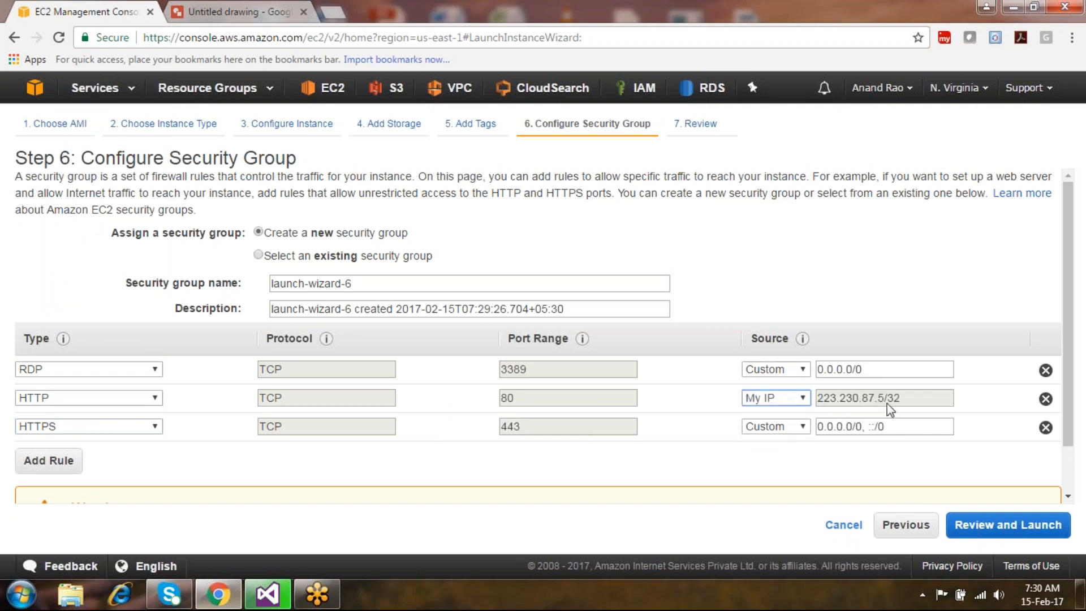
pyautogui.moveTo(892, 403); pyautogui.dragTo(830, 399)
pyautogui.click(881, 398)
# Search the web for "what is myip" and compare the public IP address with the HTTP rule's source.
pyautogui.hotkey('ctrl', 't')
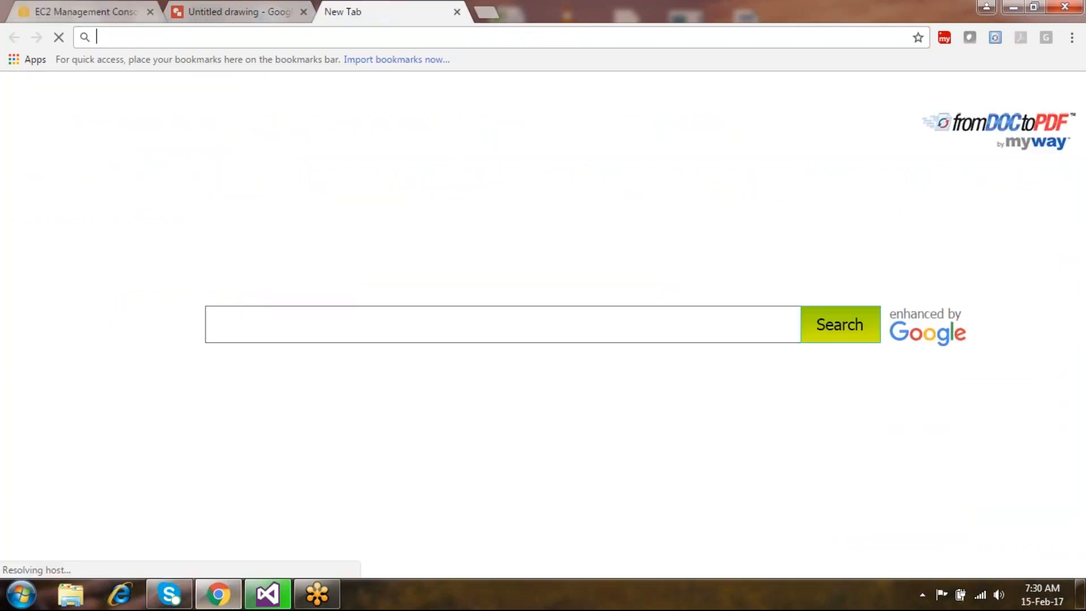
pyautogui.write('what is myip')
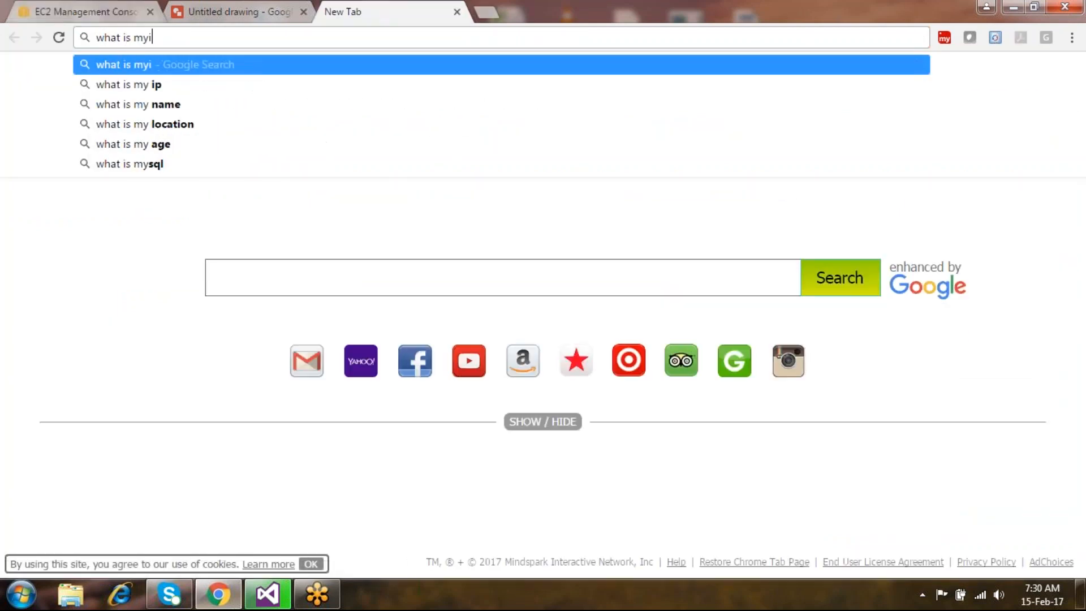
pyautogui.press('Return')
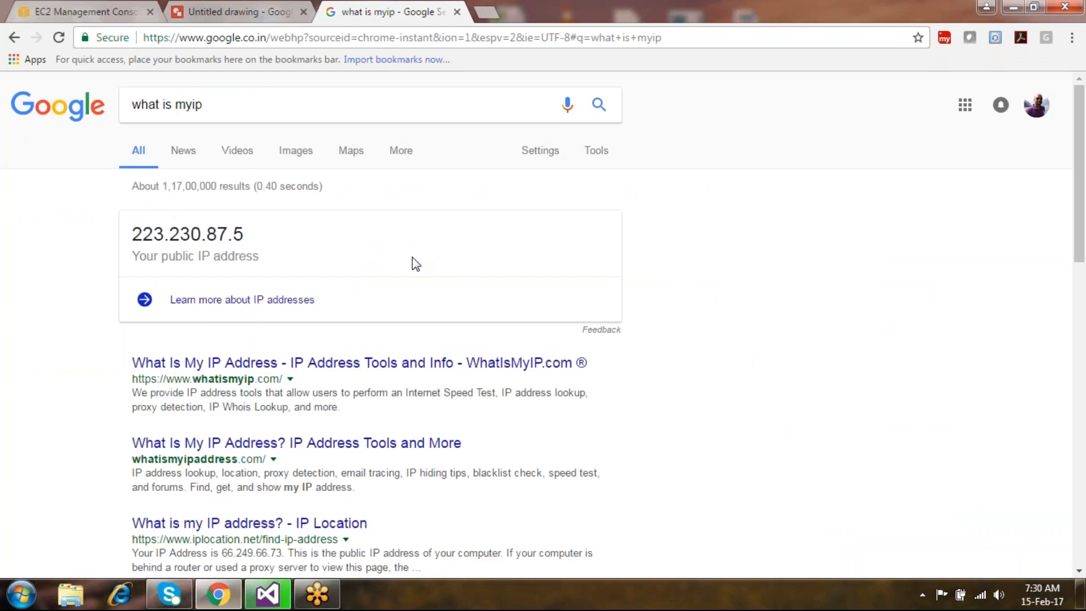
pyautogui.click(85, 11)
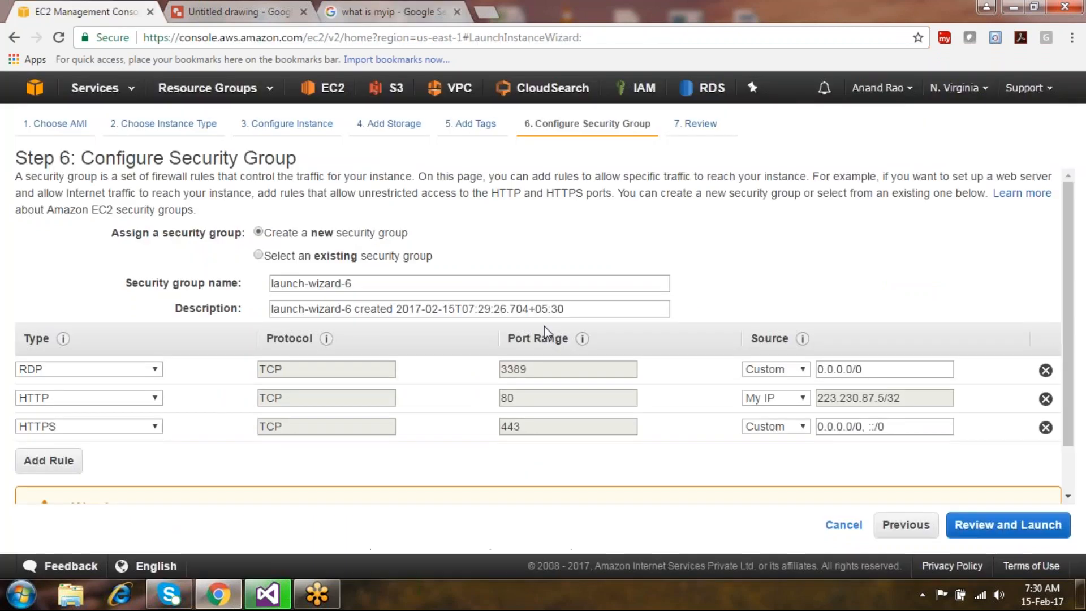
pyautogui.moveTo(912, 401); pyautogui.dragTo(824, 398)
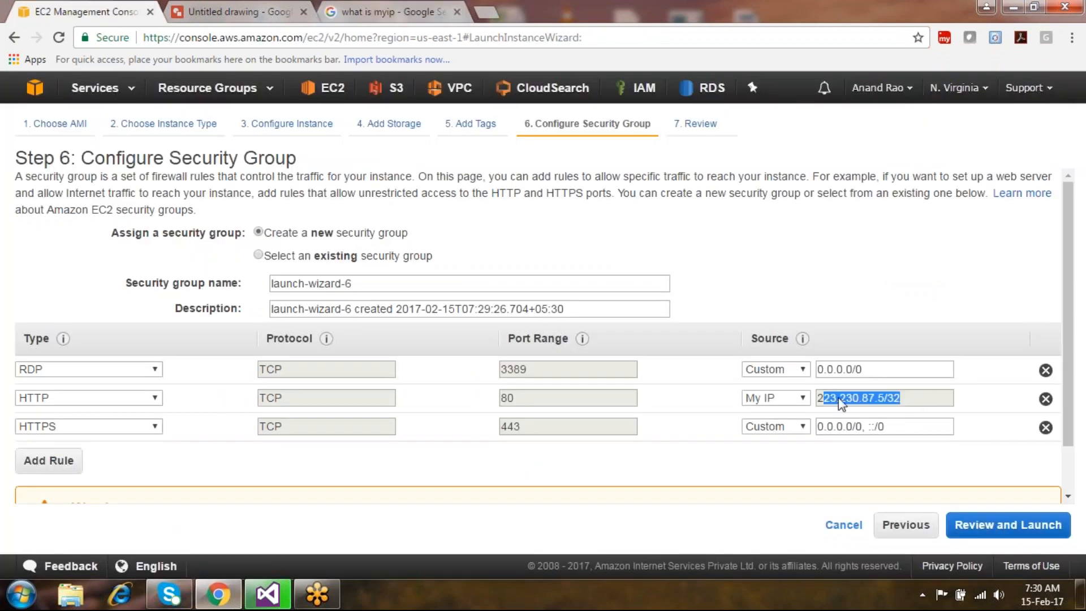
pyautogui.click(840, 399)
# Set the HTTP rule's source to Custom and check the HTTPS rule's source range and the available source options.
pyautogui.click(796, 398)
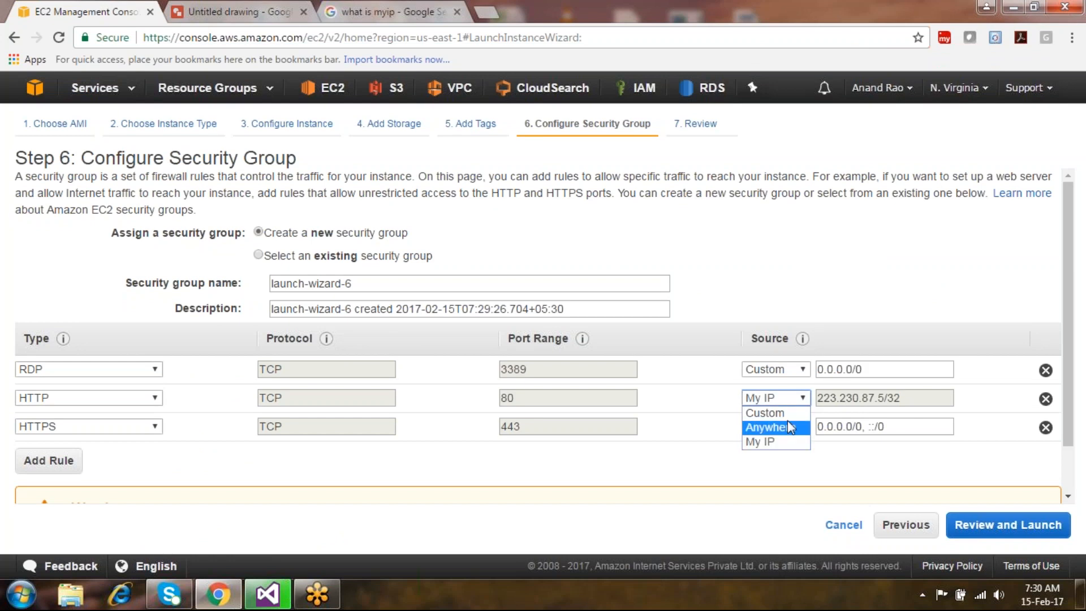
pyautogui.click(787, 416)
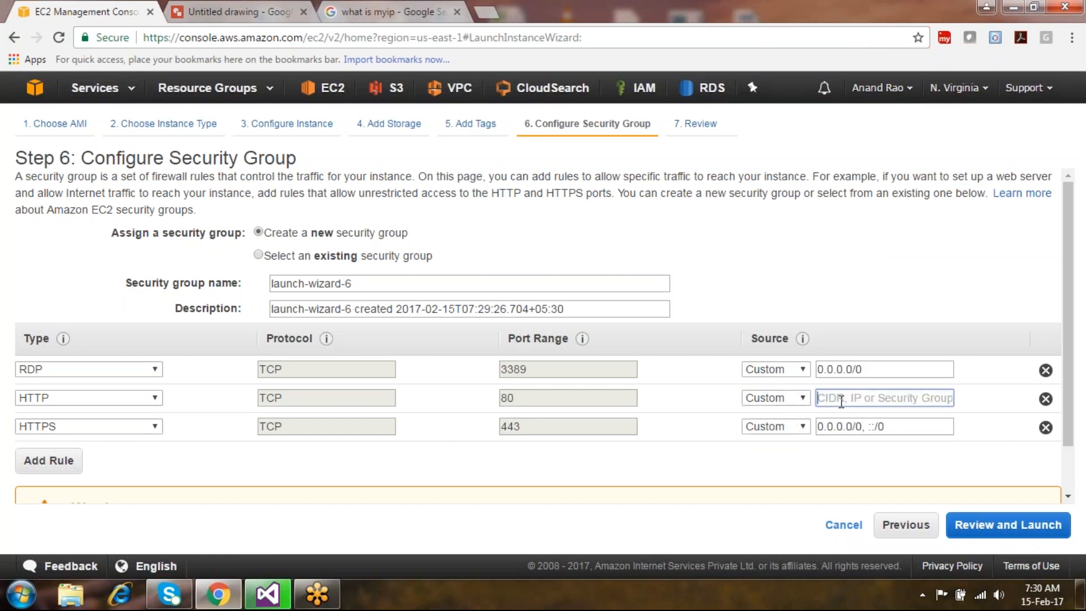
pyautogui.moveTo(859, 424); pyautogui.dragTo(806, 429)
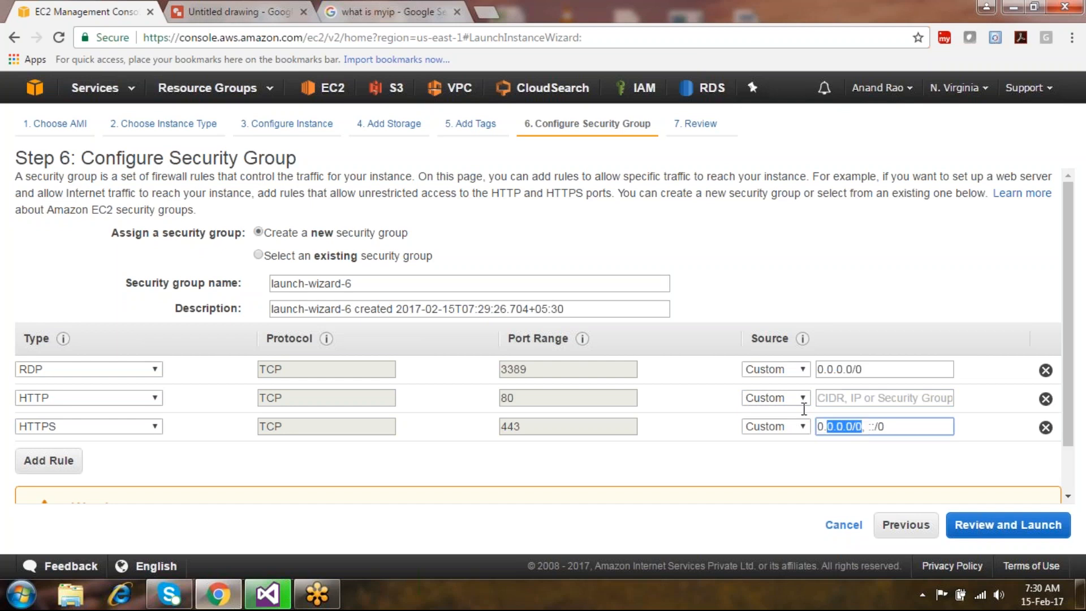
pyautogui.click(785, 403)
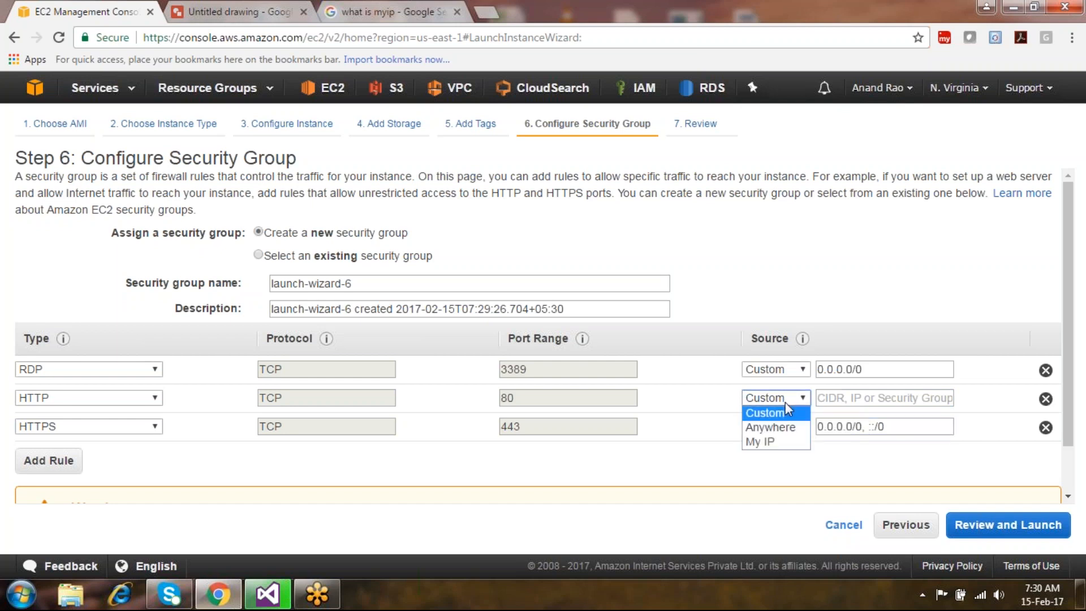
pyautogui.click(774, 471)
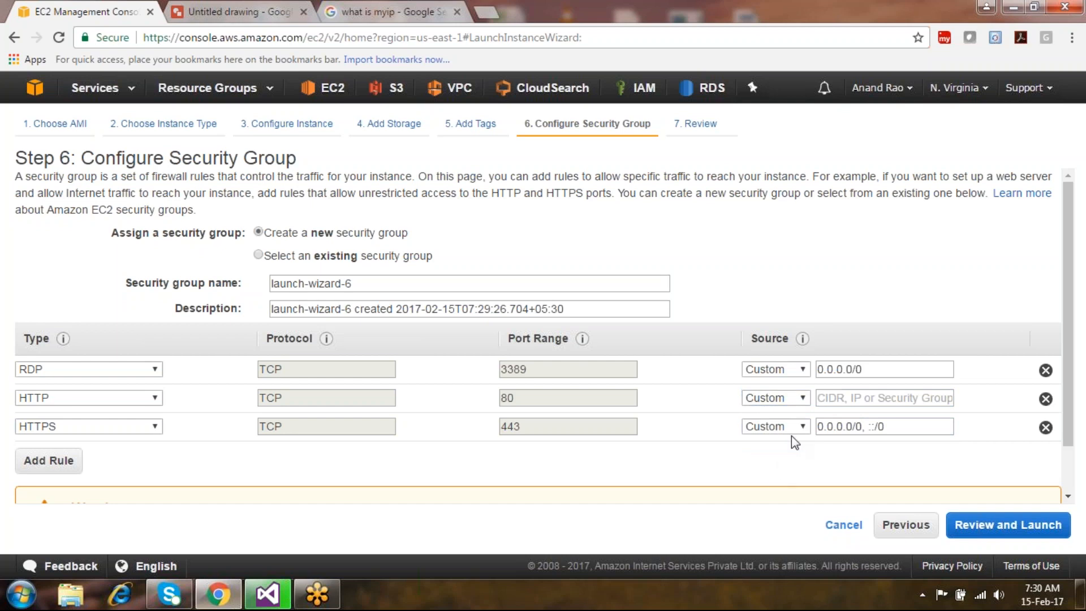
# Remove the HTTPS and HTTP rules from the new security group, keeping only the RDP rule.
pyautogui.click(1045, 427)
pyautogui.click(1045, 399)
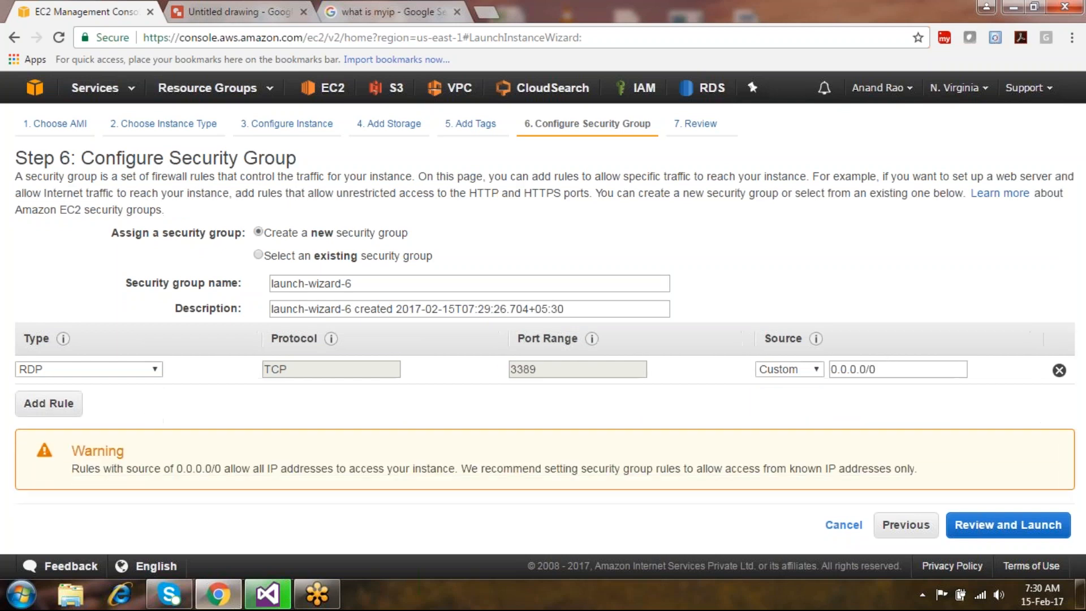
# Review the instance launch summary, then back out of the key pair selection to the security group settings.
pyautogui.click(1004, 525)
pyautogui.scroll(-6, 1074, 277)
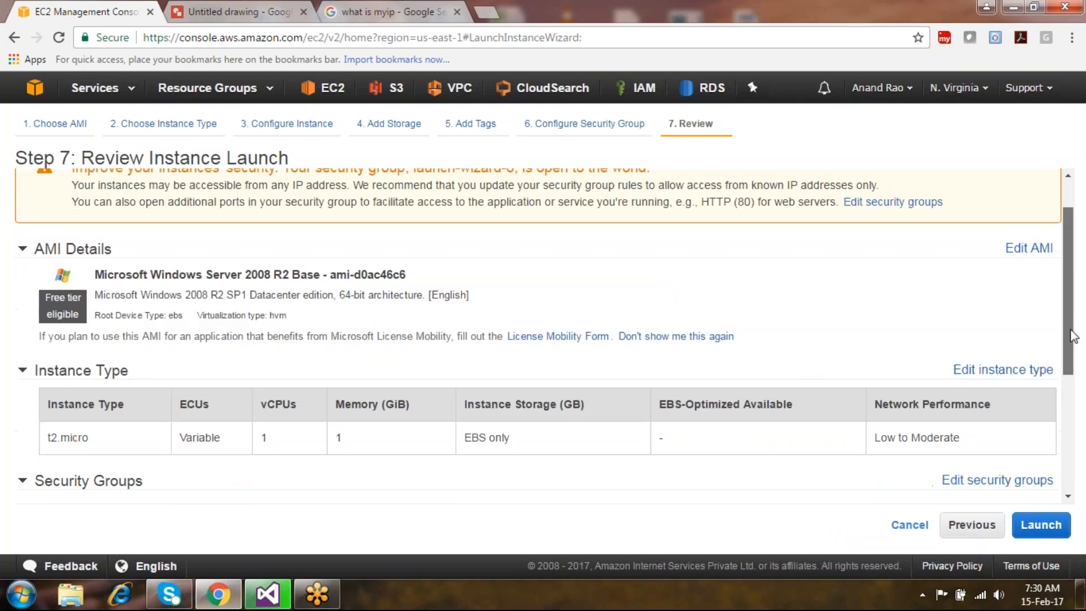
pyautogui.click(1041, 524)
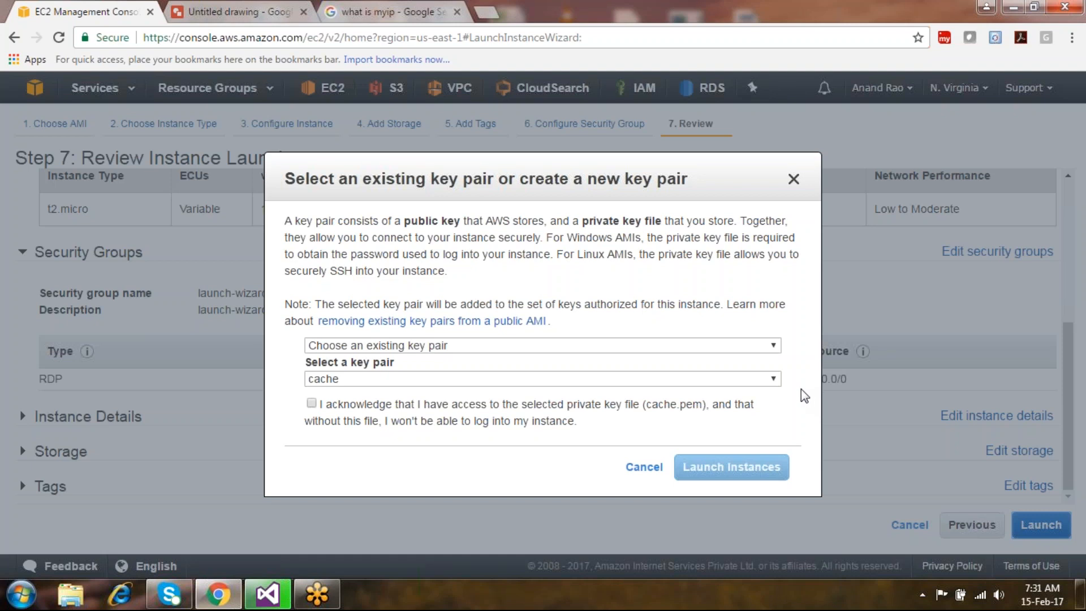
pyautogui.click(644, 467)
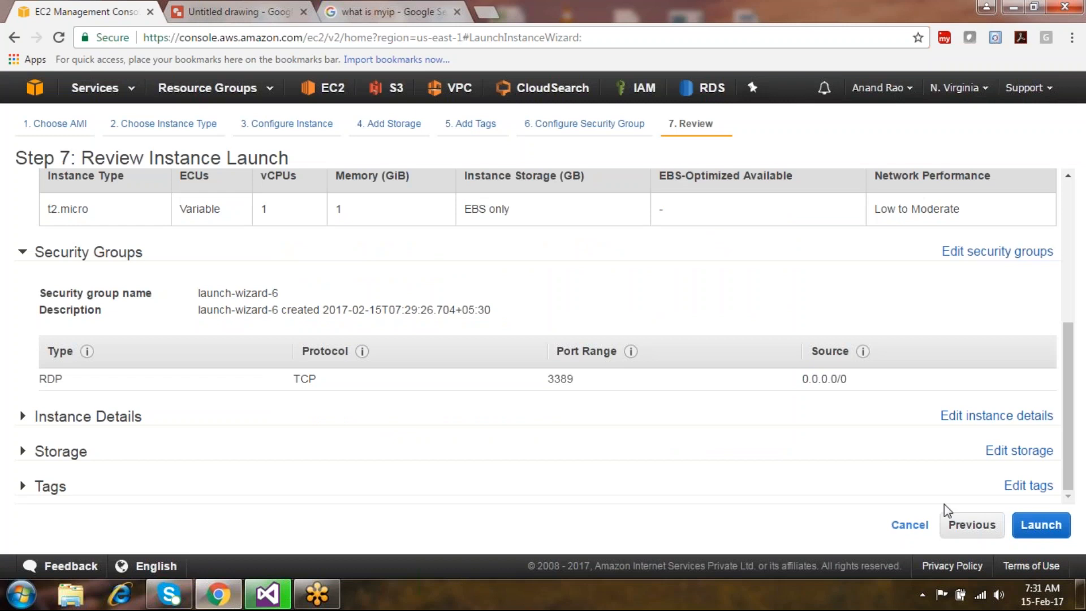
pyautogui.click(959, 521)
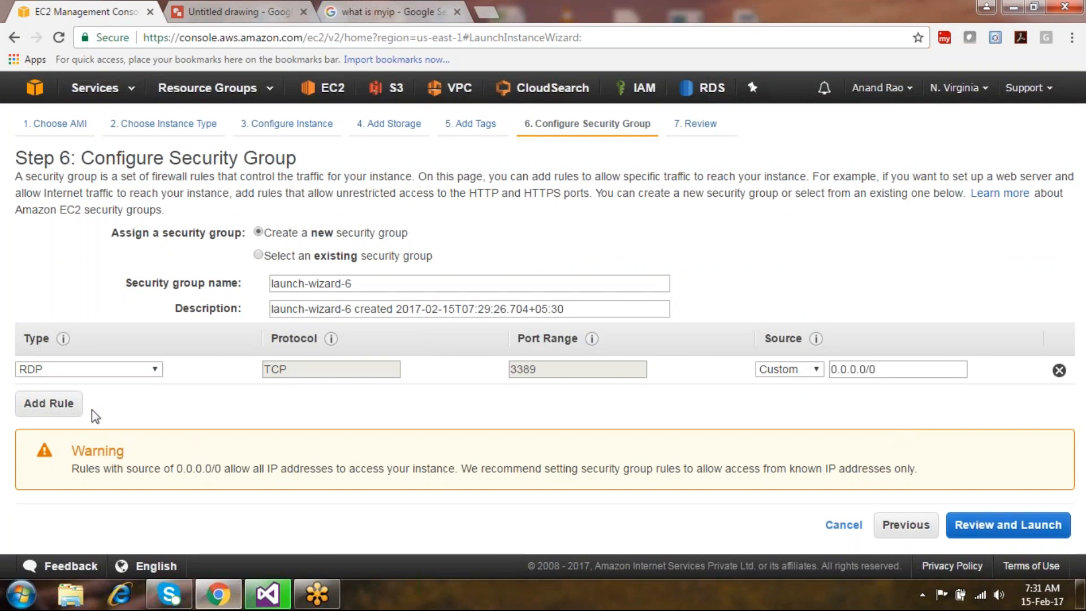
# Add a second rule of type HTTP below the RDP rule, checking the RDP rule's source range.
pyautogui.click(54, 404)
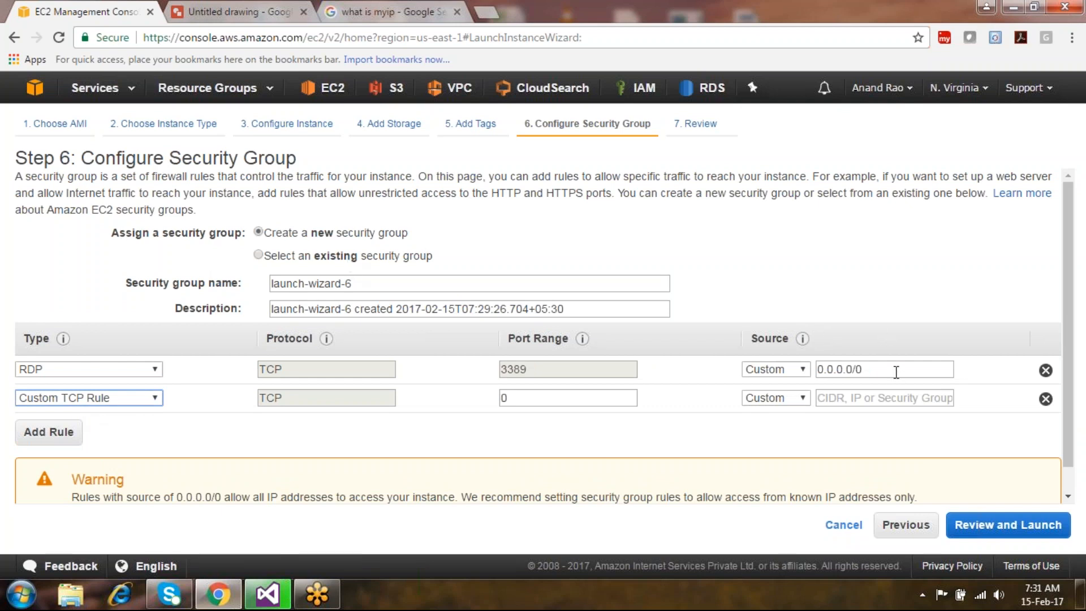
pyautogui.moveTo(896, 370); pyautogui.dragTo(803, 375)
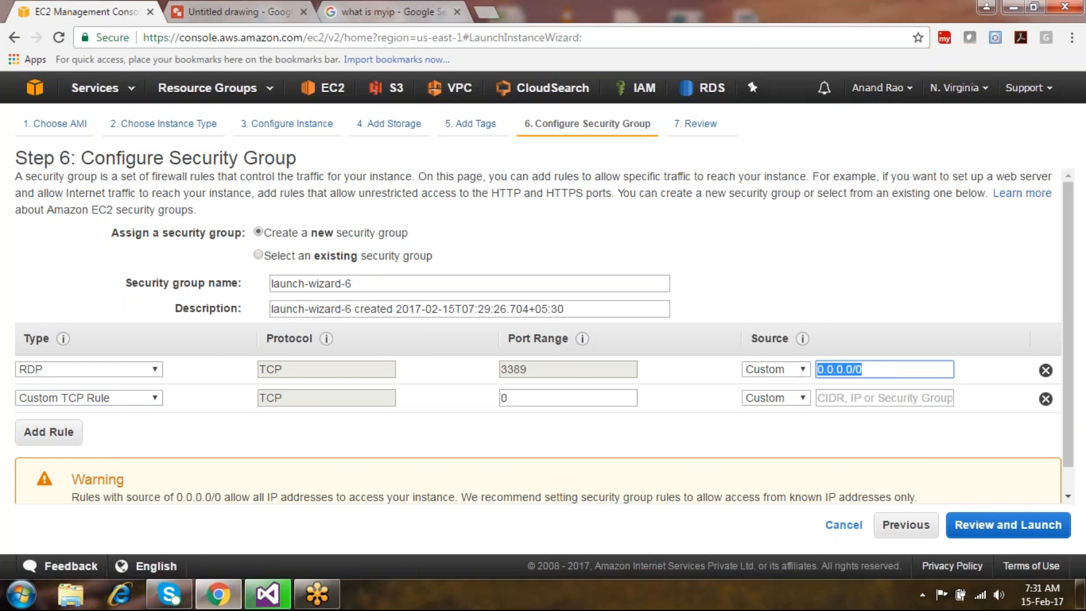
pyautogui.click(562, 340)
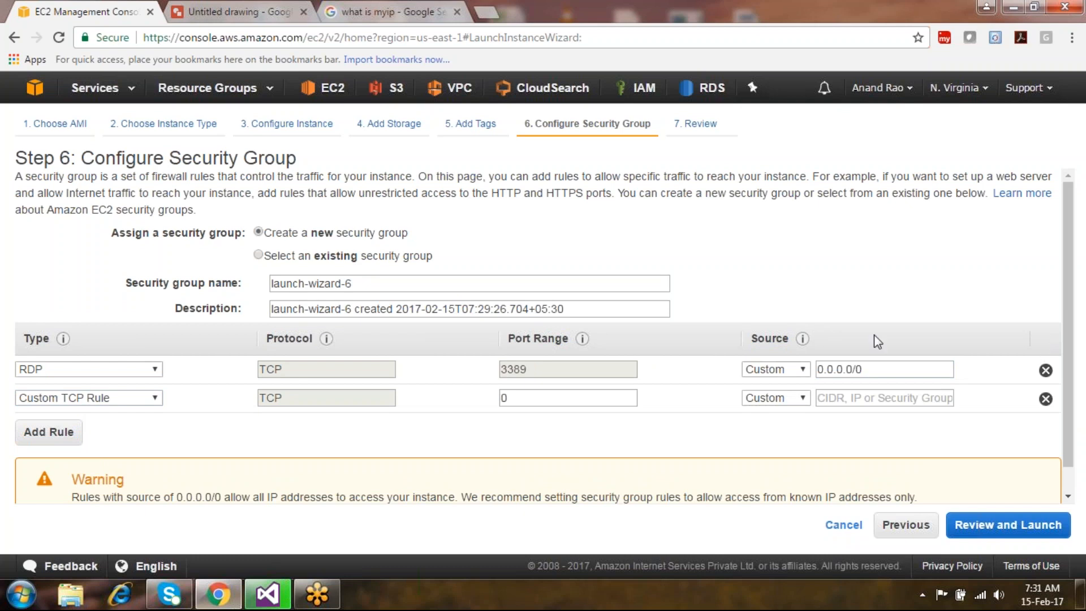
pyautogui.click(124, 398)
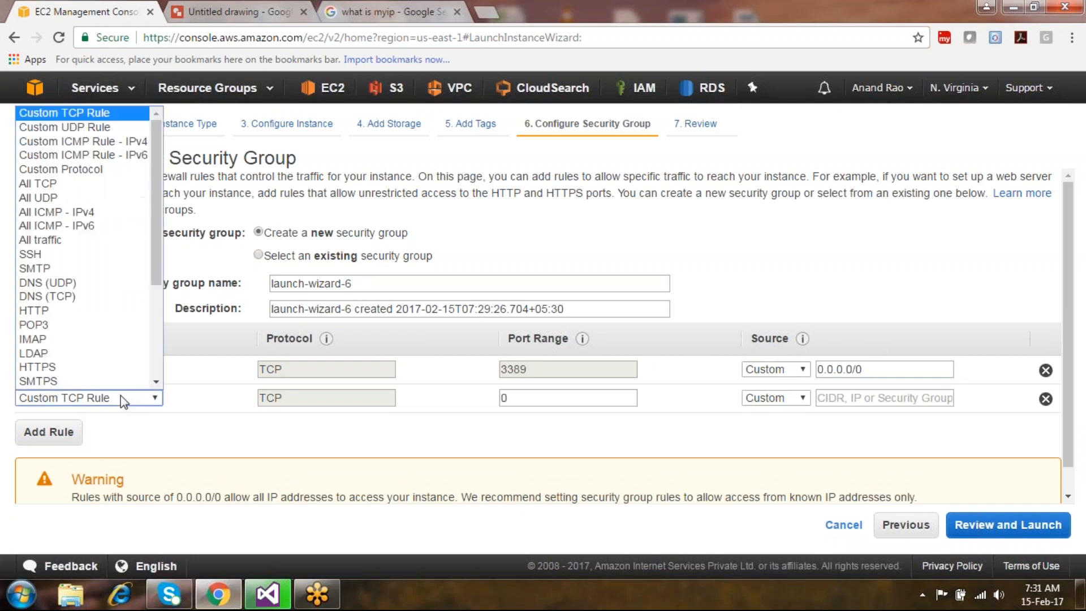
pyautogui.press('h')
pyautogui.press('Return')
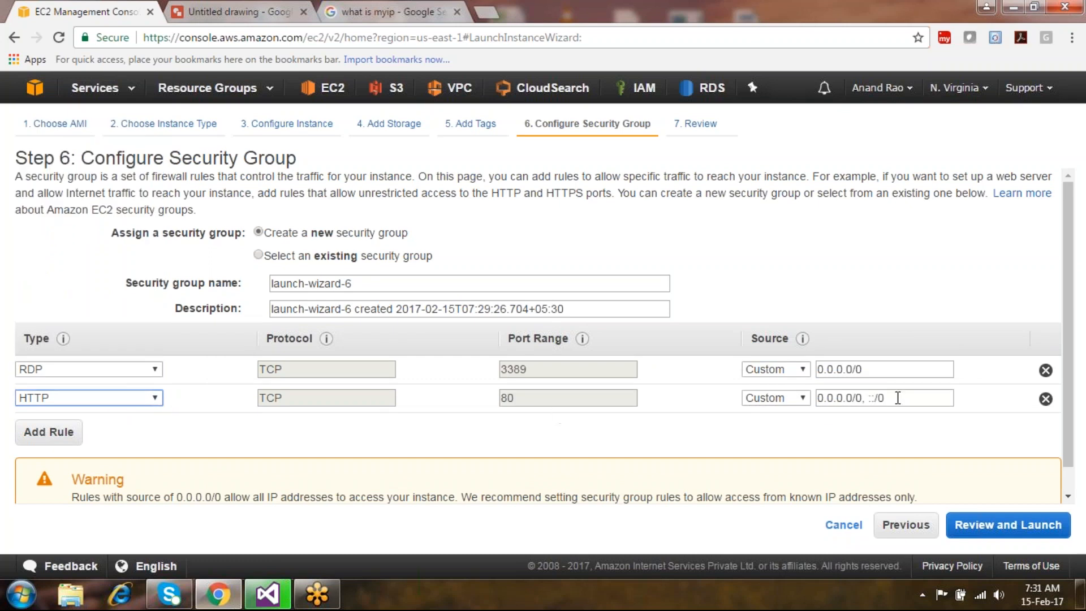
# Set the HTTP rule's source to the default security group sg-64c8a018, check its port, and remove the rule.
pyautogui.moveTo(901, 397); pyautogui.dragTo(727, 400)
pyautogui.press('BackSpace')
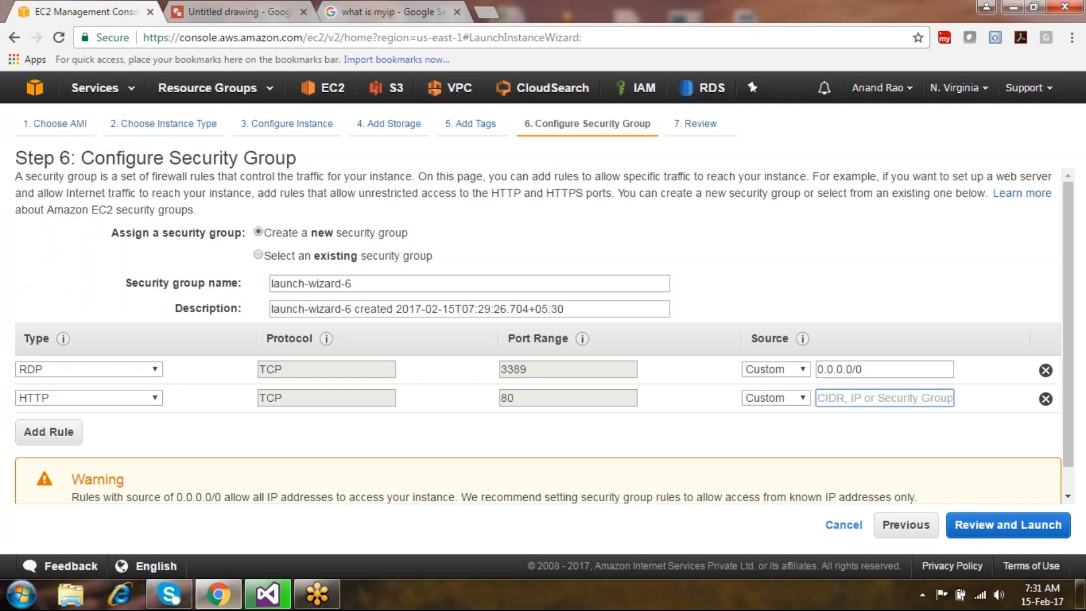
pyautogui.write('sg')
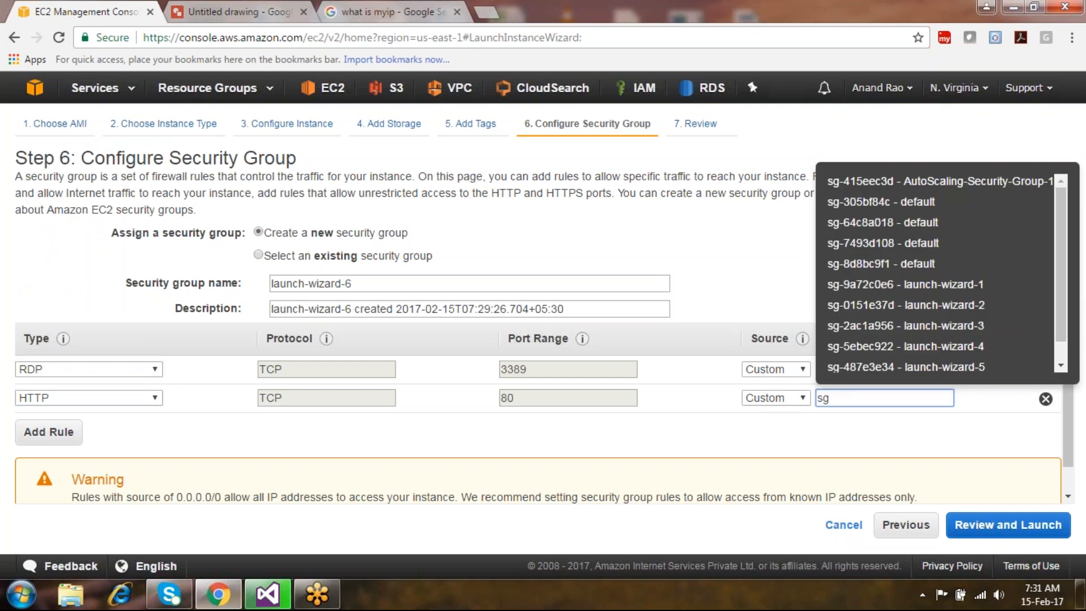
pyautogui.click(936, 222)
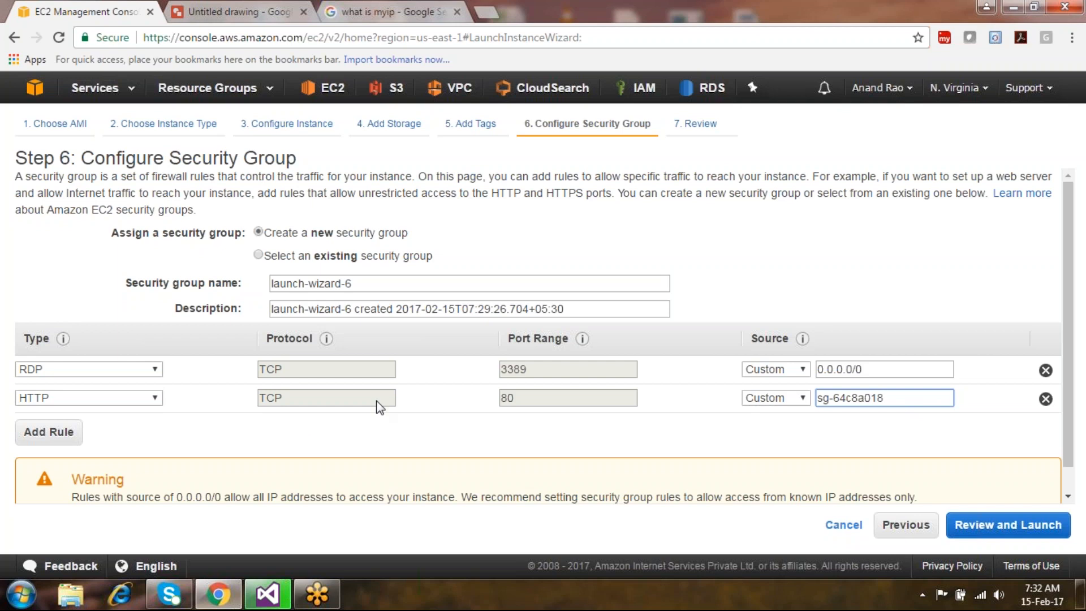
pyautogui.doubleClick(557, 403)
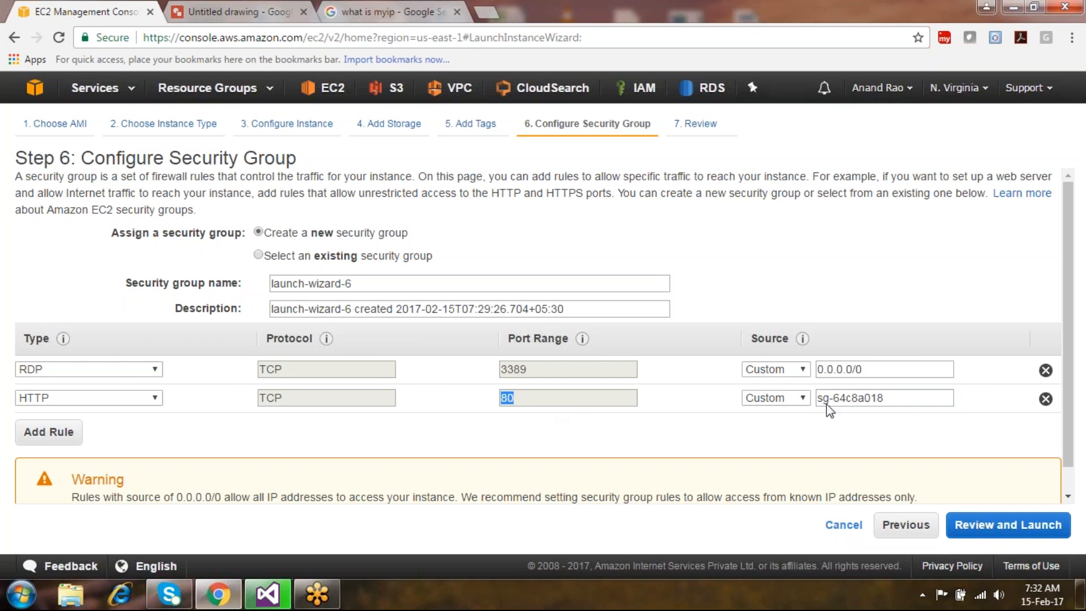
pyautogui.click(1045, 403)
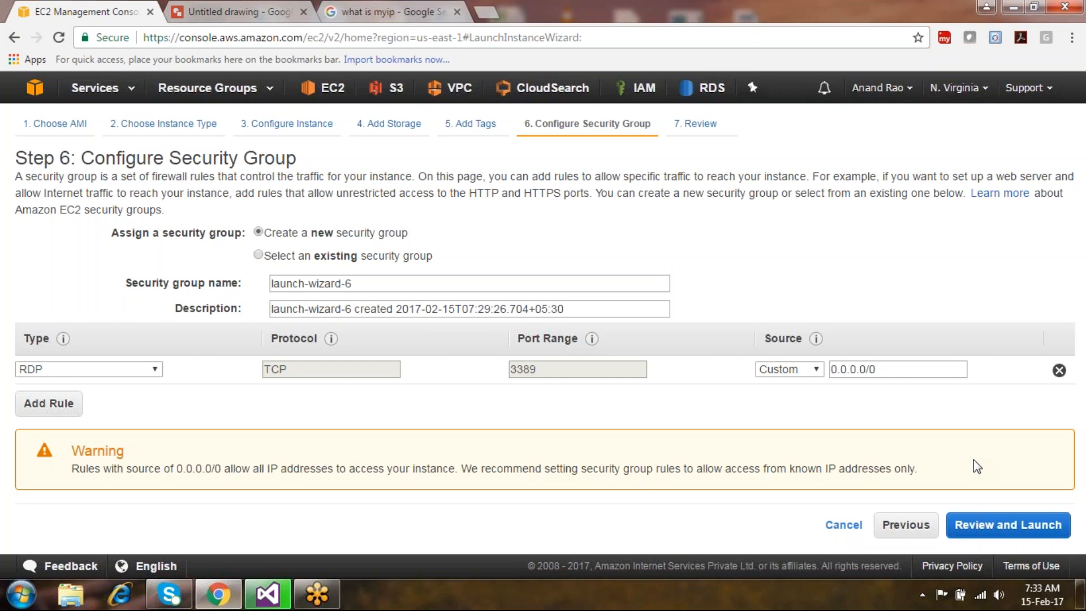
# Proceed through the review, create and download a new key pair named lab, and launch the instance with it.
pyautogui.click(988, 525)
pyautogui.click(1040, 524)
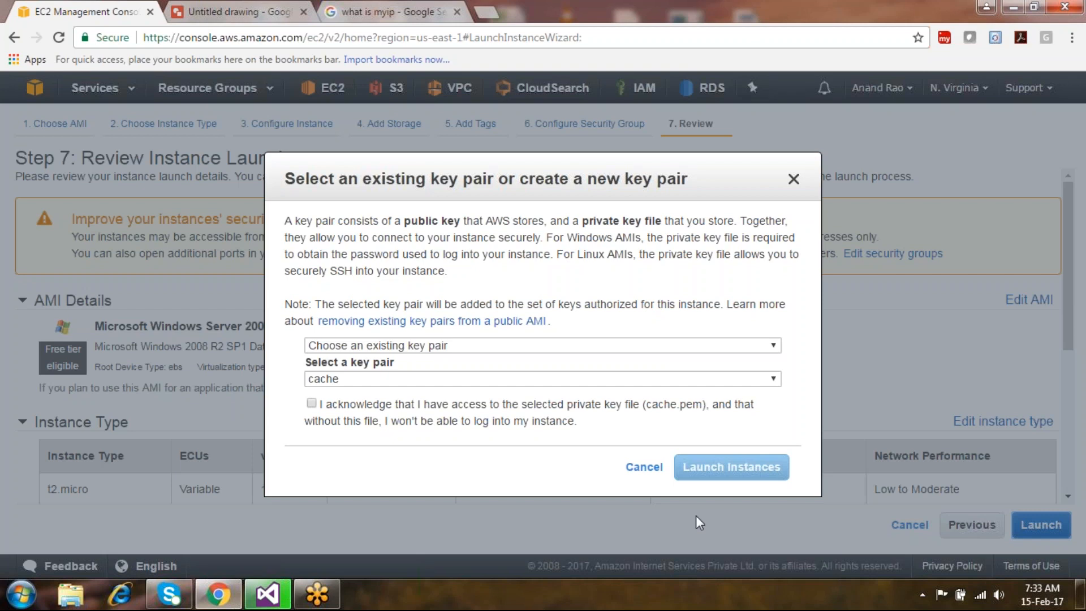
pyautogui.click(666, 345)
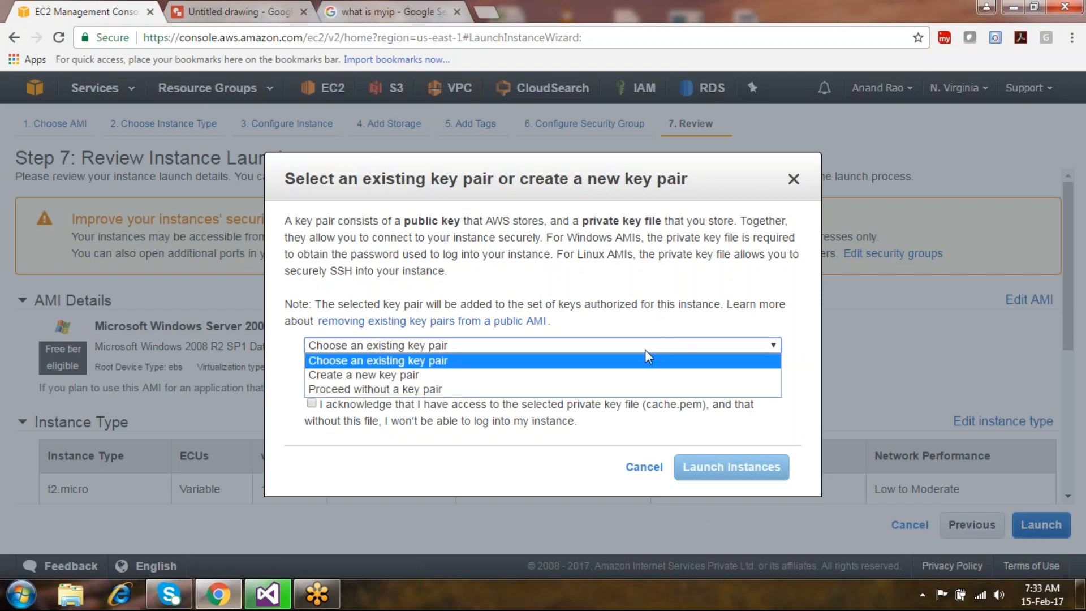
pyautogui.click(619, 376)
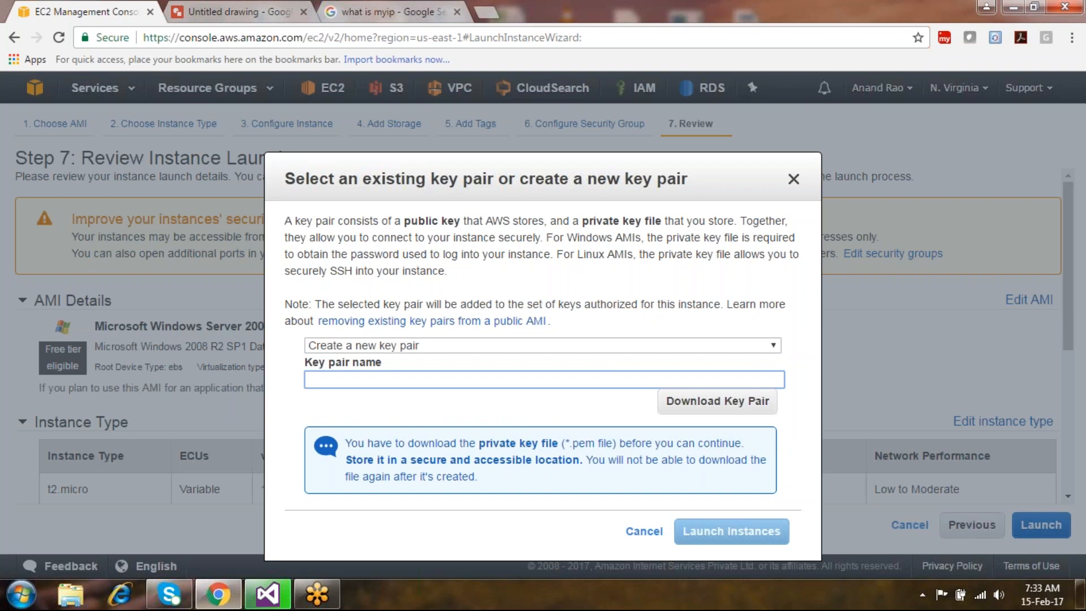
pyautogui.write('lab')
pyautogui.click(673, 411)
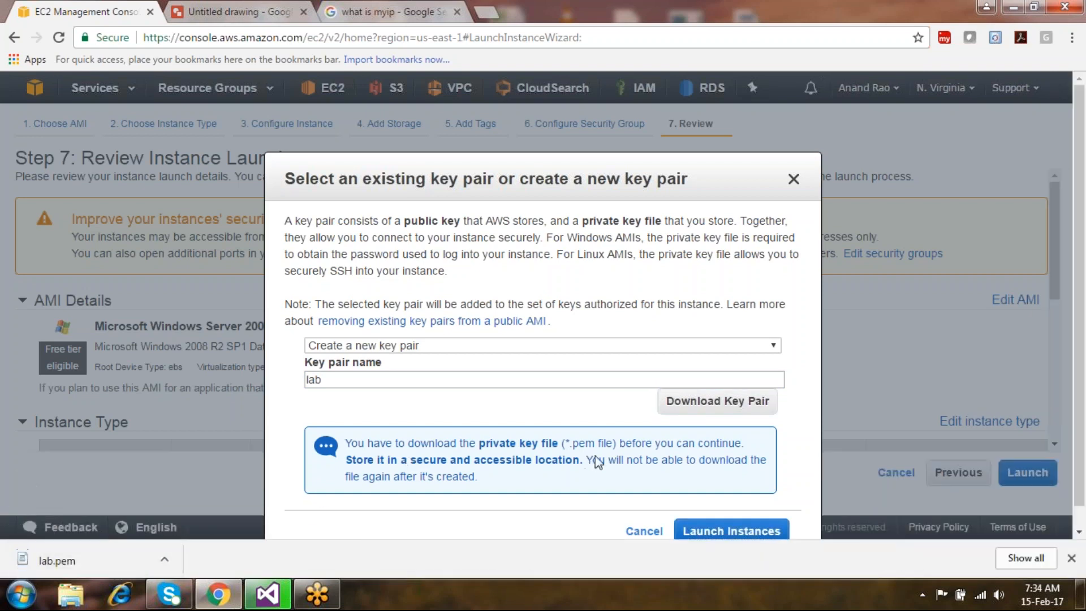
pyautogui.click(731, 533)
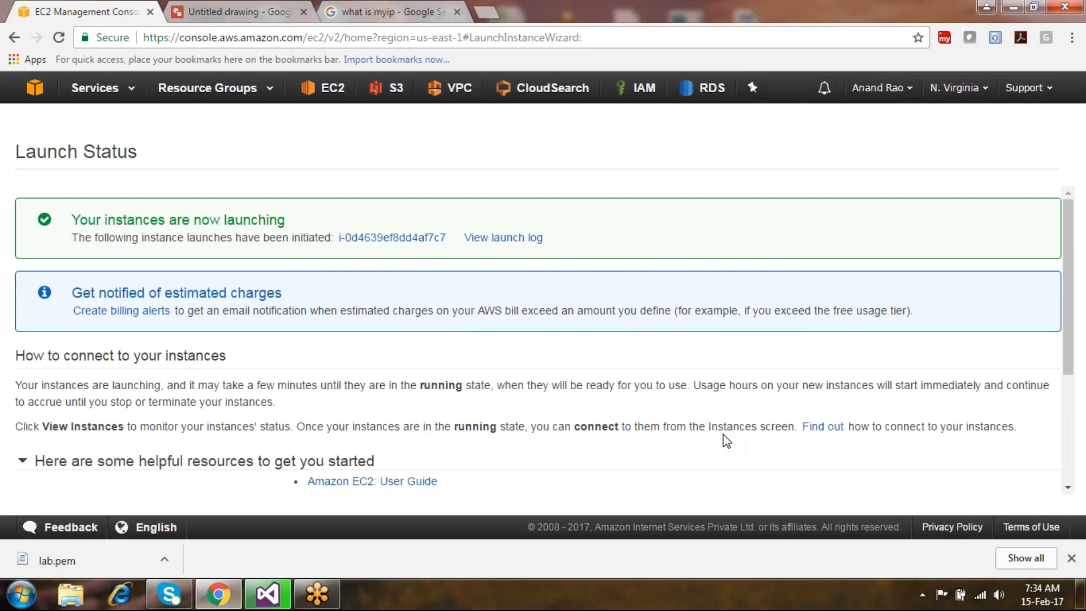
# Expand the launch log and open the newly launched instance in the instances list, highlighting its instance ID.
pyautogui.click(504, 237)
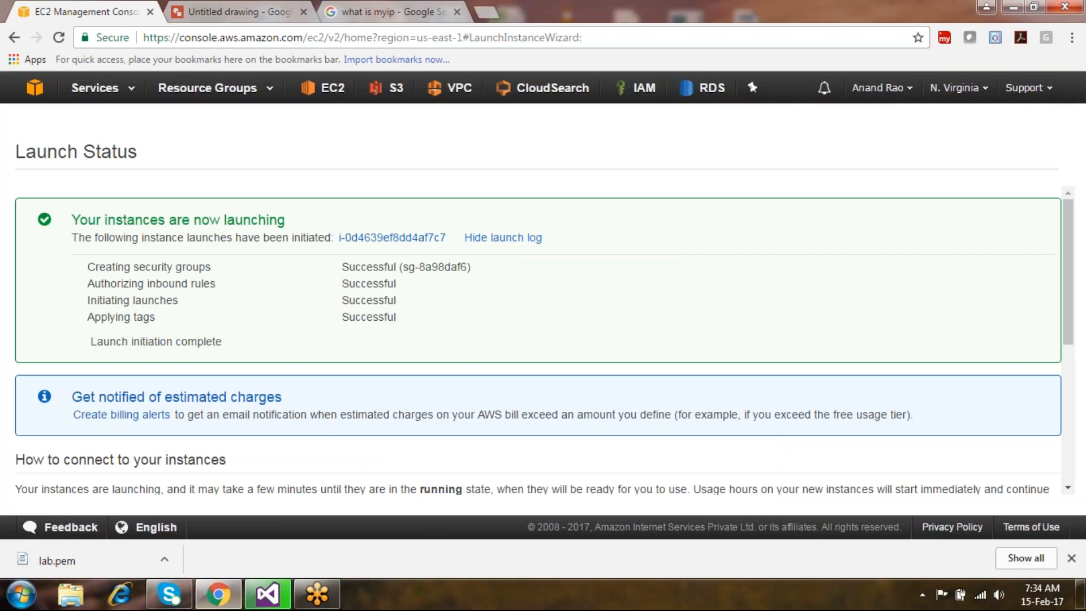
pyautogui.click(373, 238)
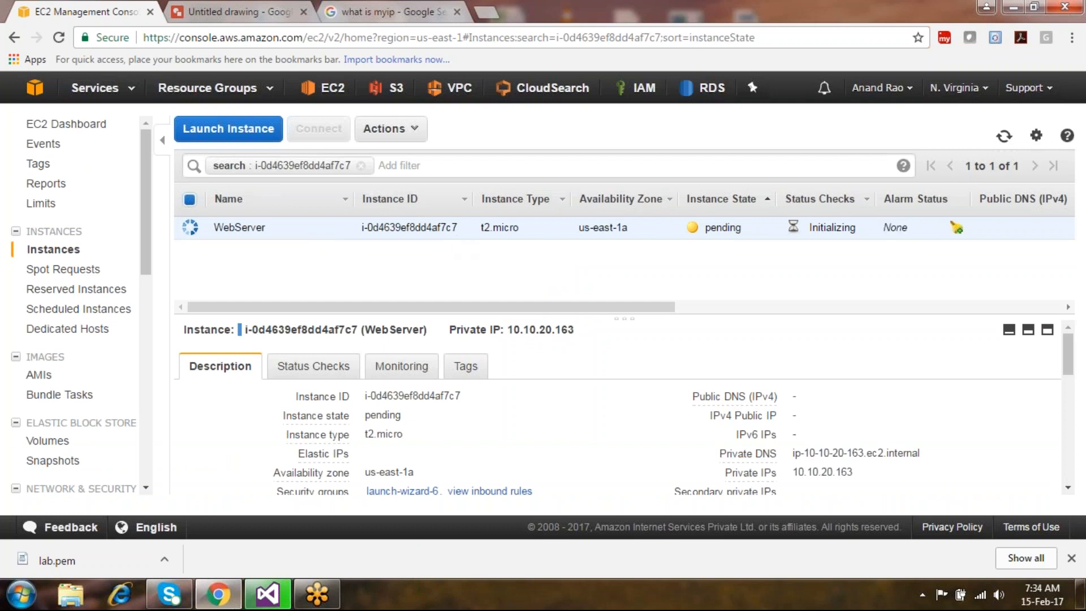
pyautogui.moveTo(464, 230); pyautogui.dragTo(361, 228)
pyautogui.click(399, 237)
pyautogui.doubleClick(419, 229)
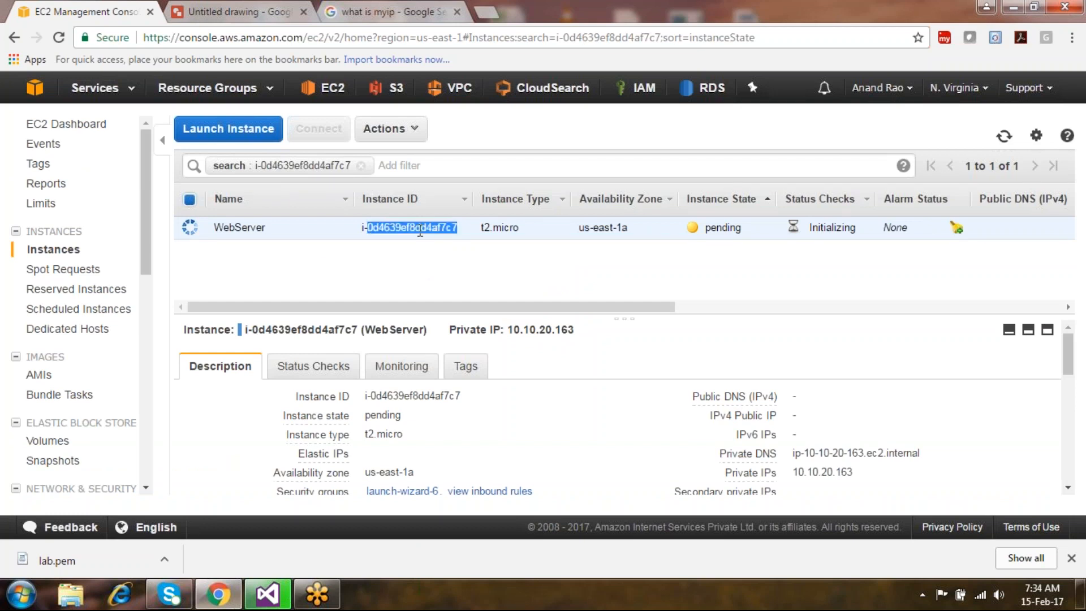
pyautogui.click(420, 229)
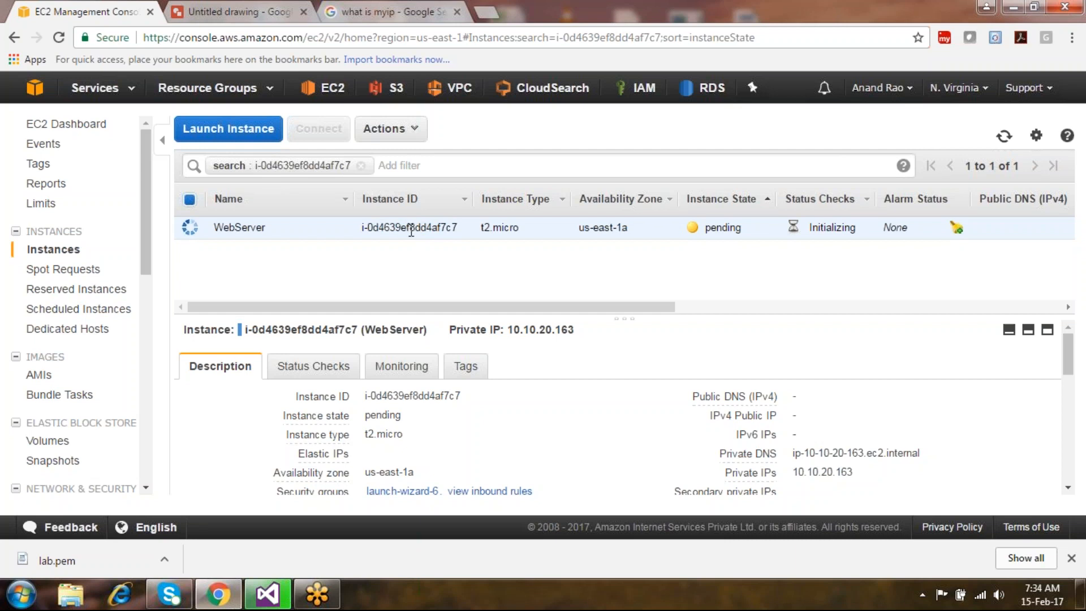
pyautogui.moveTo(409, 229); pyautogui.dragTo(368, 229)
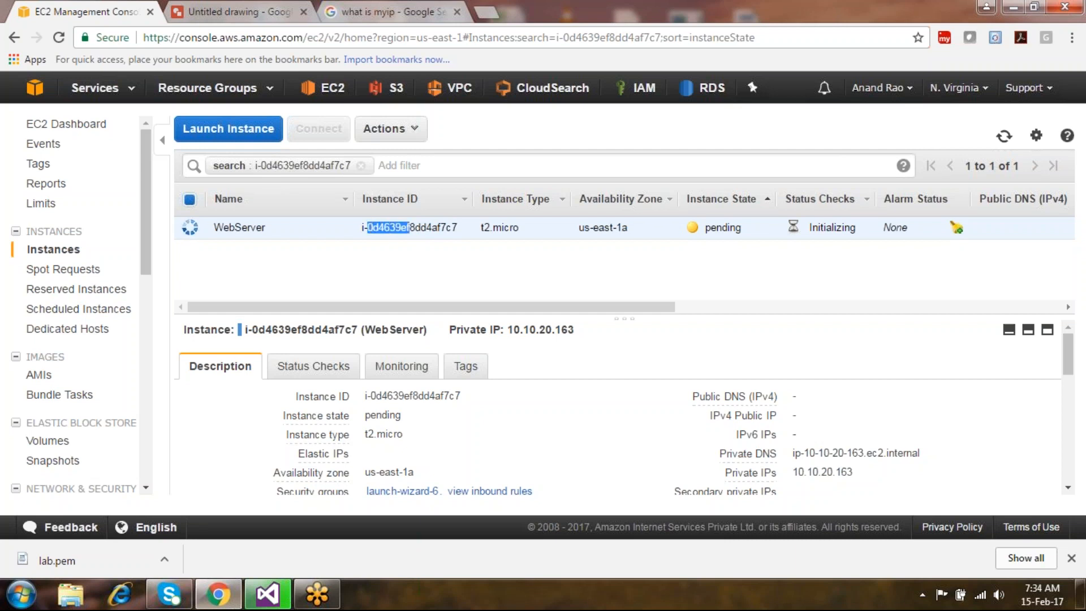
pyautogui.moveTo(458, 228); pyautogui.dragTo(369, 225)
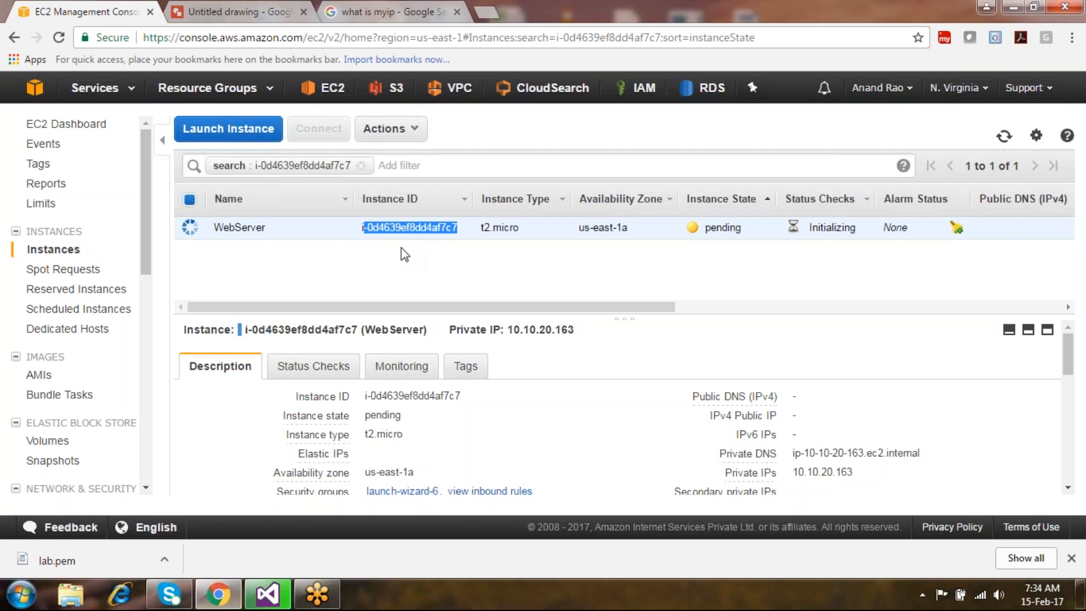
# Check the WebServer instance's type, availability zone and instance state, and refresh the instances list.
pyautogui.moveTo(520, 227); pyautogui.dragTo(480, 227)
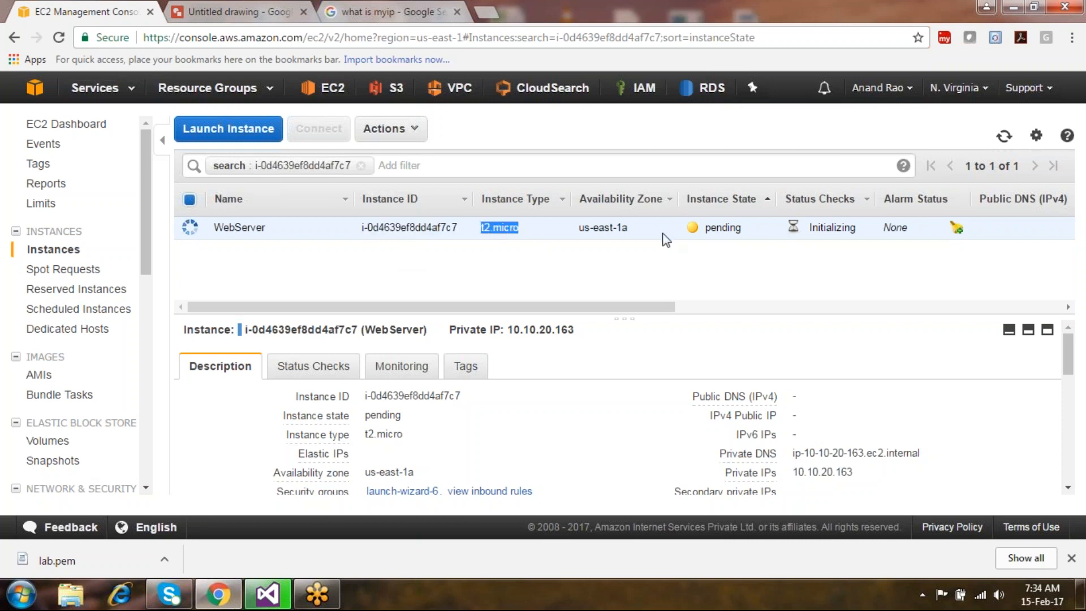
pyautogui.moveTo(629, 227); pyautogui.dragTo(577, 227)
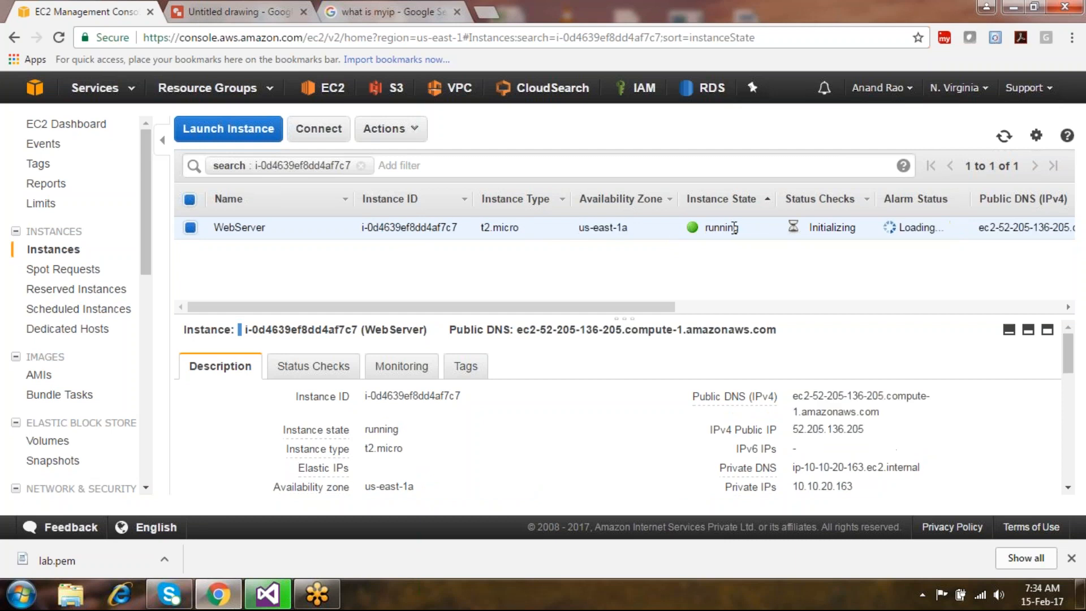
pyautogui.moveTo(740, 227); pyautogui.dragTo(699, 238)
pyautogui.click(1003, 140)
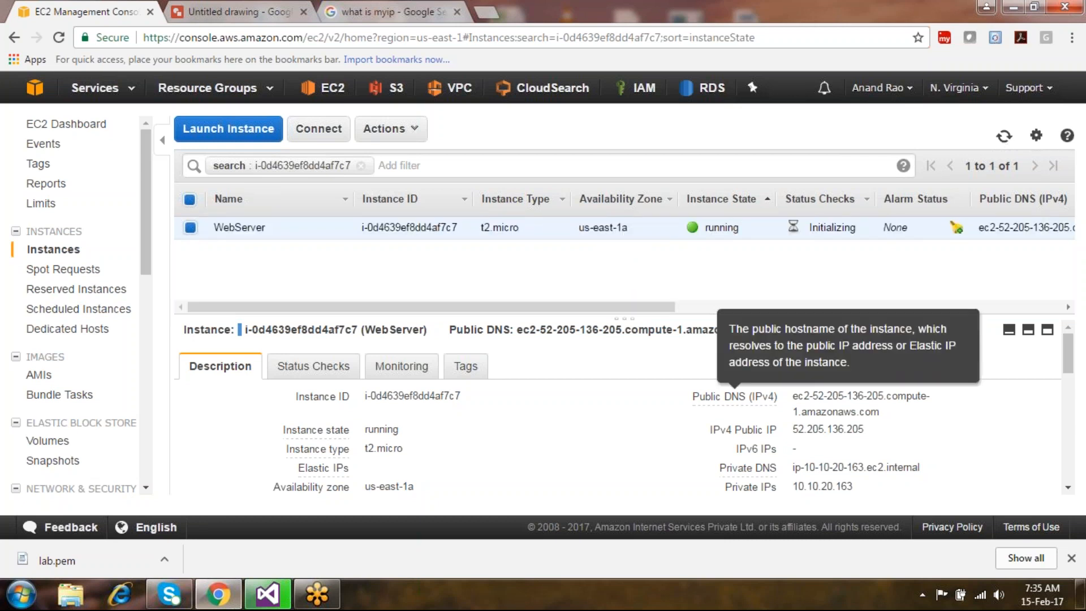
# Enlarge the WebServer's details pane and examine its public DNS, public IP and private IP addresses.
pyautogui.moveTo(725, 318); pyautogui.dragTo(724, 251)
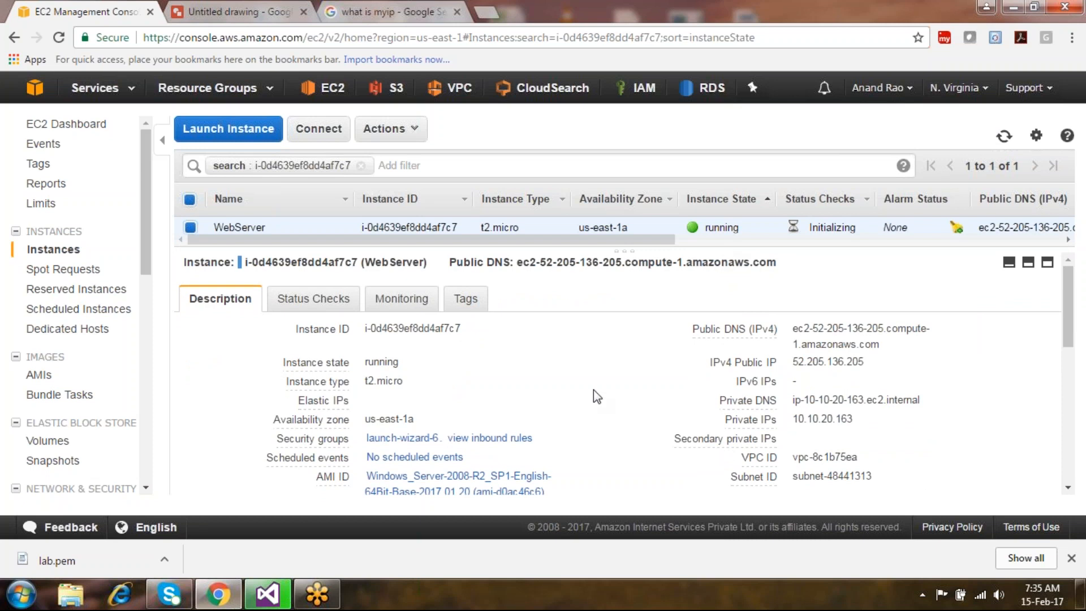
pyautogui.moveTo(875, 370); pyautogui.dragTo(823, 369)
pyautogui.moveTo(881, 346); pyautogui.dragTo(798, 328)
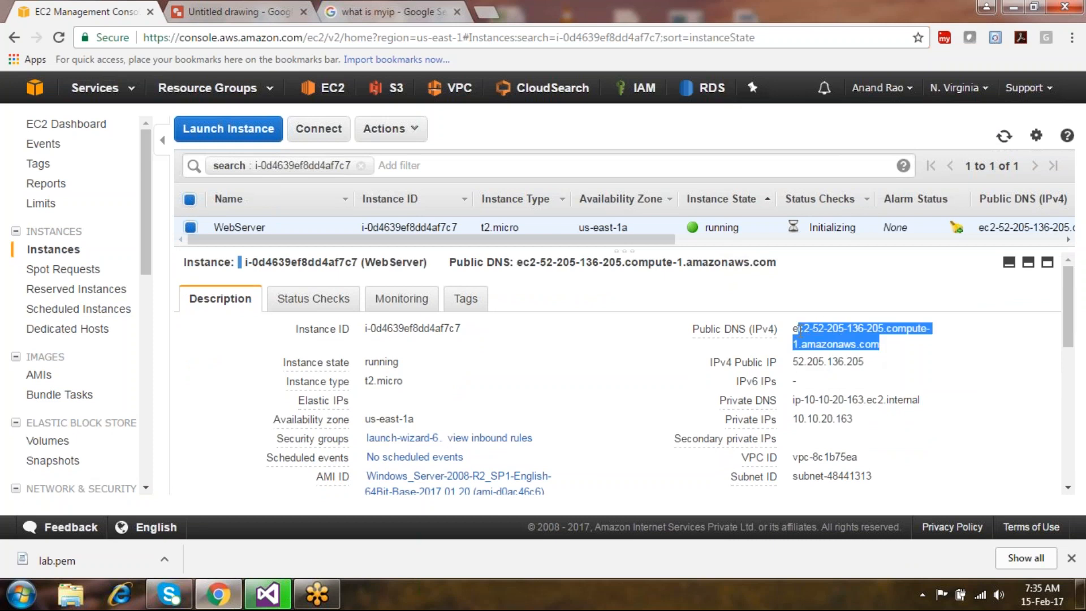
pyautogui.moveTo(854, 421); pyautogui.dragTo(808, 425)
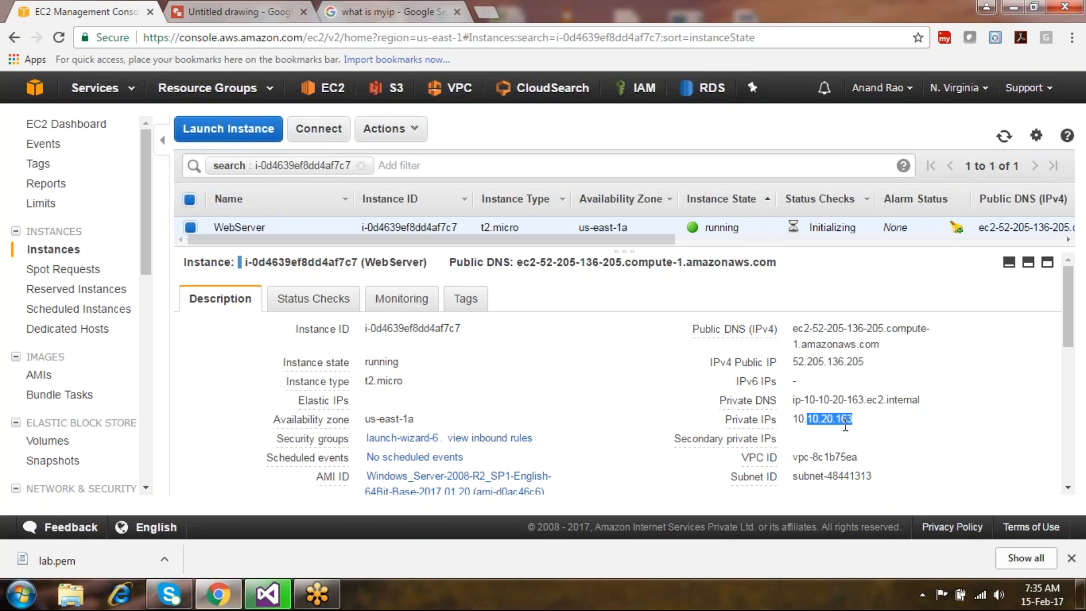
pyautogui.moveTo(854, 423); pyautogui.dragTo(802, 428)
pyautogui.moveTo(868, 362); pyautogui.dragTo(791, 366)
pyautogui.click(791, 366)
pyautogui.scroll(-3, 1069, 313)
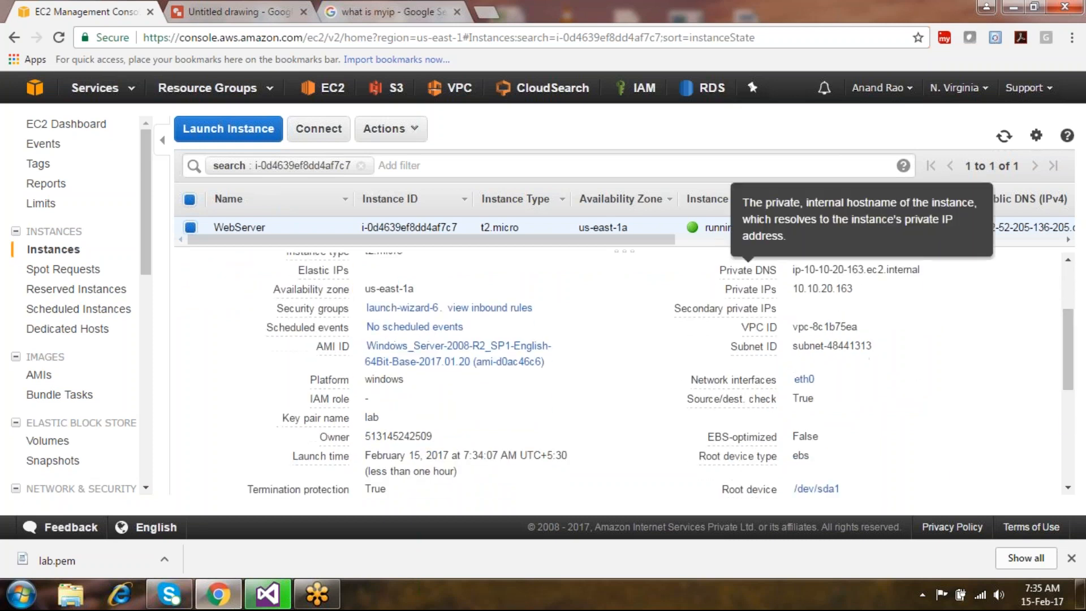
# Examine the inbound rules of the launch-wizard-6 security group, opening the rule editor and leaving it without changes.
pyautogui.click(518, 310)
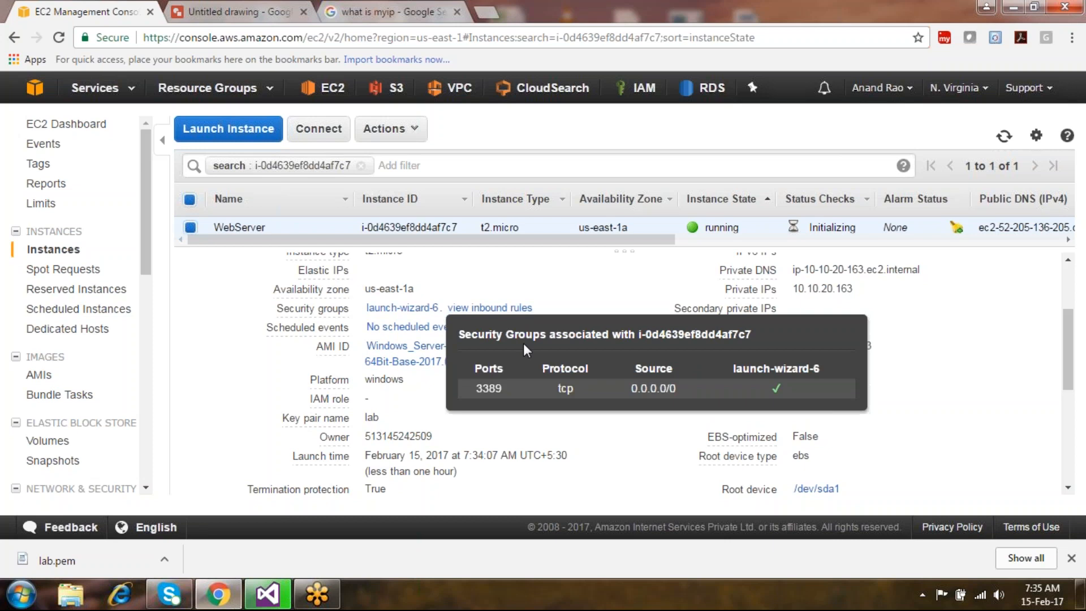
pyautogui.click(546, 425)
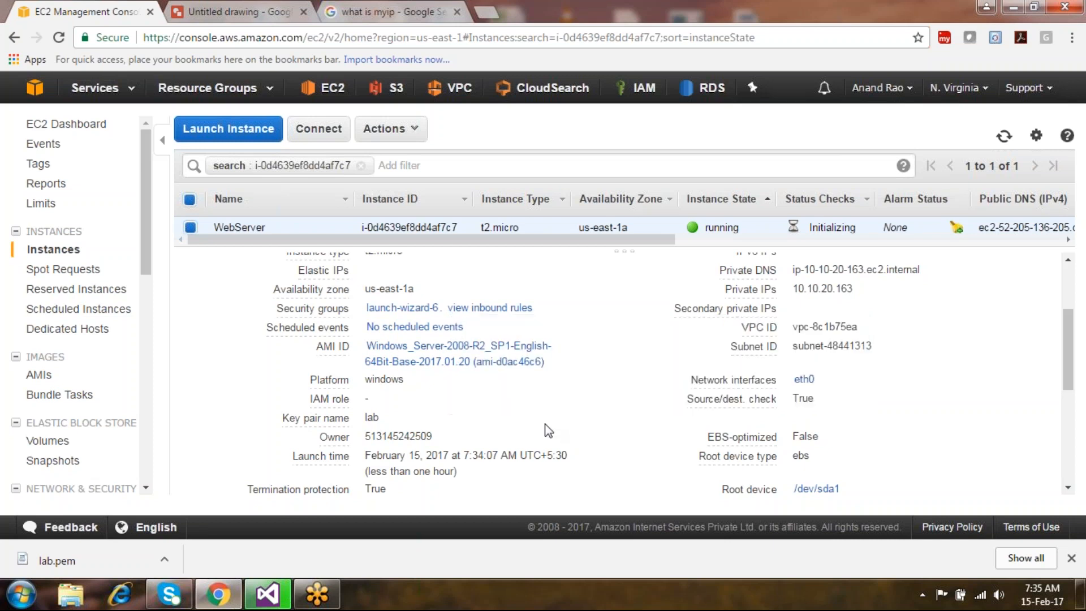
pyautogui.click(403, 308)
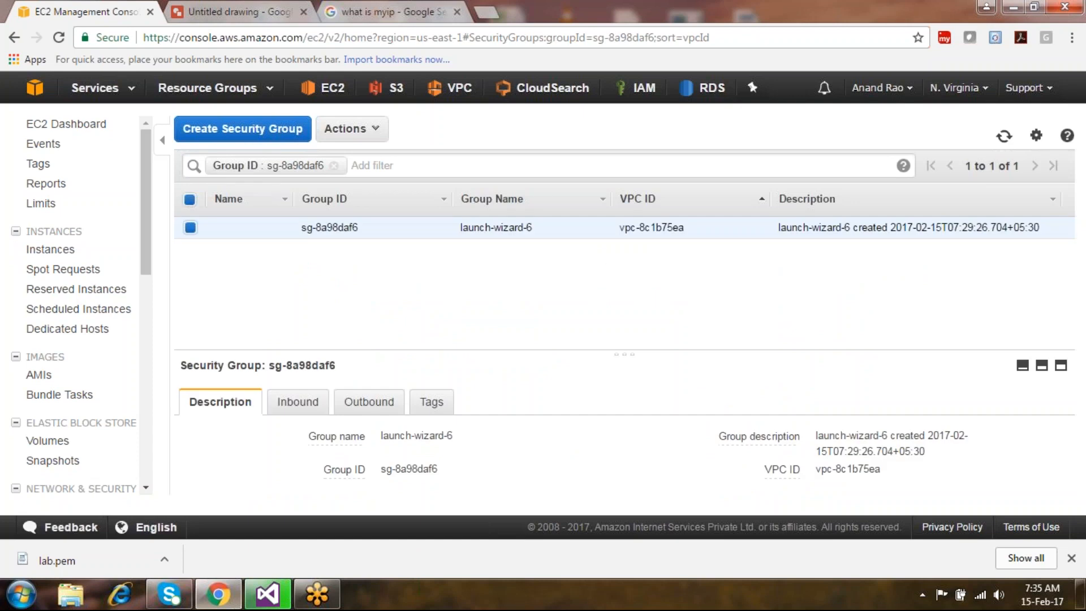
pyautogui.click(306, 405)
pyautogui.moveTo(351, 348); pyautogui.dragTo(354, 265)
pyautogui.click(211, 371)
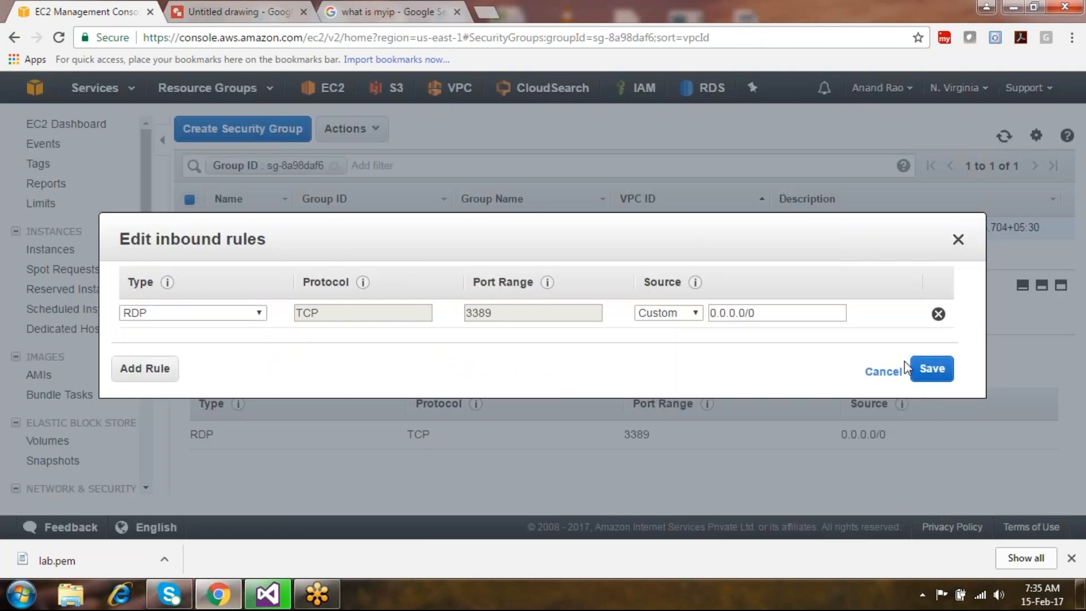
pyautogui.click(883, 371)
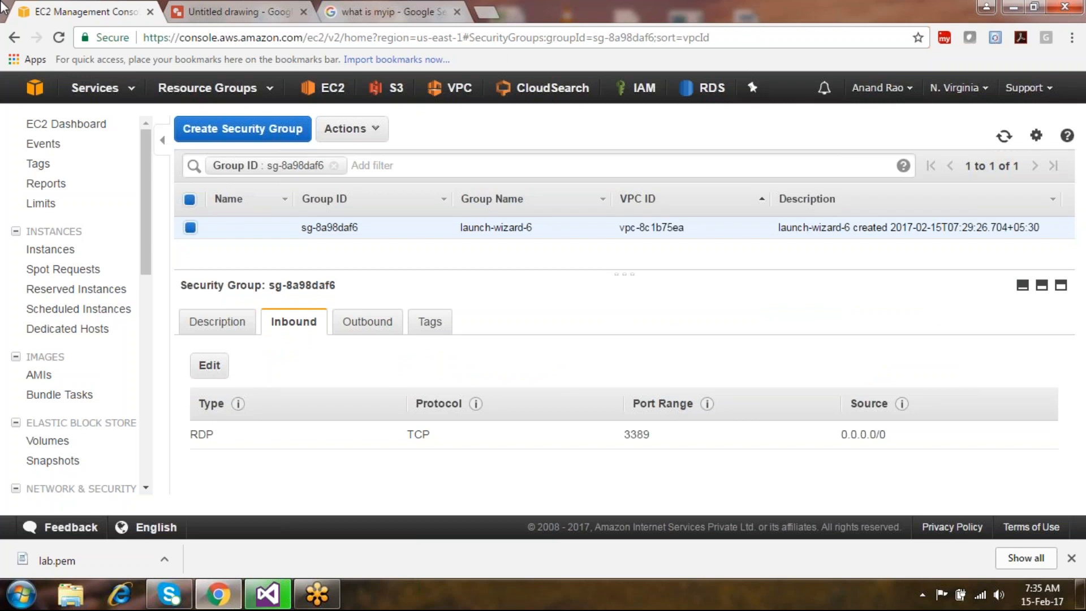
# Return from the security group to the WebServer instance and shrink its details pane.
pyautogui.click(14, 38)
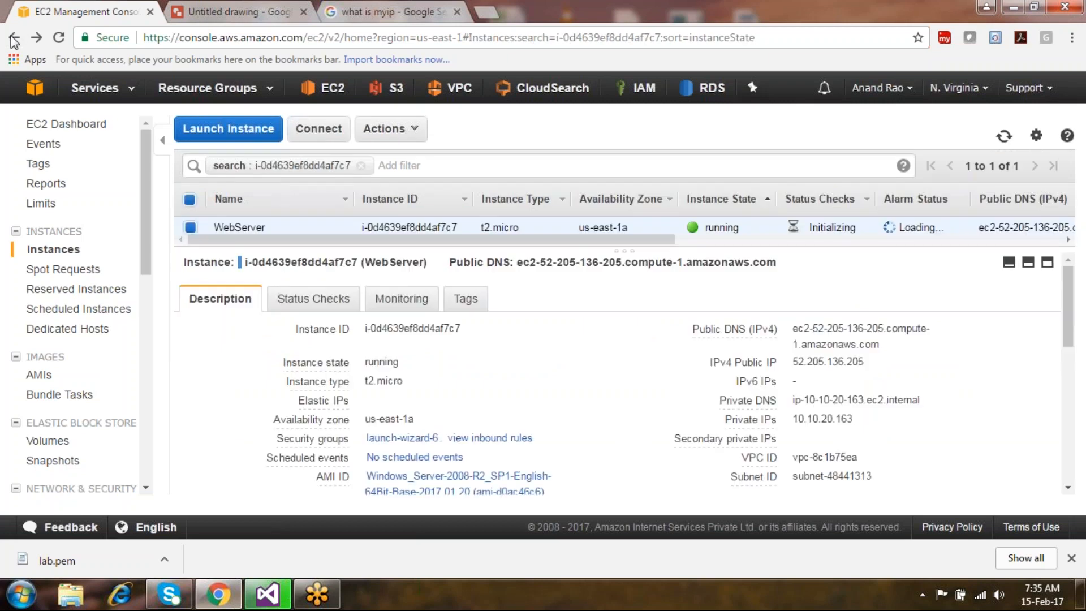
pyautogui.click(14, 40)
pyautogui.click(37, 37)
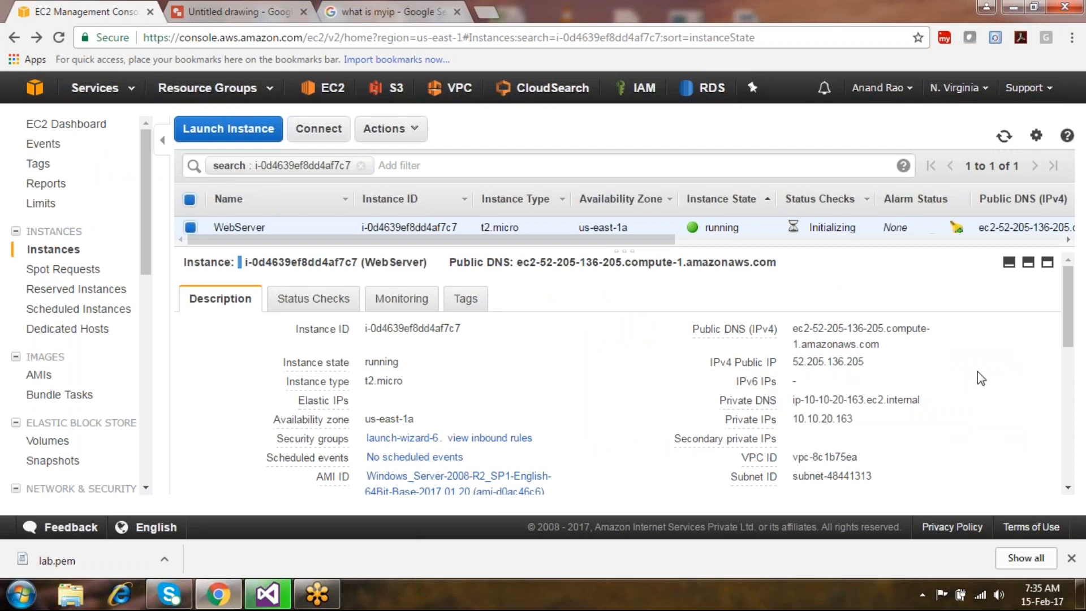
pyautogui.moveTo(1070, 325); pyautogui.dragTo(1057, 292)
pyautogui.moveTo(995, 249); pyautogui.dragTo(998, 322)
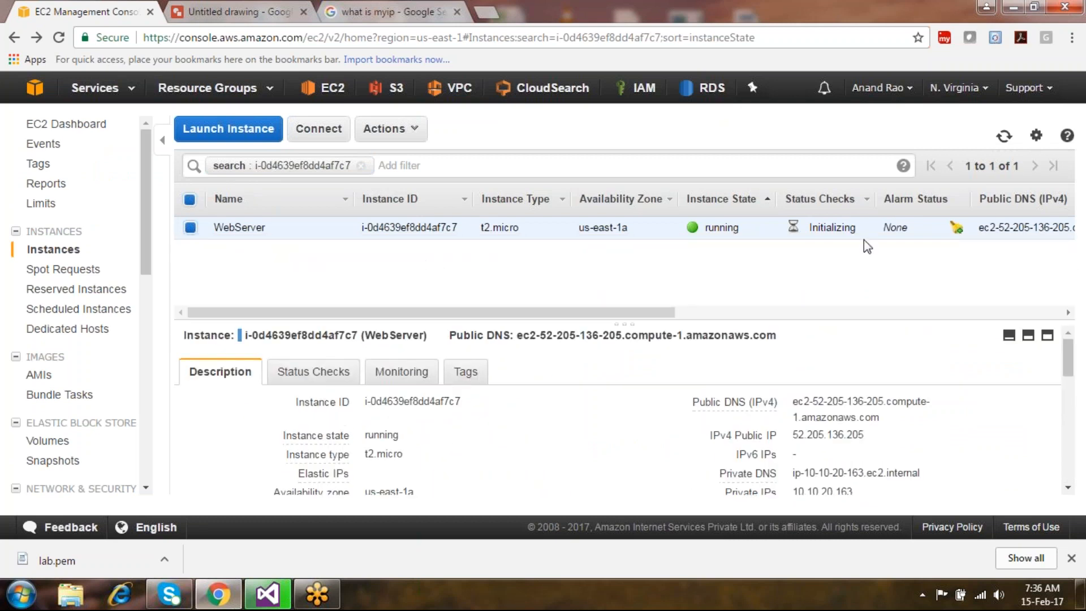
# Check the WebServer's status checks in the instances list and slightly enlarge the details pane.
pyautogui.moveTo(868, 229); pyautogui.dragTo(824, 232)
pyautogui.click(823, 233)
pyautogui.moveTo(814, 326); pyautogui.dragTo(814, 276)
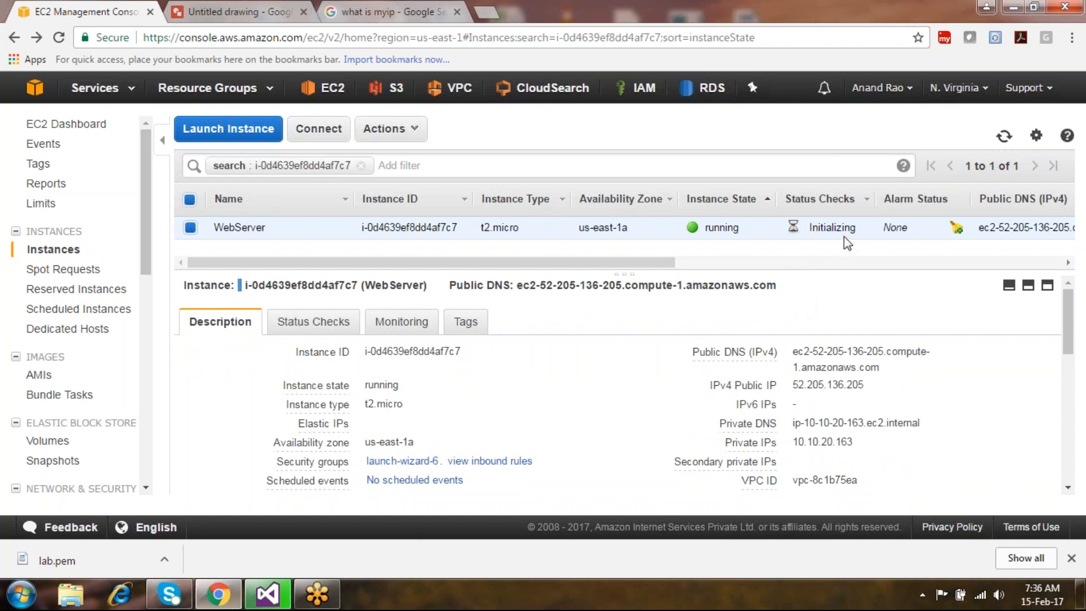
pyautogui.moveTo(843, 237); pyautogui.dragTo(785, 229)
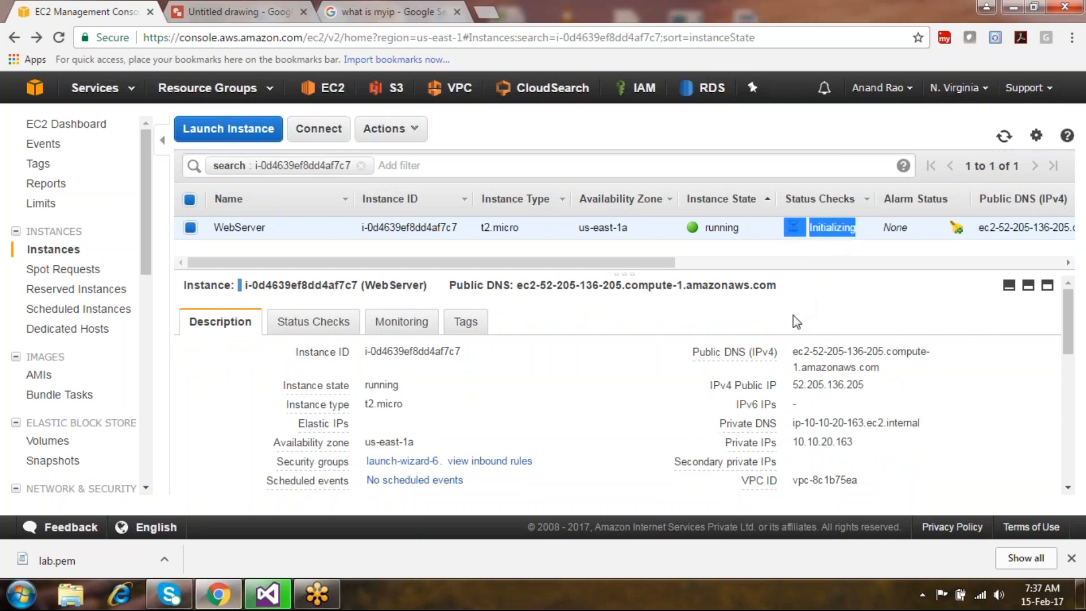
pyautogui.click(793, 314)
# Review the port and source of the WebServer's inbound rules and recheck its status checks.
pyautogui.click(490, 461)
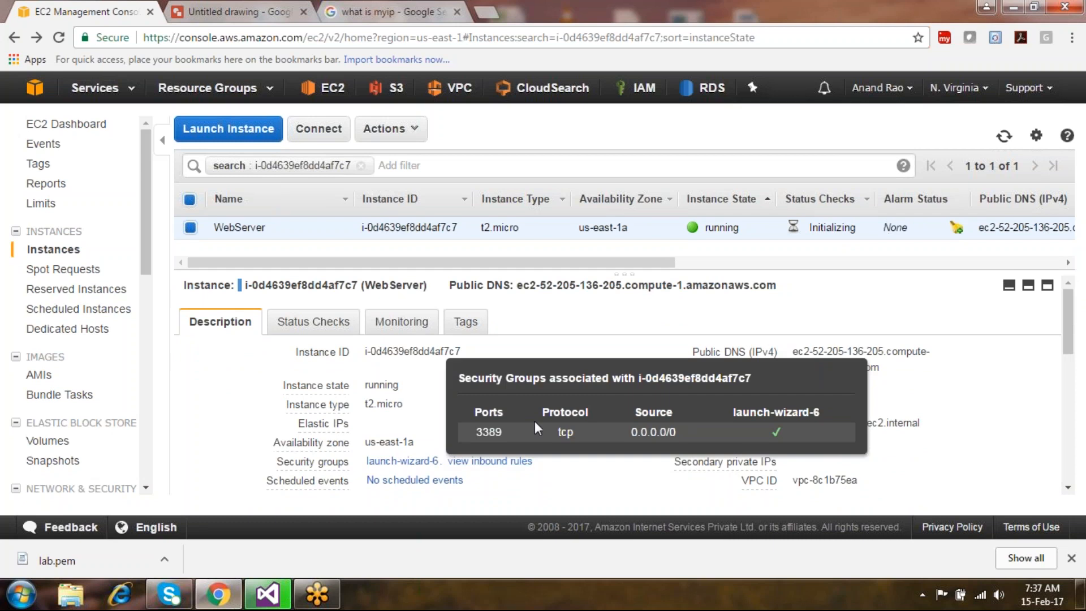
pyautogui.moveTo(683, 435); pyautogui.dragTo(629, 432)
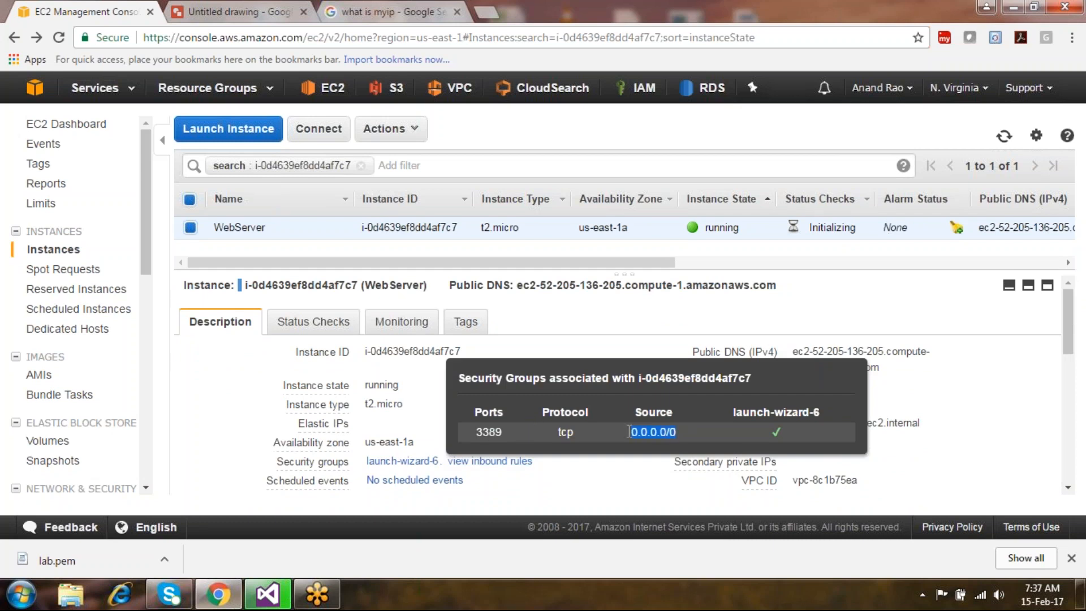
pyautogui.click(615, 476)
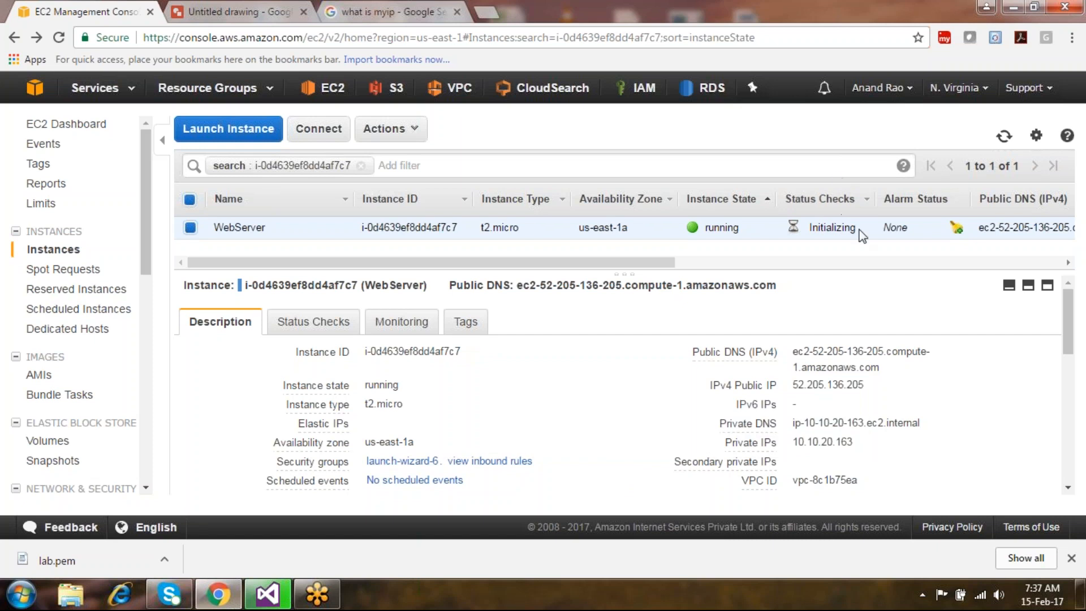
pyautogui.moveTo(852, 230); pyautogui.dragTo(814, 229)
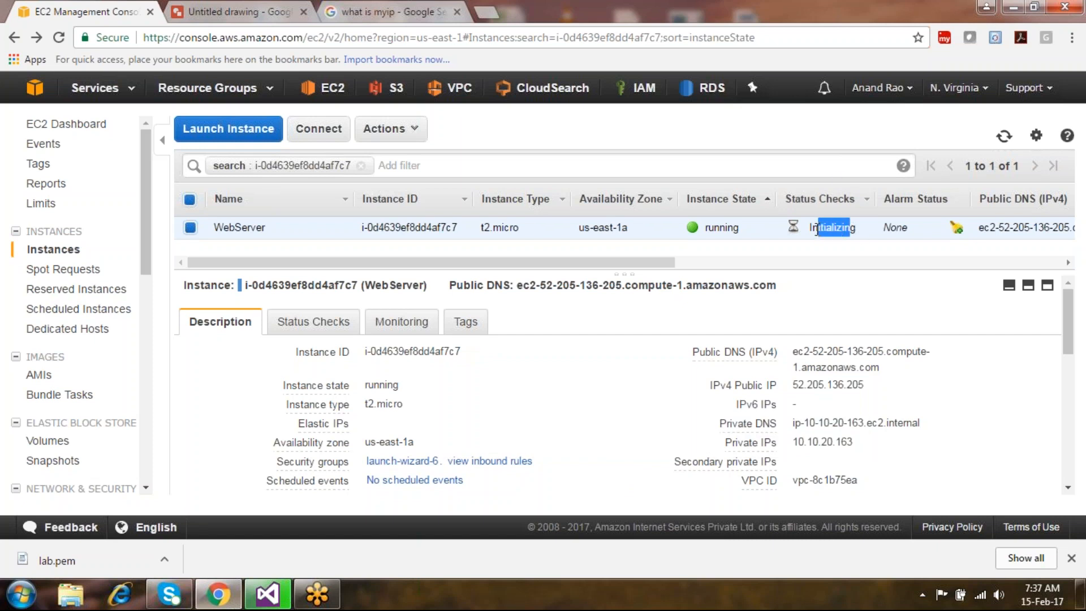
pyautogui.click(818, 314)
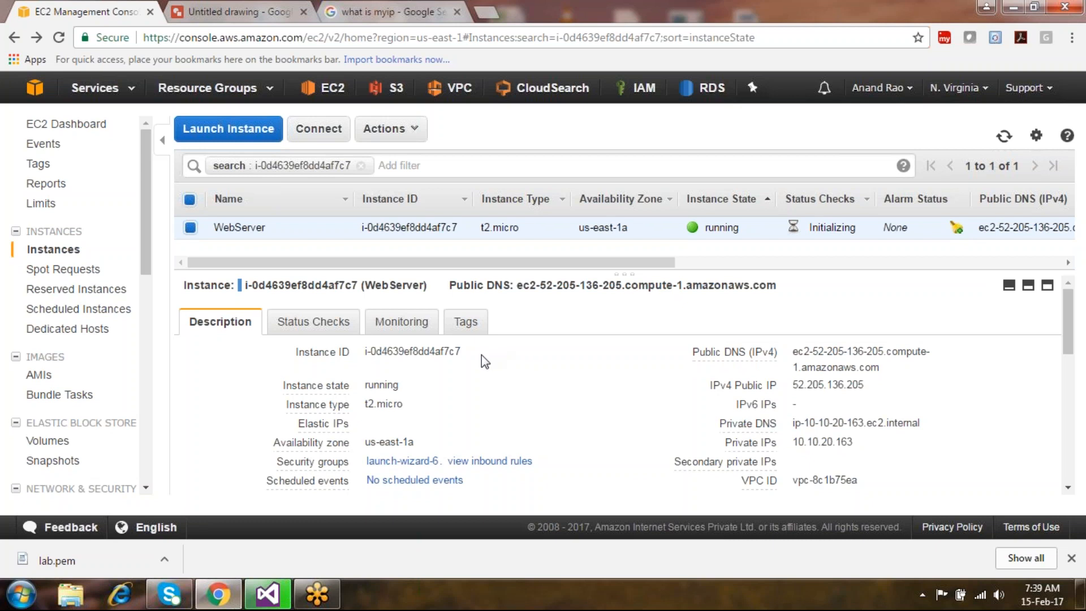
# View the available instance state actions for the WebServer without applying any.
pyautogui.rightClick(554, 229)
pyautogui.moveTo(619, 294)
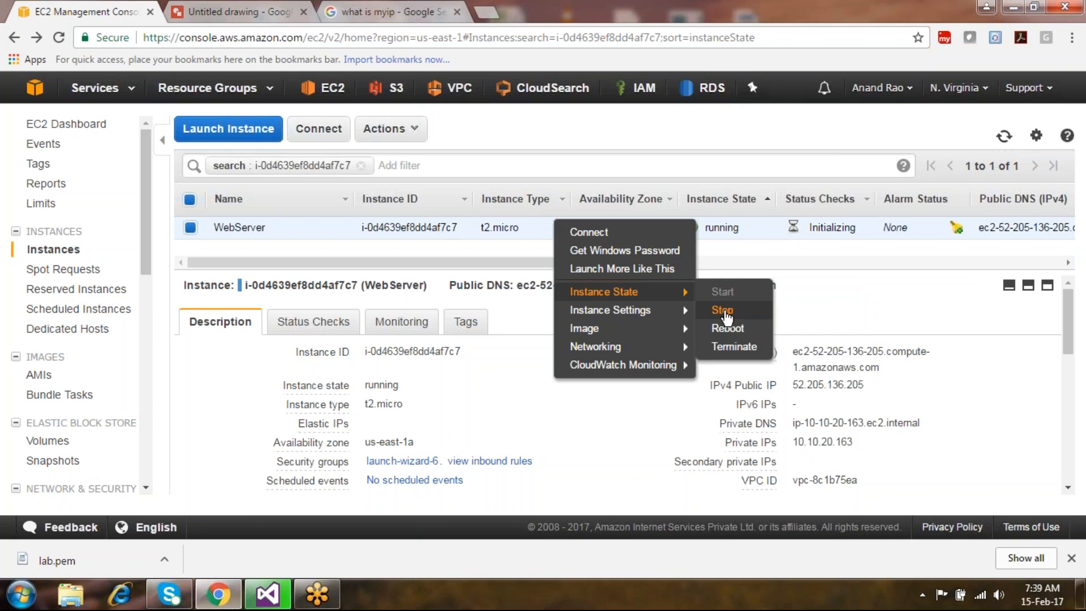
pyautogui.click(667, 436)
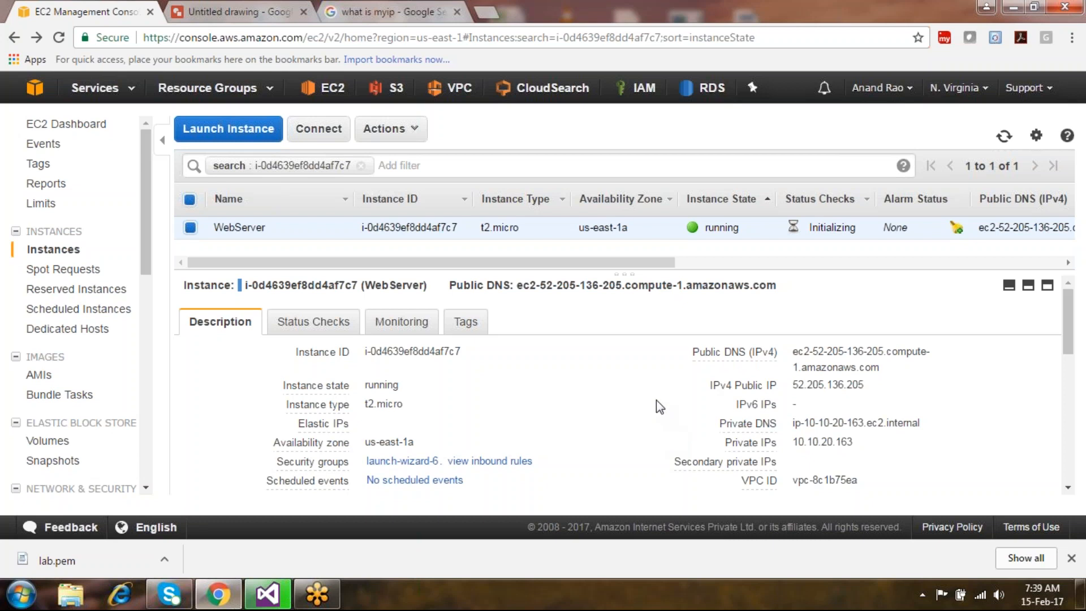
# Request the default Windows administrator password for the WebServer and check the associated key pair name.
pyautogui.rightClick(545, 227)
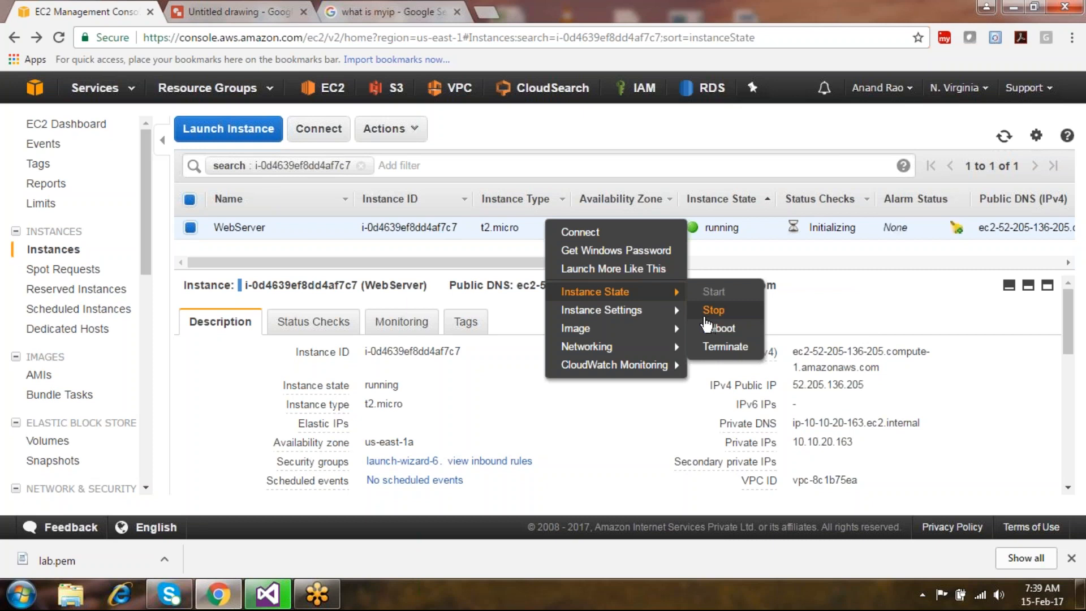
pyautogui.click(616, 250)
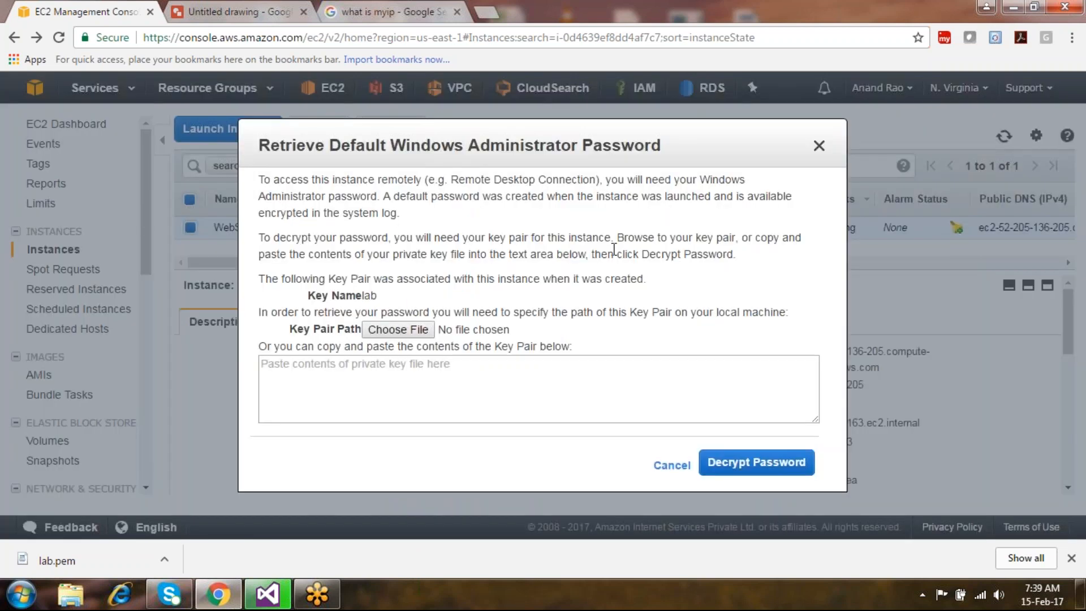
pyautogui.doubleClick(359, 296)
pyautogui.click(373, 295)
# Load the lab.pem key pair file from the downloads library and decrypt the WebServer's administrator password.
pyautogui.click(394, 329)
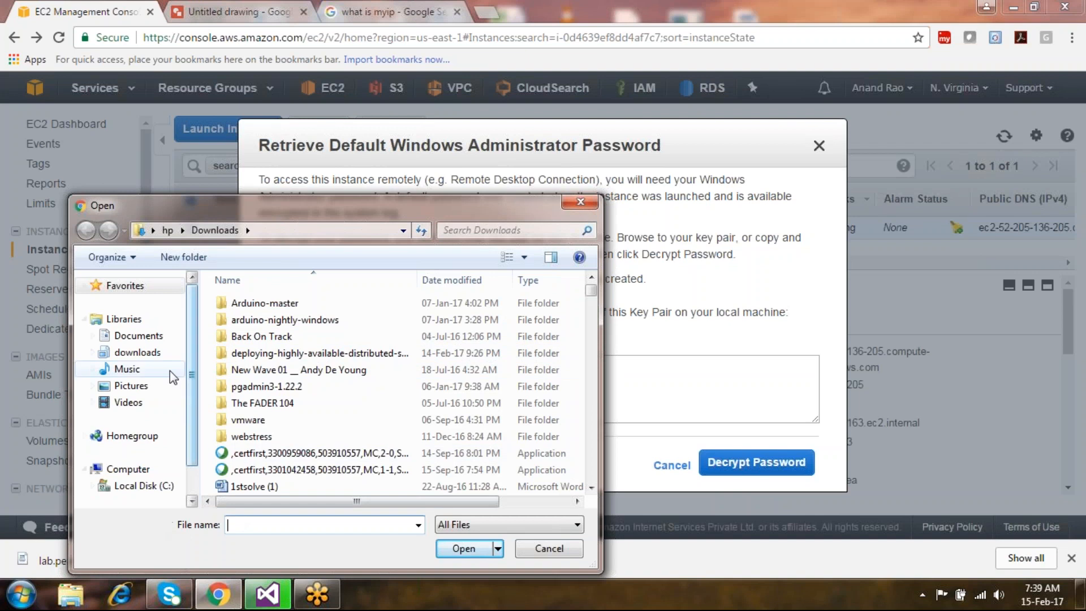
pyautogui.click(141, 352)
pyautogui.click(276, 523)
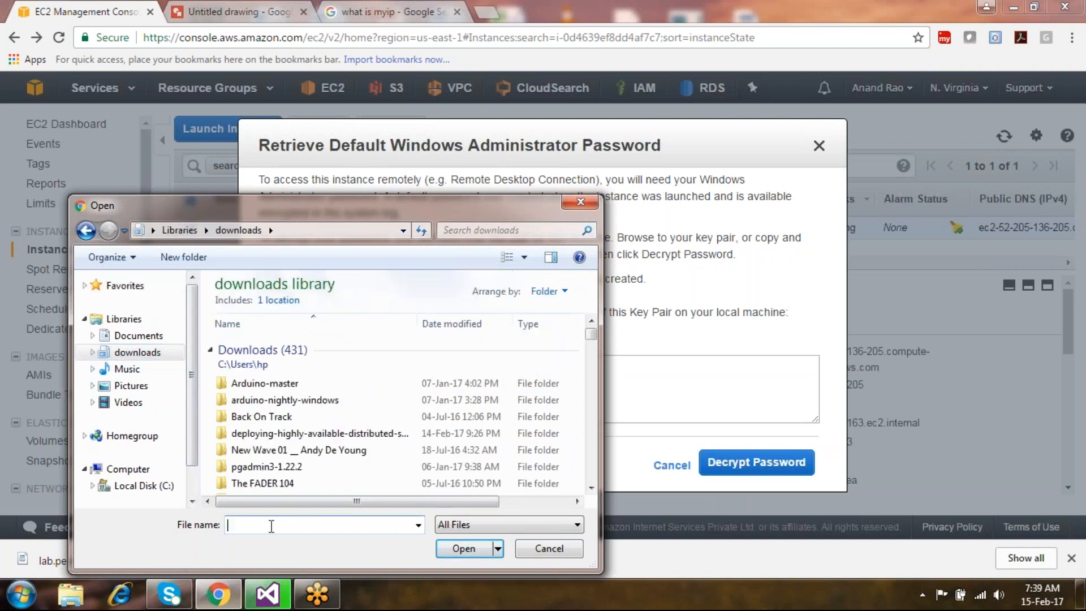
pyautogui.write('la')
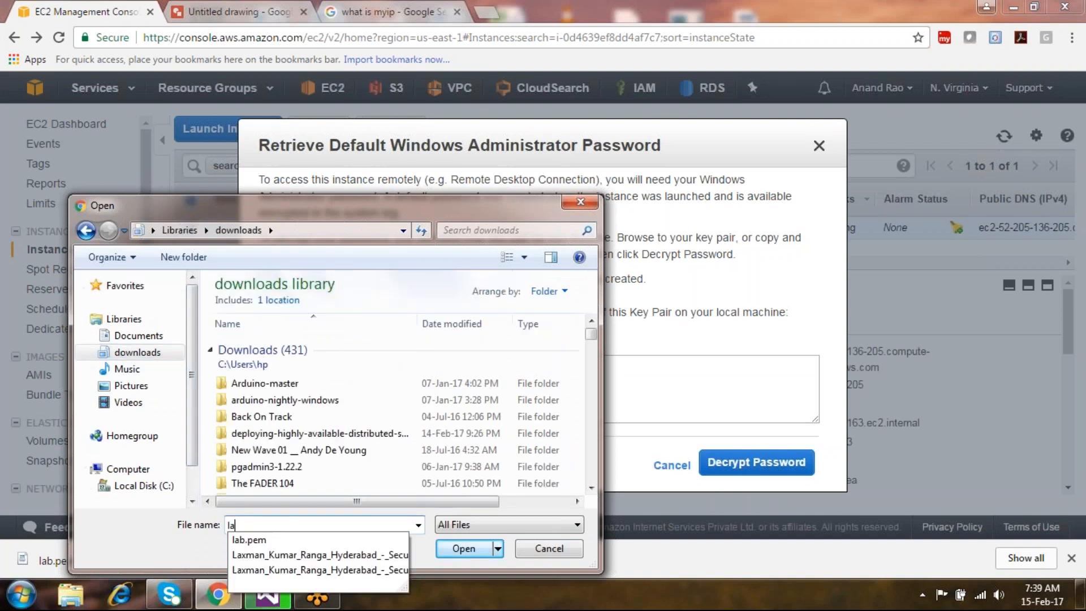
pyautogui.click(249, 540)
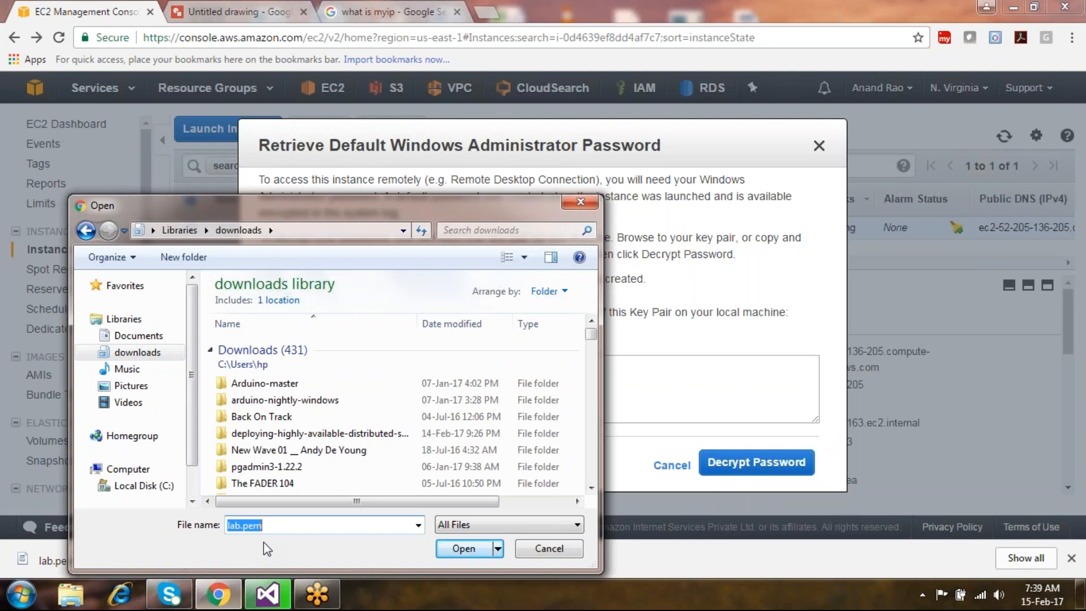
pyautogui.click(479, 550)
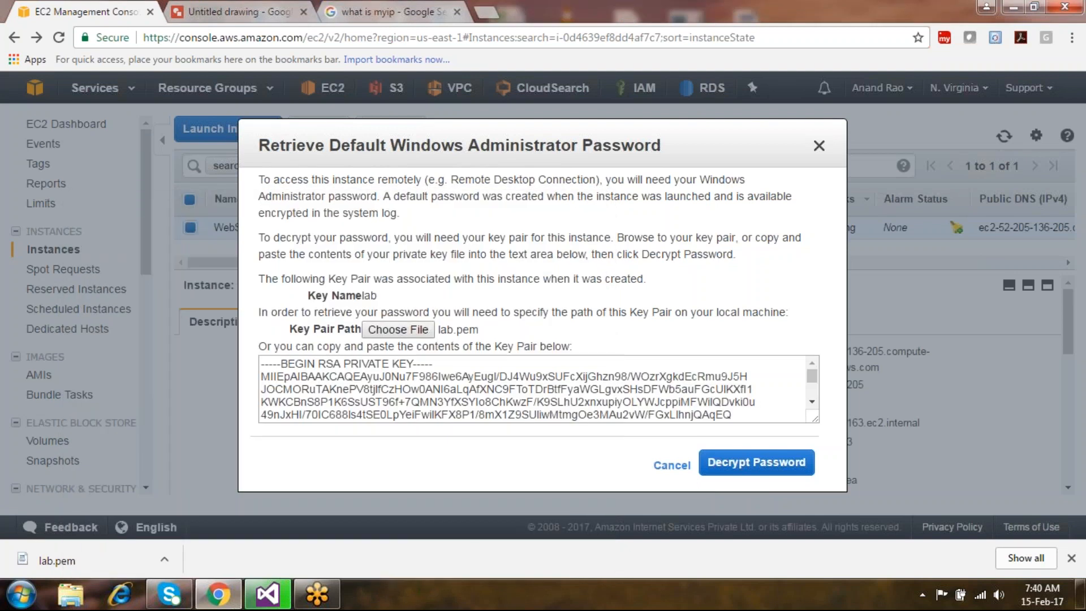
pyautogui.moveTo(426, 377); pyautogui.dragTo(470, 541)
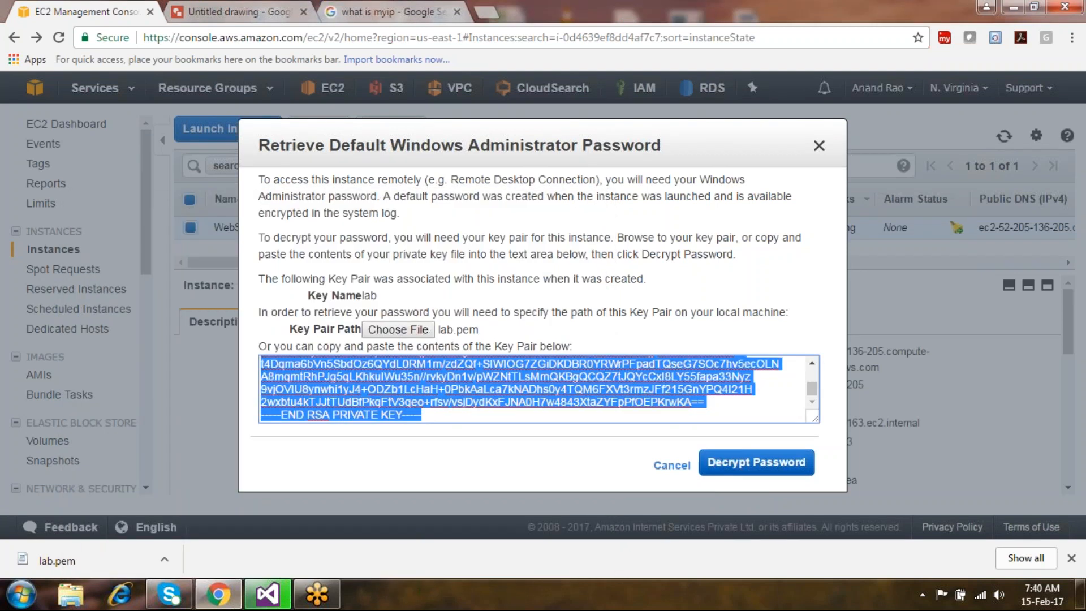
pyautogui.click(735, 463)
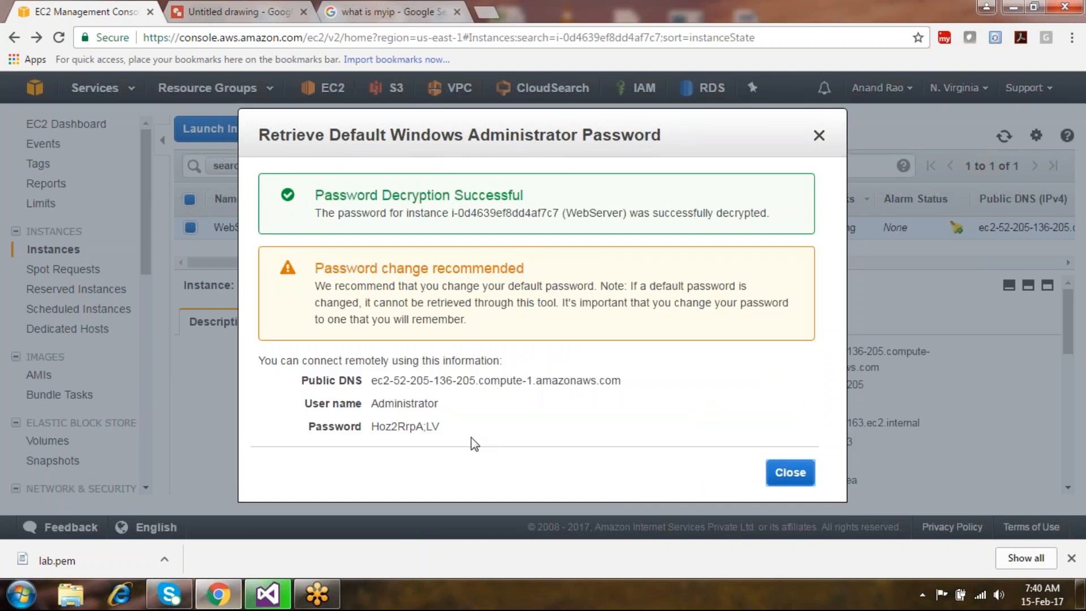
# Copy the decrypted administrator password, close the retrieval dialog and shrink the instance details pane.
pyautogui.moveTo(463, 440); pyautogui.dragTo(398, 410)
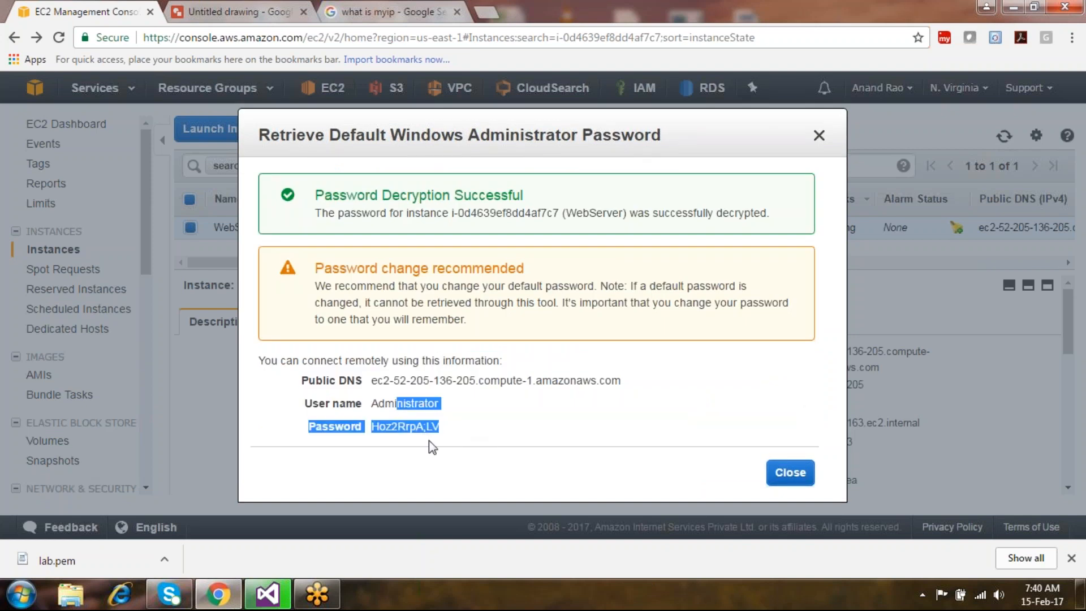
pyautogui.click(424, 426)
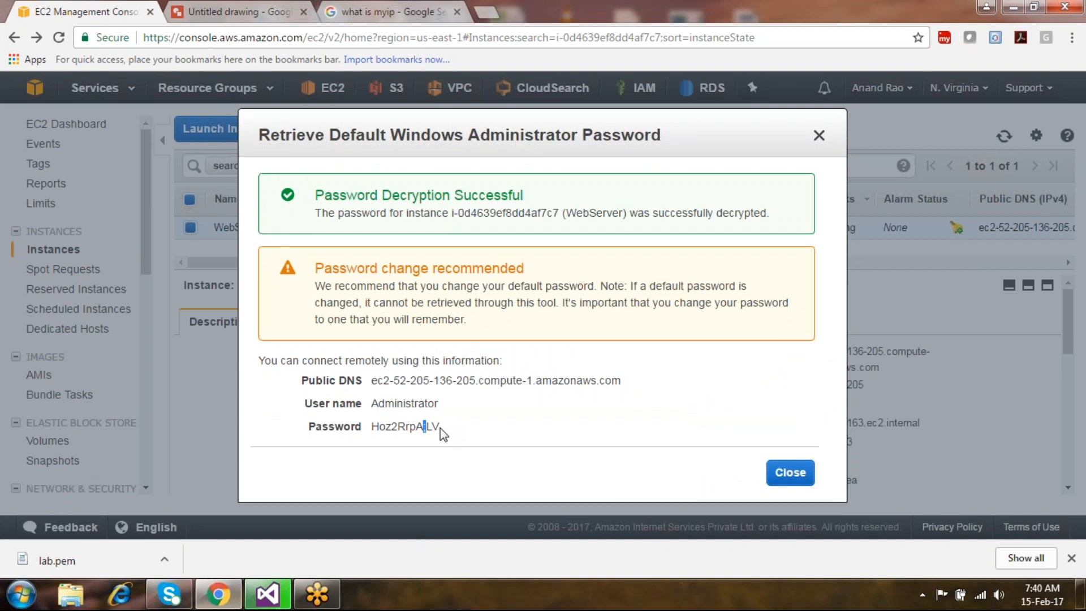
pyautogui.moveTo(440, 428); pyautogui.dragTo(376, 431)
pyautogui.click(798, 474)
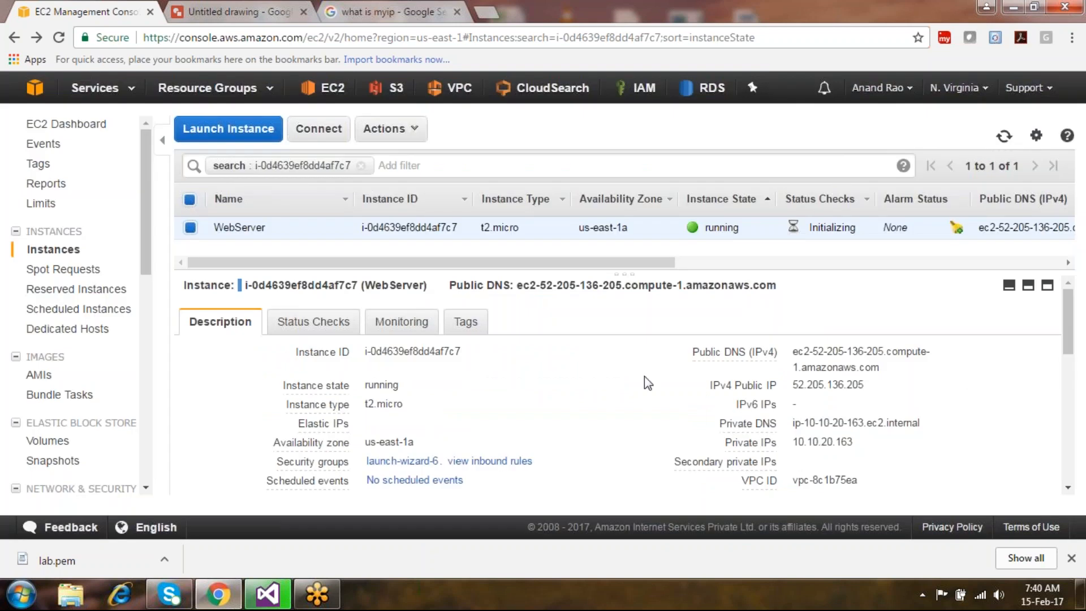
pyautogui.moveTo(311, 442)
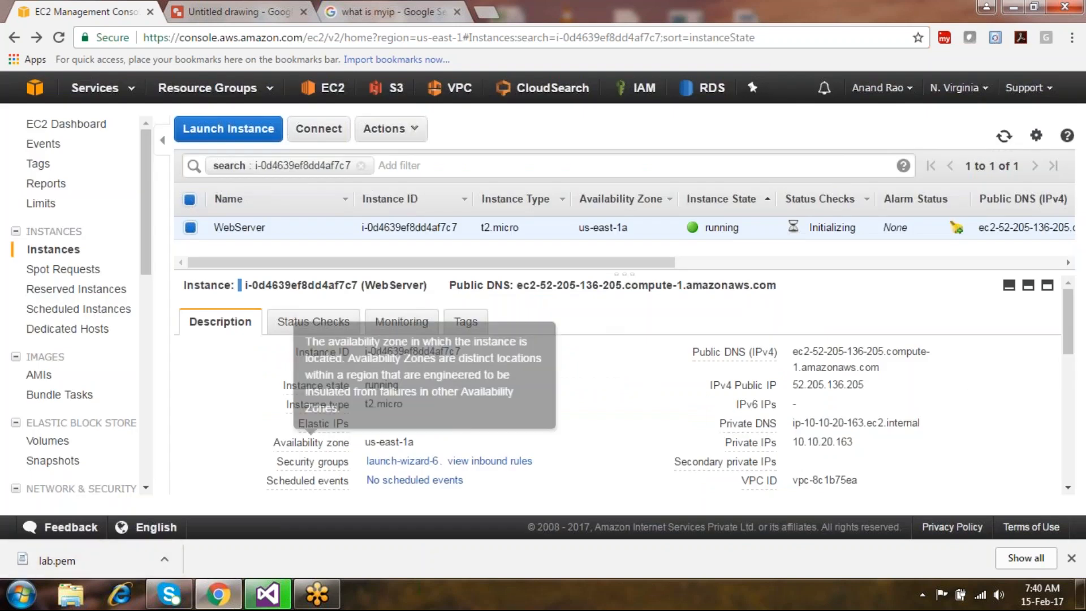
pyautogui.moveTo(644, 274); pyautogui.dragTo(643, 345)
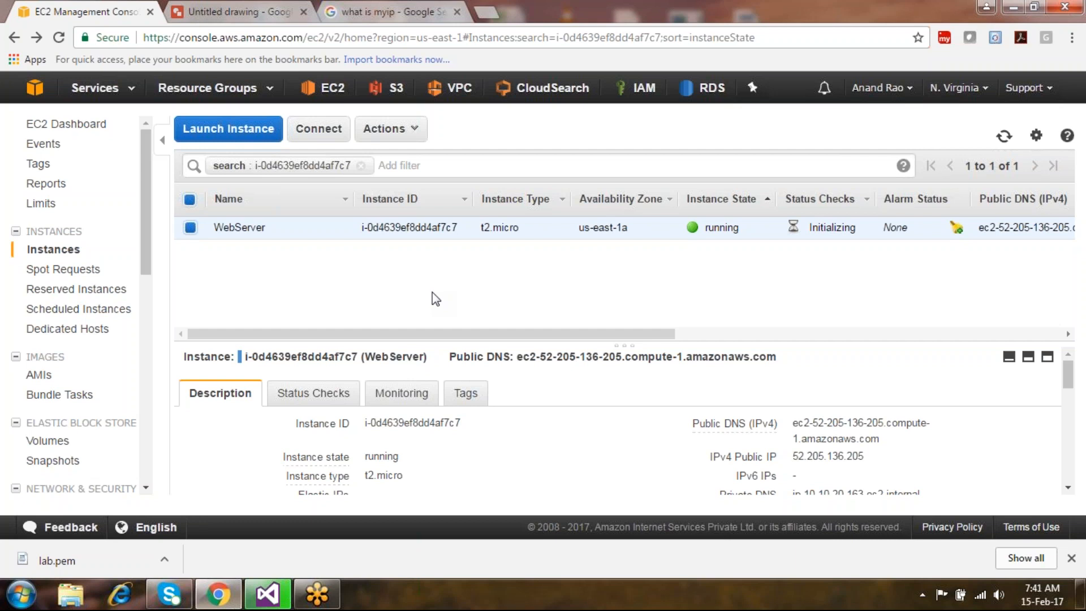
# Start a new Notepad note containing PAM and return to the EC2 console.
pyautogui.press('super+r')
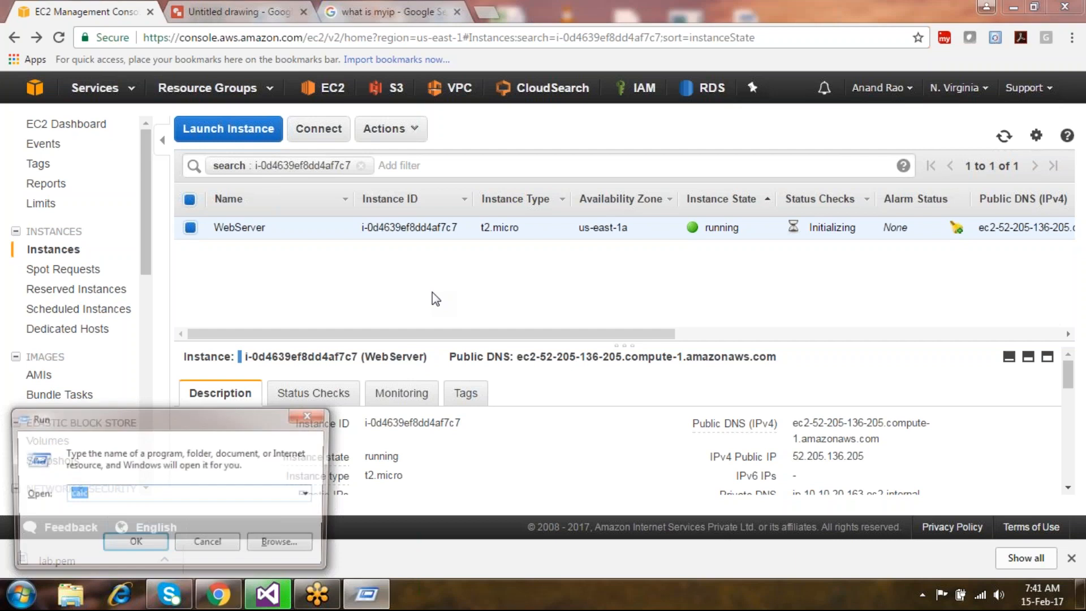
pyautogui.write('not')
pyautogui.press('Down')
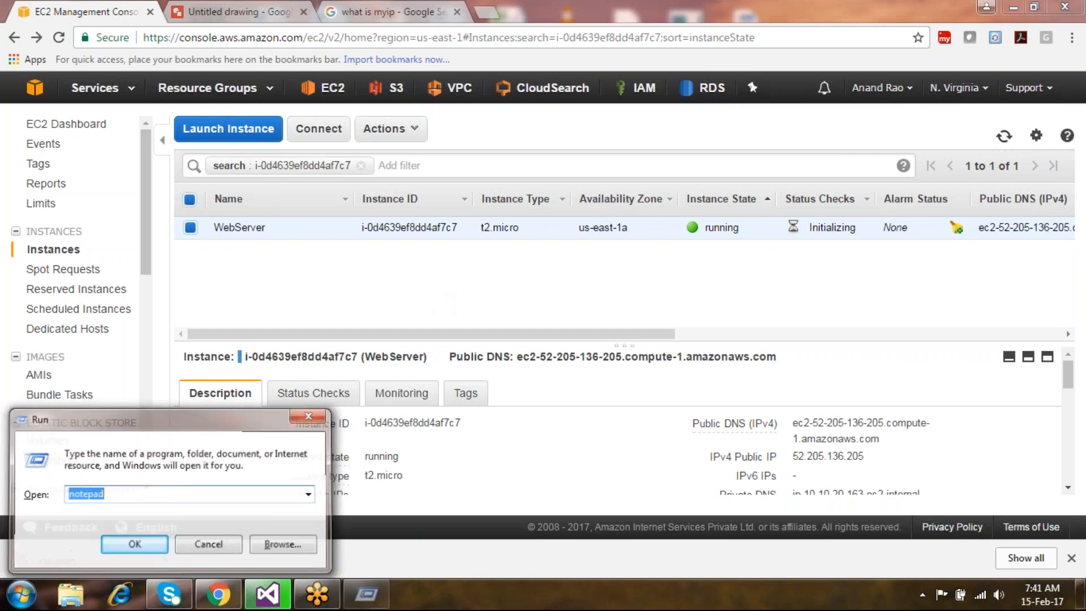
pyautogui.press('Return')
pyautogui.write('PAM')
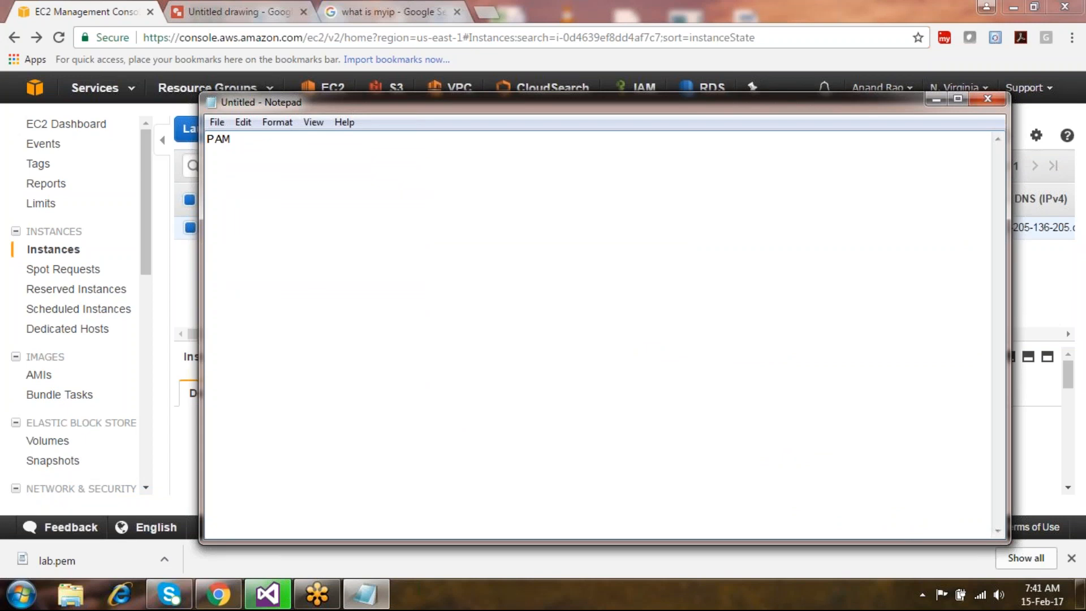
pyautogui.click(190, 289)
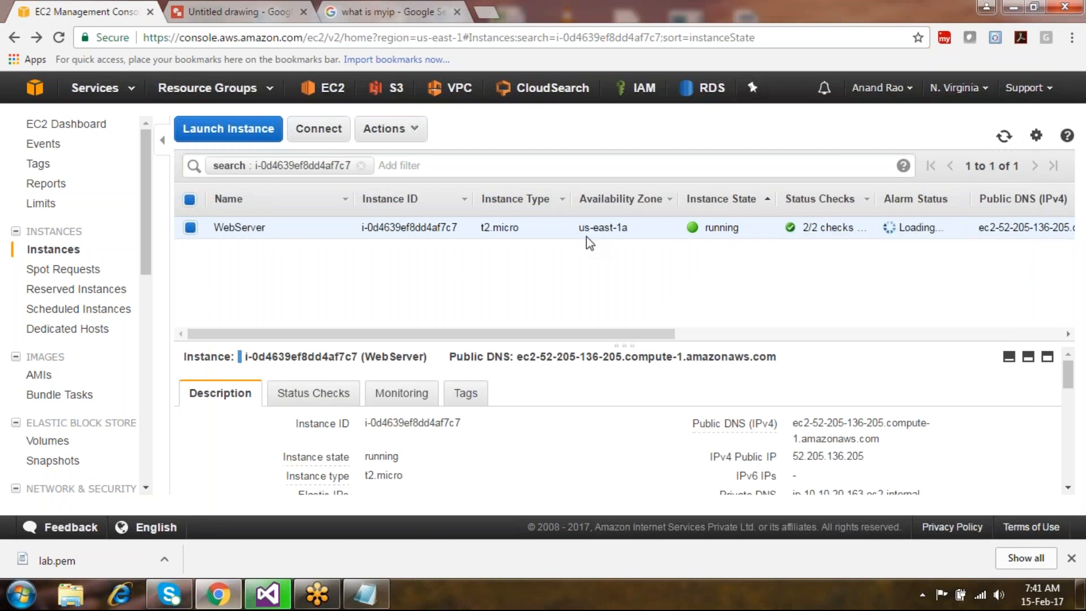
# Launch Remote Desktop Connection with mstsc and try to connect to 52.2015.136.205.
pyautogui.press('super+r')
pyautogui.write('mstsc')
pyautogui.press('Return')
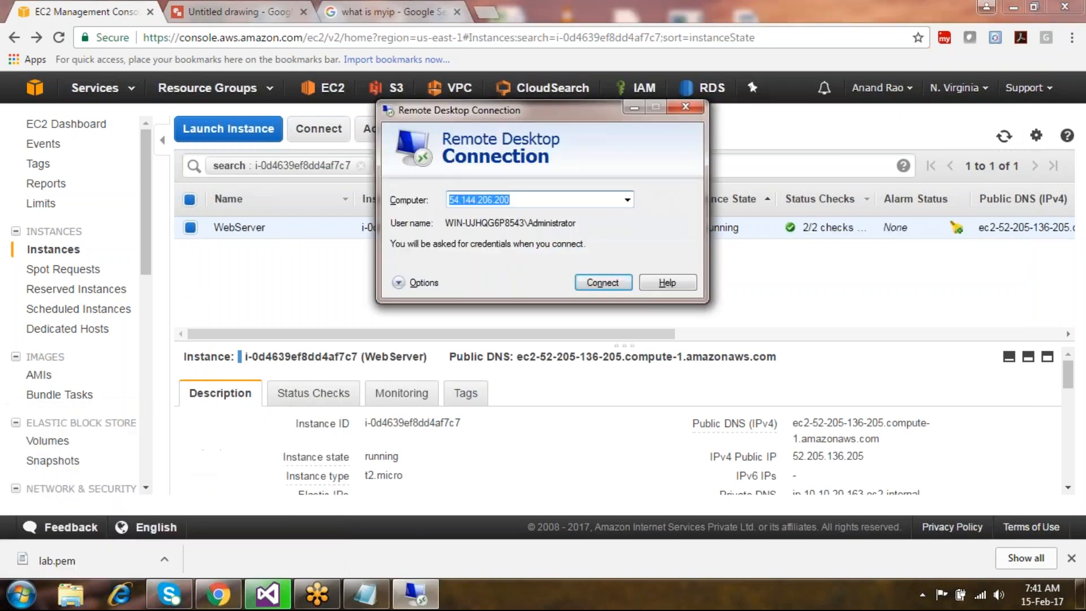
pyautogui.write('52.2')
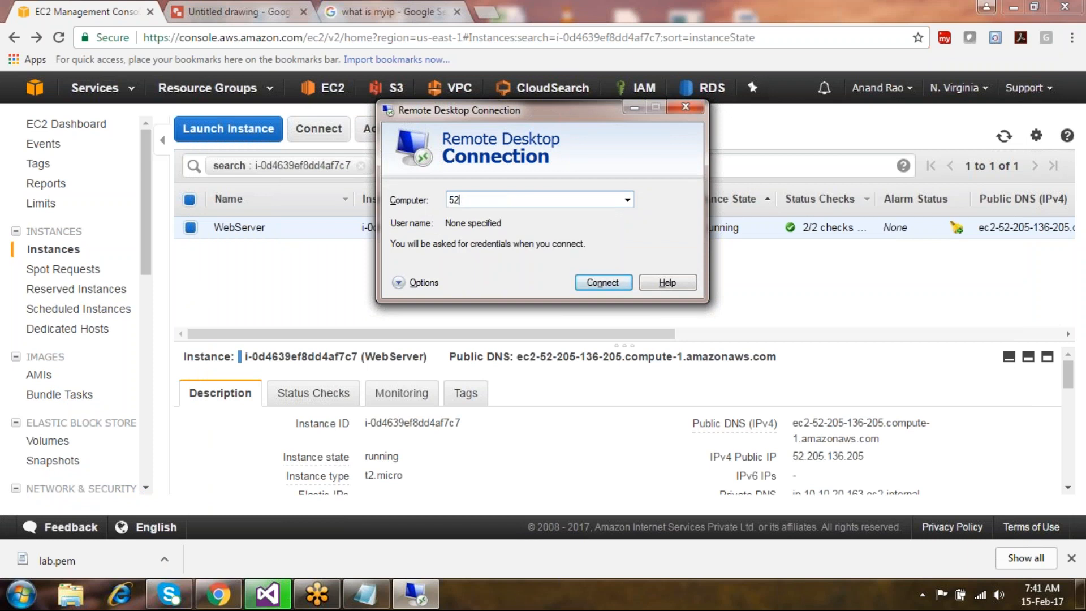
pyautogui.press('BackSpace')
pyautogui.write('2015.136.205')
pyautogui.press('Return')
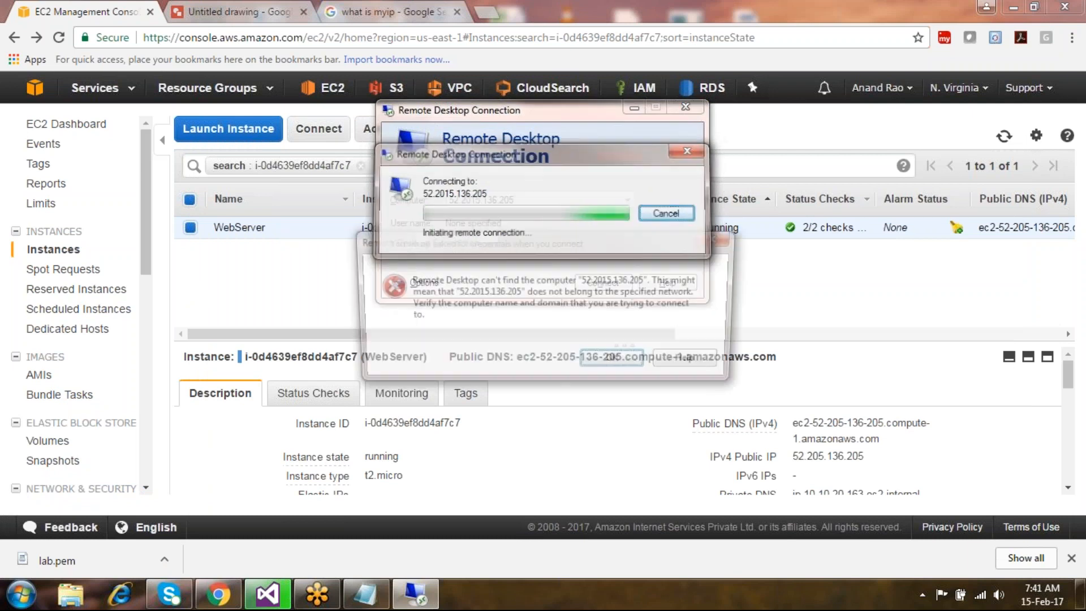
pyautogui.press('Return')
pyautogui.press('Return')
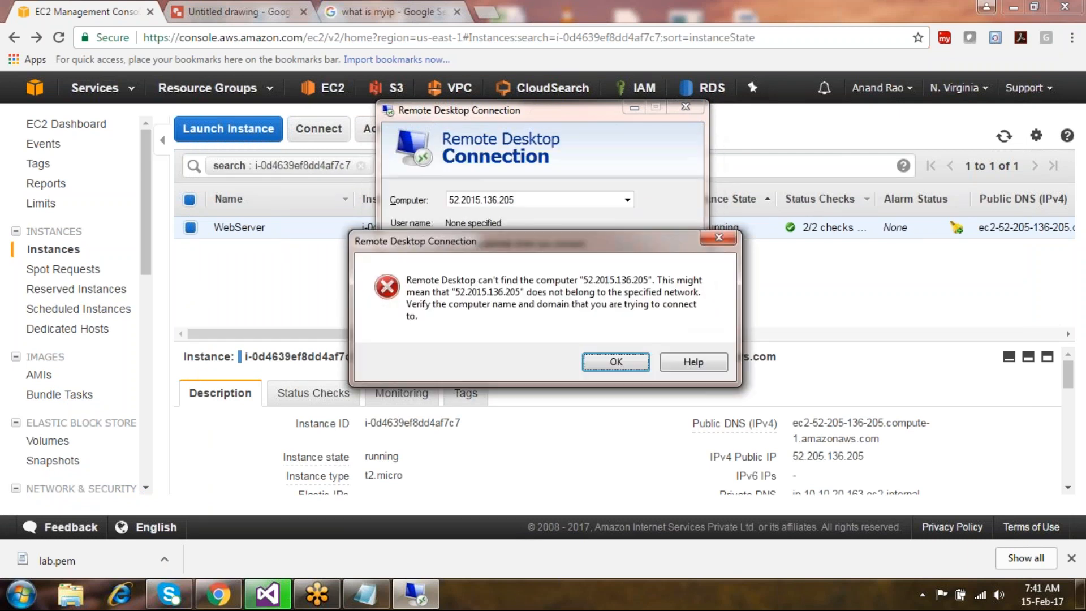
pyautogui.press('Return')
# Correct the remote computer address to 52.205.136.205 and connect to it.
pyautogui.press('Right')
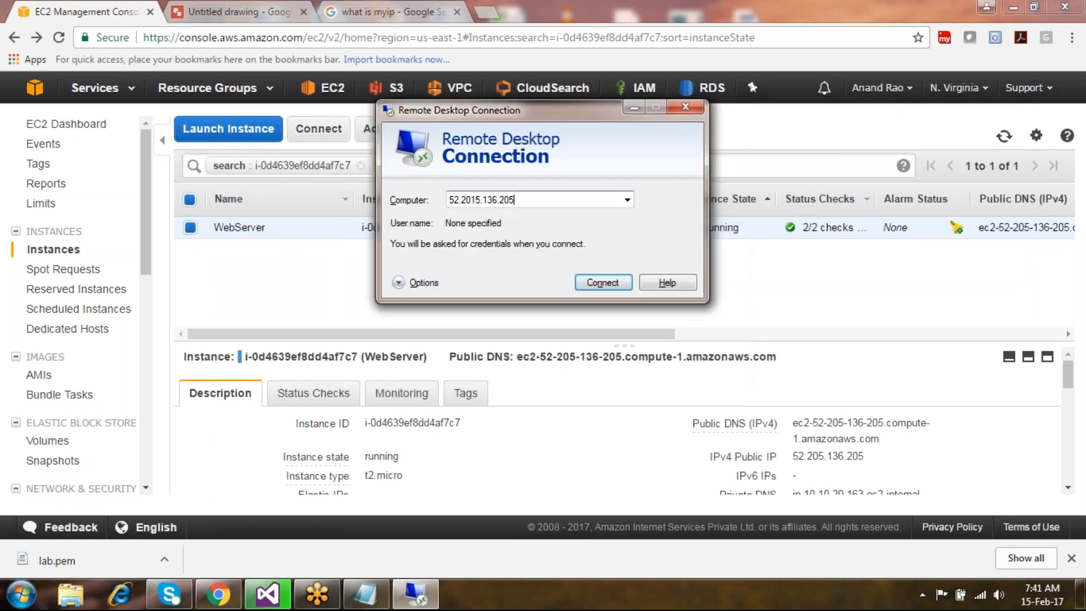
pyautogui.press('Left')
pyautogui.press('Left')
pyautogui.press('Left')
pyautogui.press('Left')
pyautogui.press('Left')
pyautogui.press('Left')
pyautogui.press('Left')
pyautogui.press('Left')
pyautogui.press('Left')
pyautogui.press('BackSpace')
pyautogui.press('Return')
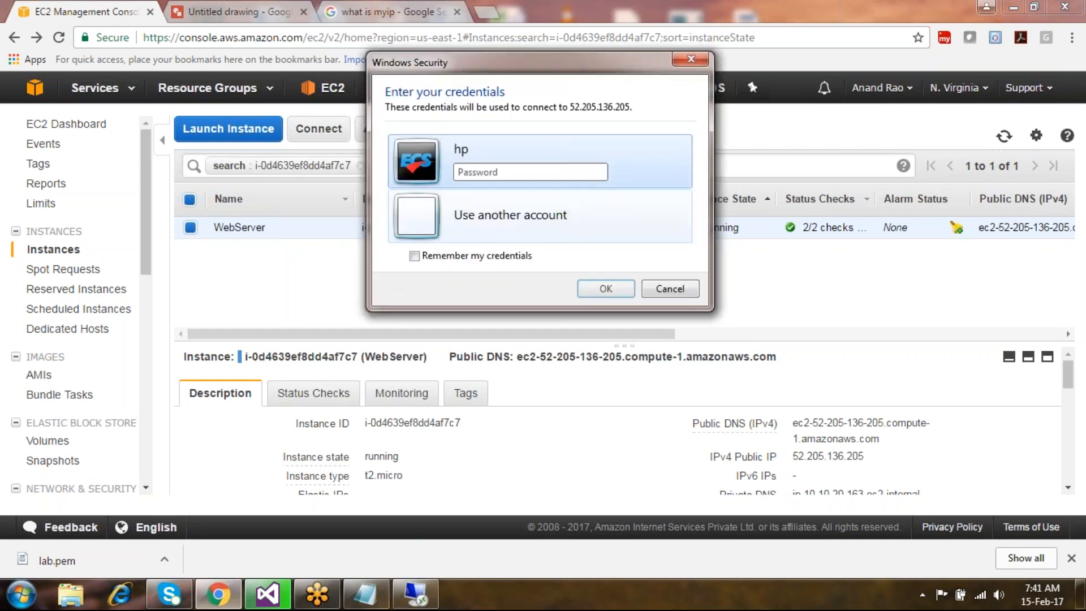
# Log in with another account as administrator, enter the account password and proceed with the remote connection.
pyautogui.press('Down')
pyautogui.write('administartor')
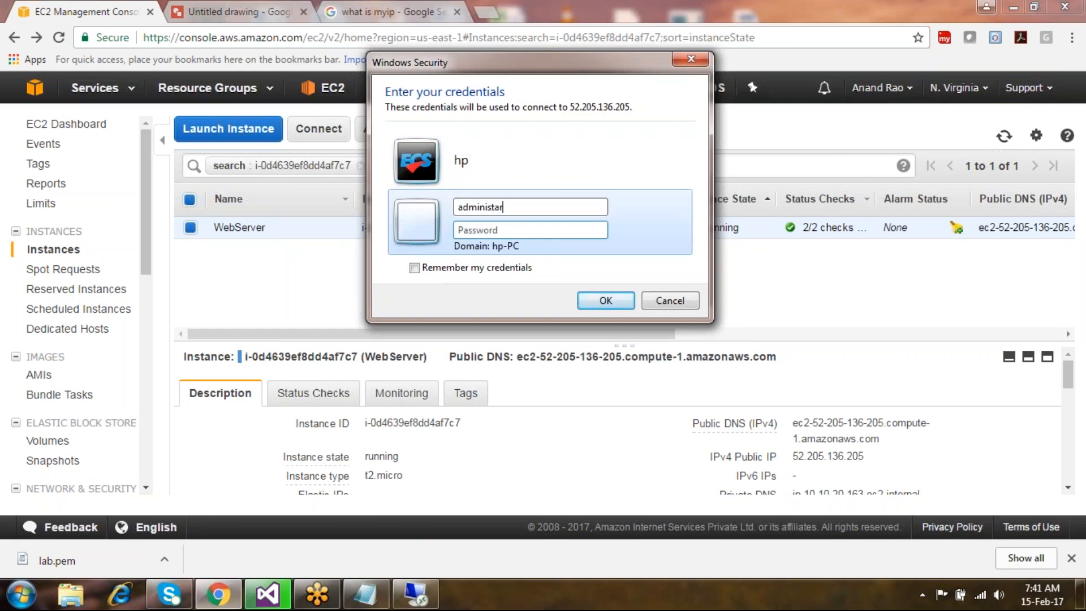
pyautogui.press('BackSpace')
pyautogui.press('BackSpace')
pyautogui.press('BackSpace')
pyautogui.press('BackSpace')
pyautogui.press('BackSpace')
pyautogui.write('rator')
pyautogui.press('Tab')
pyautogui.write('•••••••••••')
pyautogui.press('Return')
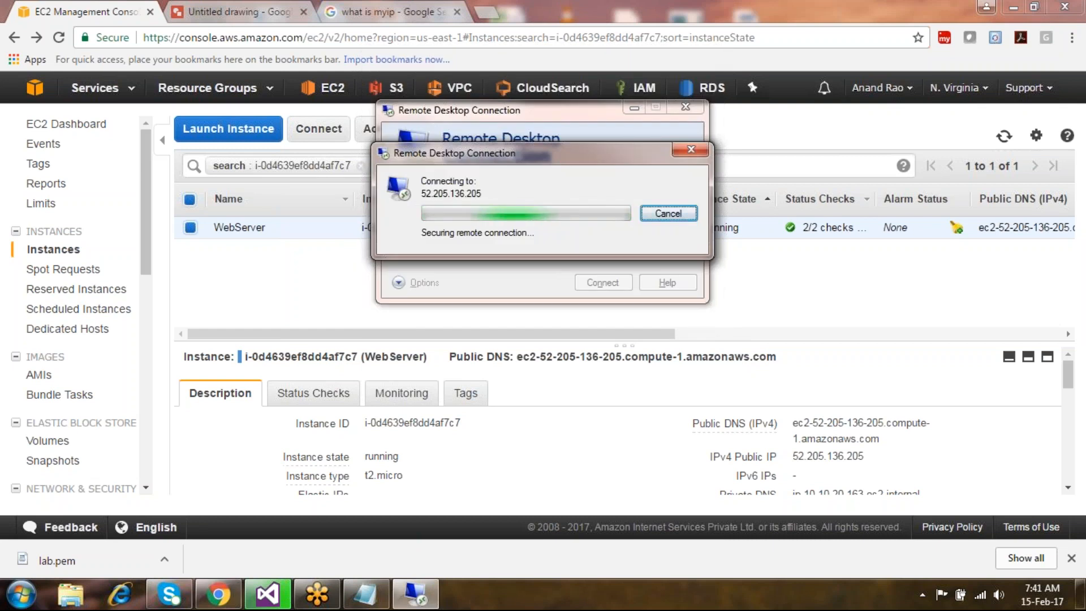
pyautogui.press('Left')
pyautogui.press('Return')
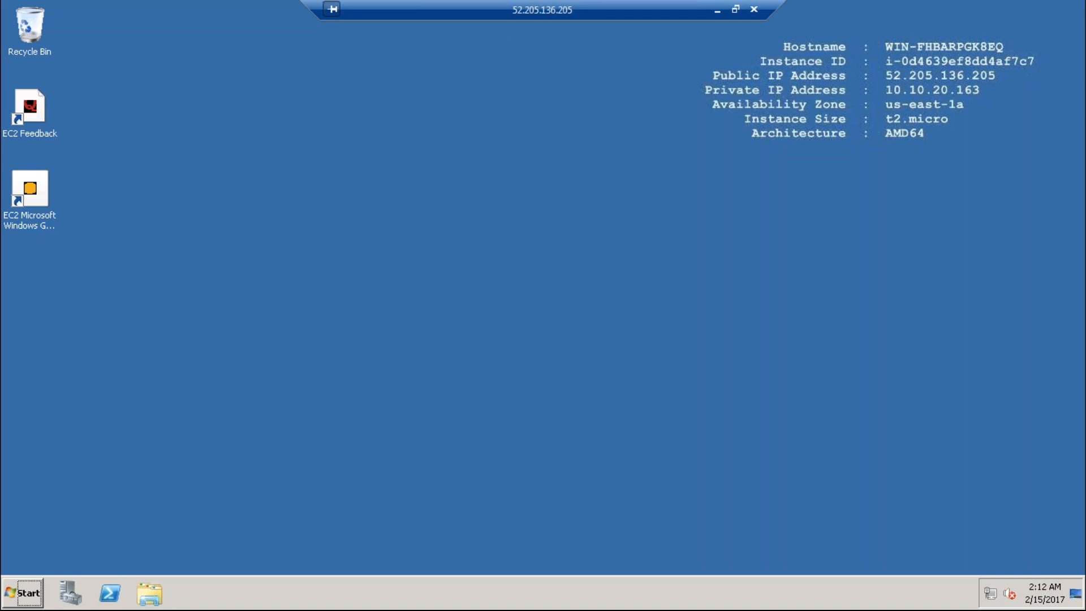
# Check the remote server's IP configuration by running ipconfig in a command prompt.
pyautogui.press('super+r')
pyautogui.write('cmd')
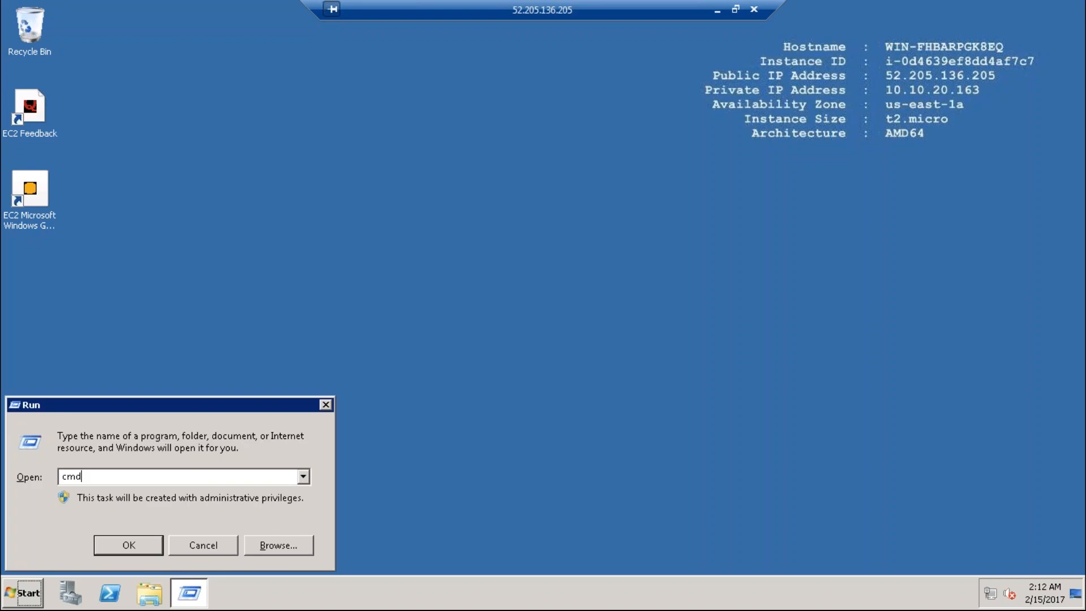
pyautogui.press('Return')
pyautogui.write('ipconig')
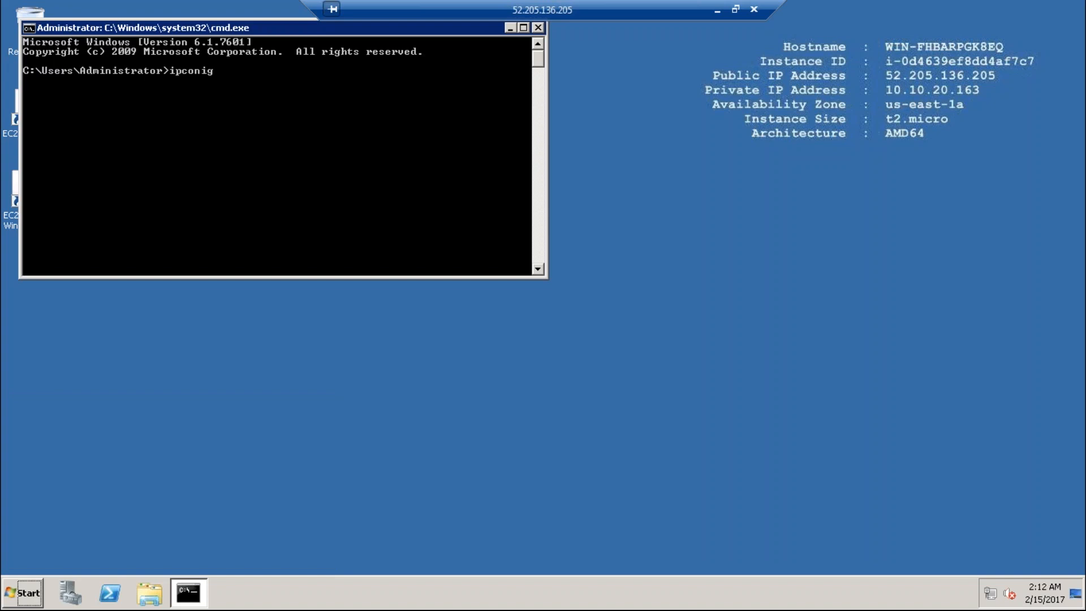
pyautogui.press('Return')
pyautogui.write('i')
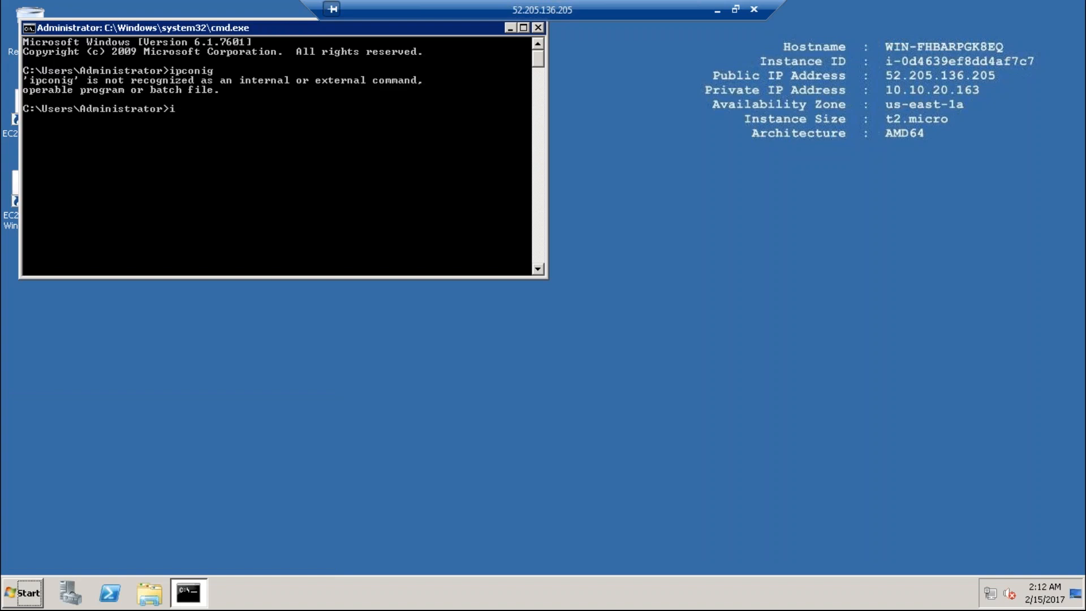
pyautogui.write('pconfig')
pyautogui.press('Return')
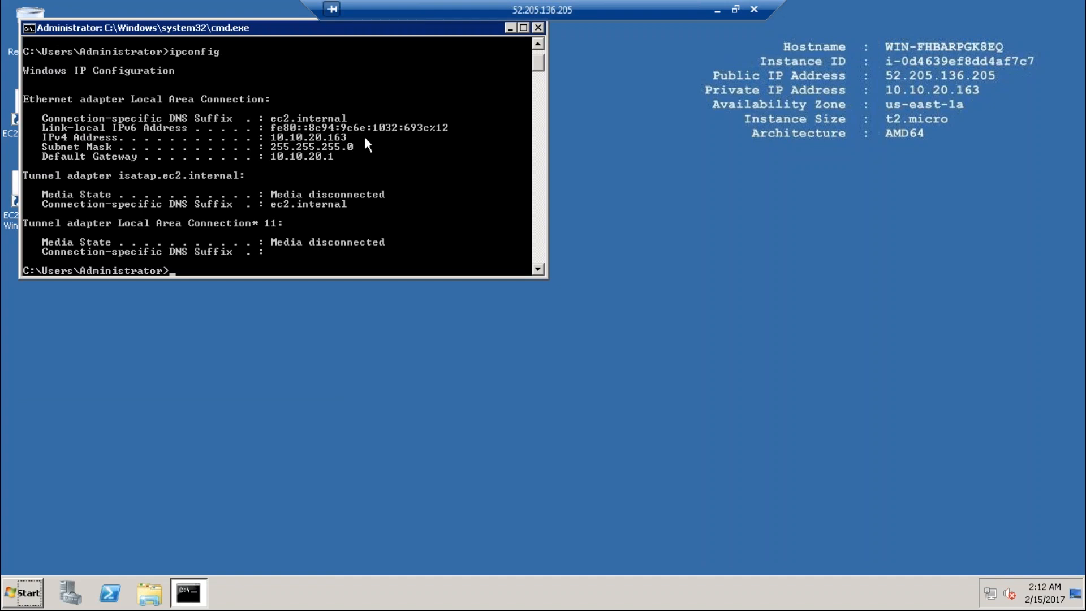
# Log off the remote server with the logoff command and return to the EC2 console.
pyautogui.write('logind')
pyautogui.press('BackSpace')
pyautogui.press('BackSpace')
pyautogui.press('BackSpace')
pyautogui.write('off')
pyautogui.press('Return')
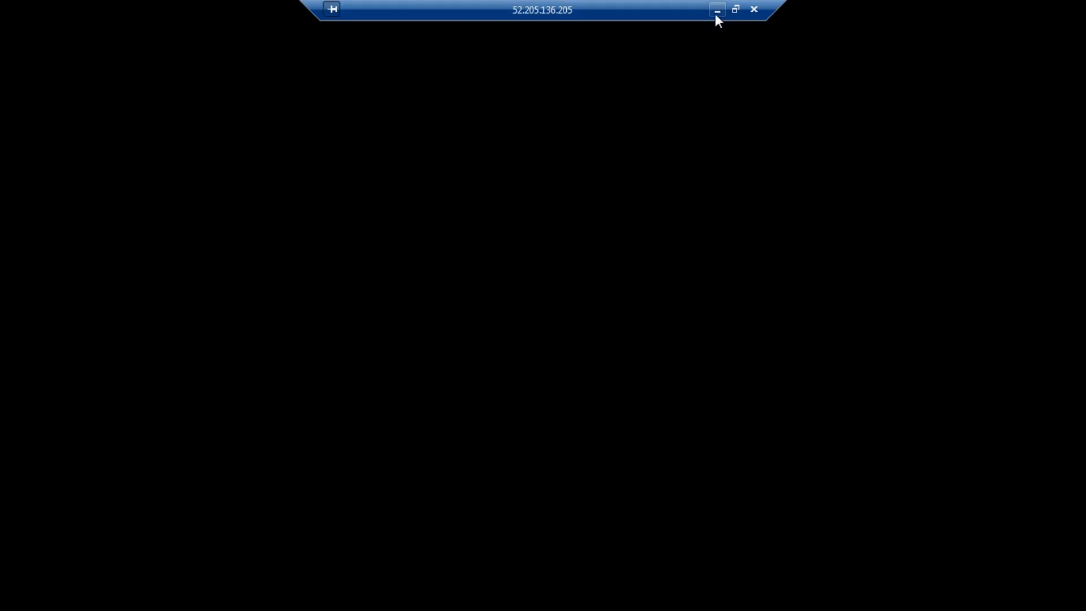
pyautogui.click(716, 10)
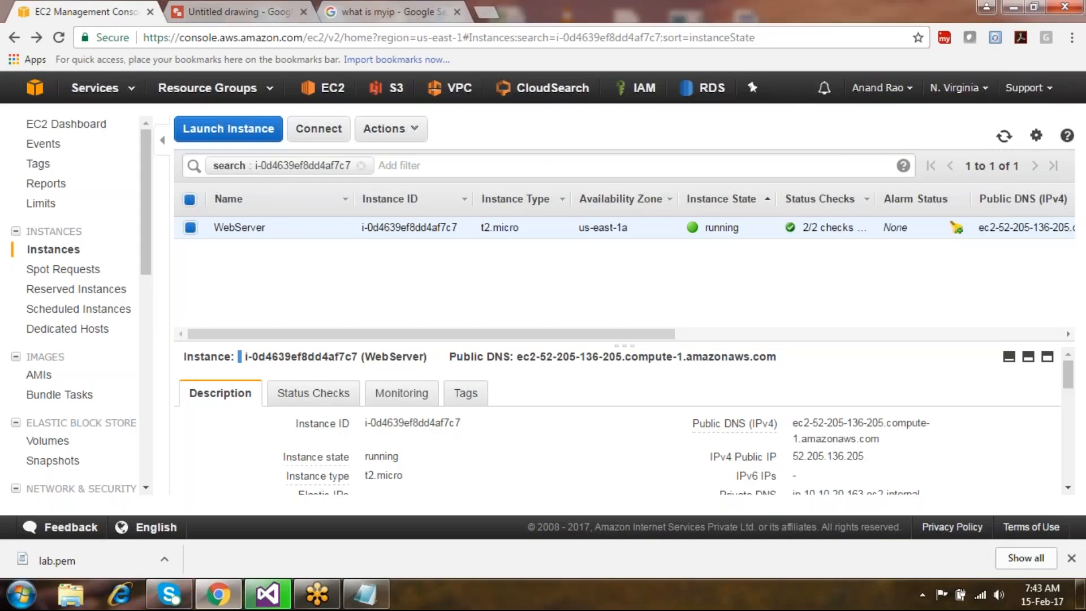
# Review the WebServer instance's system log and close it.
pyautogui.rightClick(544, 227)
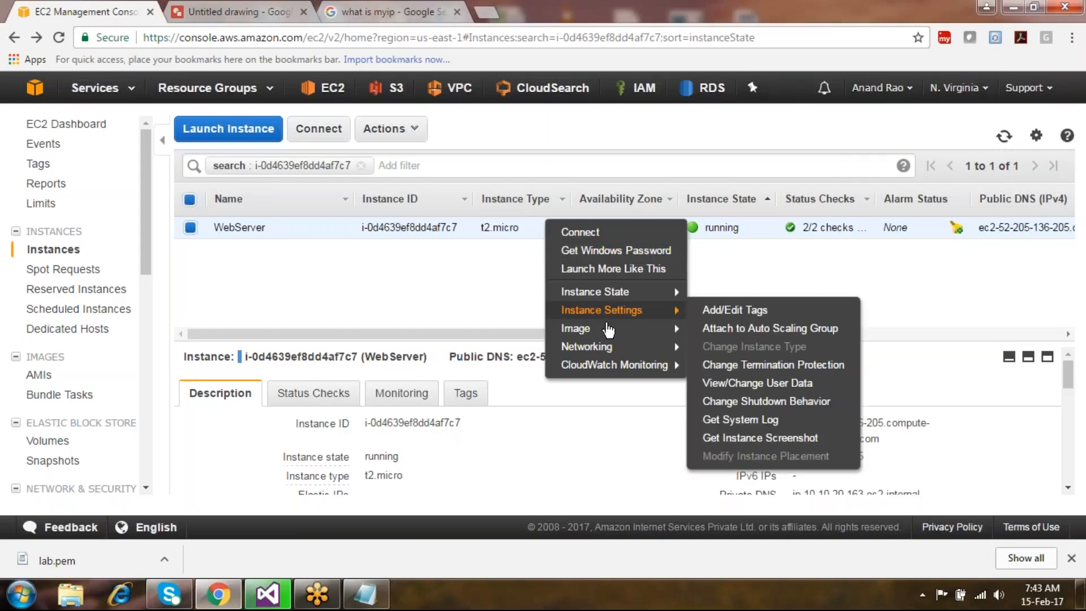
pyautogui.moveTo(630, 316)
pyautogui.click(740, 419)
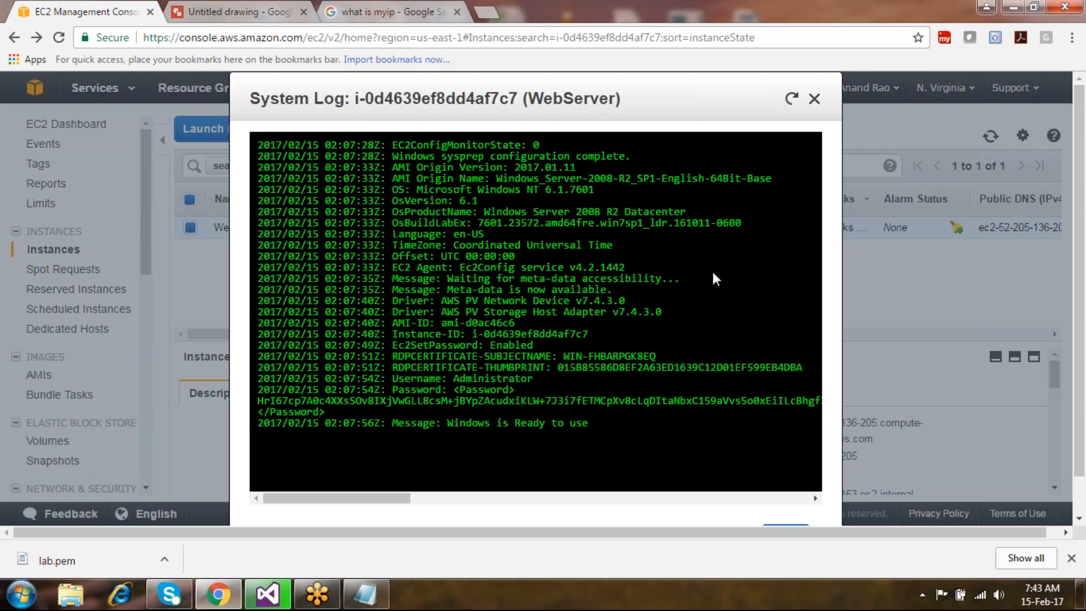
pyautogui.click(814, 98)
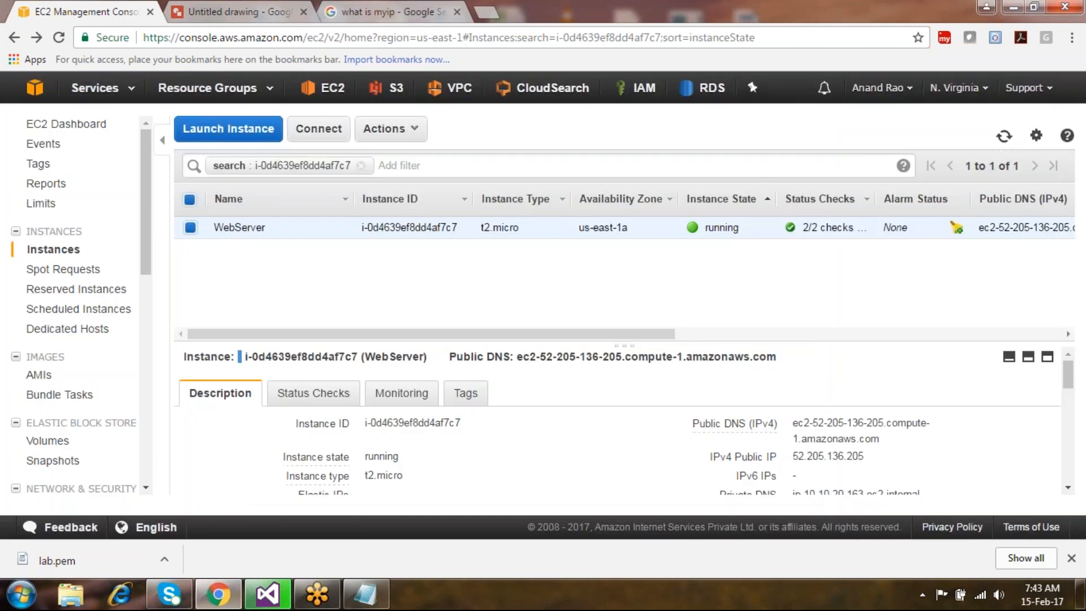
# Get the WebServer instance's screenshot, review it and return to the instances list.
pyautogui.rightClick(562, 229)
pyautogui.moveTo(622, 311)
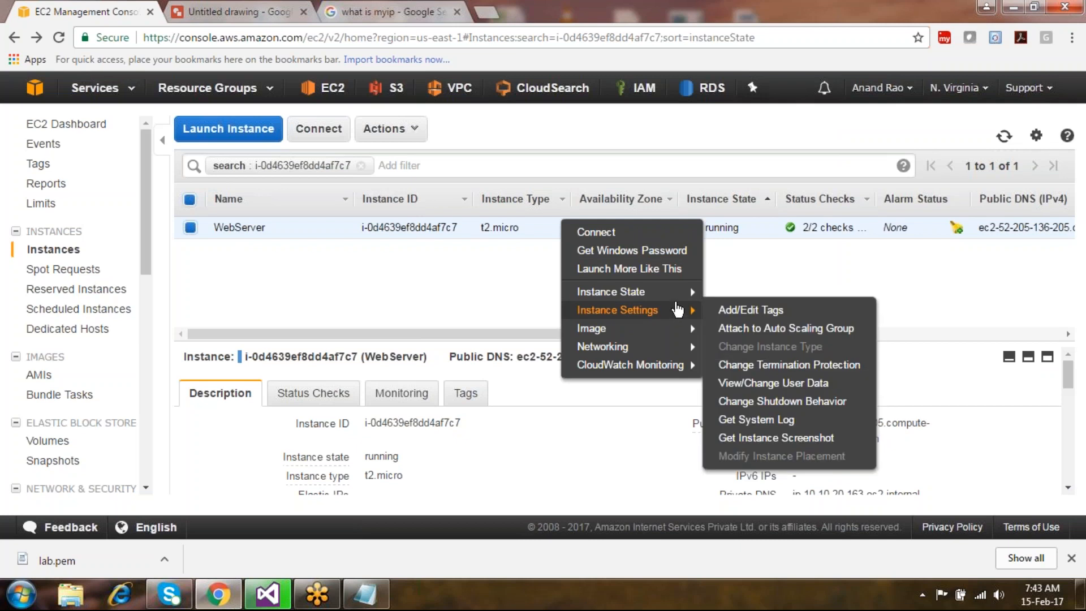
pyautogui.moveTo(678, 318)
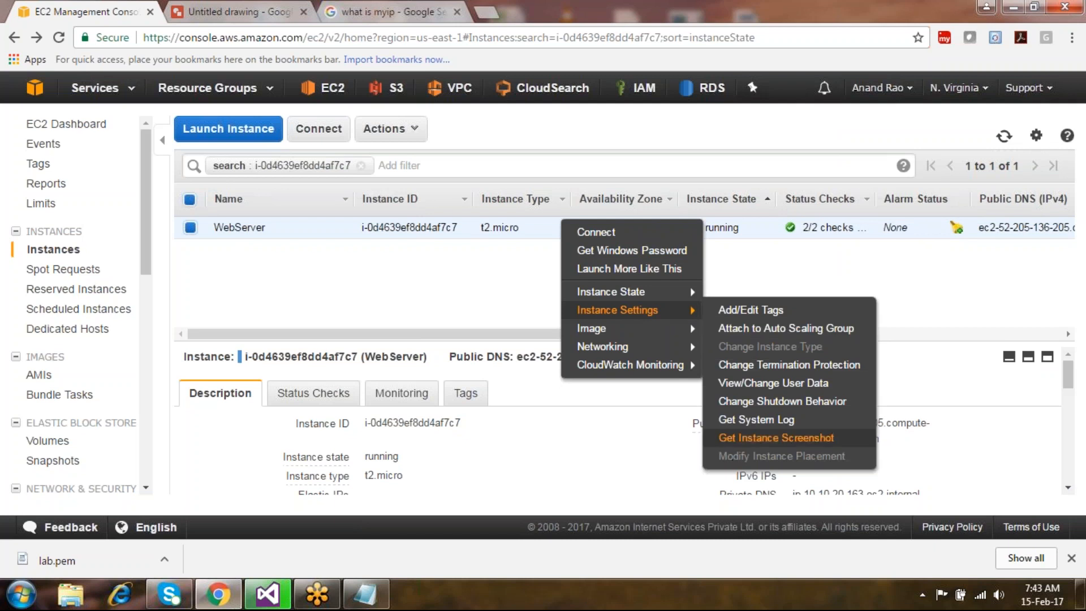
pyautogui.click(738, 438)
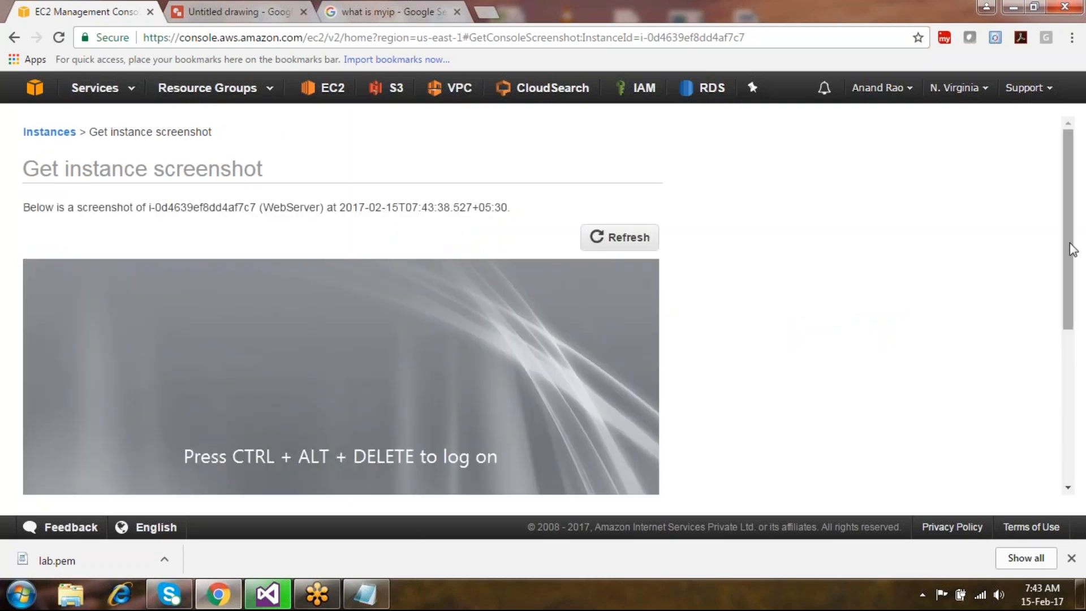
pyautogui.moveTo(1070, 251)
pyautogui.mouseDown()
pyautogui.moveTo(1069, 376)
pyautogui.moveTo(1069, 253)
pyautogui.mouseUp()
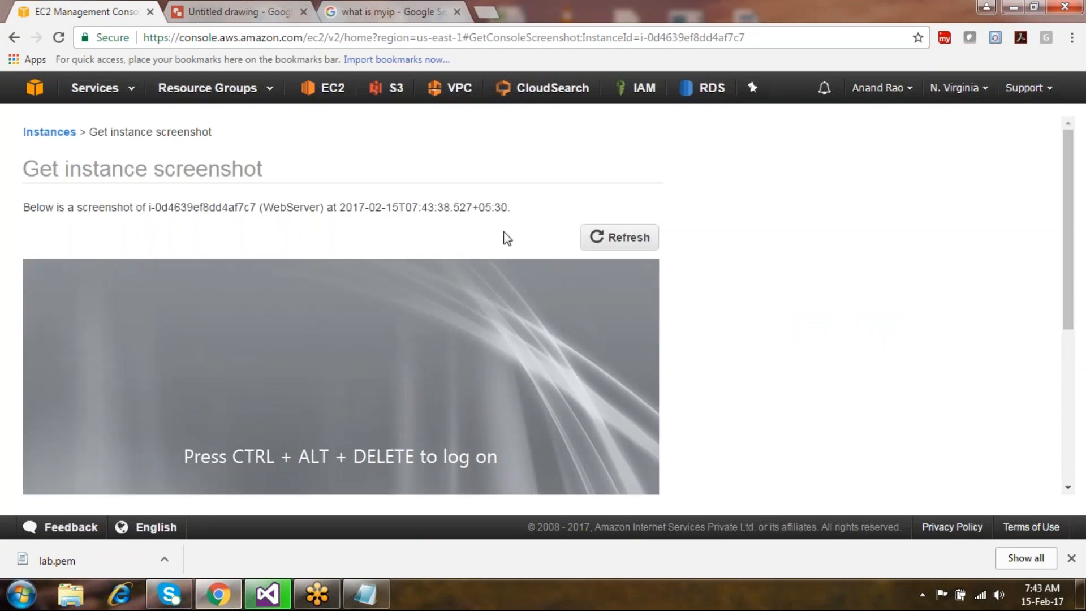
pyautogui.click(50, 132)
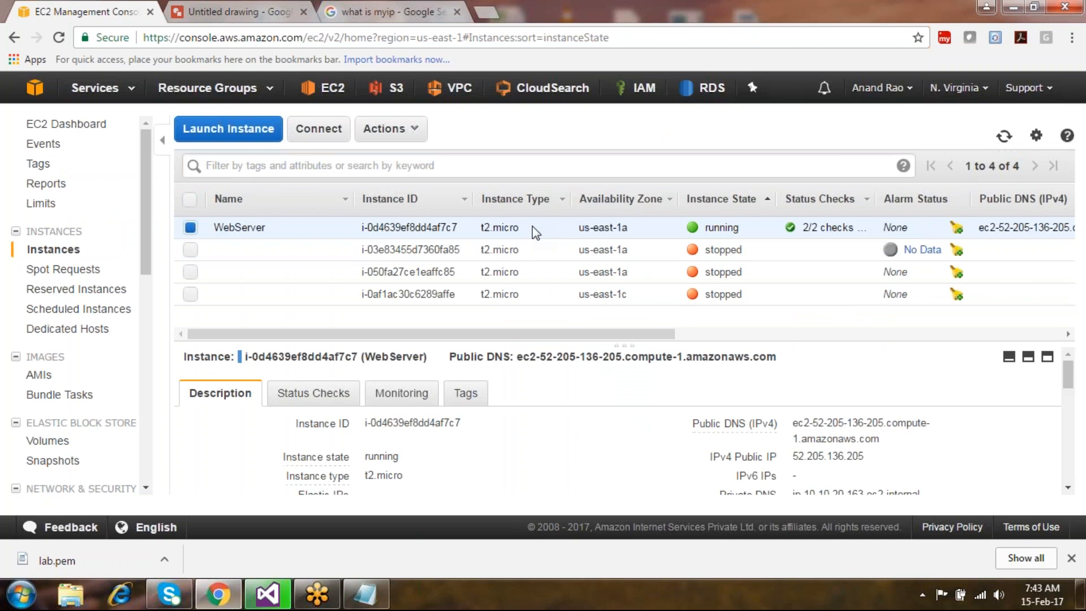
# Review the Instance Settings options available for the running WebServer instance, leaving them unchanged.
pyautogui.rightClick(532, 226)
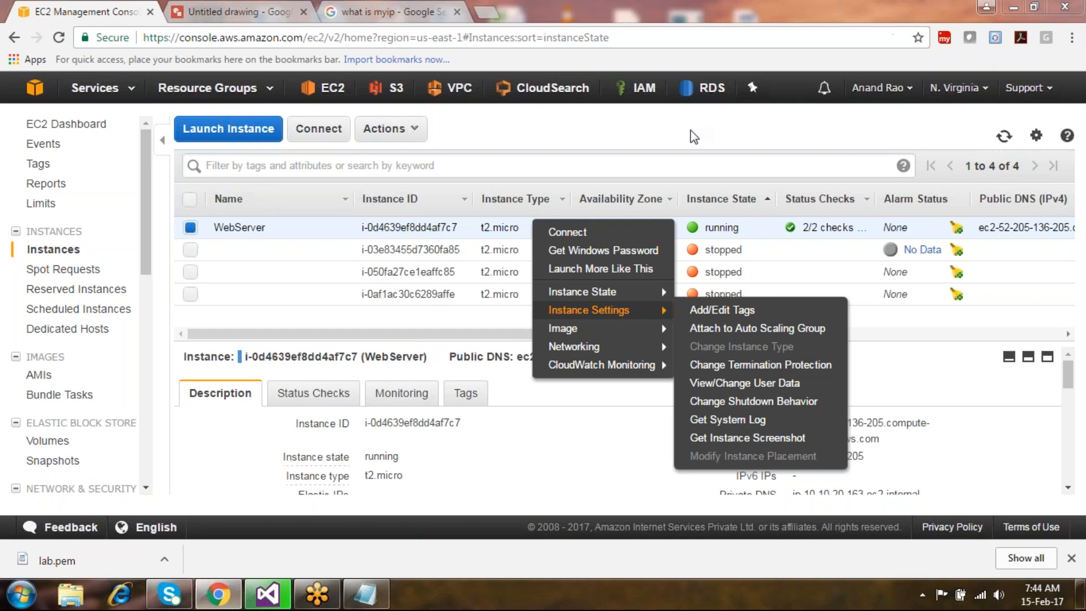
pyautogui.click(699, 238)
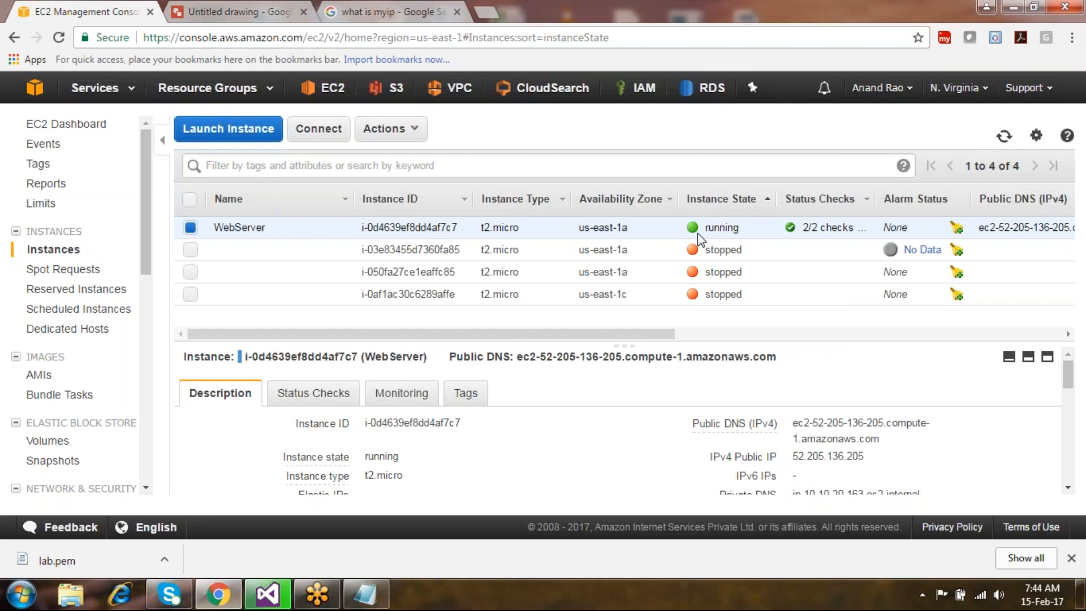
pyautogui.rightClick(660, 230)
pyautogui.moveTo(751, 292)
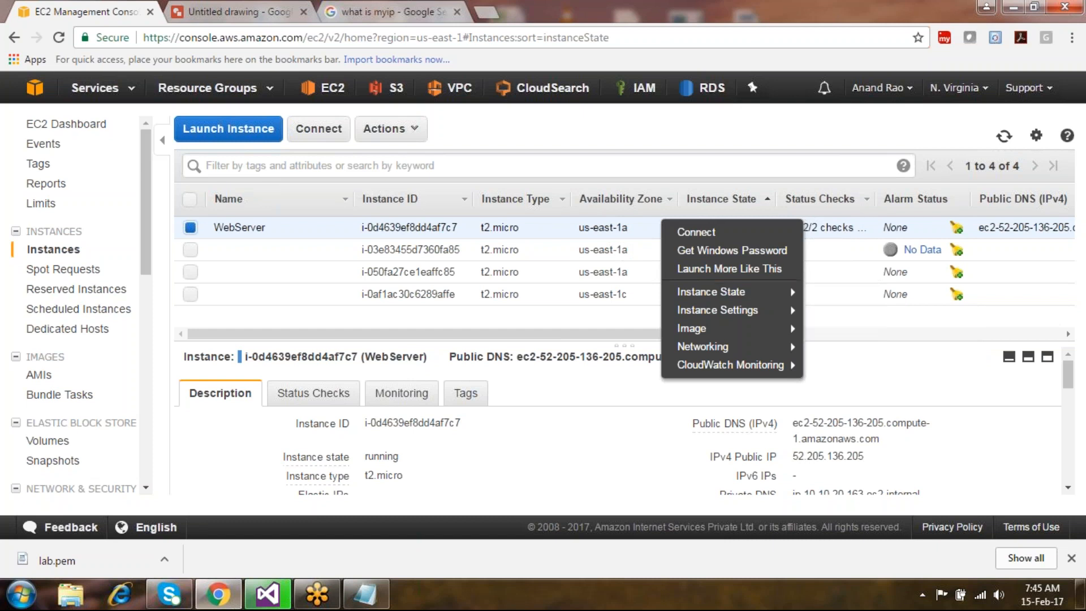
pyautogui.click(466, 231)
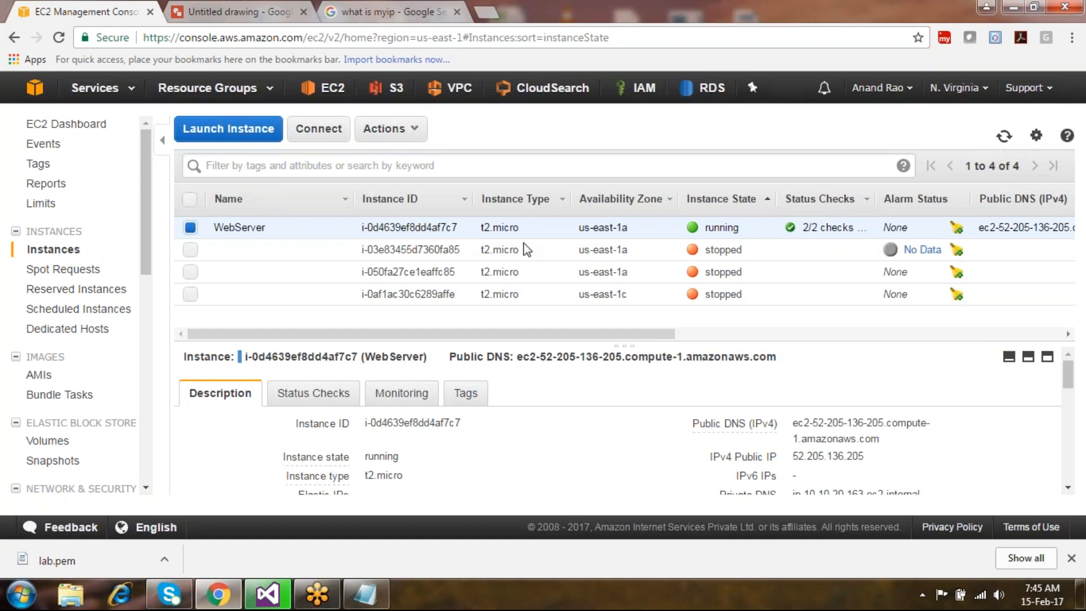
# Show the Elastic Block Store volumes and view the details of the 30 GiB volume.
pyautogui.scroll(-3, 145, 204)
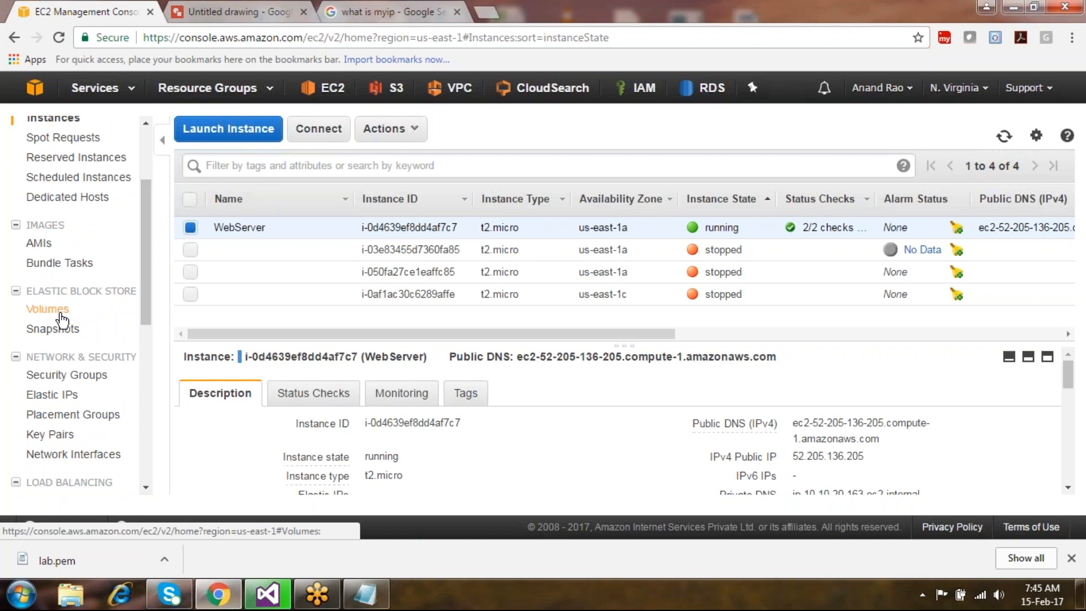
pyautogui.click(57, 310)
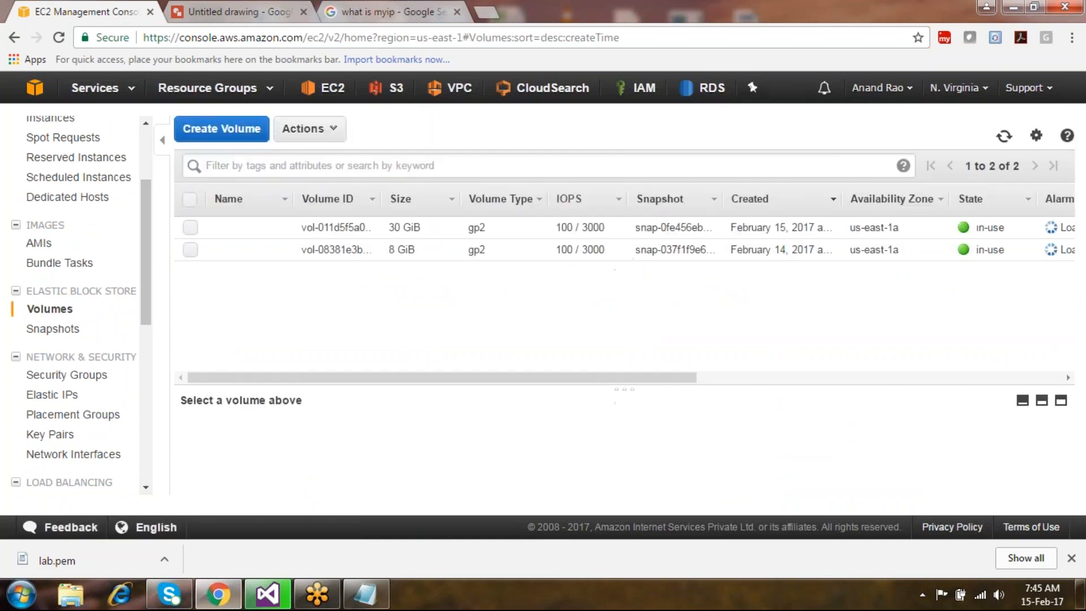
pyautogui.click(602, 233)
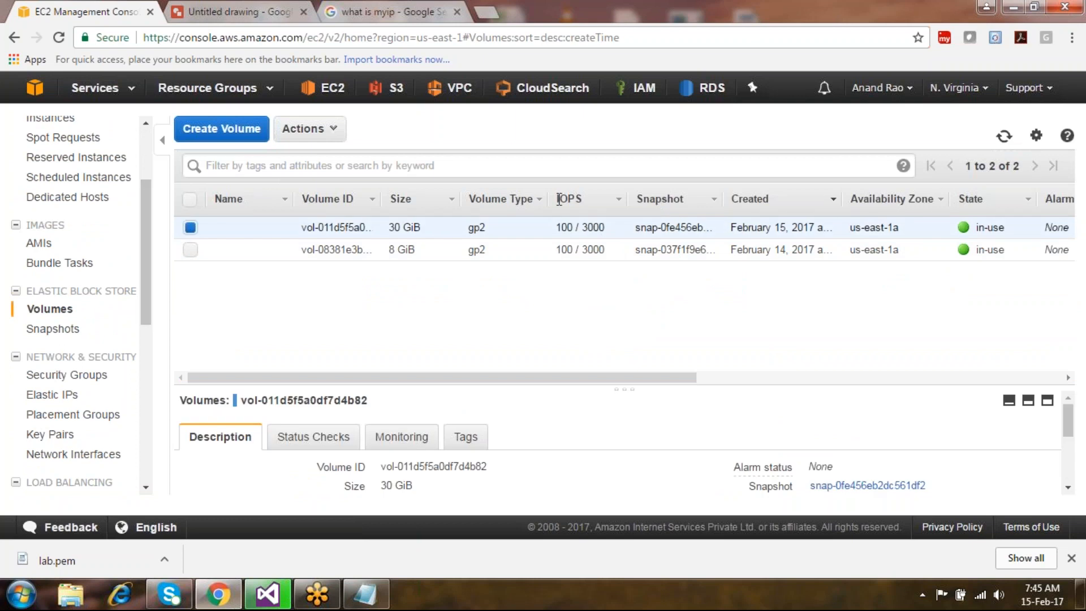
pyautogui.scroll(3, 145, 134)
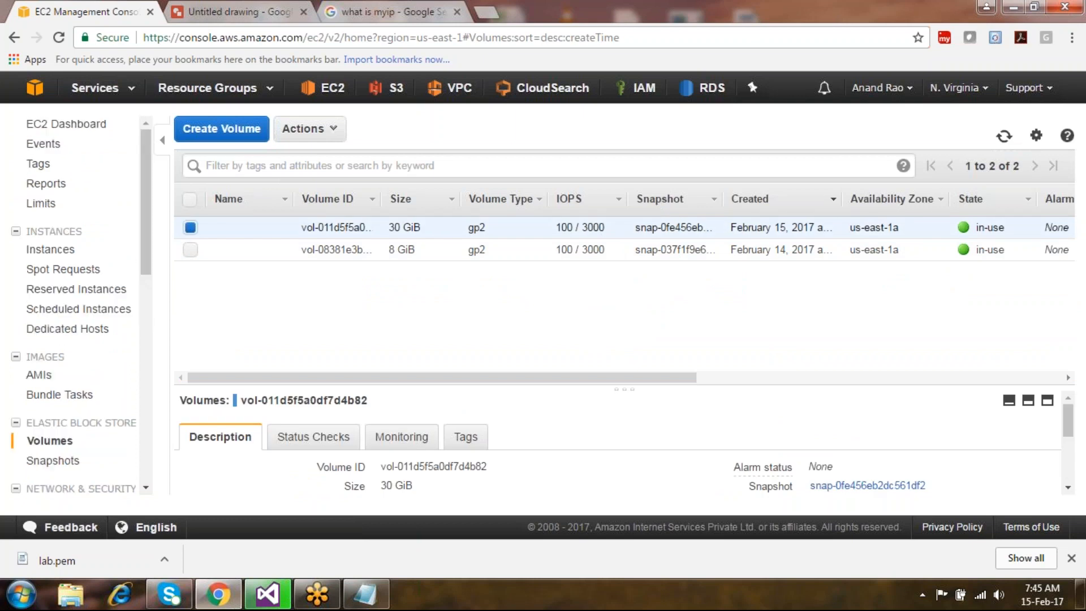
# Return to the instances list through the EC2 Dashboard and review the WebServer's Instance State options.
pyautogui.click(67, 123)
pyautogui.click(308, 177)
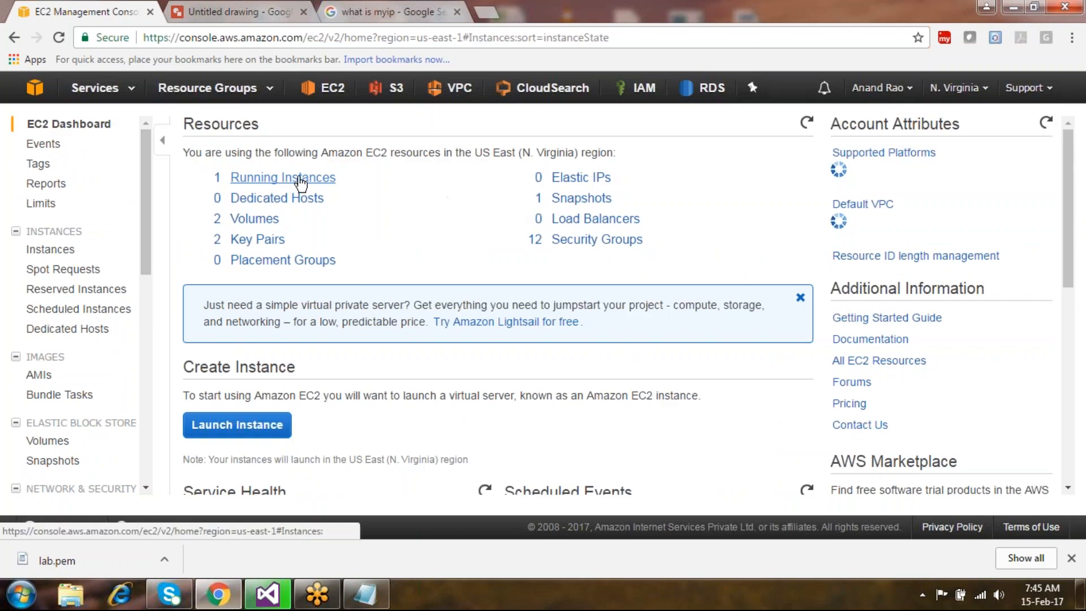
pyautogui.click(491, 225)
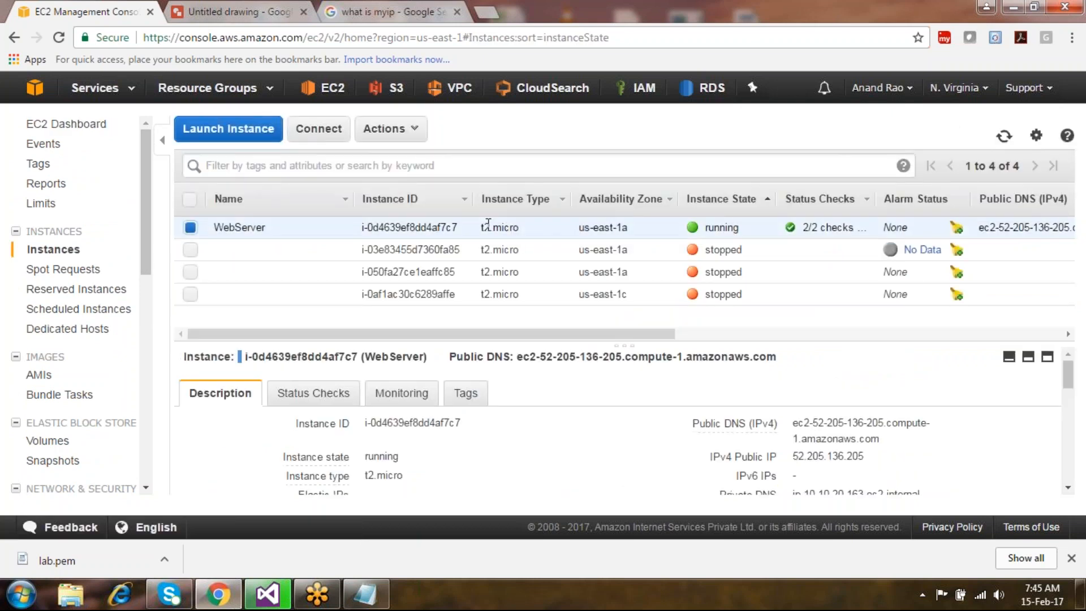
pyautogui.rightClick(488, 221)
pyautogui.moveTo(565, 291)
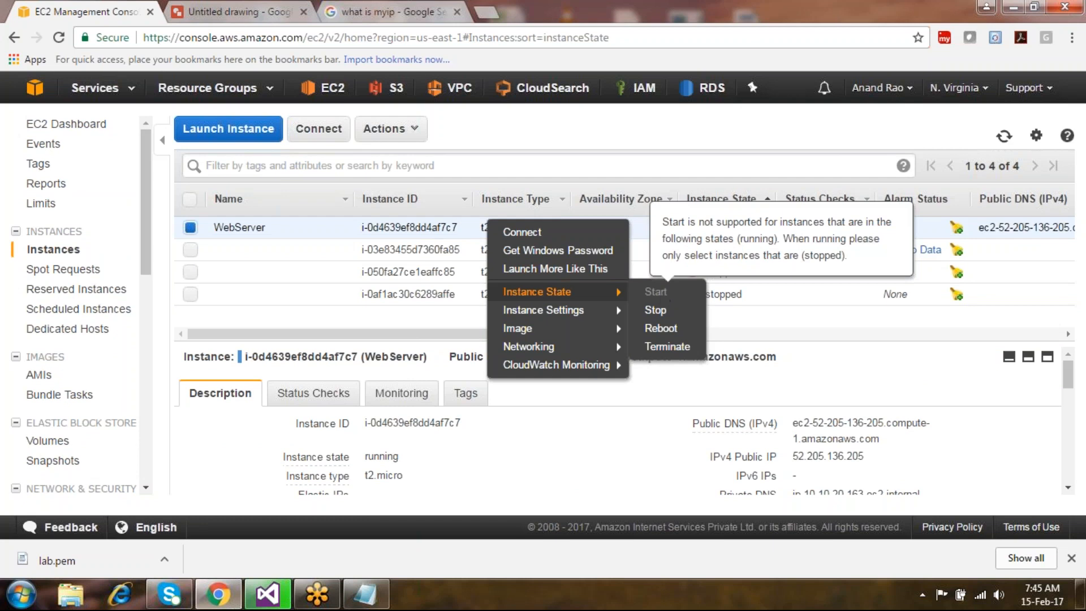
pyautogui.moveTo(566, 322)
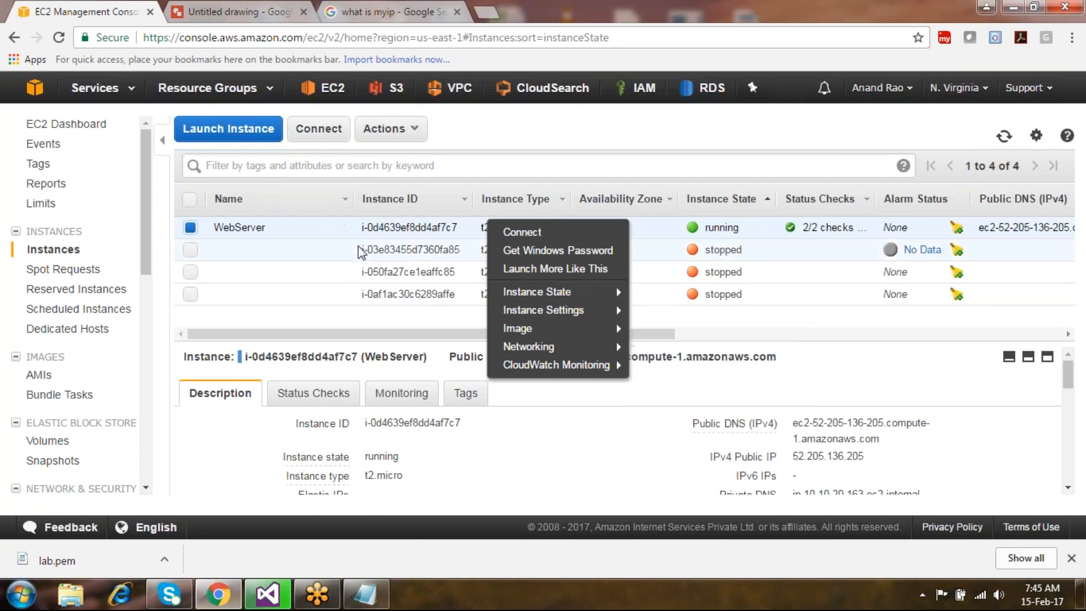
pyautogui.click(567, 124)
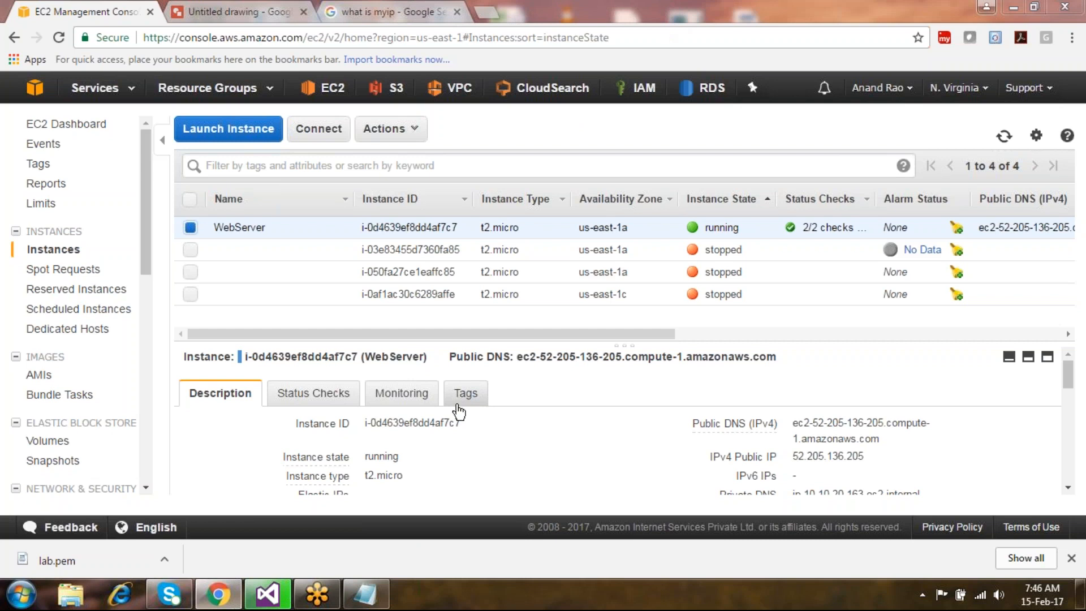
pyautogui.click(364, 593)
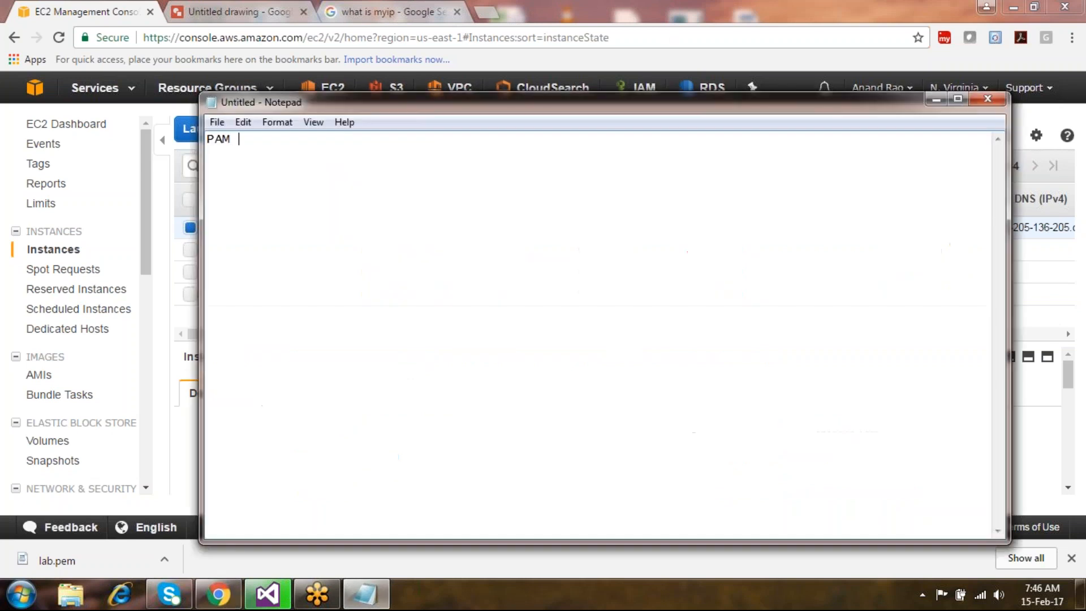
pyautogui.click(936, 99)
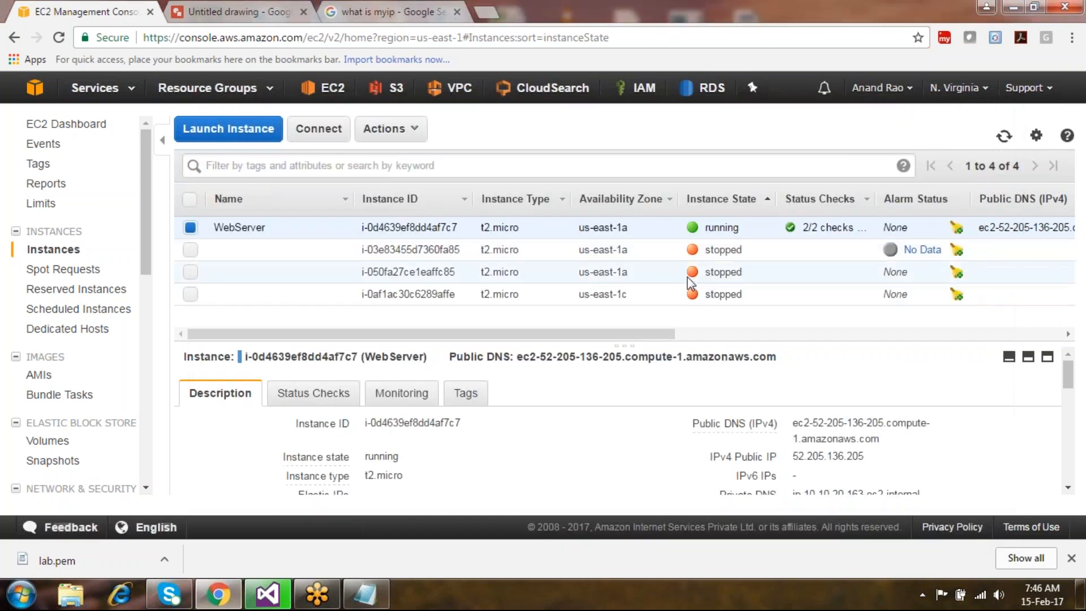
pyautogui.click(668, 269)
pyautogui.click(667, 256)
pyautogui.click(663, 229)
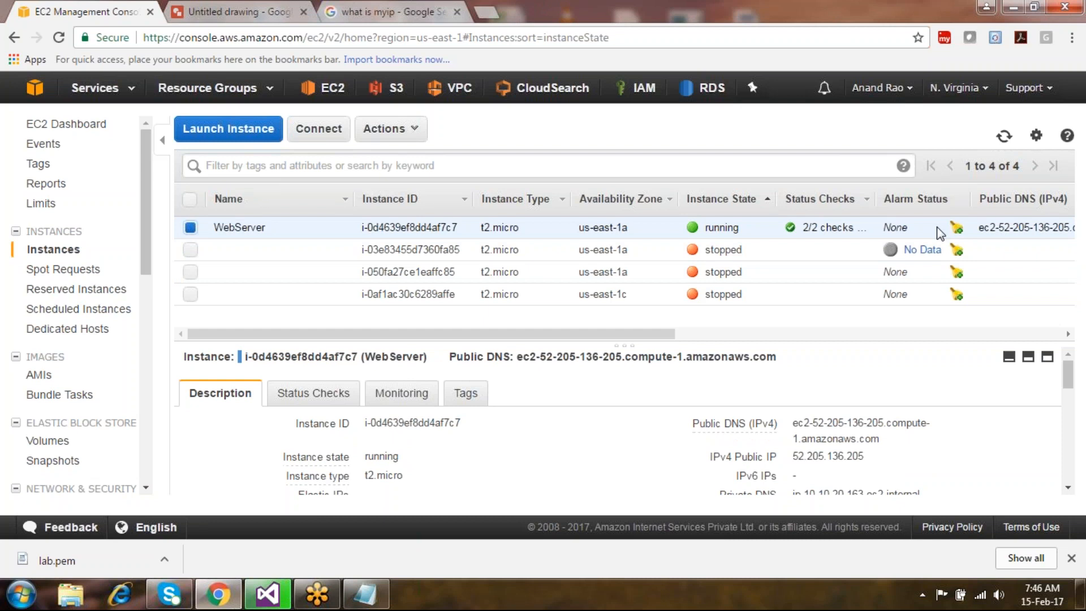
# Dismiss the downloads bar and search the web for "docs amazon aws" in a new browser tab.
pyautogui.click(1071, 558)
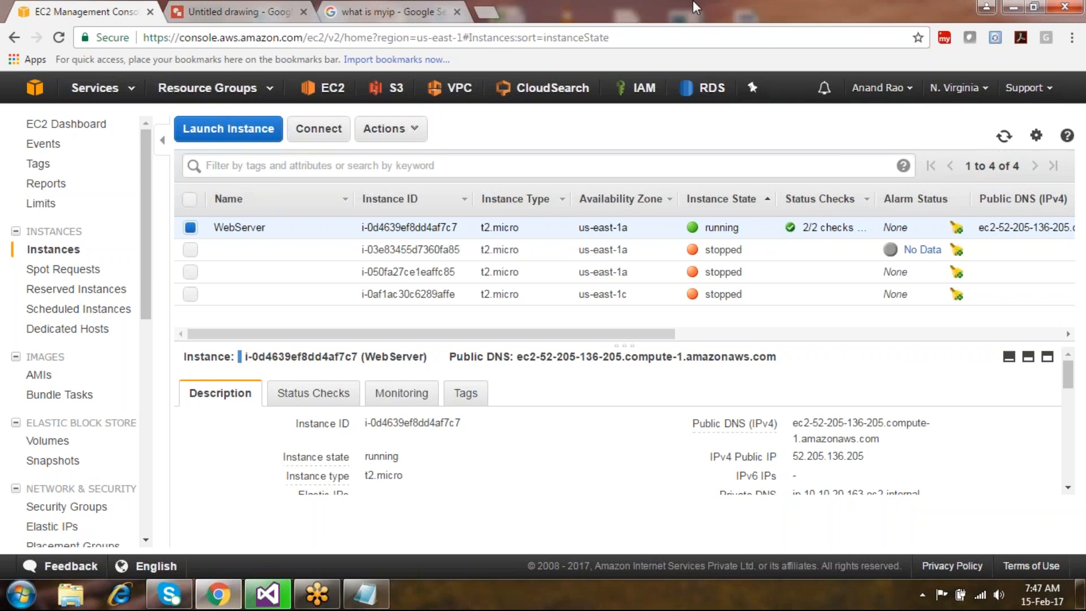
pyautogui.click(490, 20)
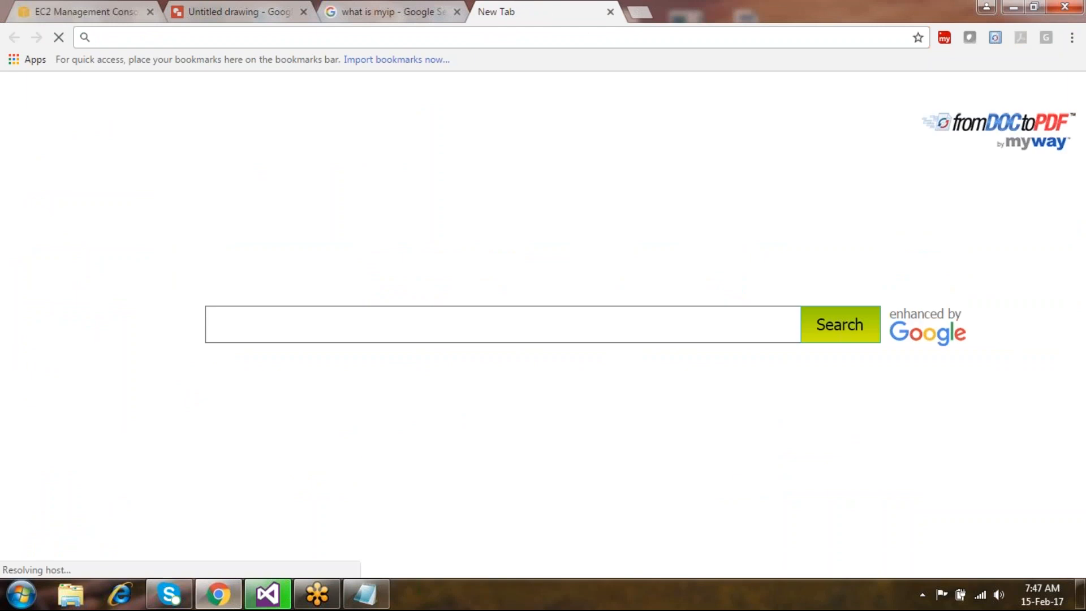
pyautogui.write('docs mma')
pyautogui.press('BackSpace')
pyautogui.press('BackSpace')
pyautogui.press('BackSpace')
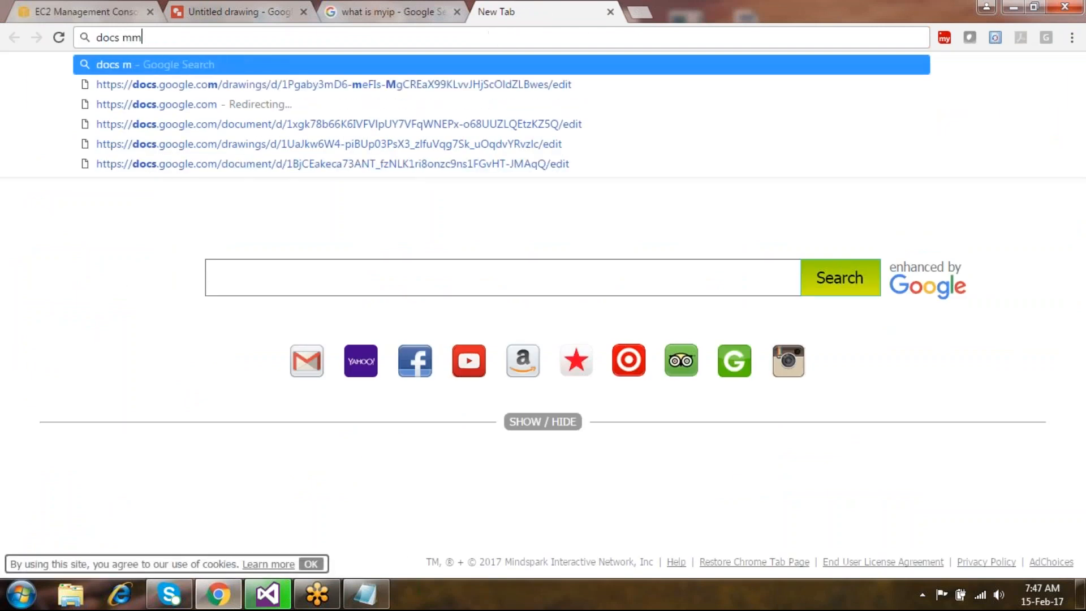
pyautogui.write('amazon')
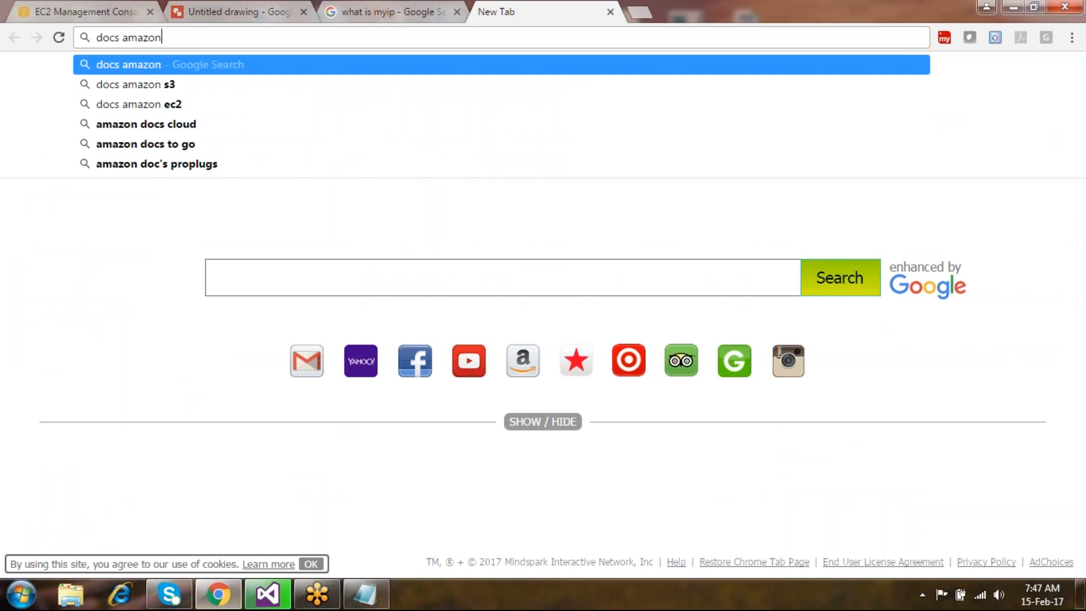
pyautogui.press('Down')
pyautogui.press('Down')
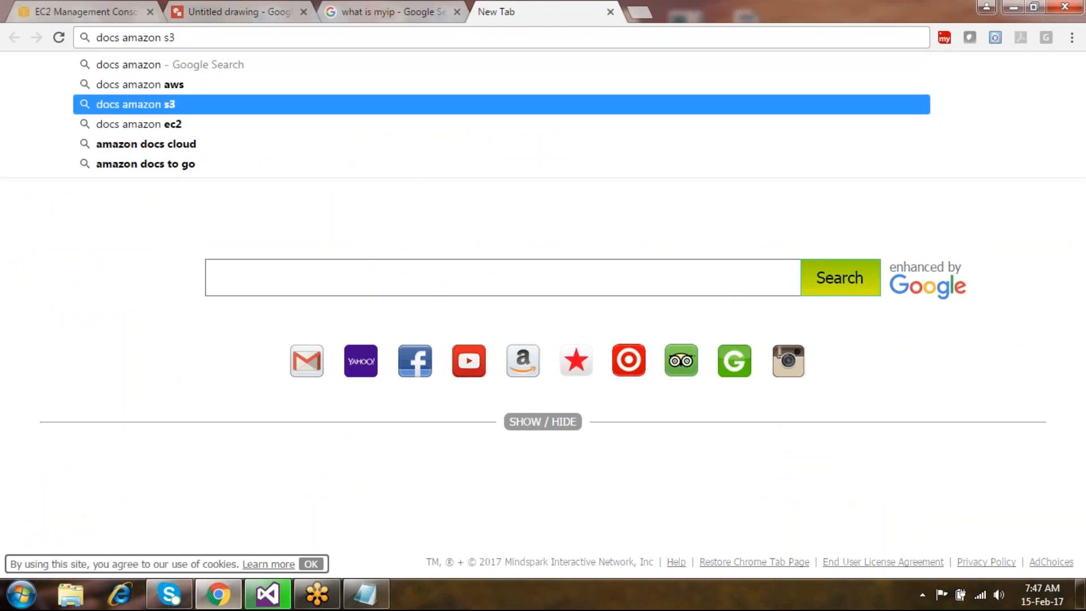
pyautogui.press('Down')
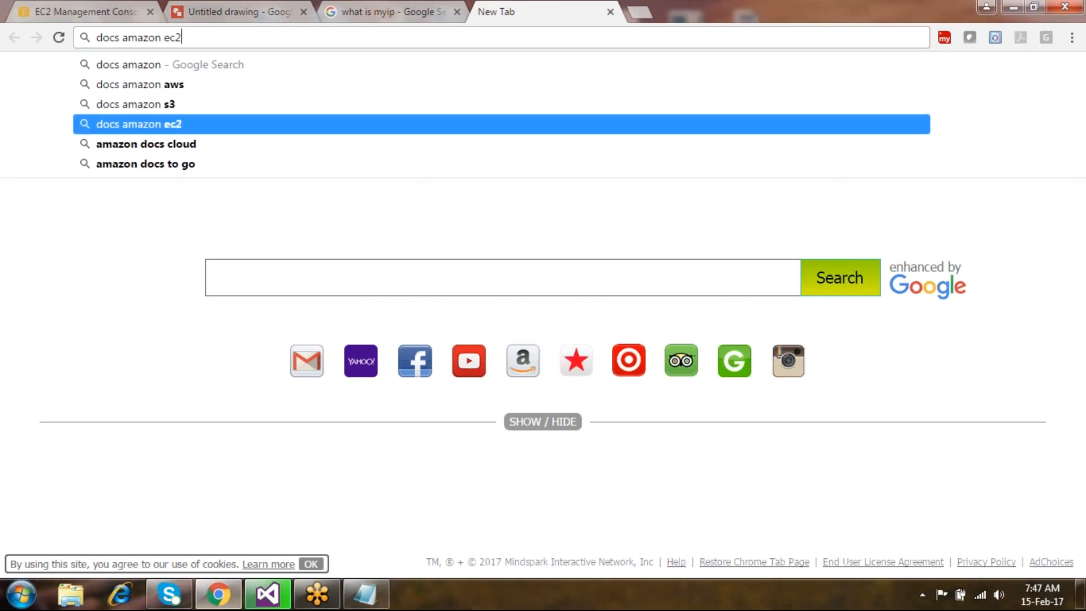
pyautogui.press('Up')
pyautogui.press('Up')
pyautogui.press('Return')
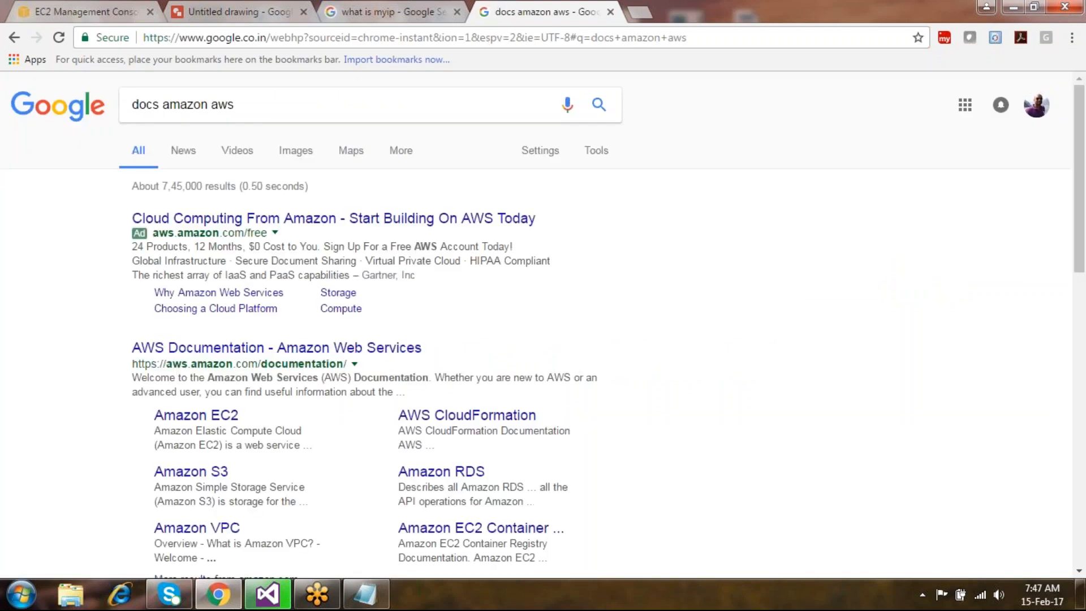
# Open the AWS Documentation site and go to the Amazon EC2 User Guide for Linux Instances.
pyautogui.click(243, 350)
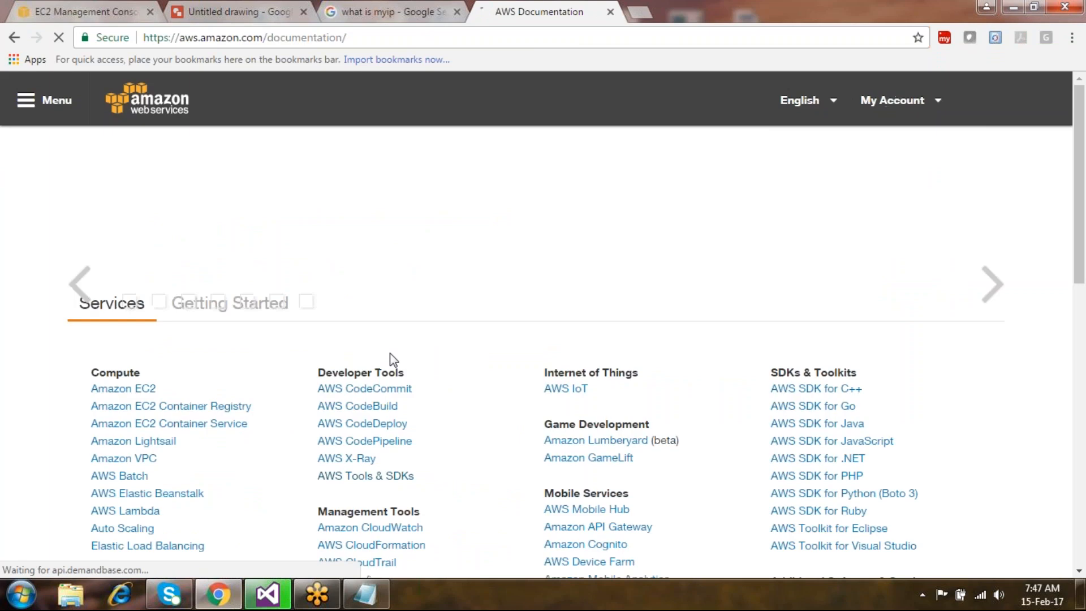
pyautogui.scroll(-5, 430, 350)
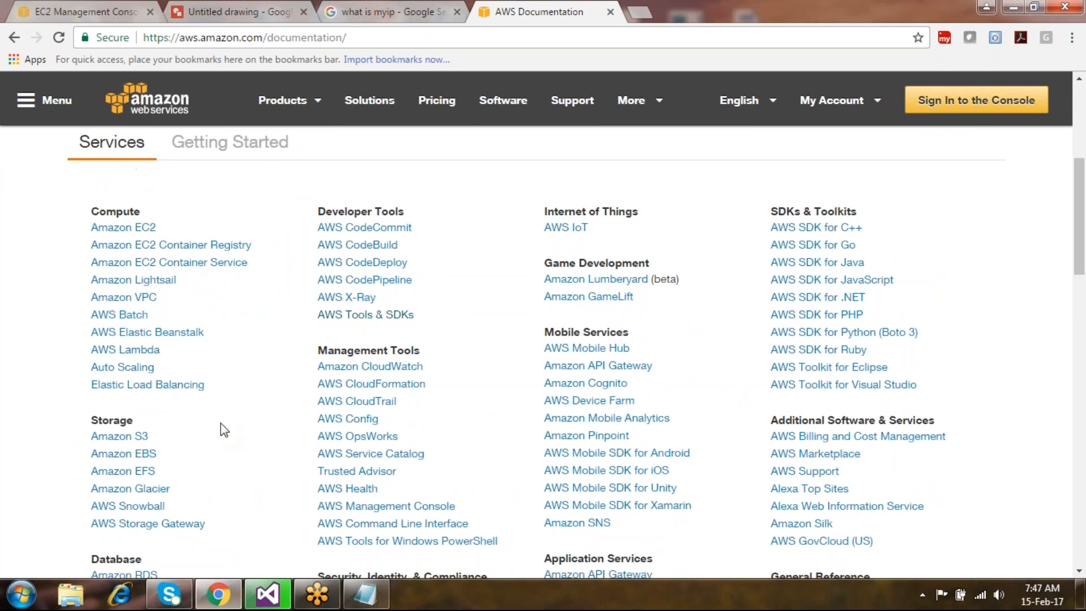
pyautogui.click(152, 228)
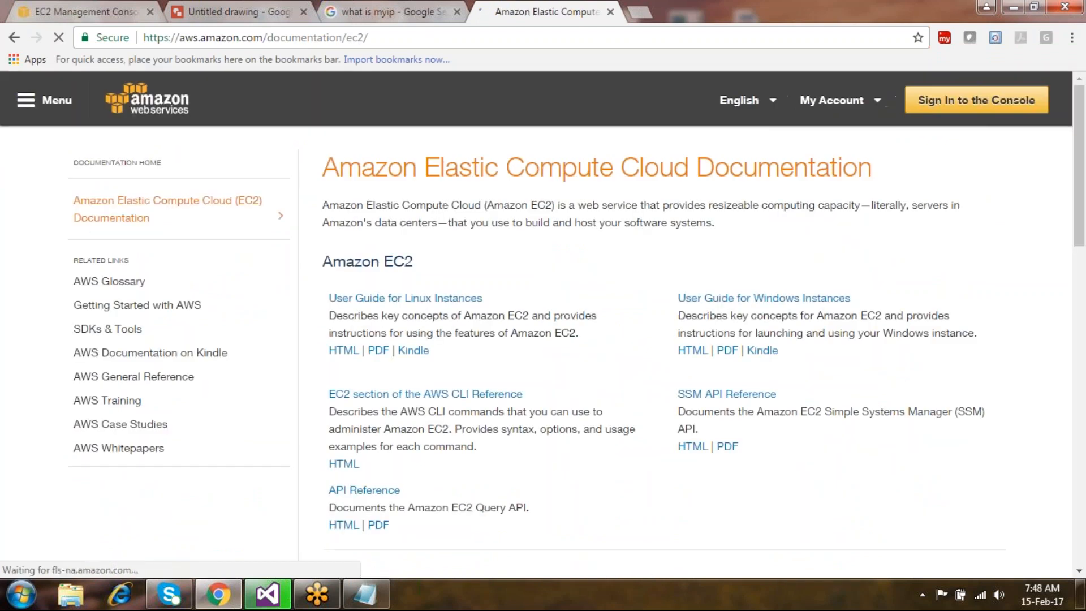
pyautogui.click(444, 299)
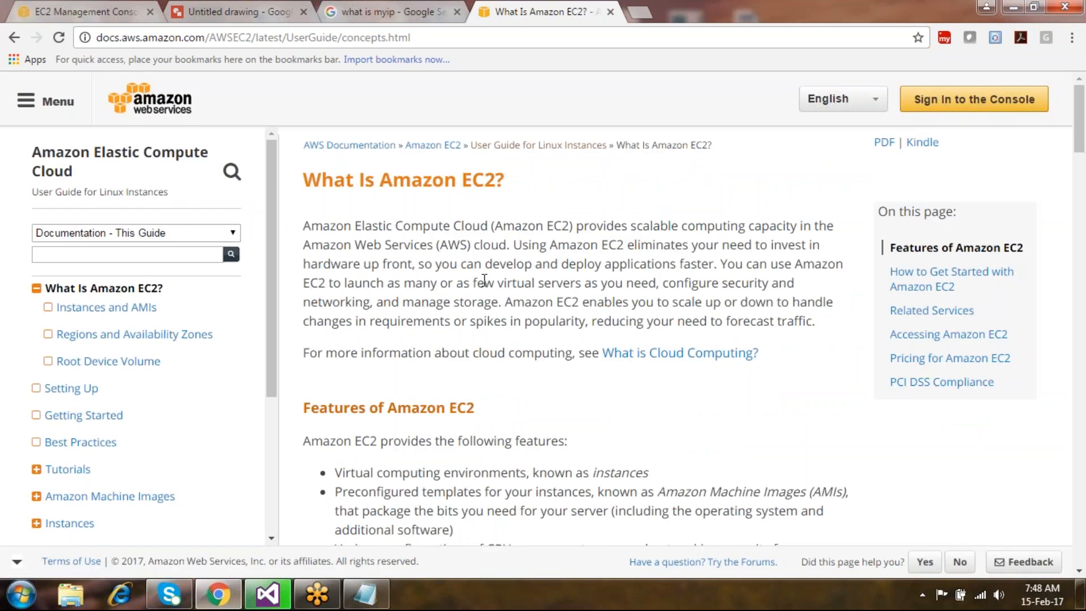
# Go back to the AWS Documentation home page and look over its list of services.
pyautogui.click(16, 39)
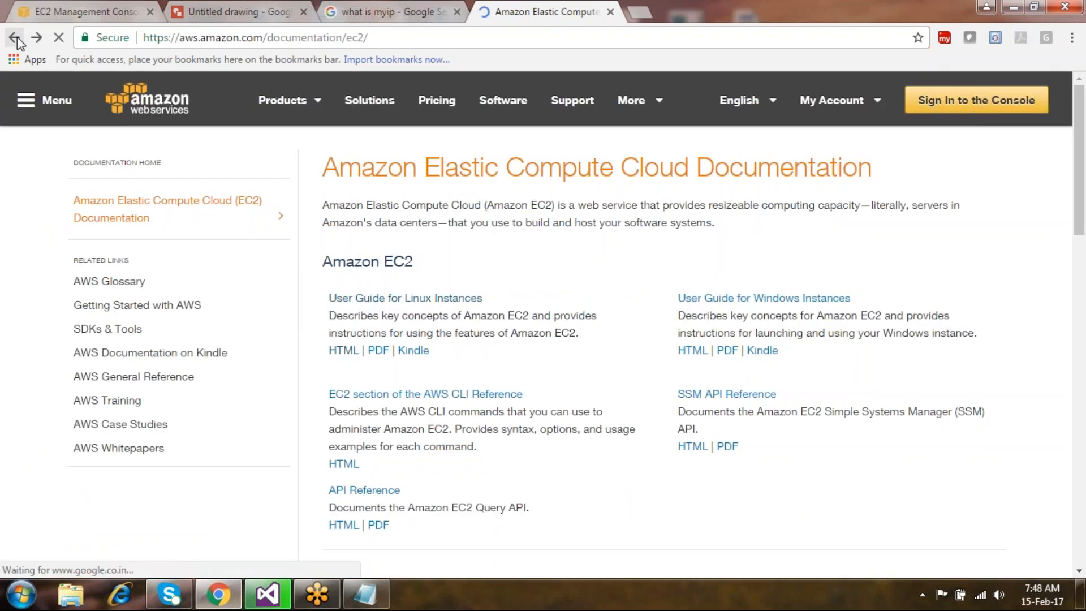
pyautogui.click(15, 39)
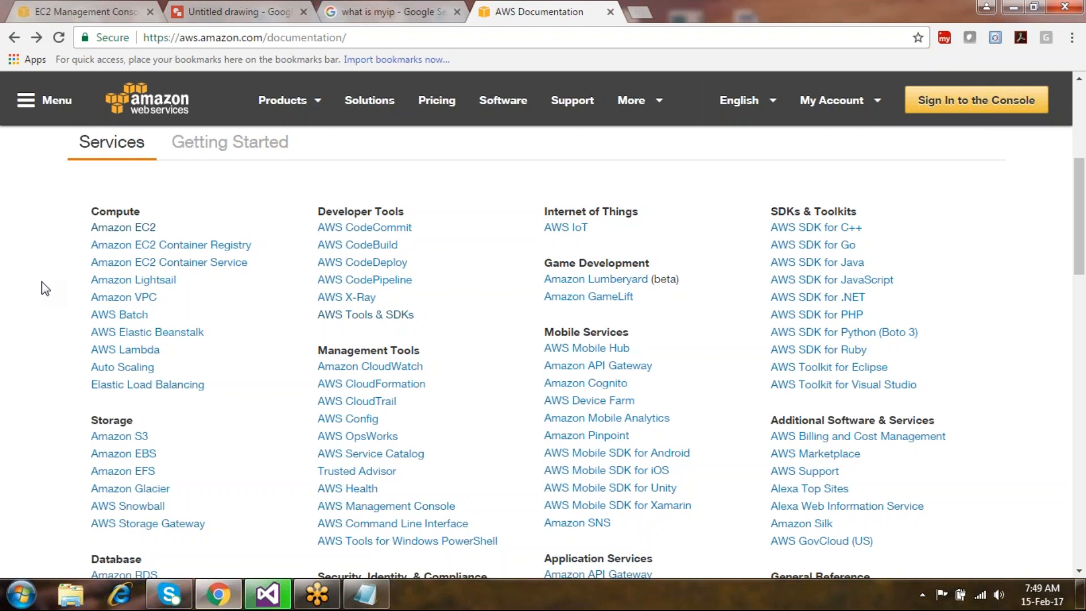
pyautogui.scroll(-1, 45, 289)
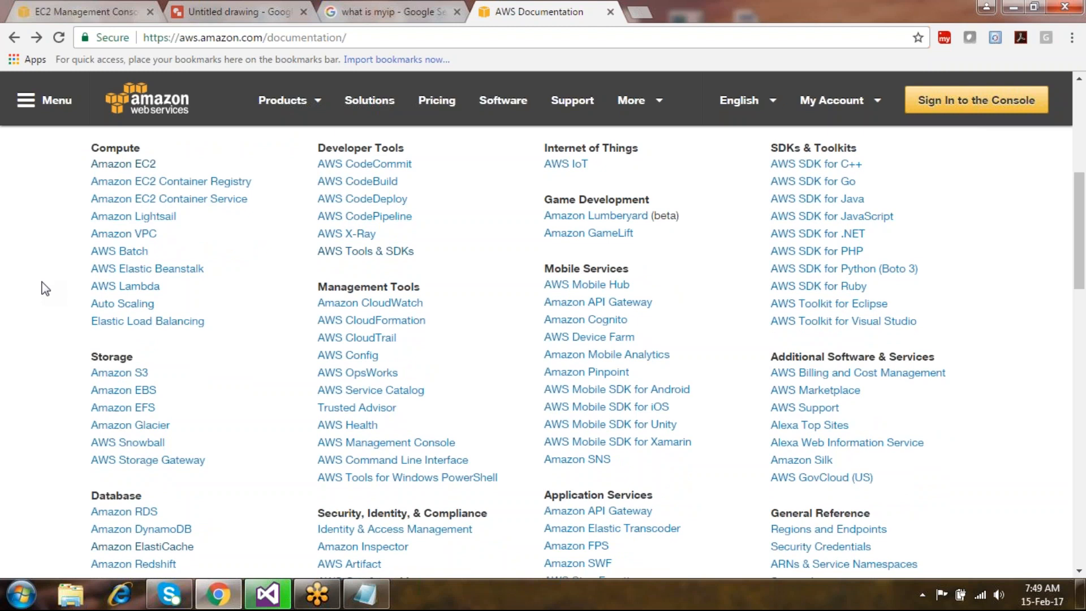
# Go back to the beginning of the AWS Documentation home page and browse its carousel of featured topics in both directions.
pyautogui.scroll(-1, 46, 288)
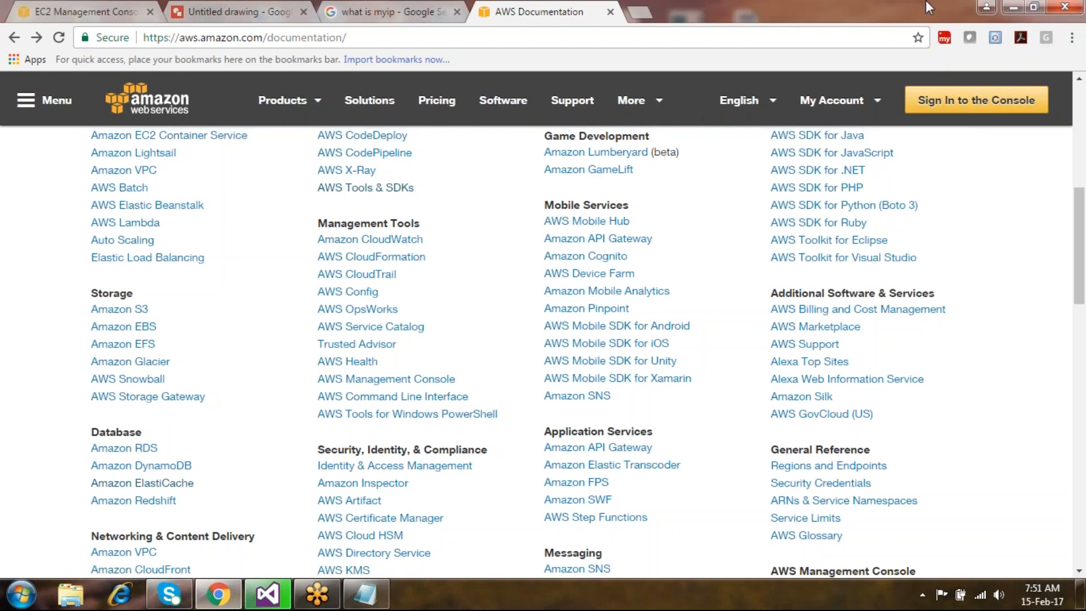
pyautogui.click(1081, 134)
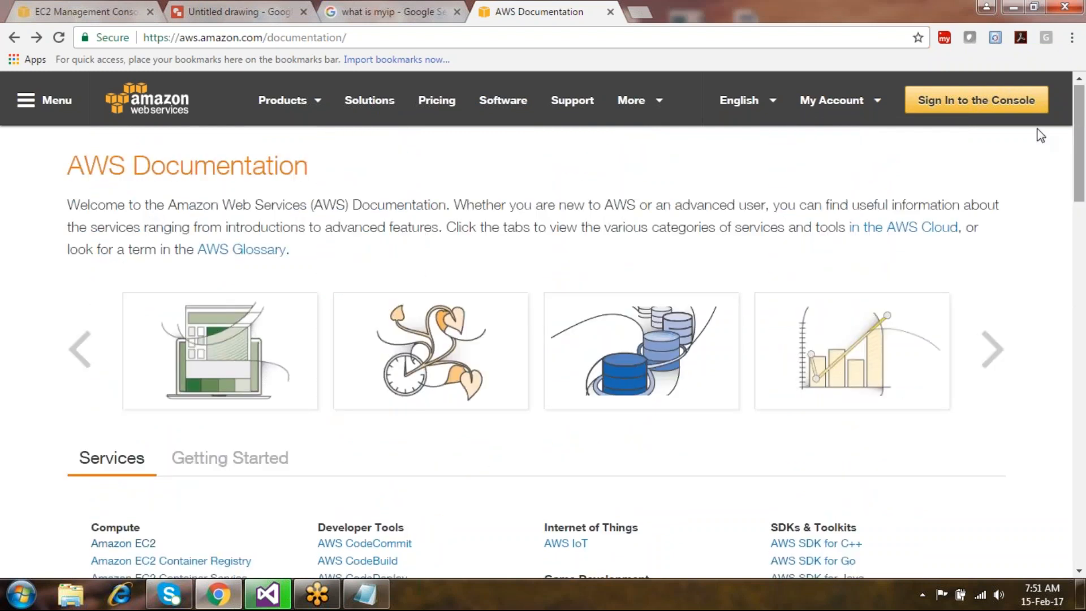
pyautogui.click(90, 358)
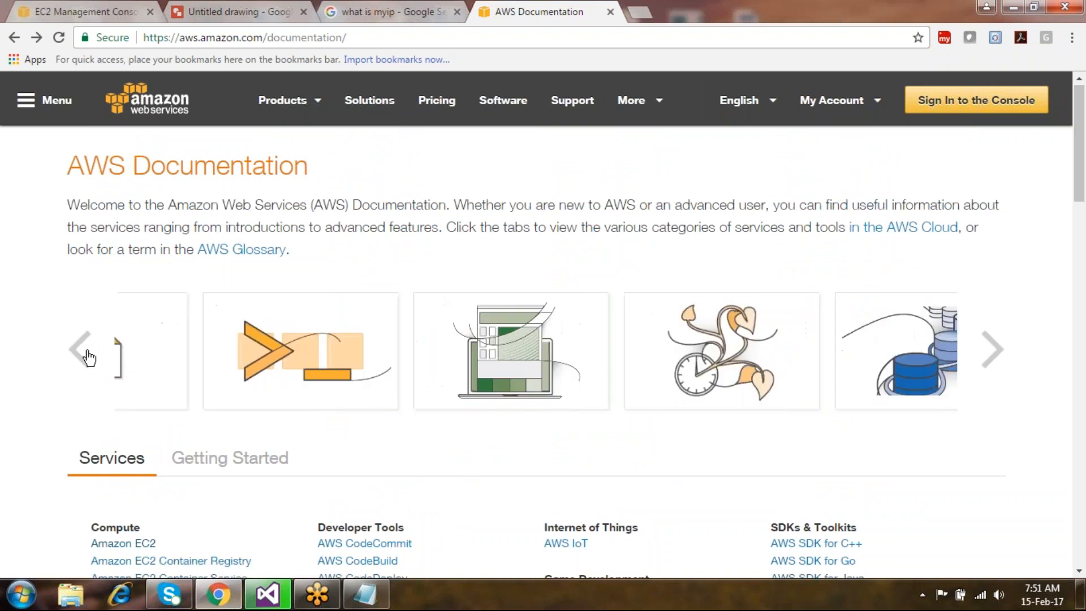
pyautogui.click(89, 358)
pyautogui.click(90, 358)
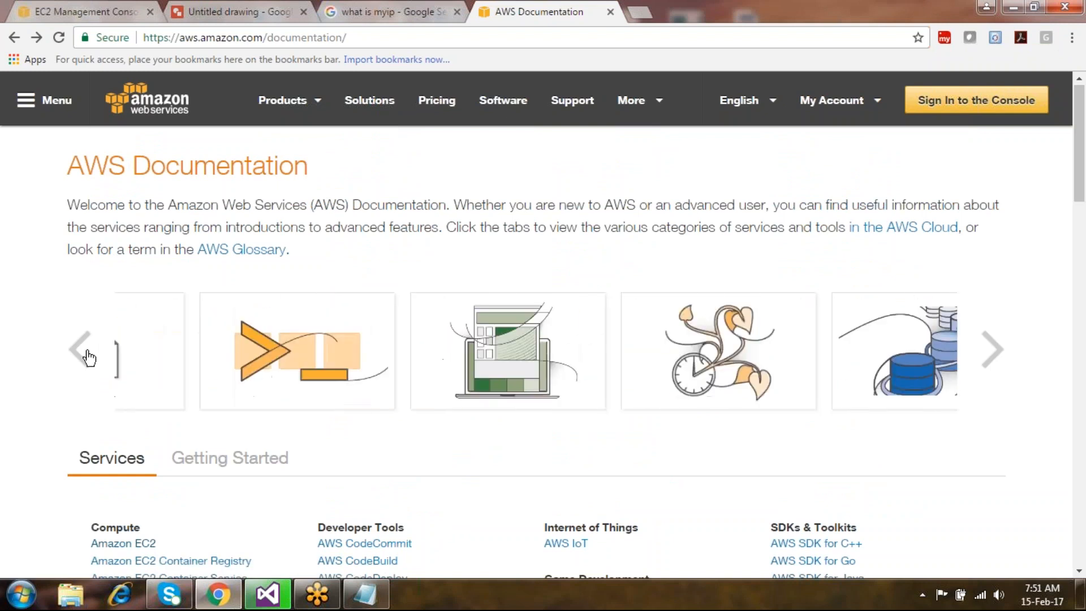
pyautogui.click(90, 357)
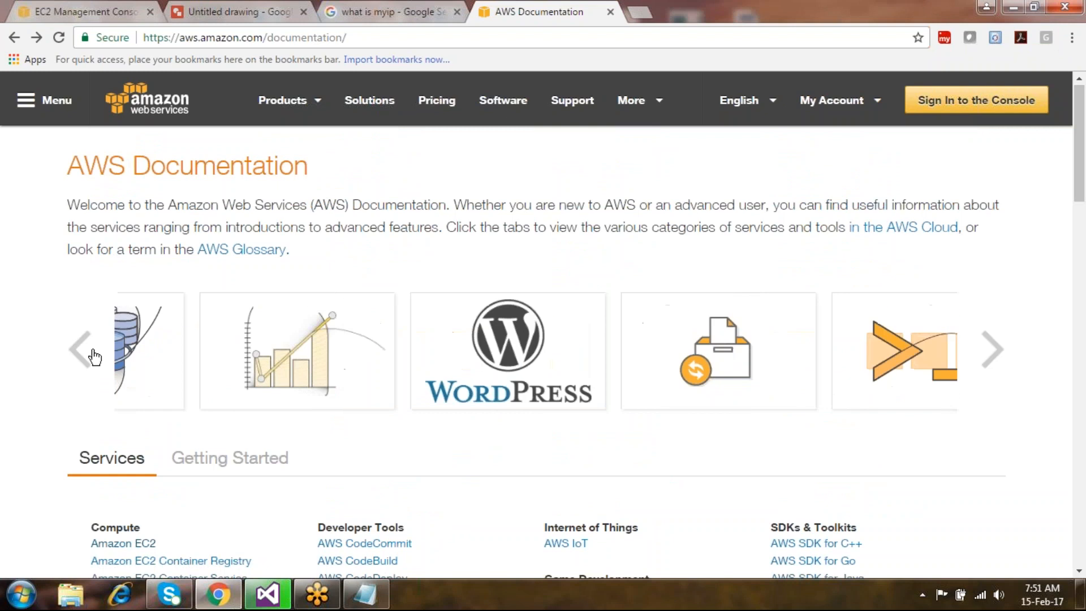
pyautogui.click(992, 349)
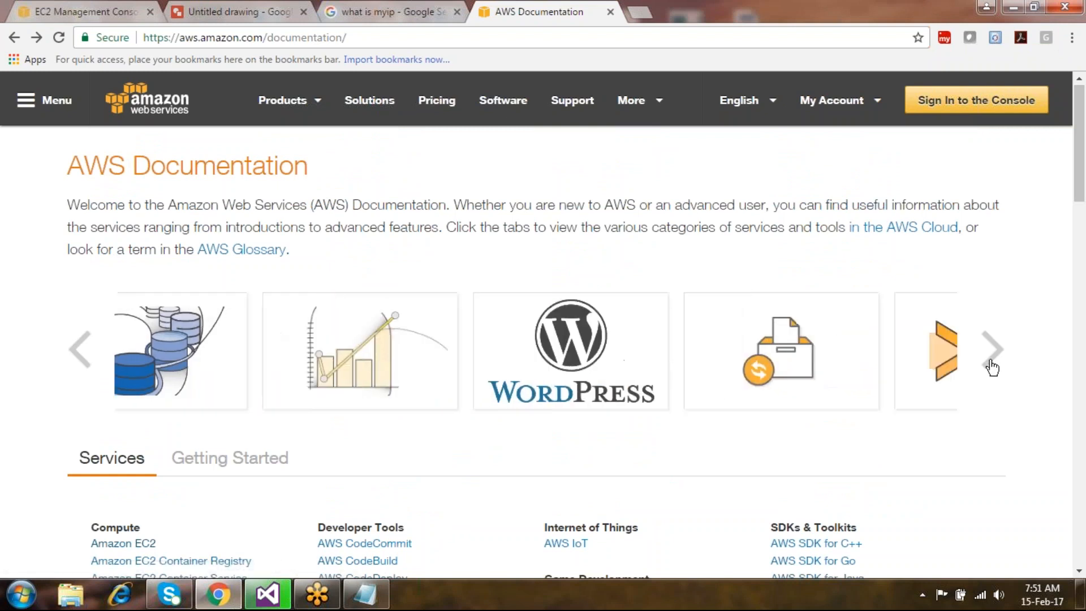
pyautogui.click(992, 349)
pyautogui.click(991, 361)
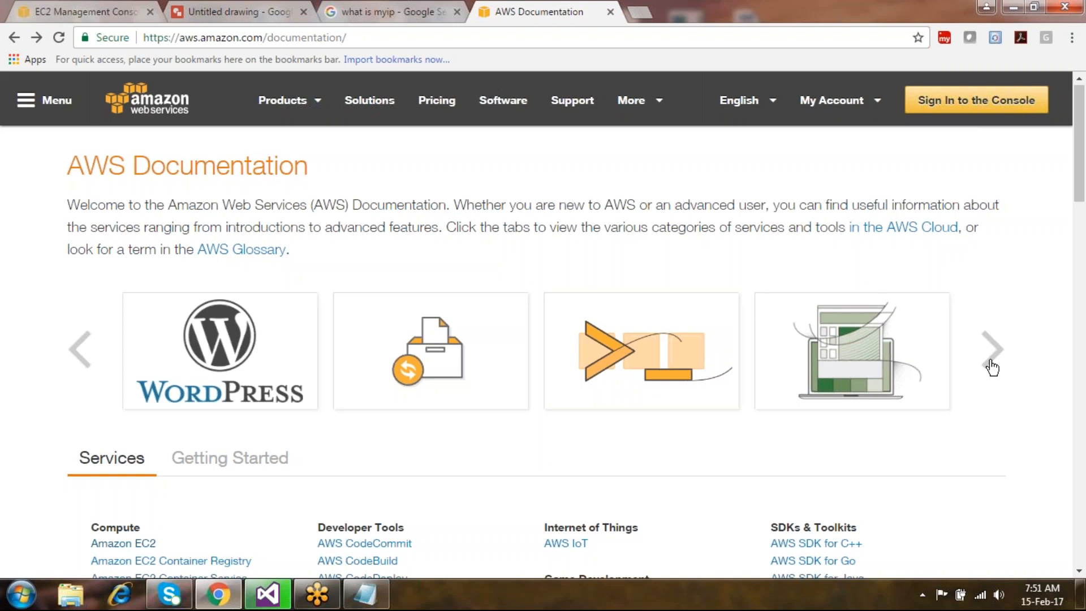
pyautogui.click(992, 357)
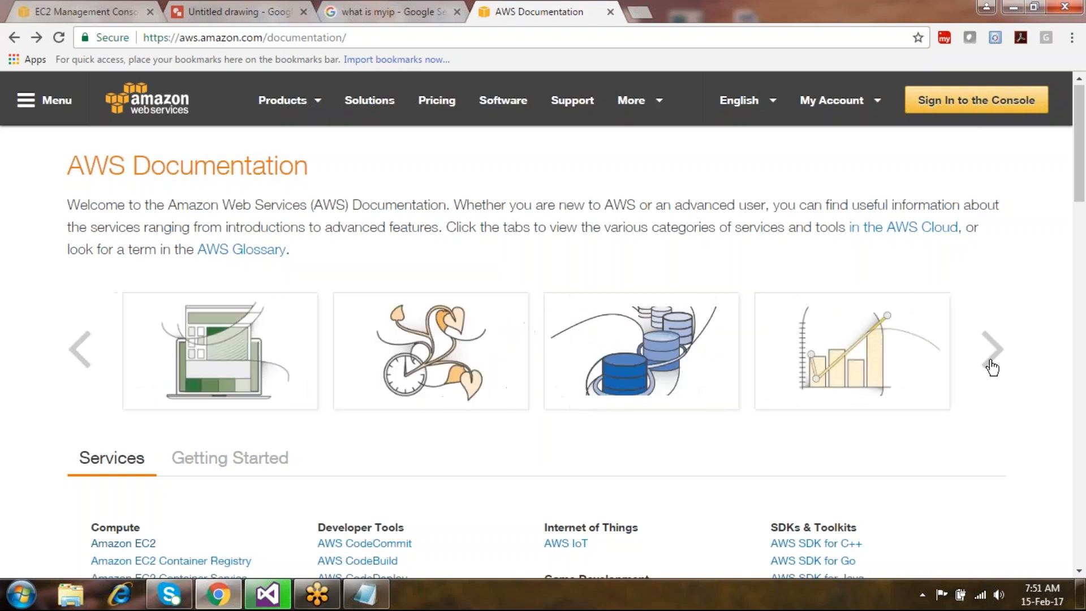
pyautogui.click(992, 362)
pyautogui.click(992, 362)
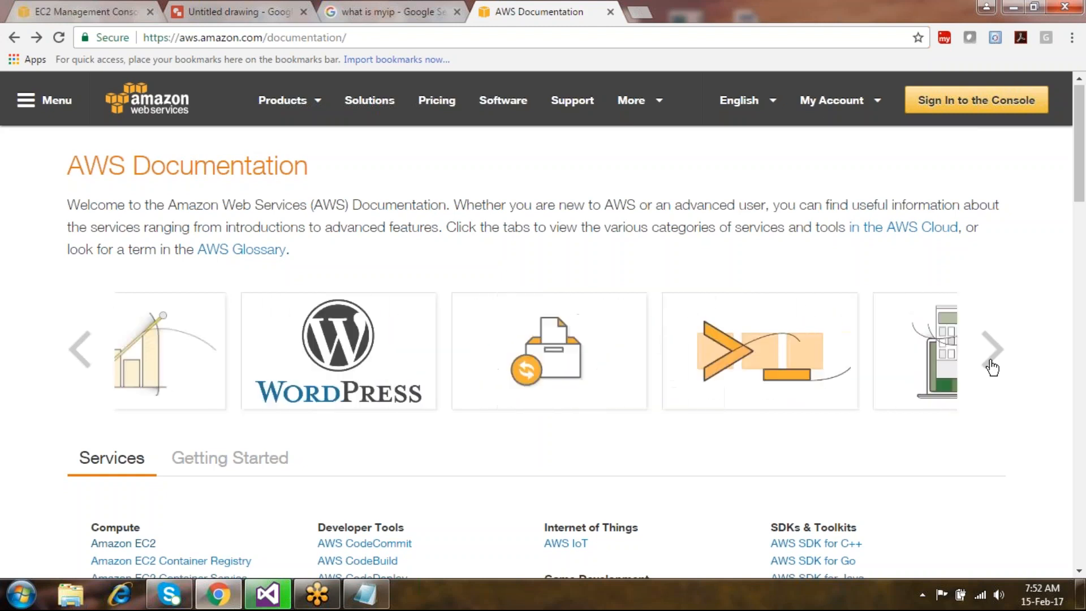
pyautogui.click(990, 365)
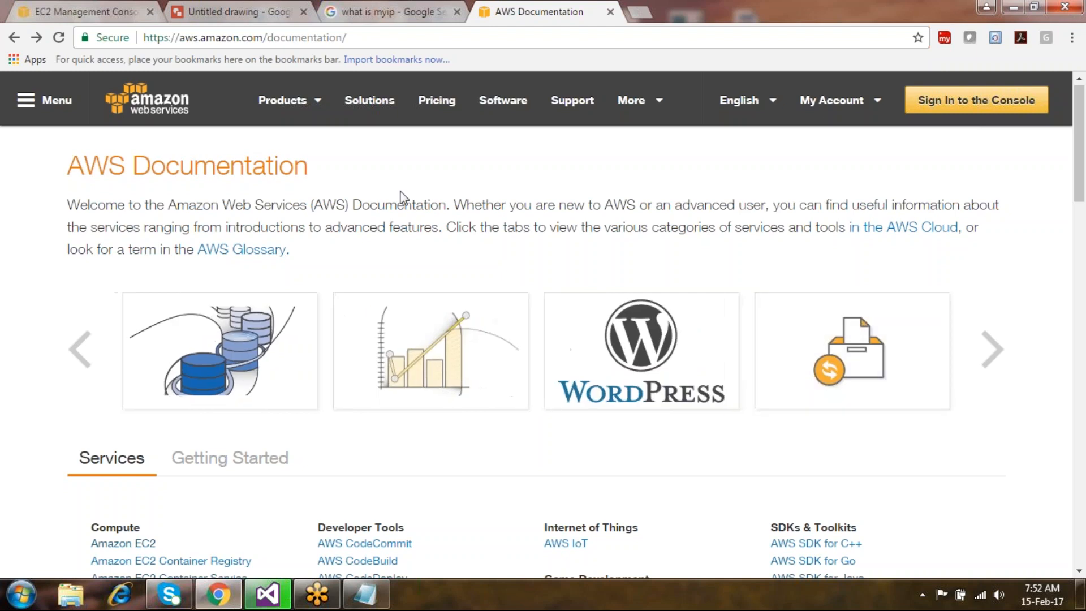
pyautogui.click(81, 367)
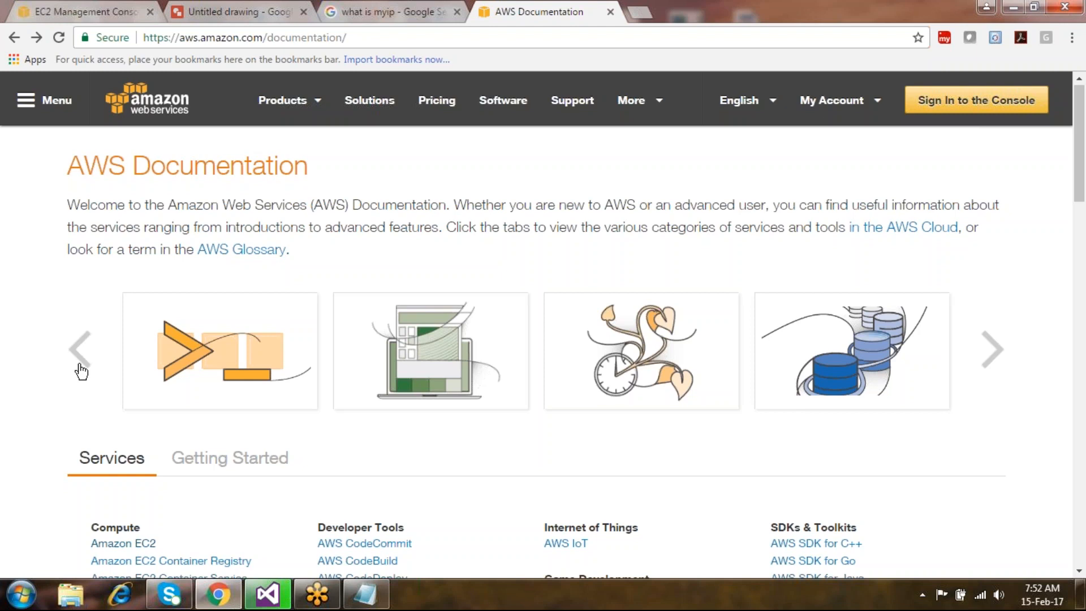
pyautogui.click(81, 349)
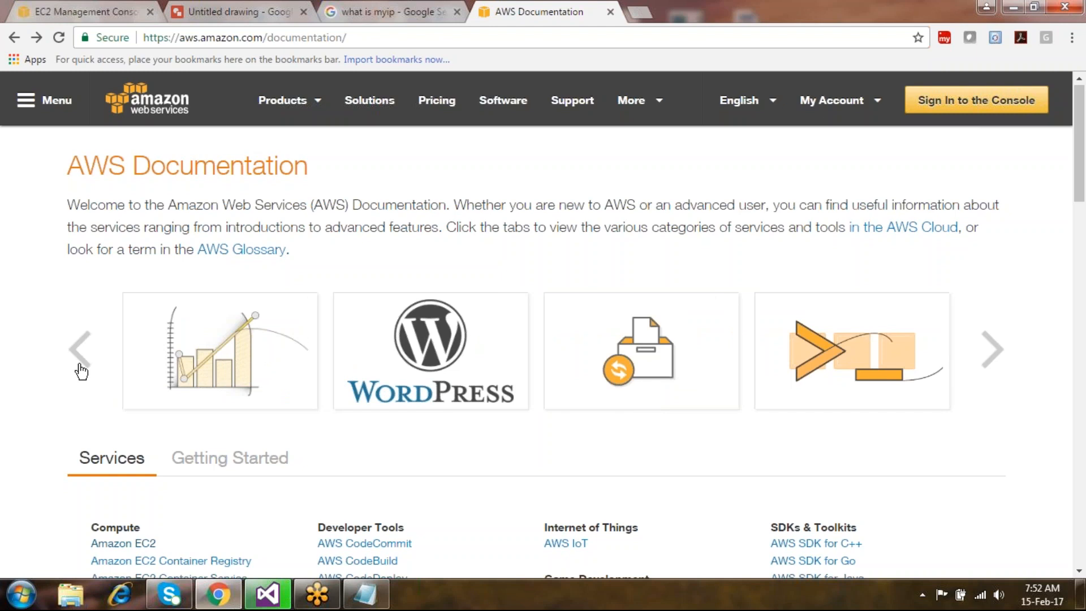
pyautogui.click(81, 368)
pyautogui.click(81, 368)
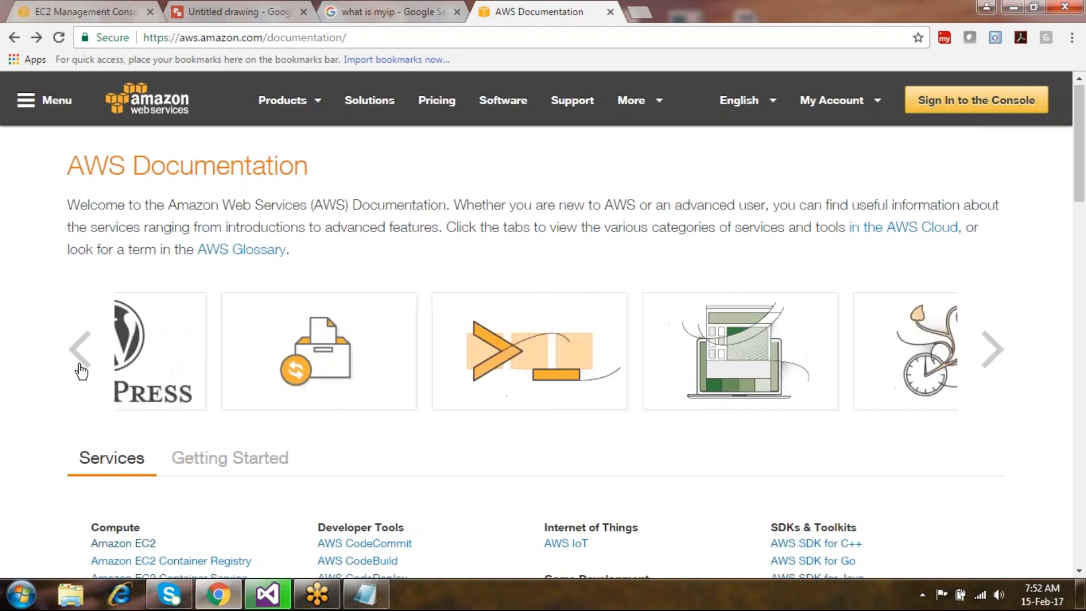
pyautogui.click(82, 371)
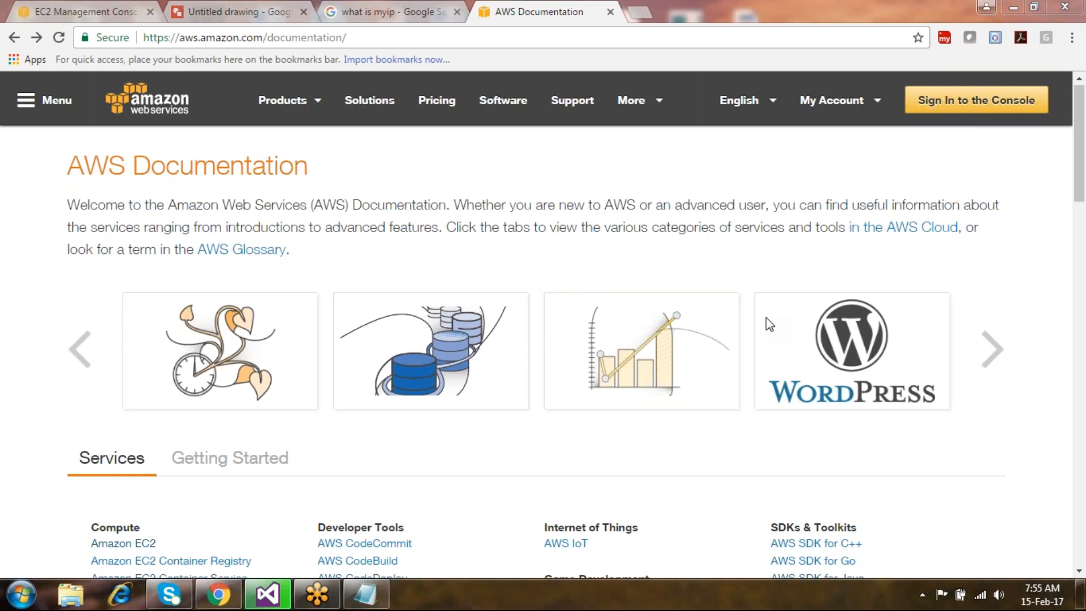
pyautogui.click(1042, 594)
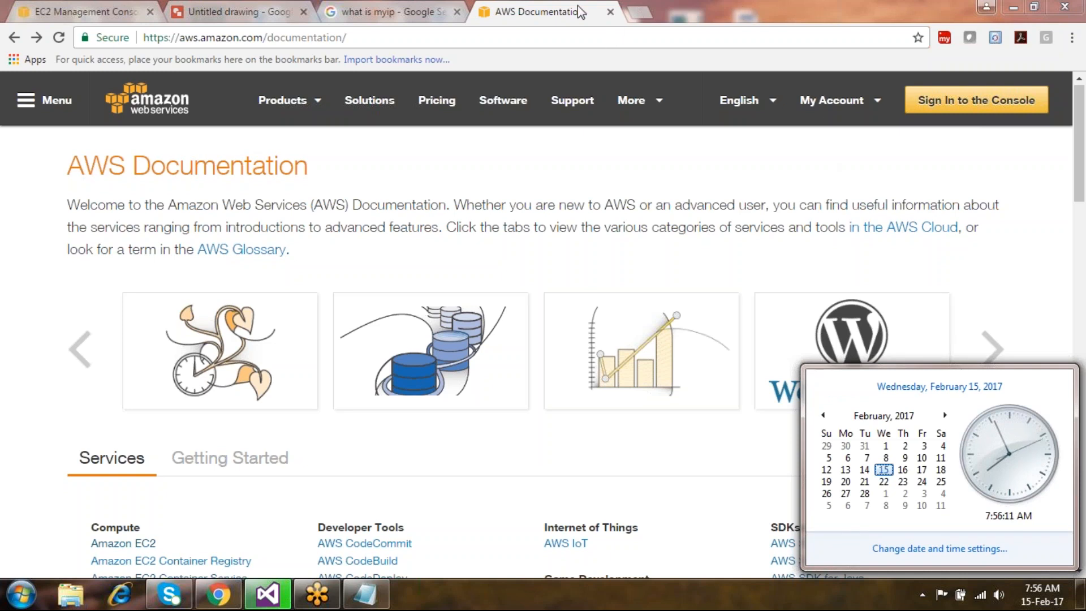
pyautogui.click(585, 24)
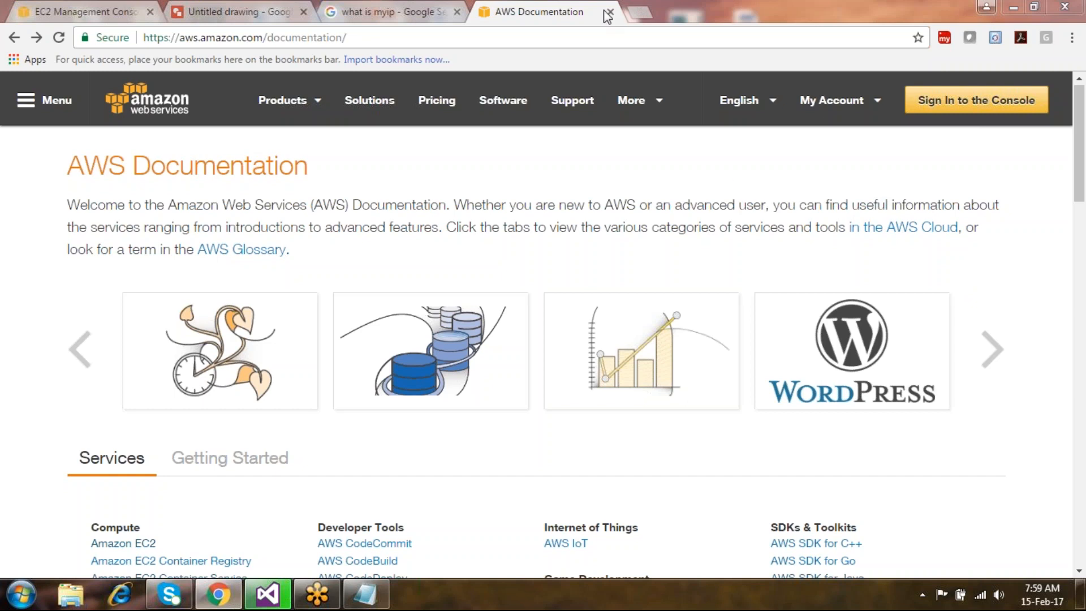
# Switch to the EC2 Management Console and look over the instance limits on the EC2 Service Limits page.
pyautogui.click(120, 7)
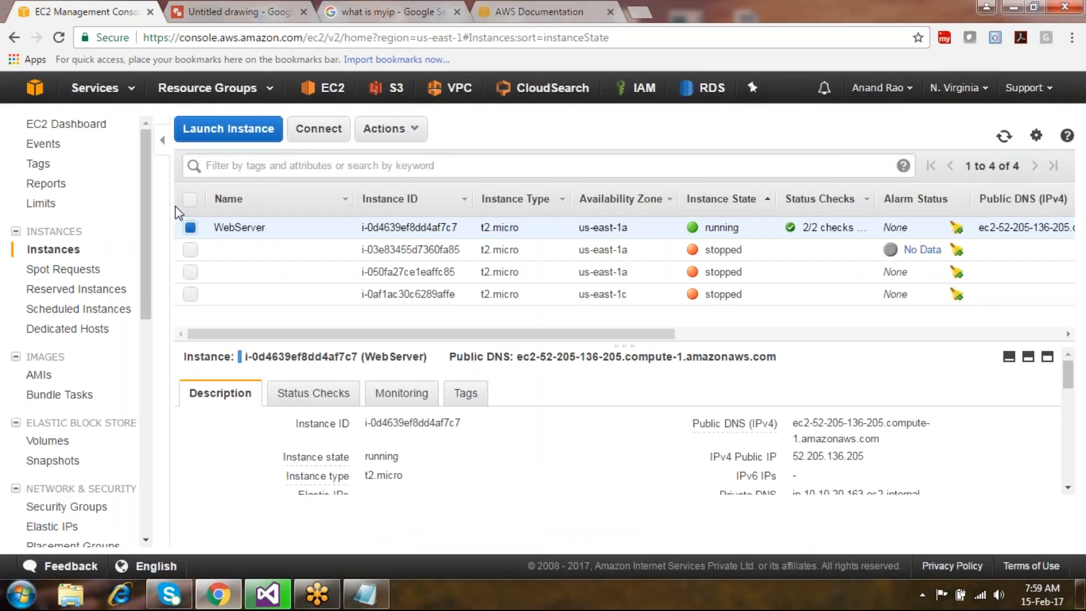
pyautogui.click(48, 210)
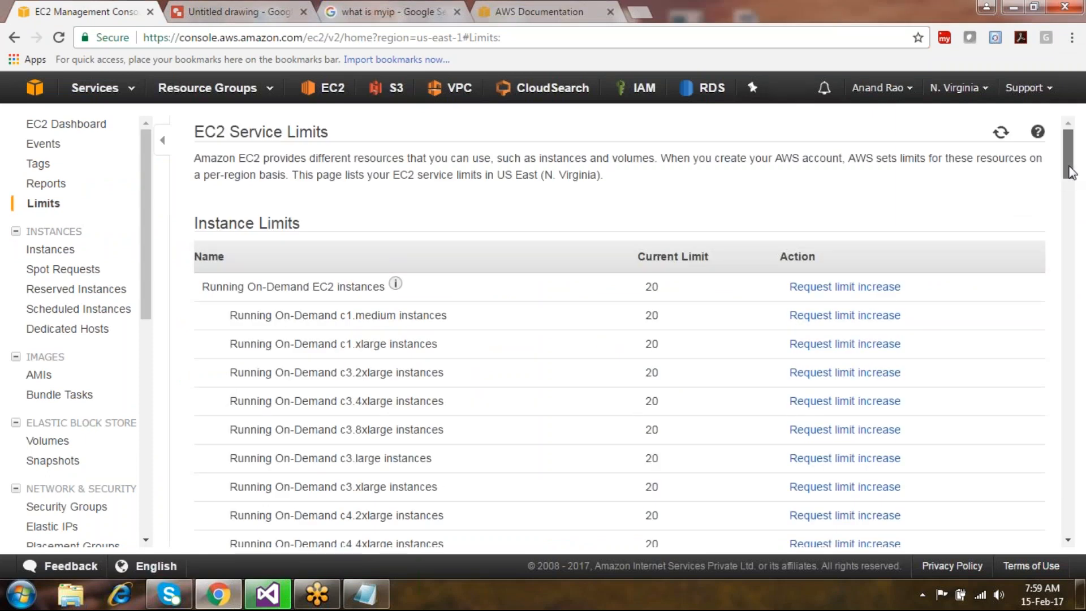
pyautogui.moveTo(1068, 174); pyautogui.dragTo(1070, 253)
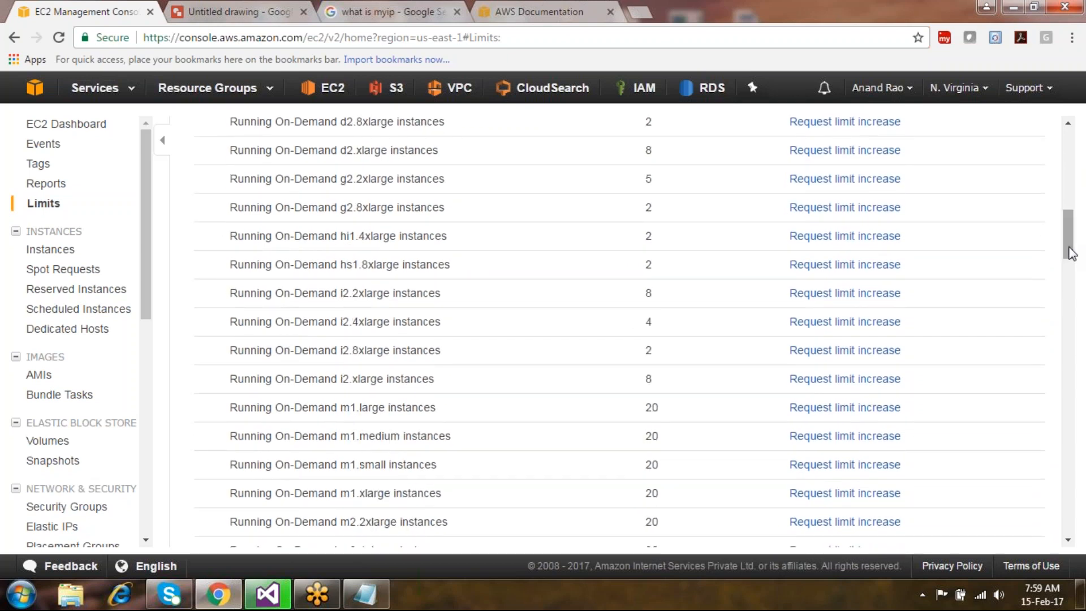
# Search the limits page for "micro" and highlight the Running On-Demand t2.micro instances entry.
pyautogui.hotkey('ctrl', 'f')
pyautogui.write('micro')
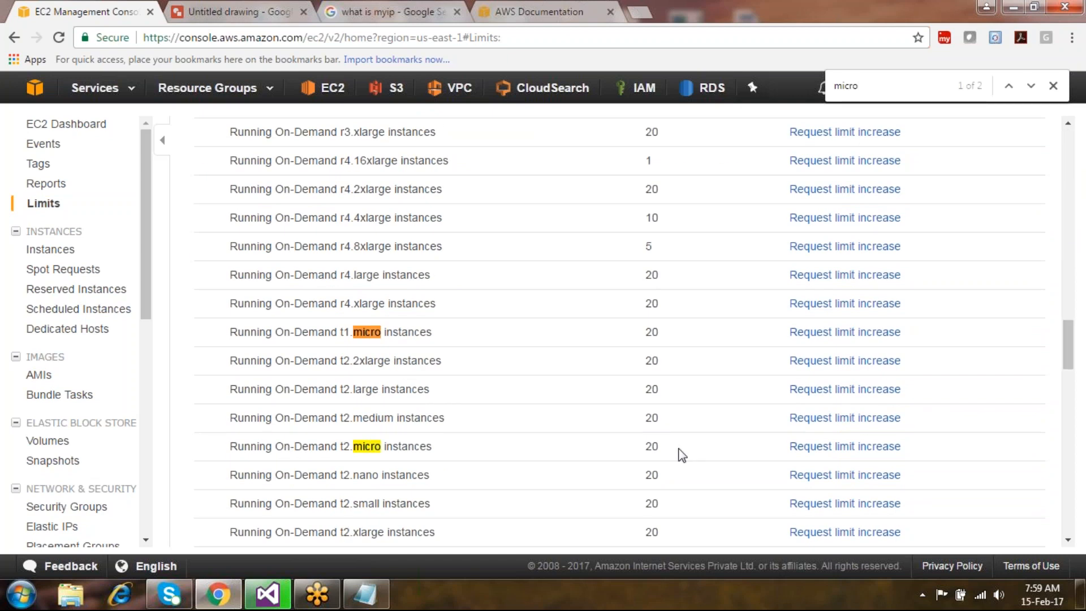
pyautogui.moveTo(682, 455); pyautogui.dragTo(632, 440)
pyautogui.moveTo(463, 445); pyautogui.dragTo(229, 447)
pyautogui.click(474, 446)
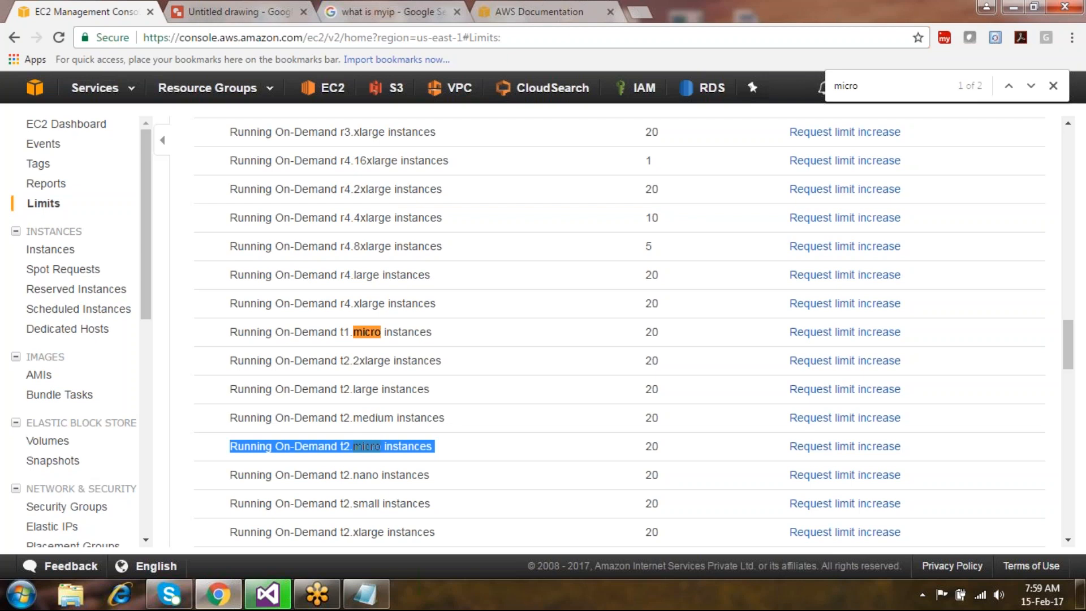
# Launch the Windows Calculator, divide 750 by 20 and close the calculator.
pyautogui.press('super+r')
pyautogui.write('calc')
pyautogui.press('Return')
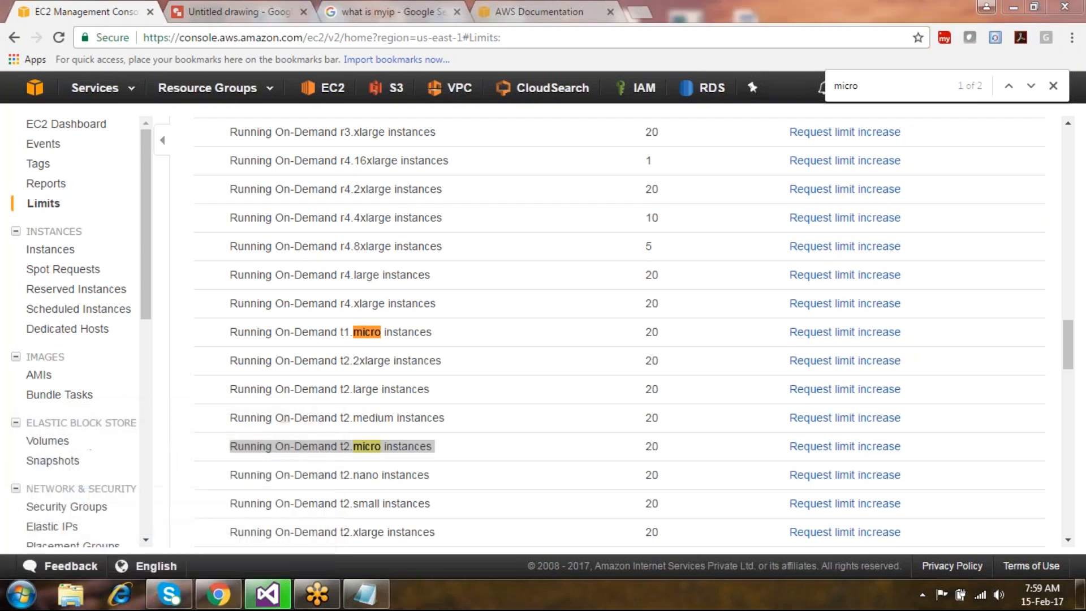
pyautogui.write('750')
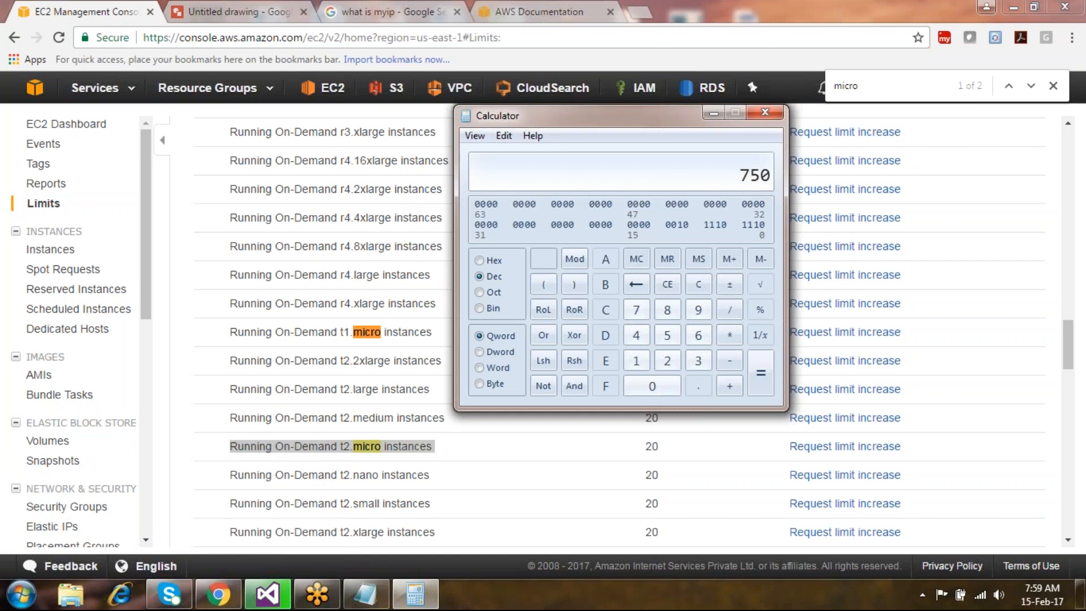
pyautogui.write('/20')
pyautogui.press('Return')
pyautogui.click(763, 116)
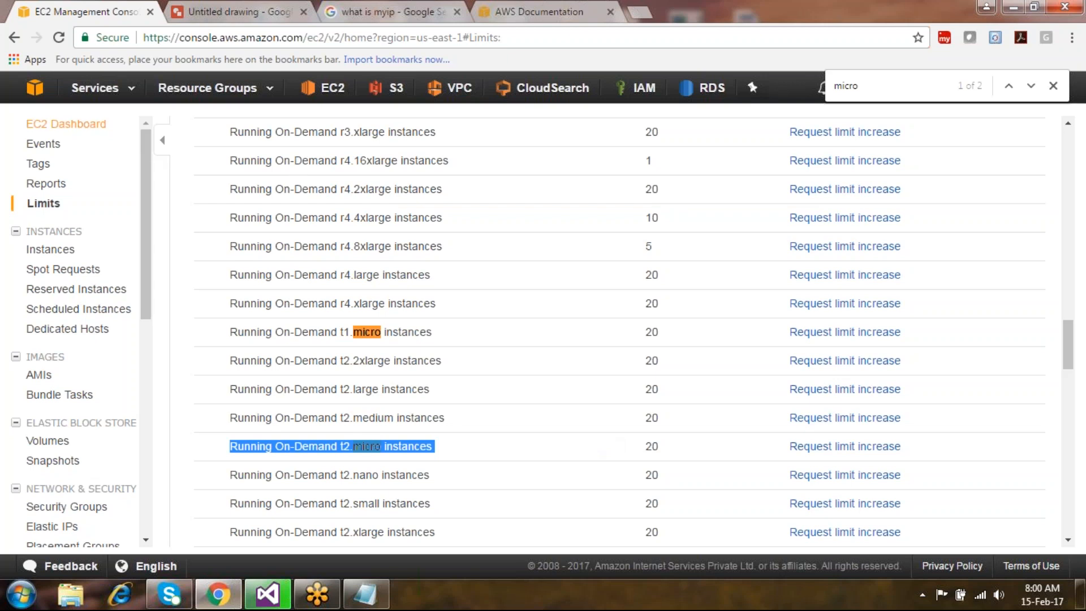
# Return to the EC2 Dashboard overview of resources.
pyautogui.click(93, 125)
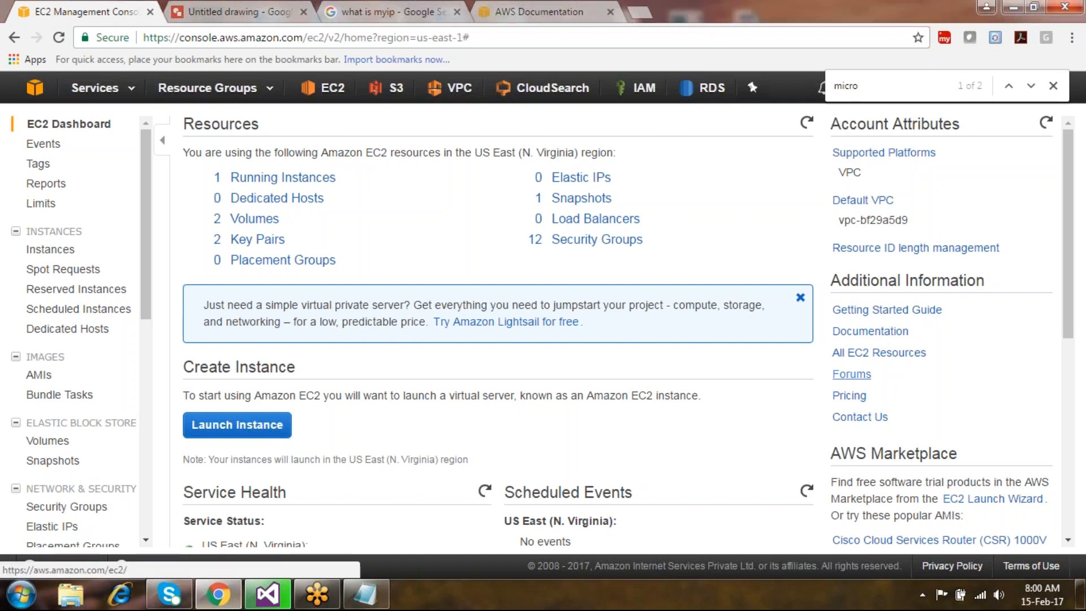
pyautogui.click(1075, 36)
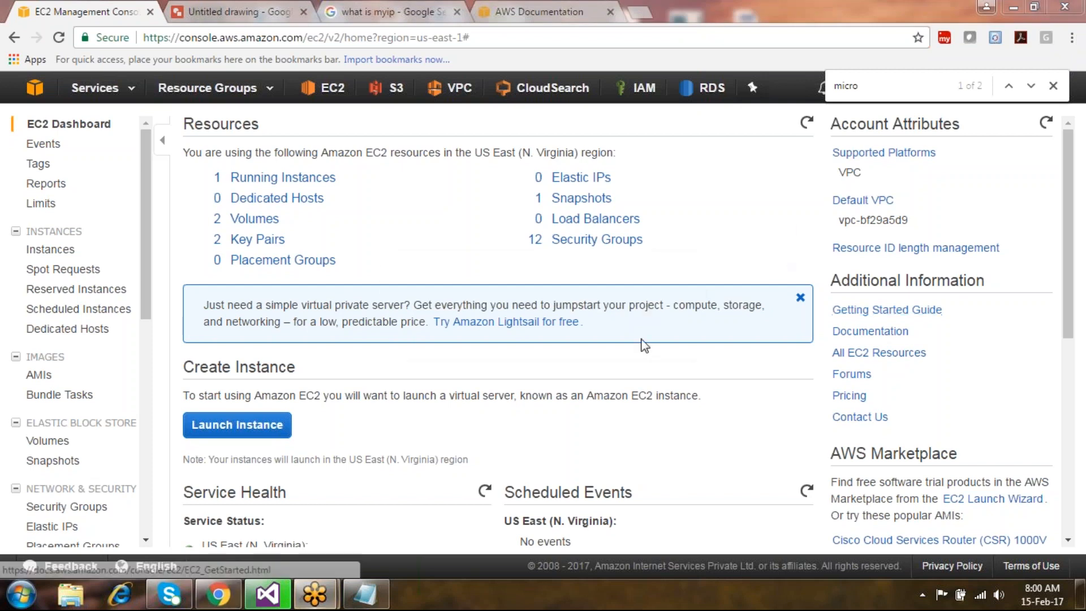